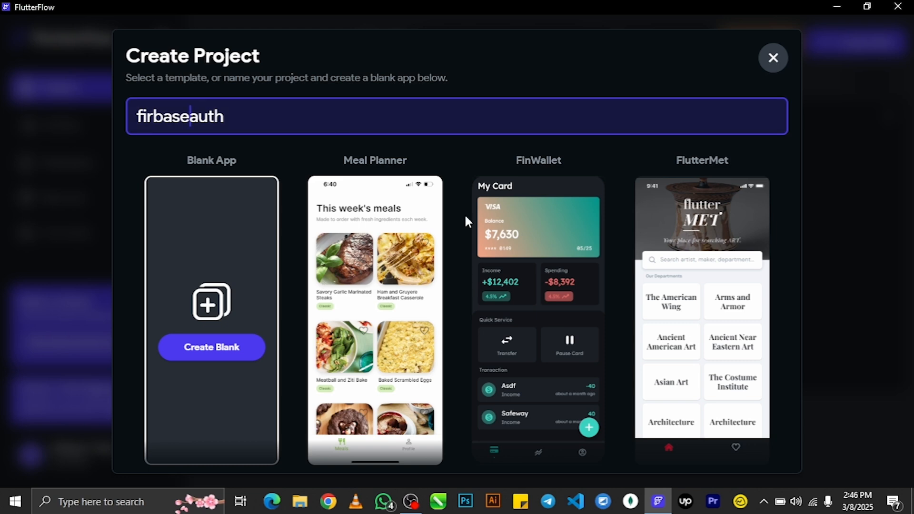
- Browse the templates and create a blank app named firbaseauth
{"action": "scroll", "coordinate": [464, 214], "scroll_direction": "down", "scroll_amount": 5}
{"action": "scroll", "coordinate": [463, 227], "scroll_direction": "up", "scroll_amount": 5}
{"action": "scroll", "coordinate": [418, 310], "scroll_direction": "down", "scroll_amount": 5}
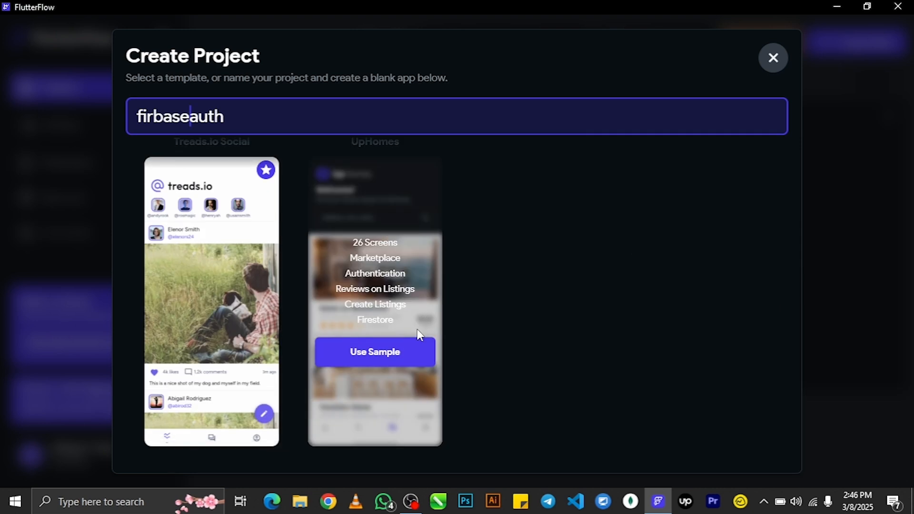
{"action": "scroll", "coordinate": [417, 330], "scroll_direction": "up", "scroll_amount": 5}
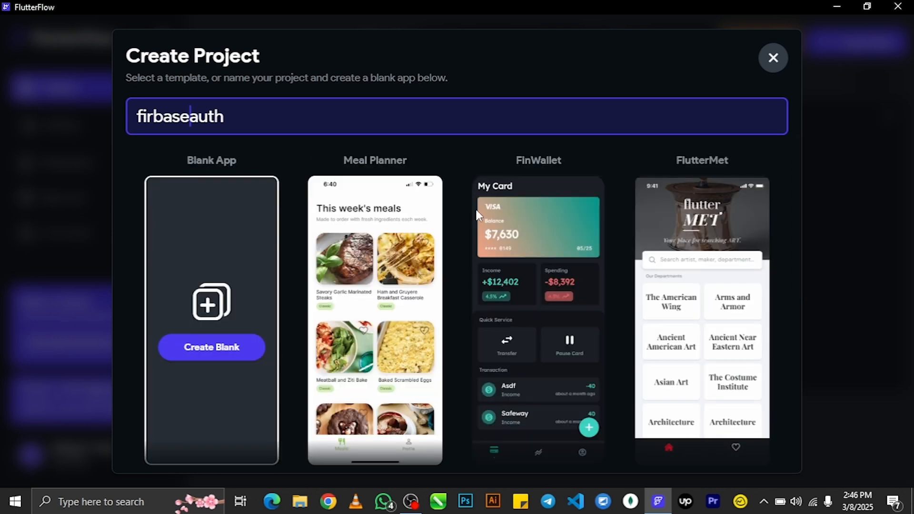
{"action": "left_click", "coordinate": [214, 349]}
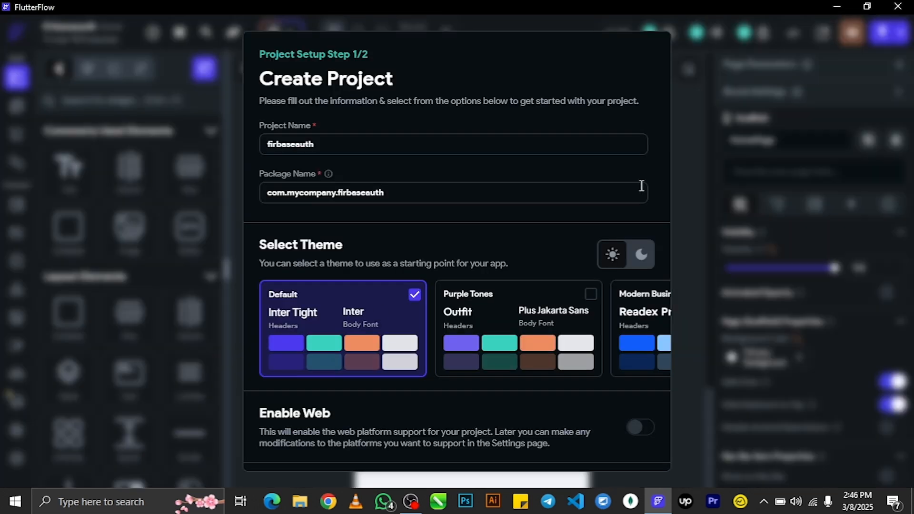
- Skip the remaining setup steps, keeping the default theme
{"action": "scroll", "coordinate": [514, 269], "scroll_direction": "down", "scroll_amount": 3}
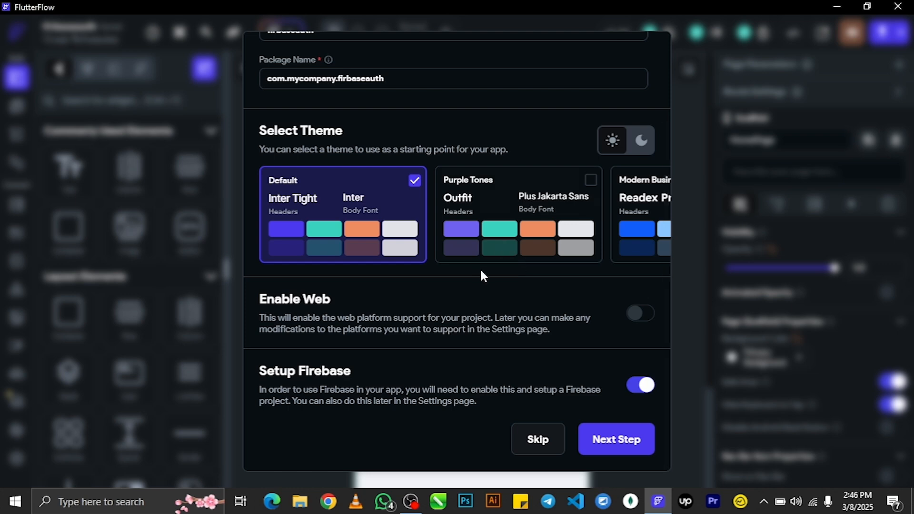
{"action": "left_click", "coordinate": [538, 439]}
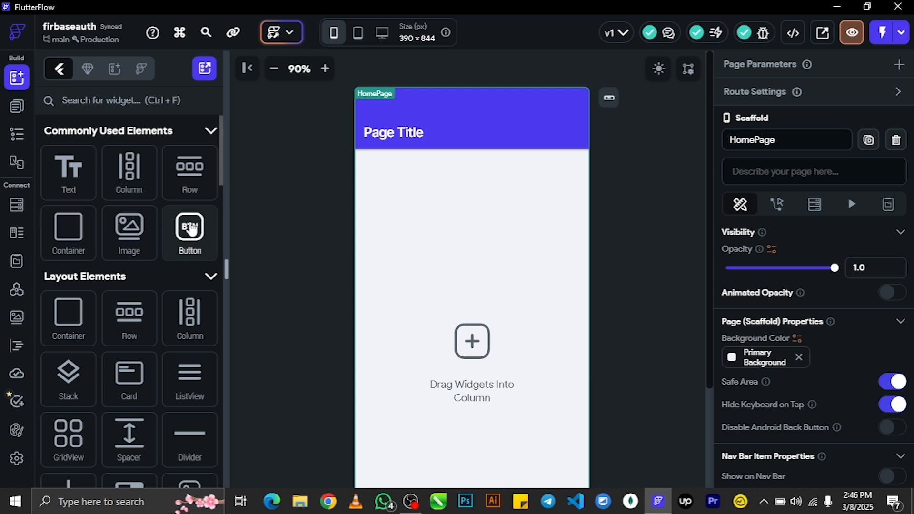
- Start a new page from the Auth template Create Account 2 with its default theme
{"action": "left_click", "coordinate": [16, 106]}
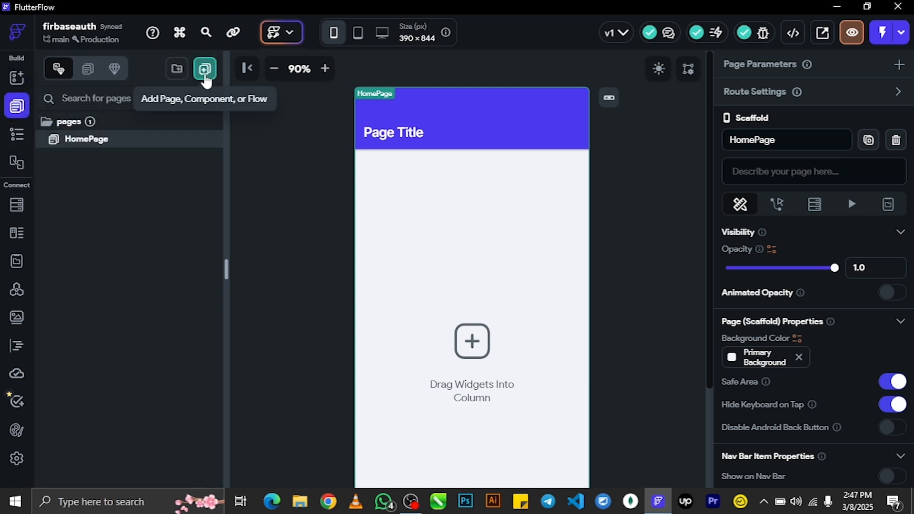
{"action": "left_click", "coordinate": [205, 69]}
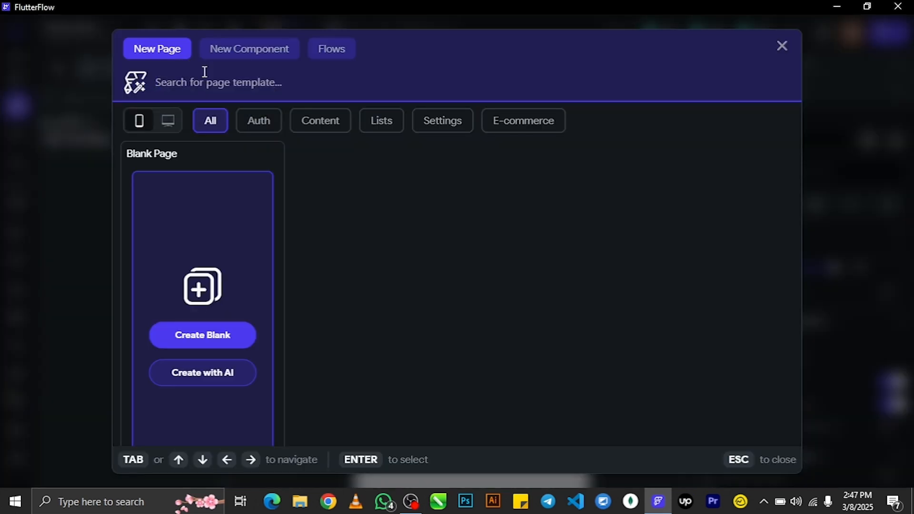
{"action": "left_click", "coordinate": [257, 125]}
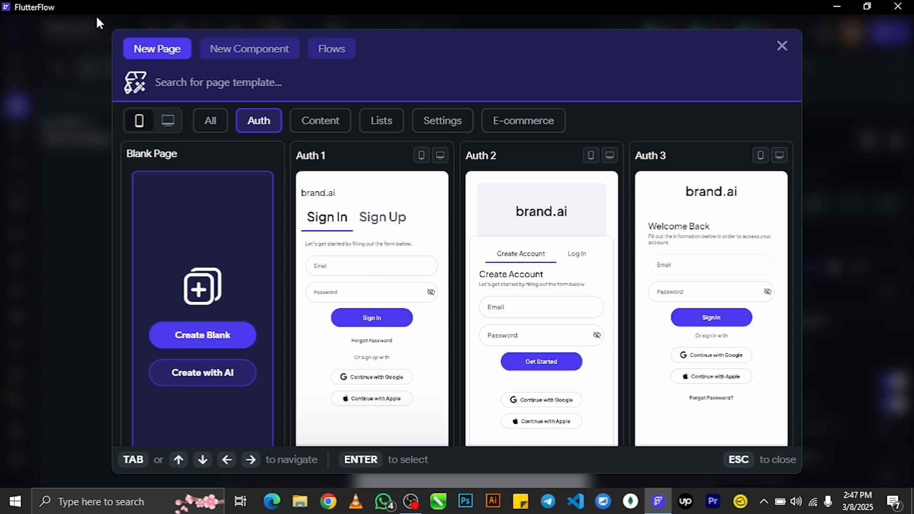
{"action": "scroll", "coordinate": [436, 281], "scroll_direction": "down", "scroll_amount": 3}
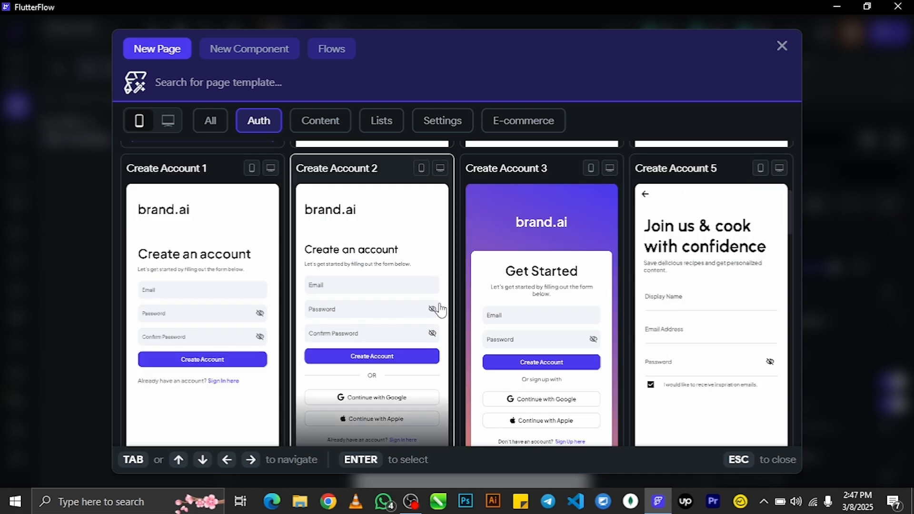
{"action": "scroll", "coordinate": [437, 309], "scroll_direction": "up", "scroll_amount": 3}
{"action": "left_click_drag", "start_coordinate": [790, 159], "coordinate": [812, 223]}
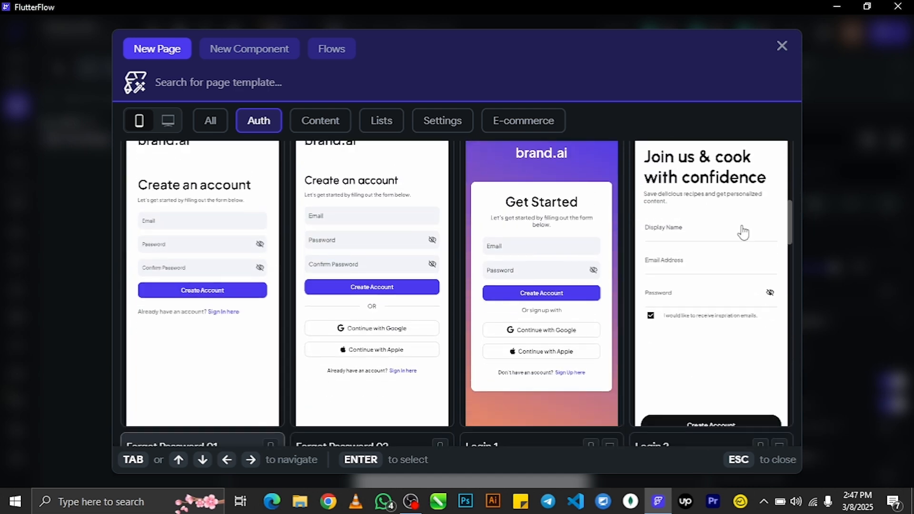
{"action": "mouse_move", "coordinate": [327, 231]}
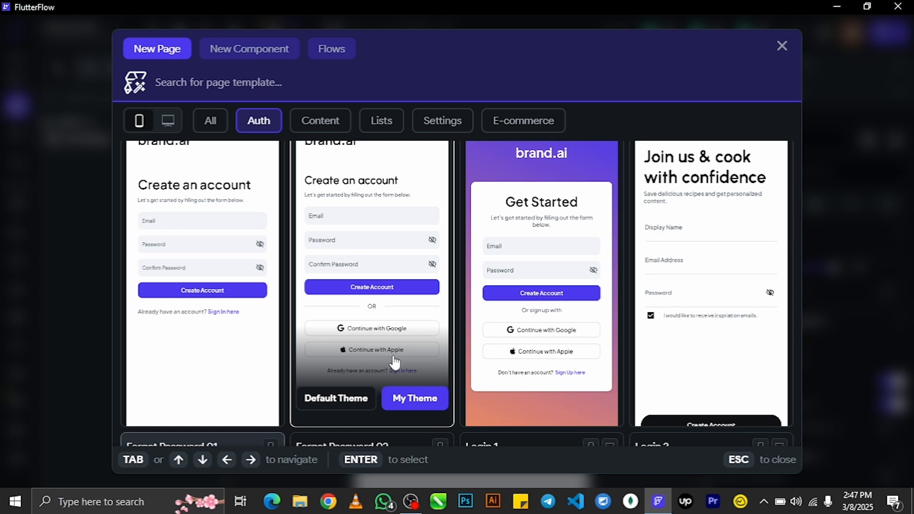
{"action": "left_click", "coordinate": [386, 264]}
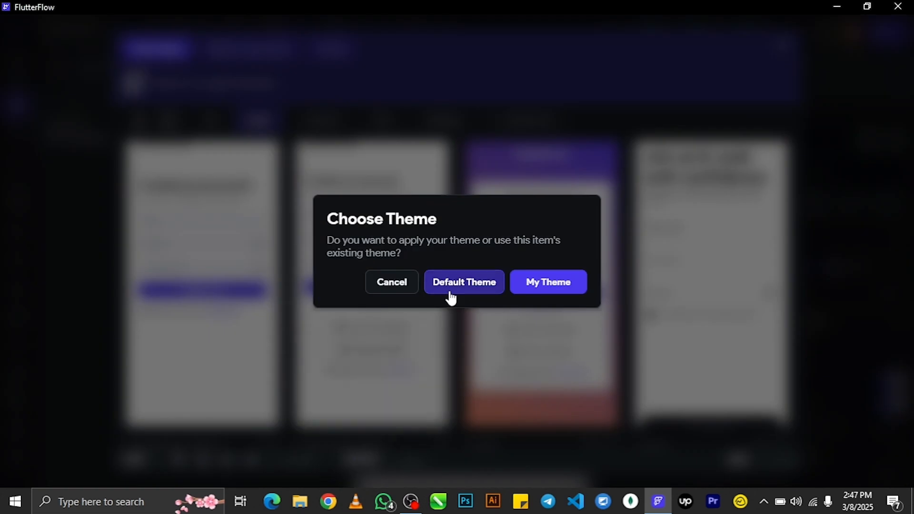
{"action": "left_click", "coordinate": [466, 288]}
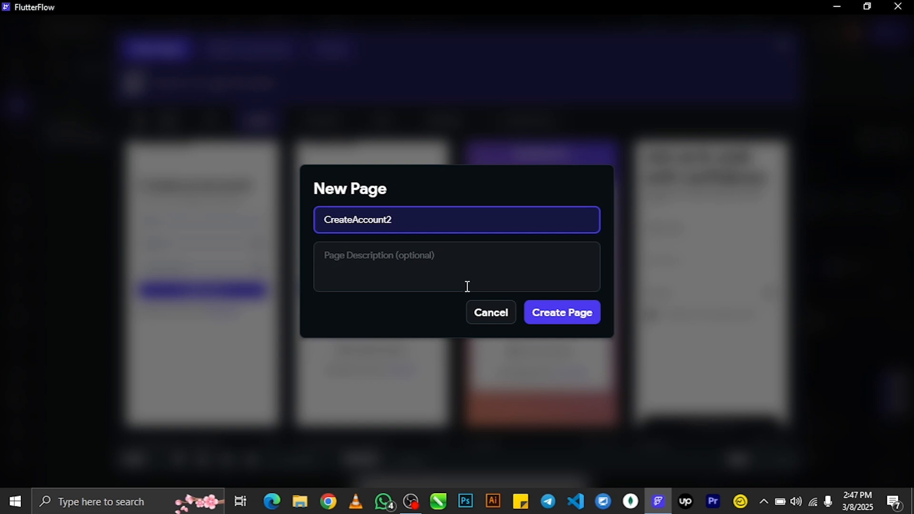
- Name the new page firbaseAuth, correcting the misspelled entry
{"action": "double_click", "coordinate": [363, 219]}
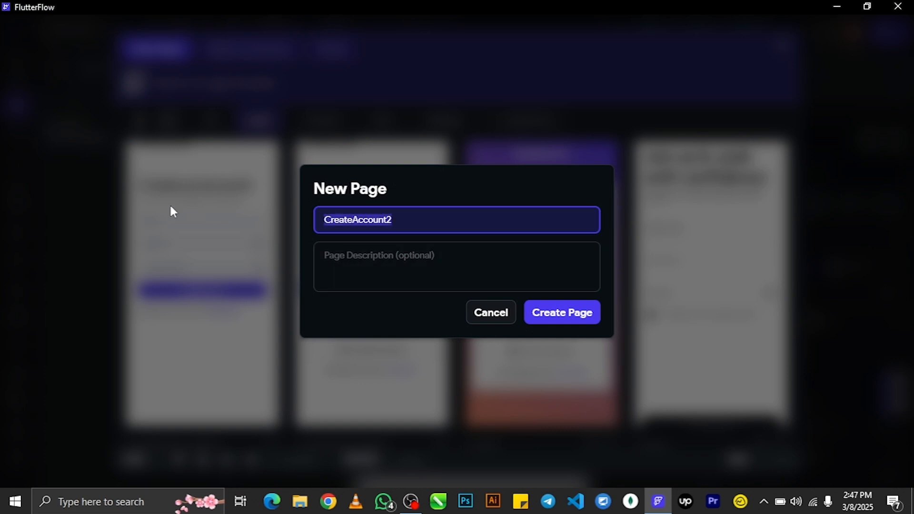
{"action": "type", "text": "firbseAuth"}
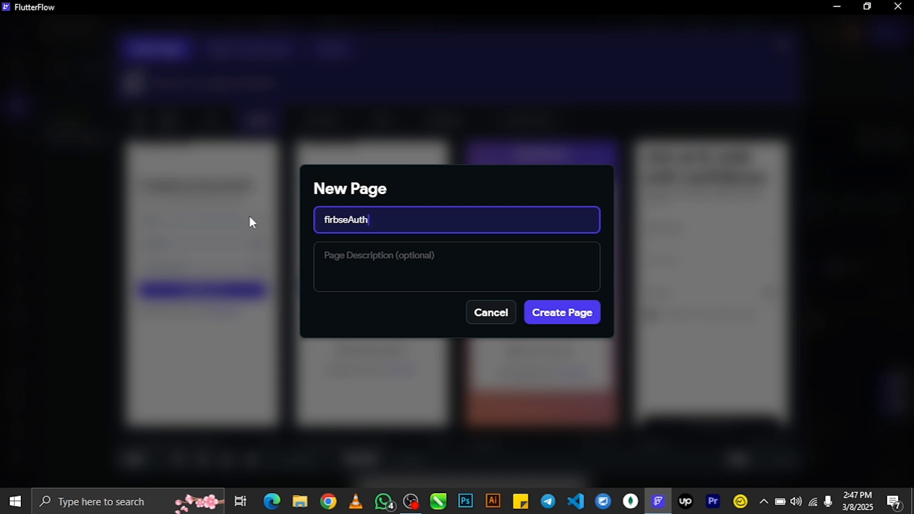
{"action": "left_click", "coordinate": [339, 220]}
{"action": "type", "text": "a"}
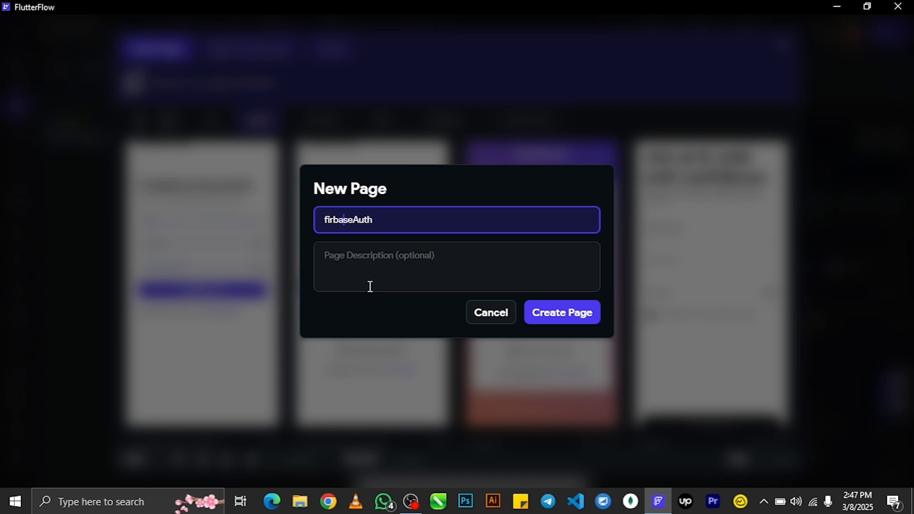
- Create the firbaseAuth page, delete HomePage, and zoom the canvas out to 67%
{"action": "left_click", "coordinate": [534, 314]}
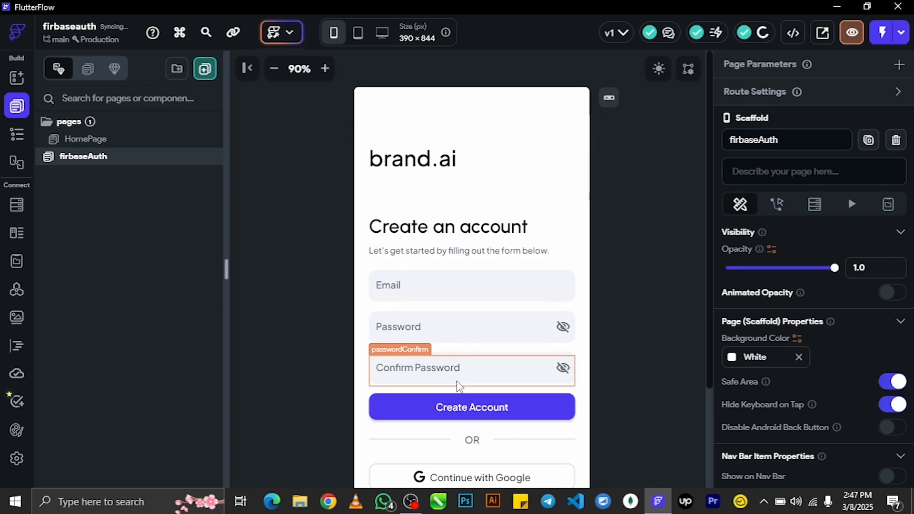
{"action": "left_click", "coordinate": [111, 142]}
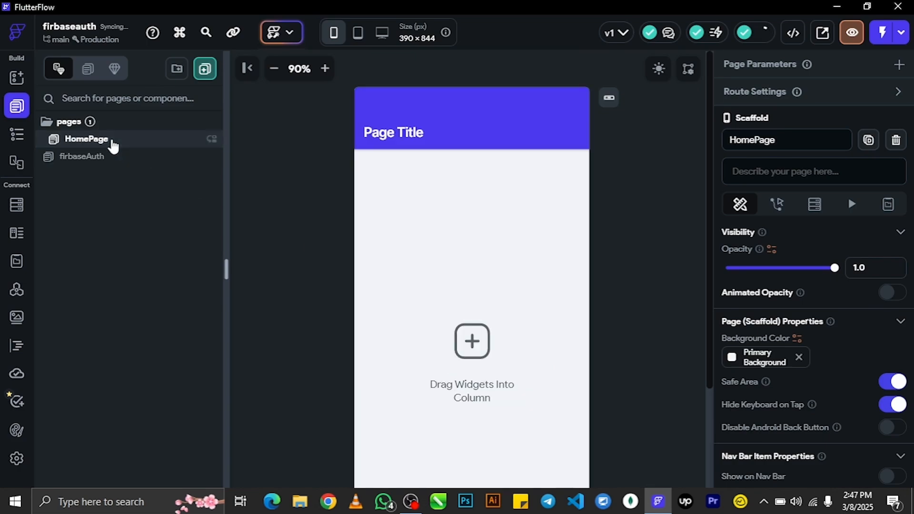
{"action": "right_click", "coordinate": [140, 143]}
{"action": "left_click", "coordinate": [209, 239]}
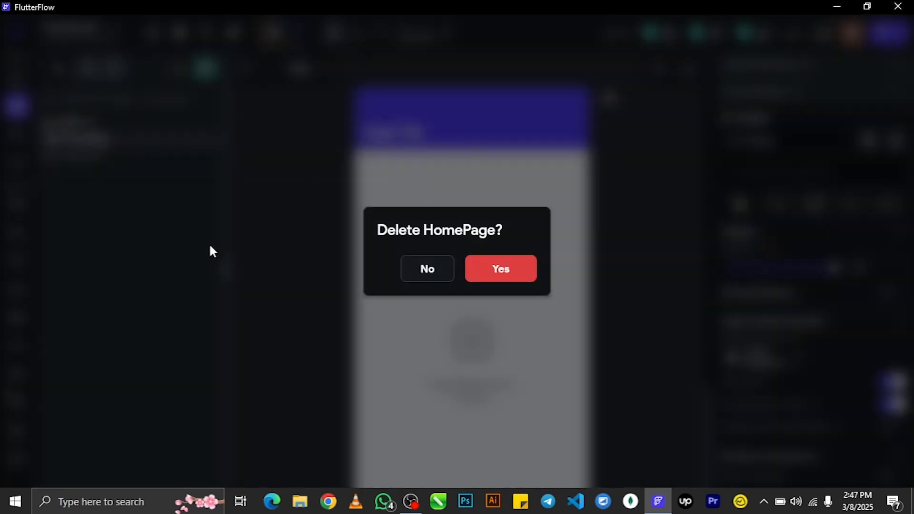
{"action": "left_click", "coordinate": [481, 275]}
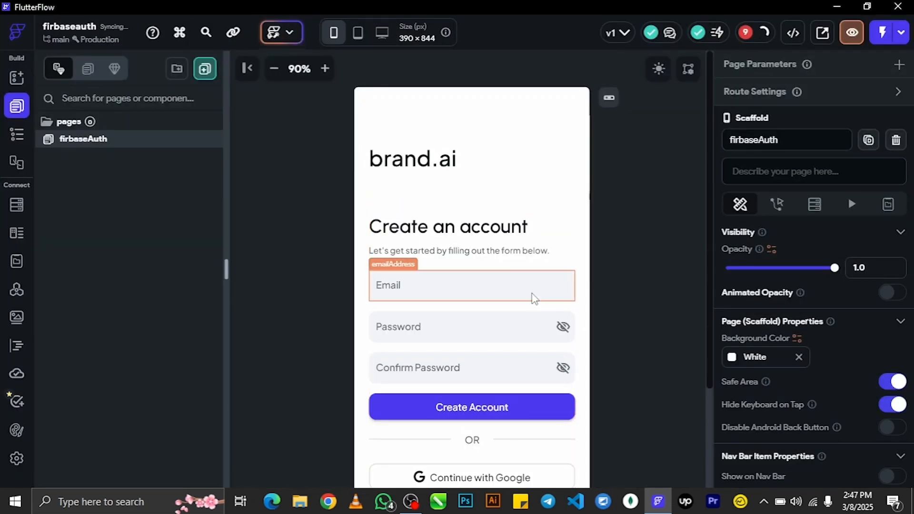
{"action": "scroll", "coordinate": [593, 338], "scroll_direction": "down", "scroll_amount": 3}
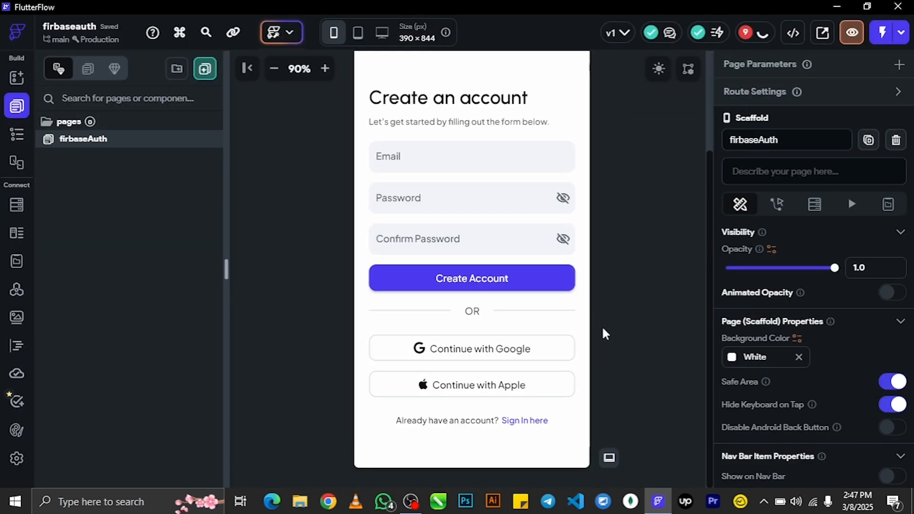
{"action": "left_click", "coordinate": [272, 69]}
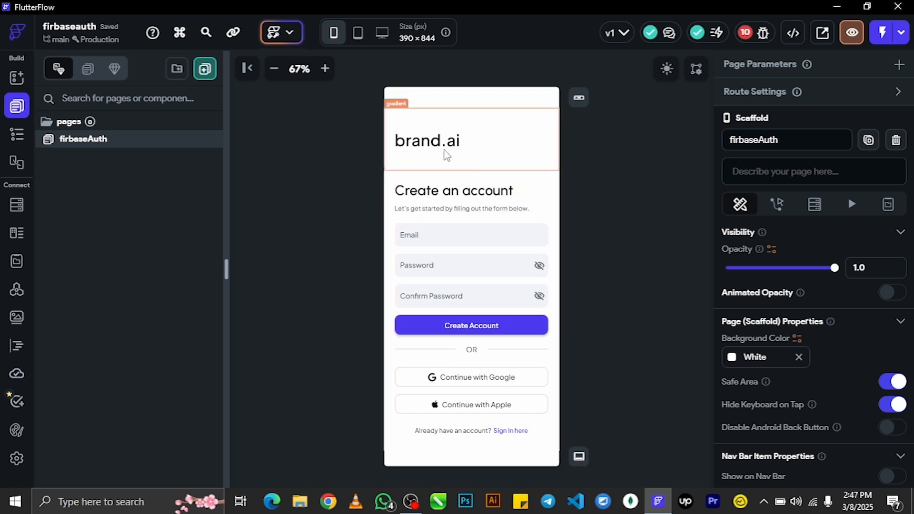
- Delete the brand.ai heading text and its empty gradient container
{"action": "left_click", "coordinate": [441, 142]}
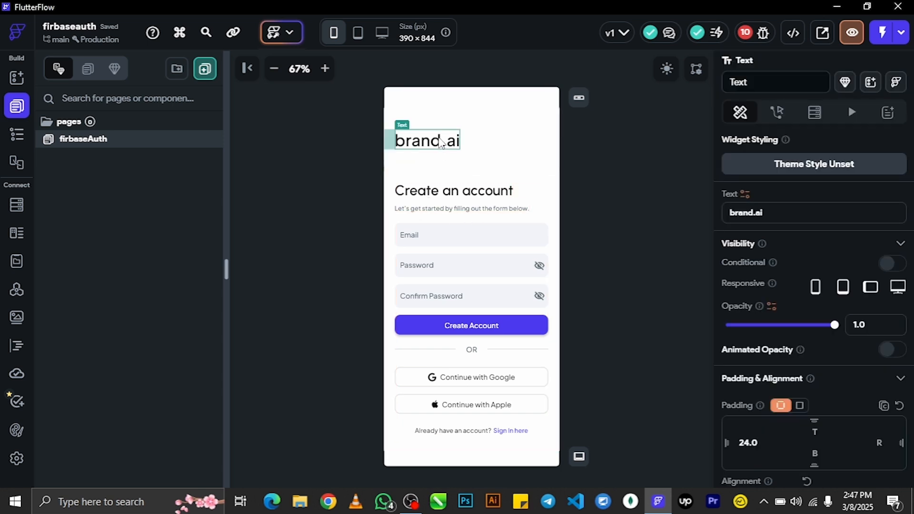
{"action": "key", "text": "Delete"}
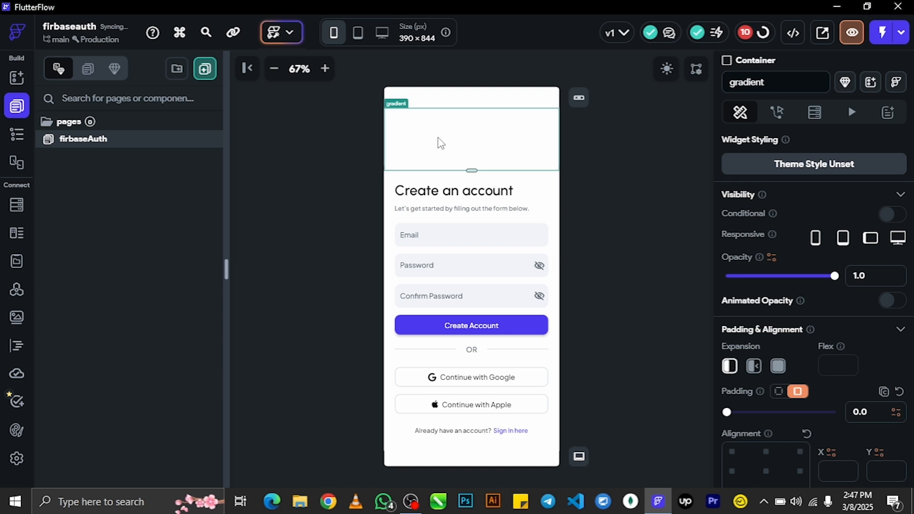
{"action": "key", "text": "Delete"}
- Give the Row holding the form a top padding of 40
{"action": "left_click", "coordinate": [578, 158]}
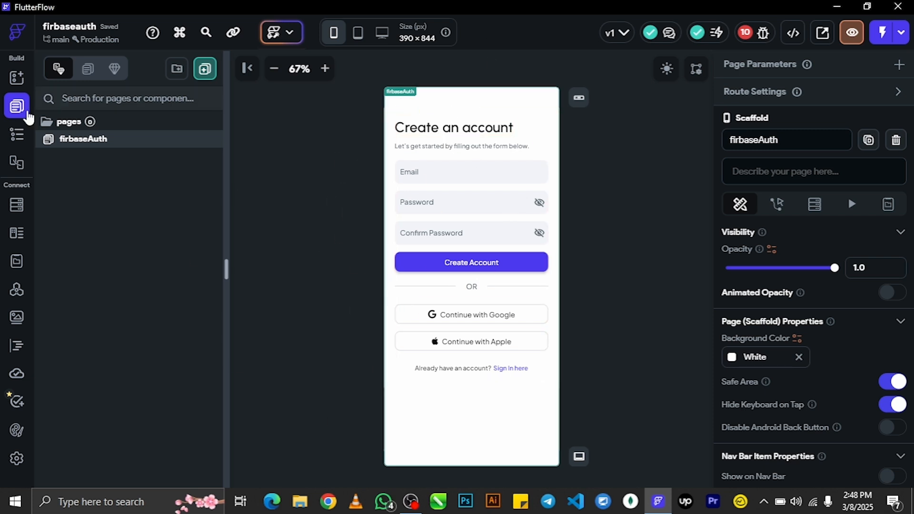
{"action": "left_click", "coordinate": [16, 135]}
{"action": "left_click", "coordinate": [161, 157]}
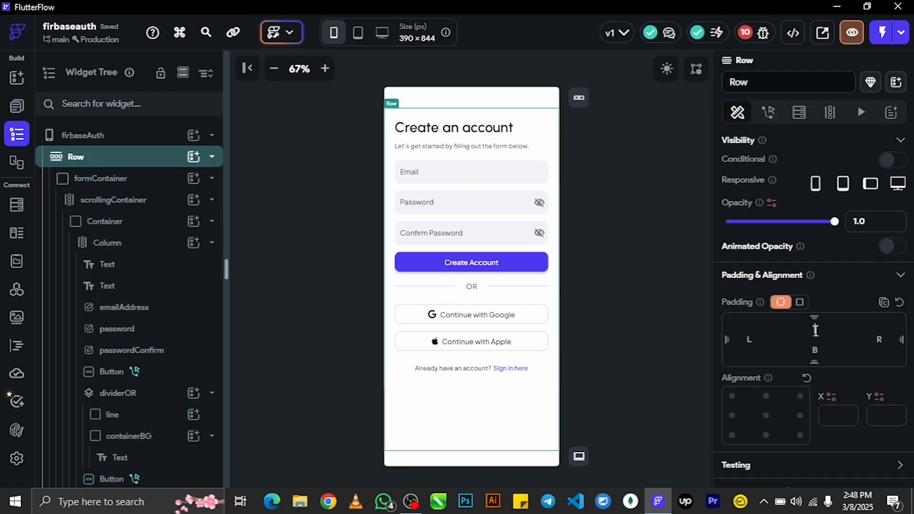
{"action": "left_click", "coordinate": [816, 331]}
{"action": "type", "text": "40"}
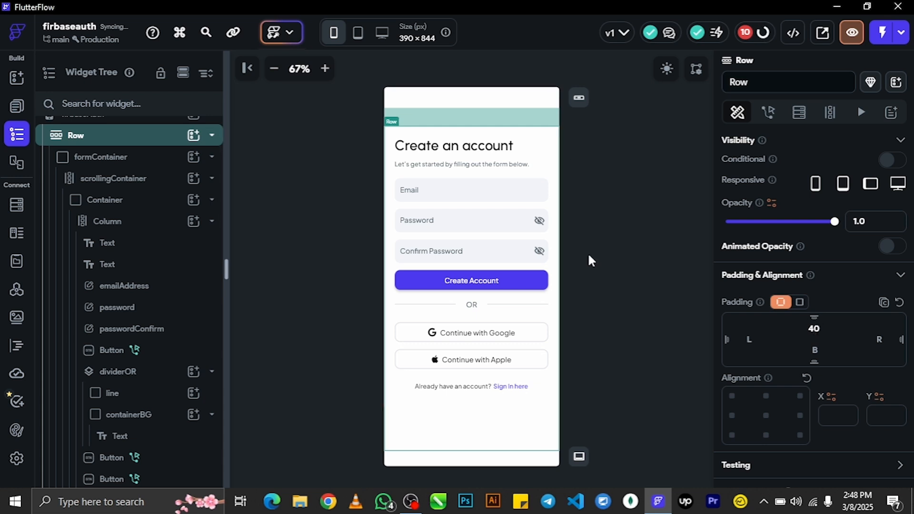
{"action": "left_click", "coordinate": [622, 228]}
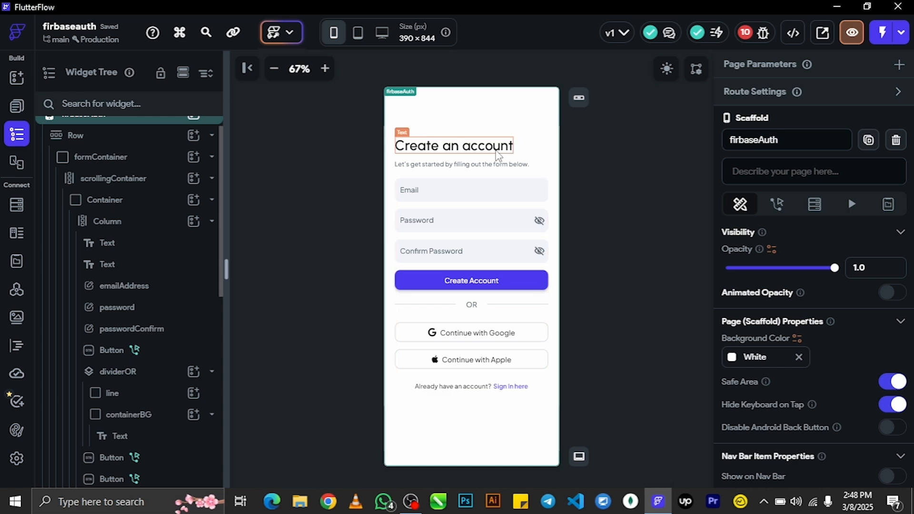
- Center-align the Create an account title and set the Column's cross-axis alignment to center
{"action": "left_click", "coordinate": [454, 145]}
{"action": "scroll", "coordinate": [869, 341], "scroll_direction": "down", "scroll_amount": 10}
{"action": "scroll", "coordinate": [869, 341], "scroll_direction": "up", "scroll_amount": 5}
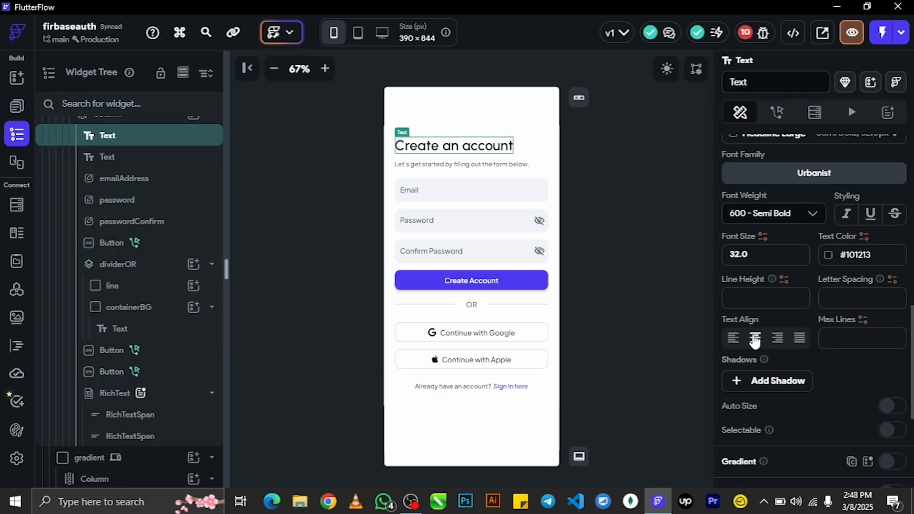
{"action": "left_click", "coordinate": [755, 338]}
{"action": "scroll", "coordinate": [95, 234], "scroll_direction": "up", "scroll_amount": 5}
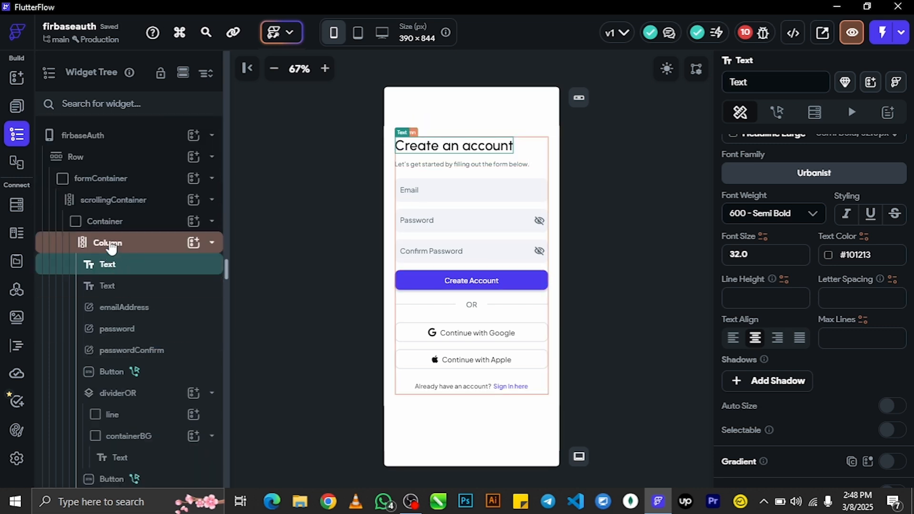
{"action": "left_click", "coordinate": [110, 245]}
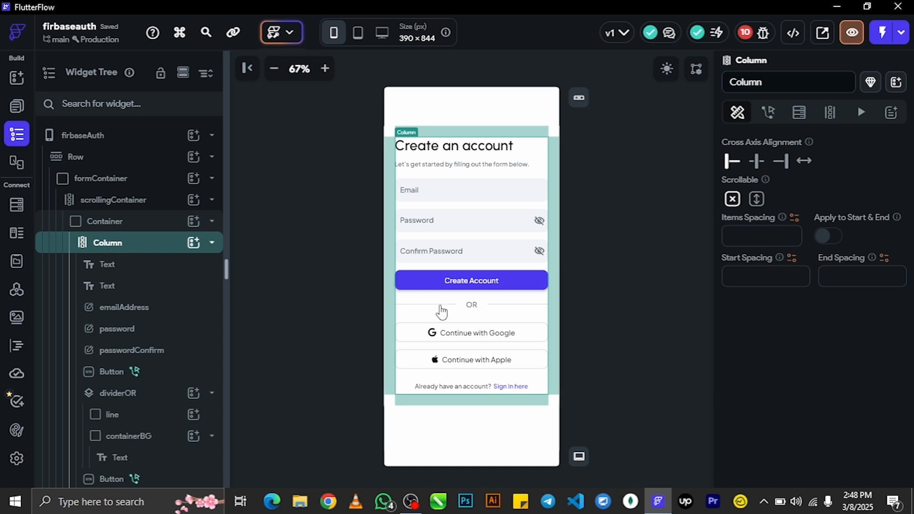
{"action": "left_click", "coordinate": [753, 164]}
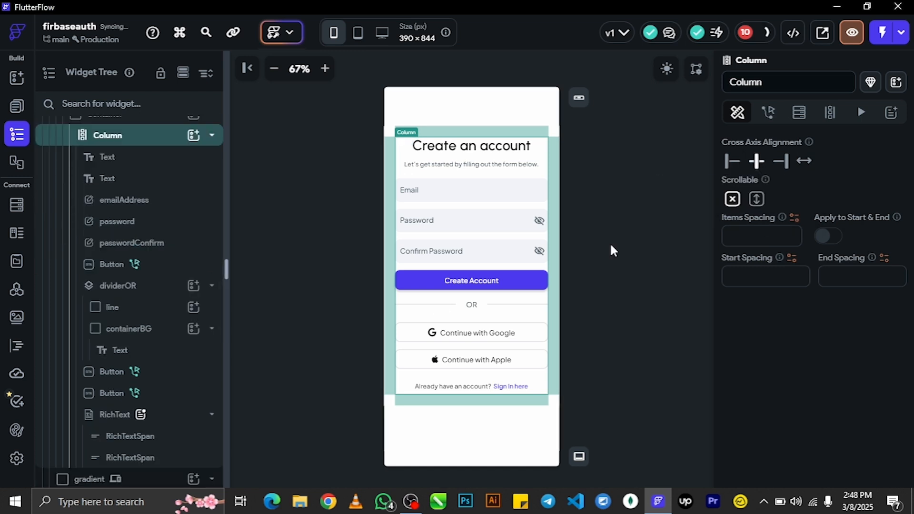
{"action": "left_click", "coordinate": [578, 231]}
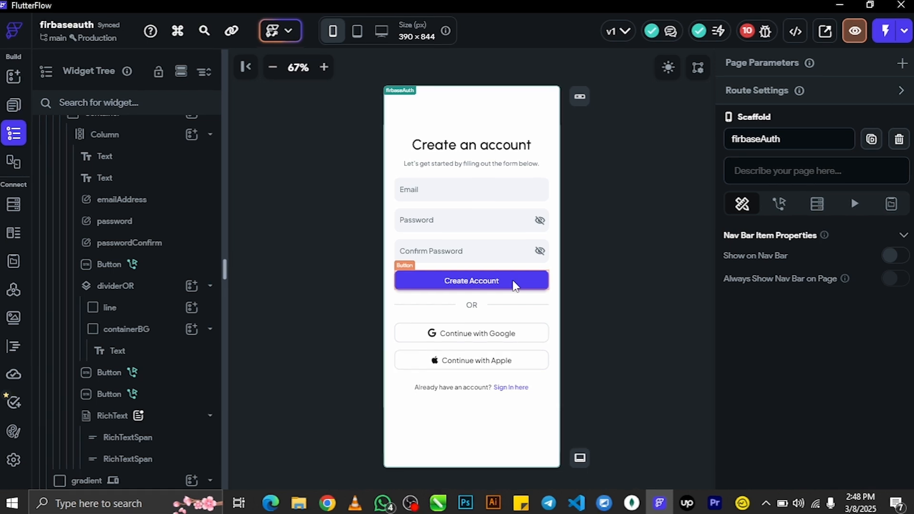
- Delete the Create Account button's sign-up action in its action flow, then open Firestore
{"action": "left_click", "coordinate": [515, 286]}
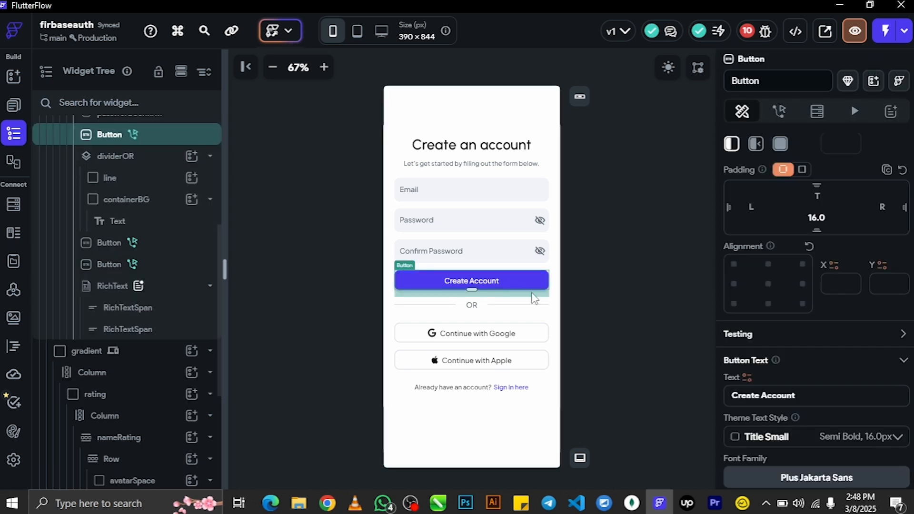
{"action": "left_click", "coordinate": [779, 111]}
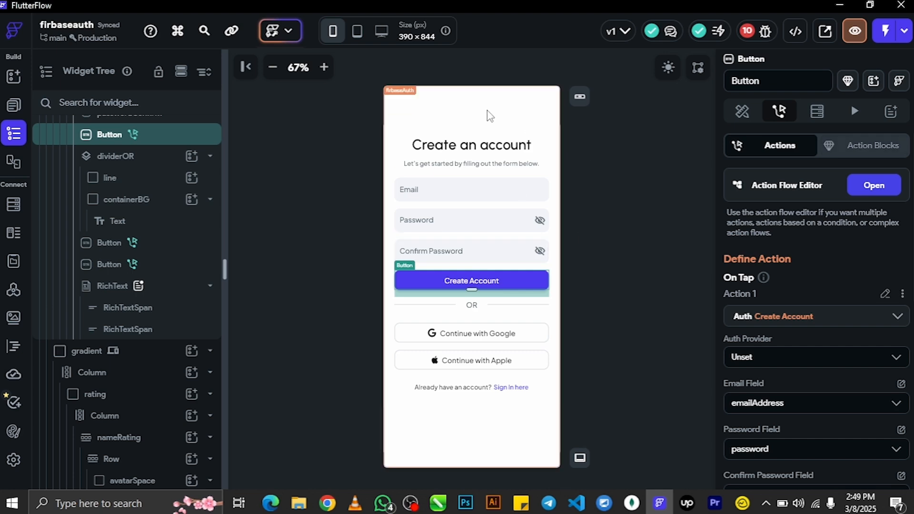
{"action": "left_click", "coordinate": [878, 185]}
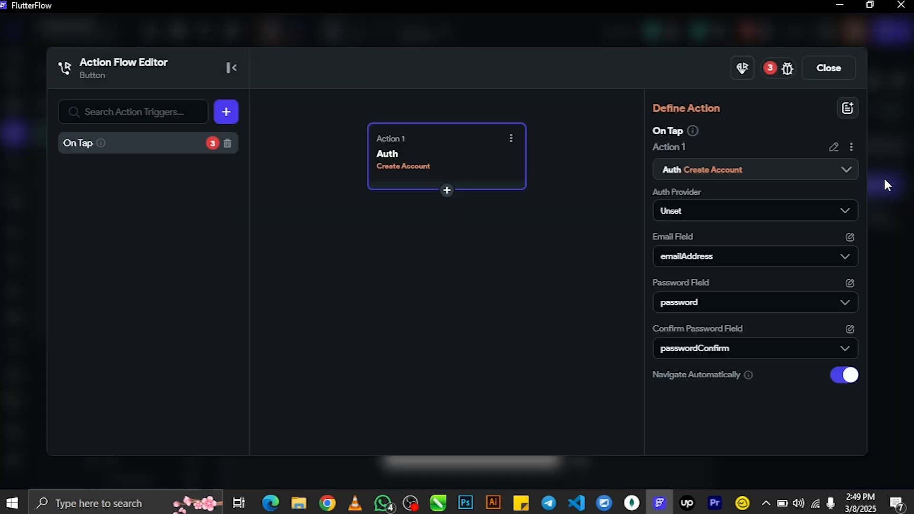
{"action": "left_click", "coordinate": [509, 138]}
{"action": "left_click", "coordinate": [460, 246]}
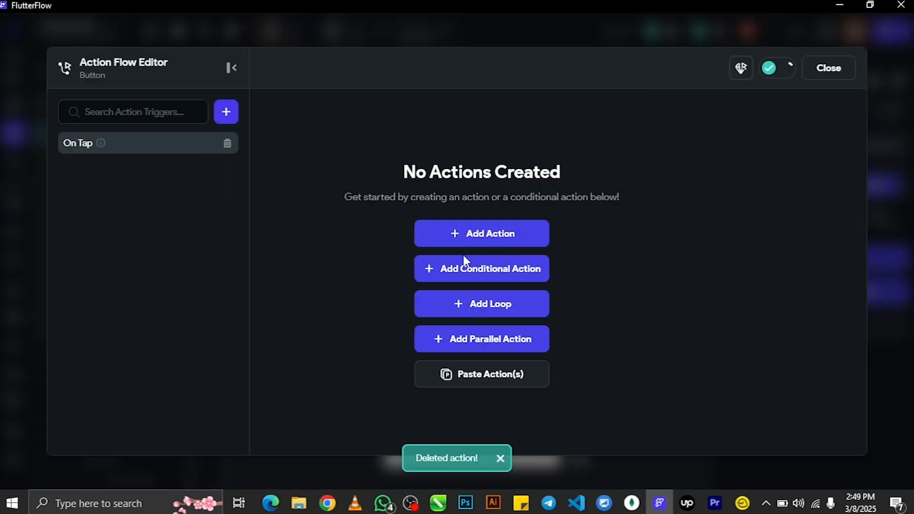
{"action": "left_click", "coordinate": [827, 71]}
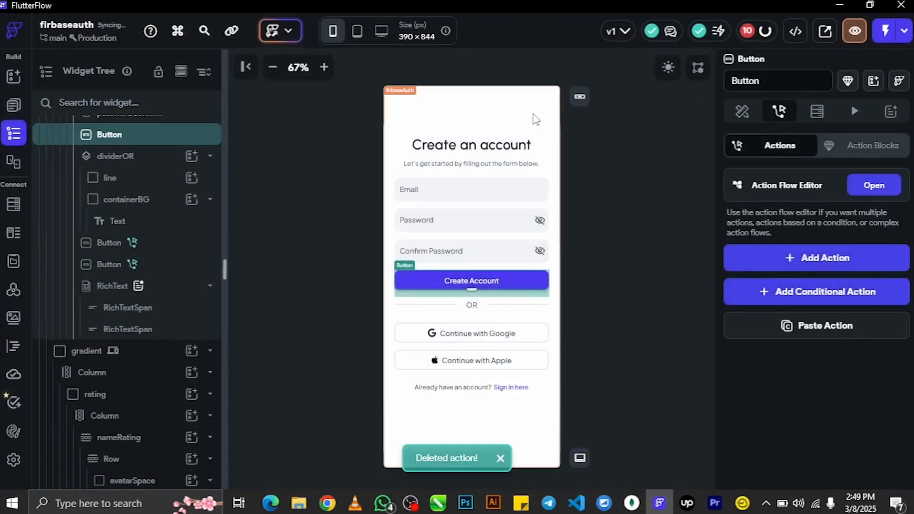
{"action": "left_click", "coordinate": [13, 205]}
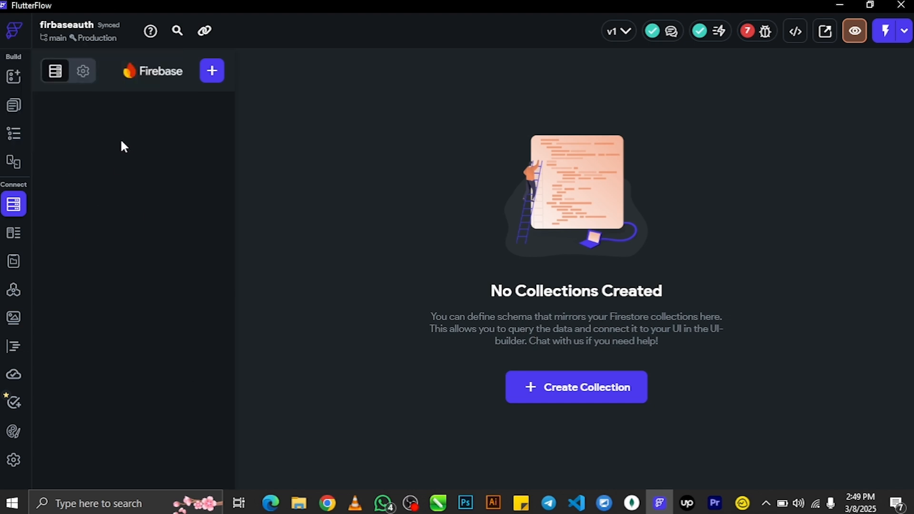
- Create a Firestore collection 'user' prepopulated with default user fields, then view project issues
{"action": "left_click", "coordinate": [212, 71]}
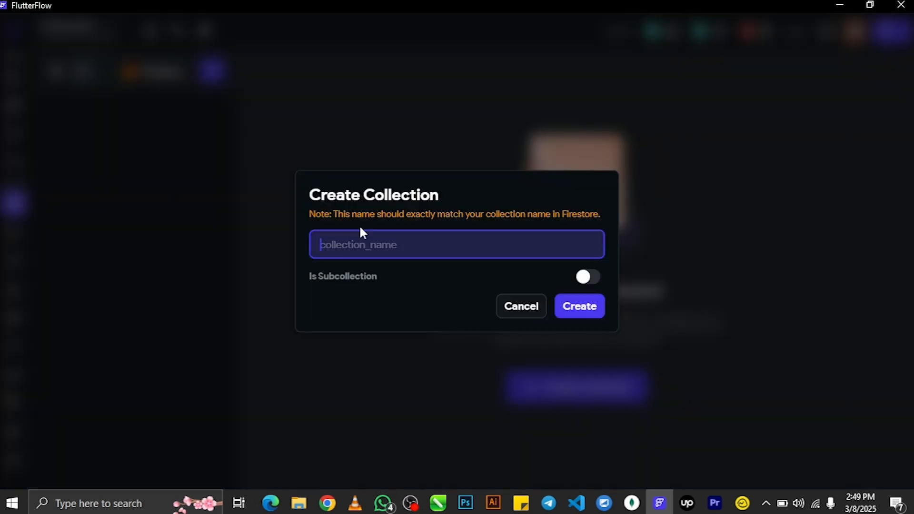
{"action": "type", "text": "user"}
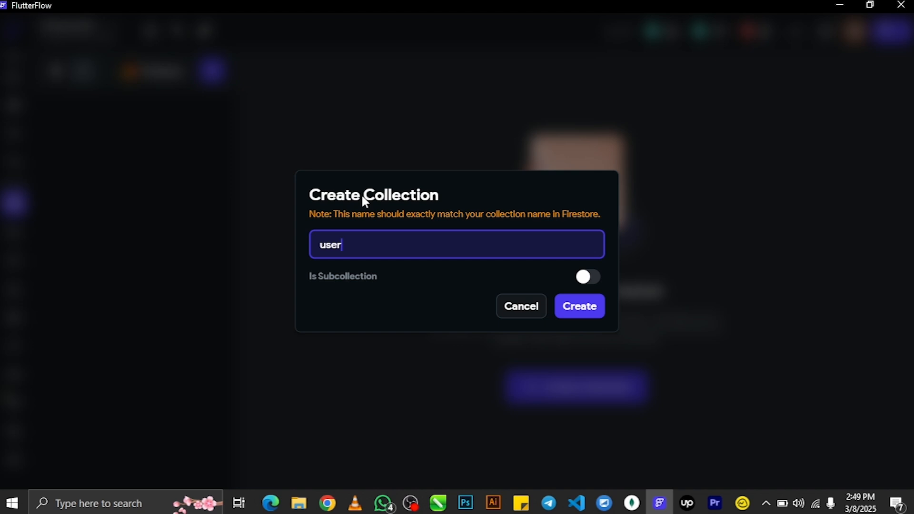
{"action": "left_click", "coordinate": [579, 315]}
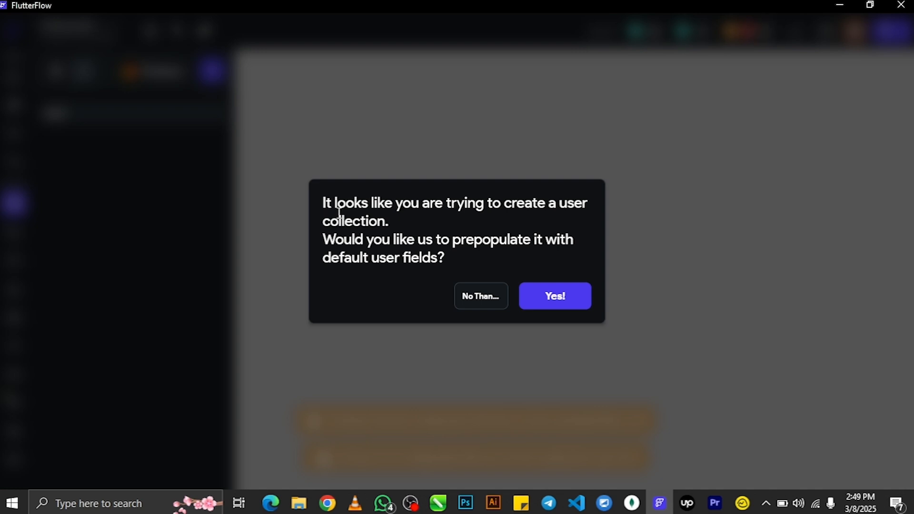
{"action": "left_click", "coordinate": [571, 304]}
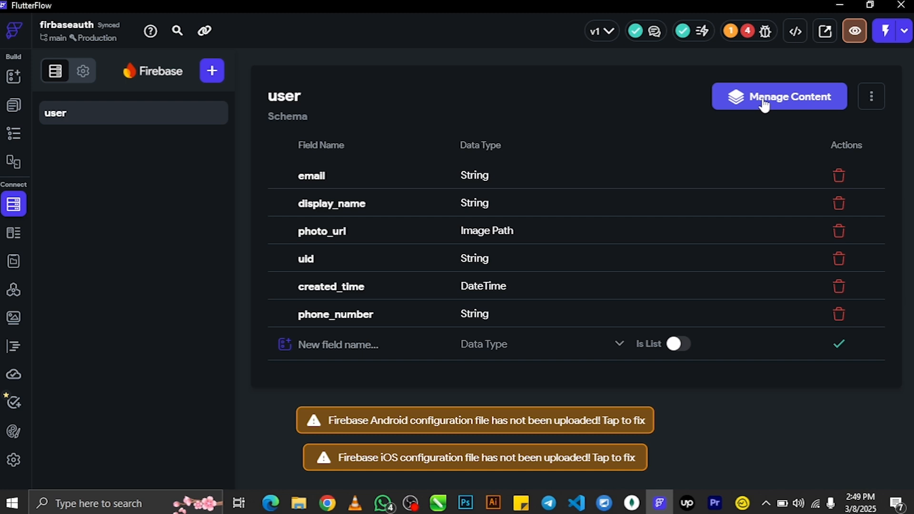
{"action": "left_click", "coordinate": [750, 33]}
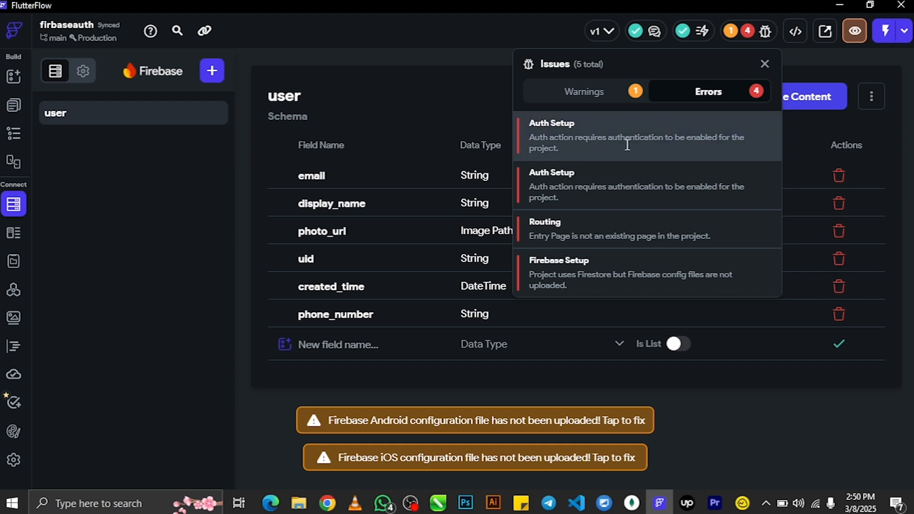
- Enable Firebase authentication in App Settings with firbaseAuth as the entry page
{"action": "left_click", "coordinate": [649, 142]}
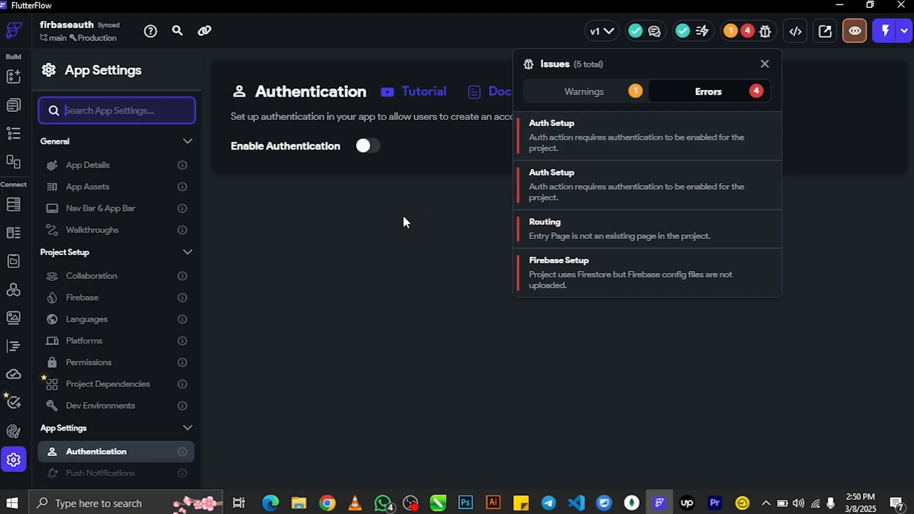
{"action": "left_click", "coordinate": [11, 464]}
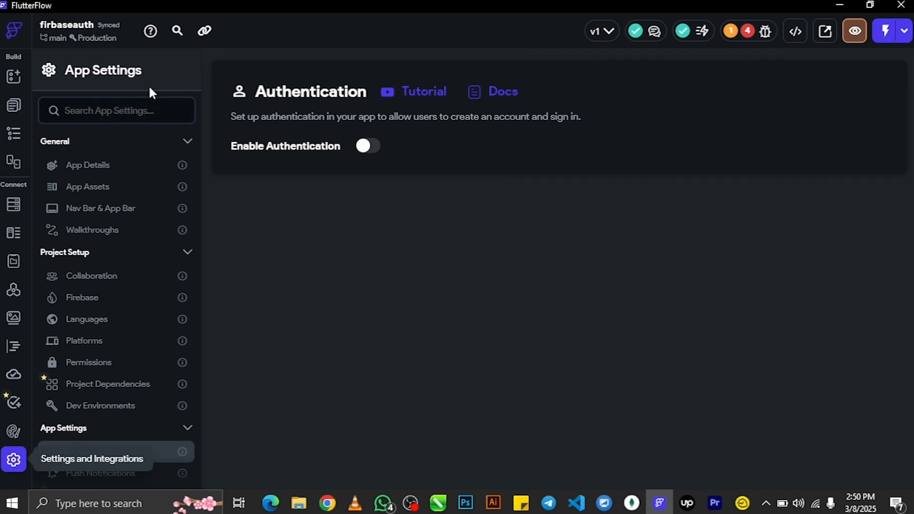
{"action": "left_click", "coordinate": [129, 111]}
{"action": "type", "text": "auth"}
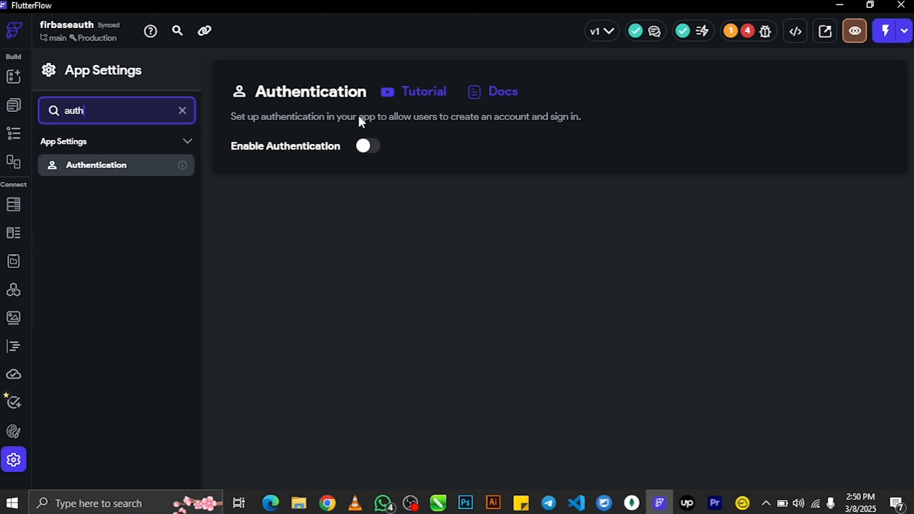
{"action": "left_click", "coordinate": [367, 145]}
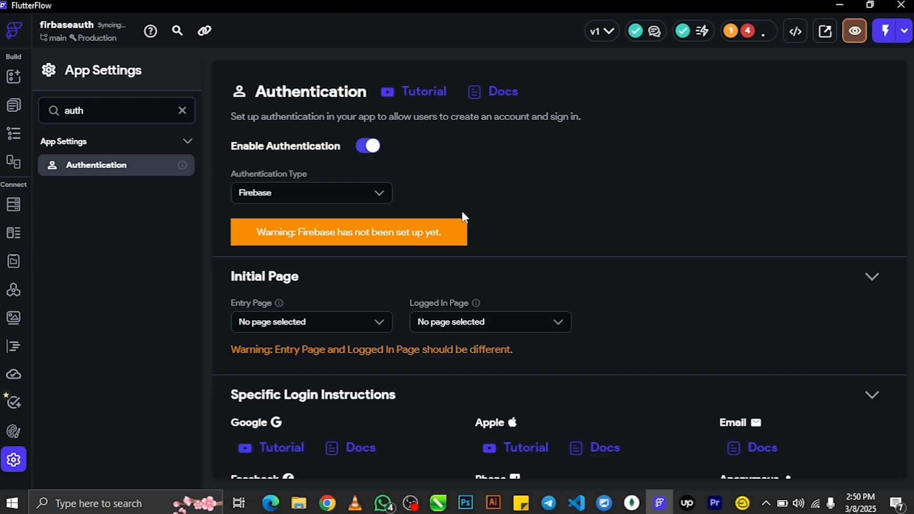
{"action": "left_click", "coordinate": [299, 187]}
{"action": "left_click", "coordinate": [296, 222]}
{"action": "left_click", "coordinate": [317, 319]}
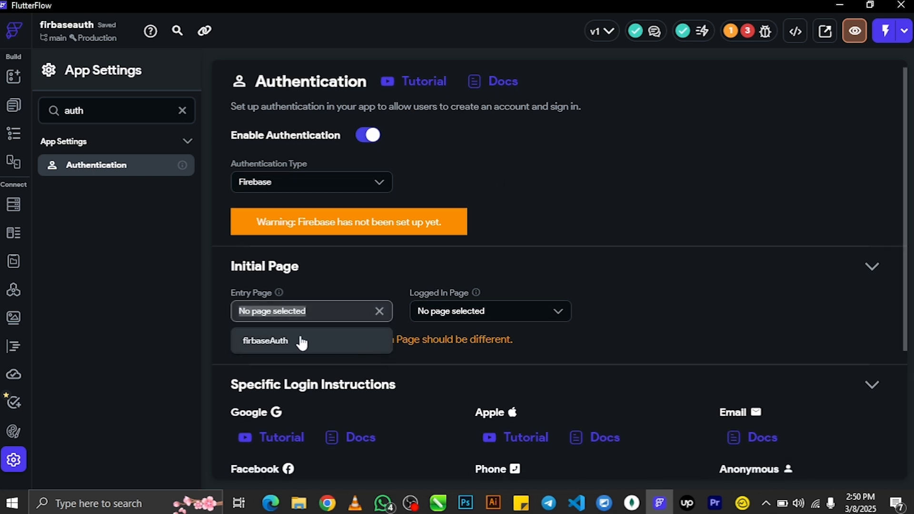
{"action": "left_click", "coordinate": [301, 341]}
{"action": "left_click", "coordinate": [434, 307]}
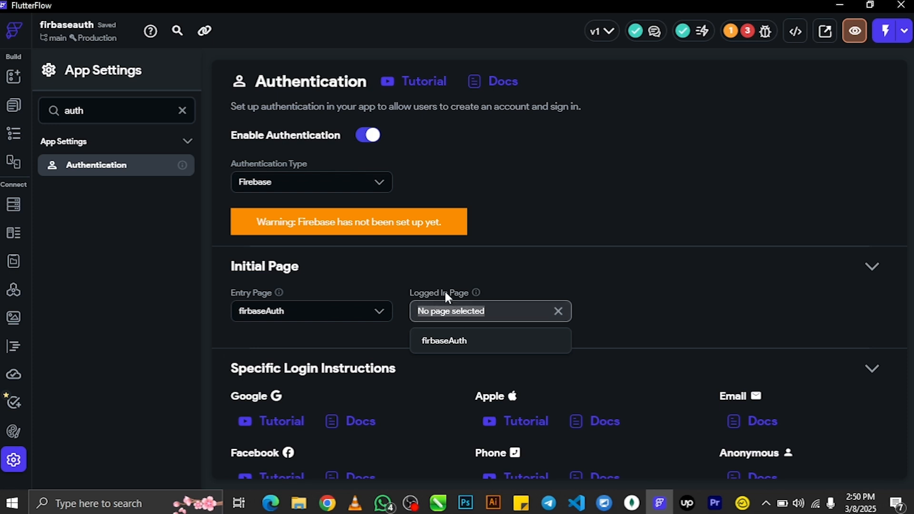
{"action": "left_click", "coordinate": [430, 279]}
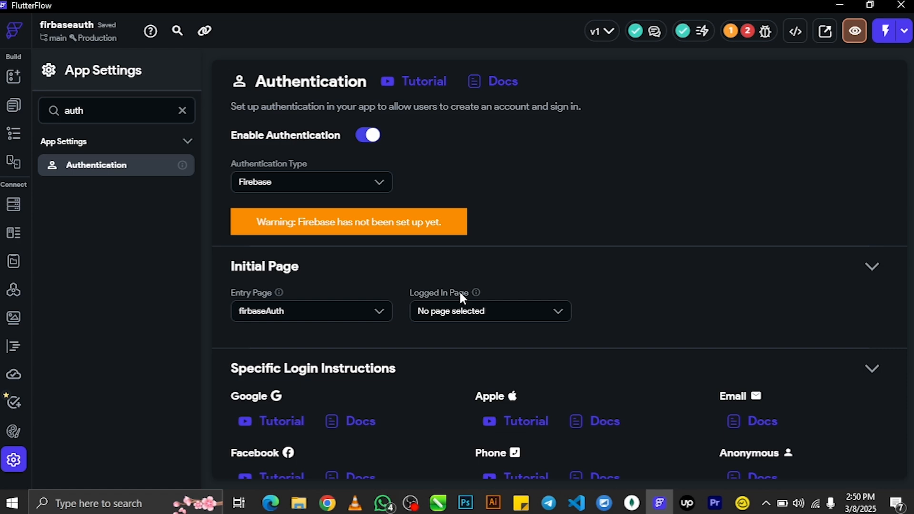
- Add a page named home from the Home 19 - Property App template with the default theme
{"action": "left_click", "coordinate": [14, 107]}
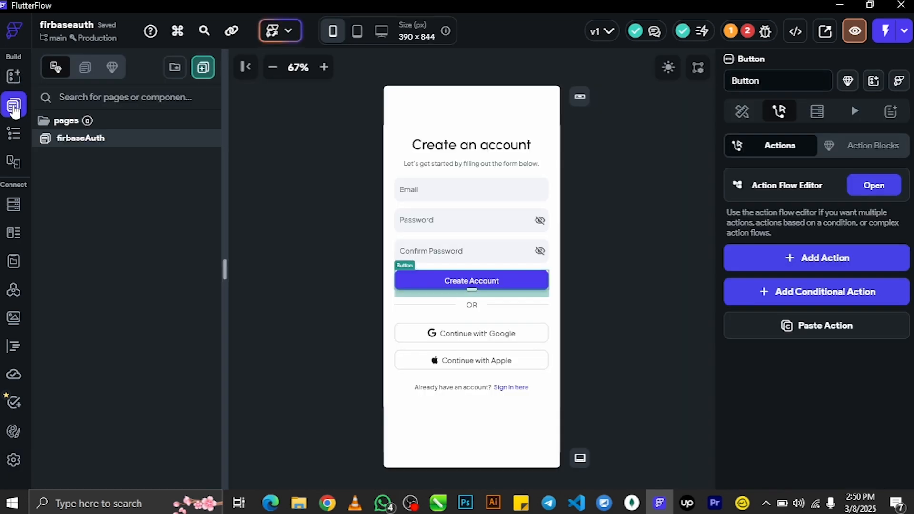
{"action": "left_click", "coordinate": [204, 68]}
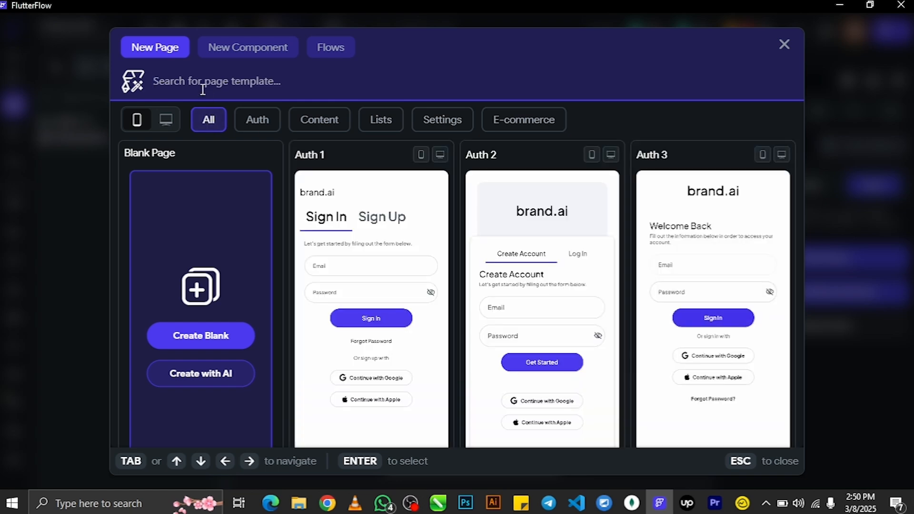
{"action": "scroll", "coordinate": [547, 306], "scroll_direction": "down", "scroll_amount": 10}
{"action": "scroll", "coordinate": [547, 306], "scroll_direction": "up", "scroll_amount": 10}
{"action": "scroll", "coordinate": [394, 261], "scroll_direction": "down", "scroll_amount": 10}
{"action": "scroll", "coordinate": [394, 262], "scroll_direction": "up", "scroll_amount": 4}
{"action": "scroll", "coordinate": [393, 261], "scroll_direction": "down", "scroll_amount": 5}
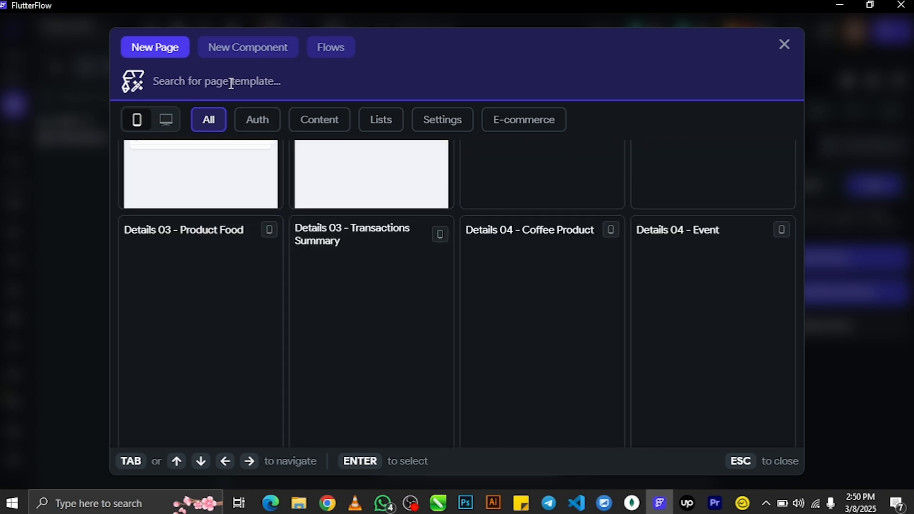
{"action": "type", "text": "home"}
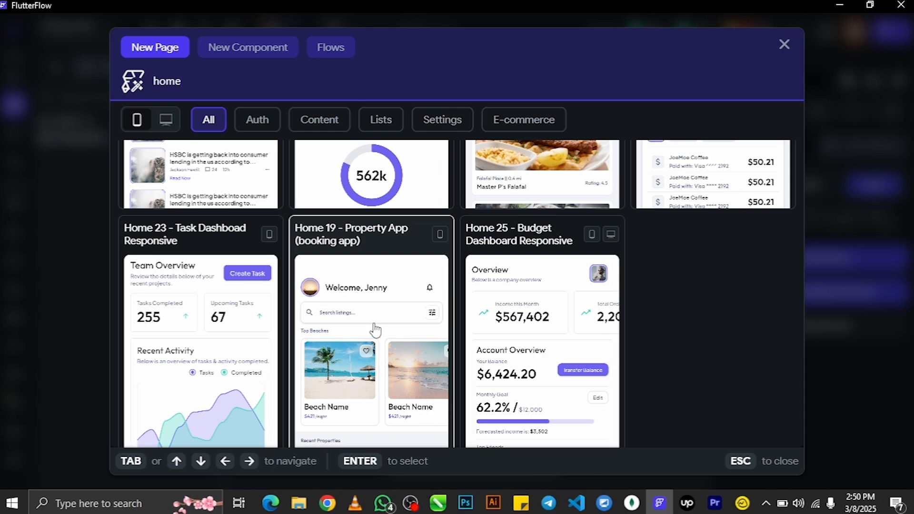
{"action": "left_click", "coordinate": [374, 327]}
{"action": "left_click", "coordinate": [446, 285]}
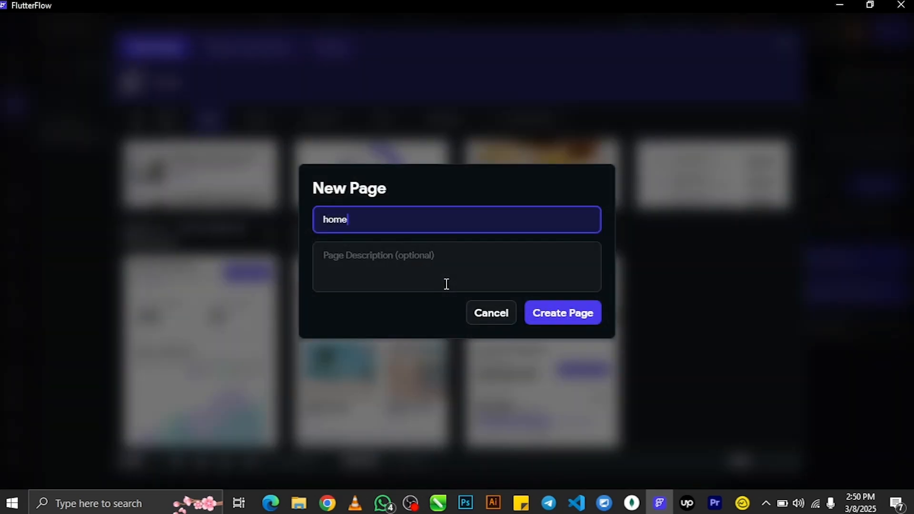
{"action": "left_click", "coordinate": [578, 315]}
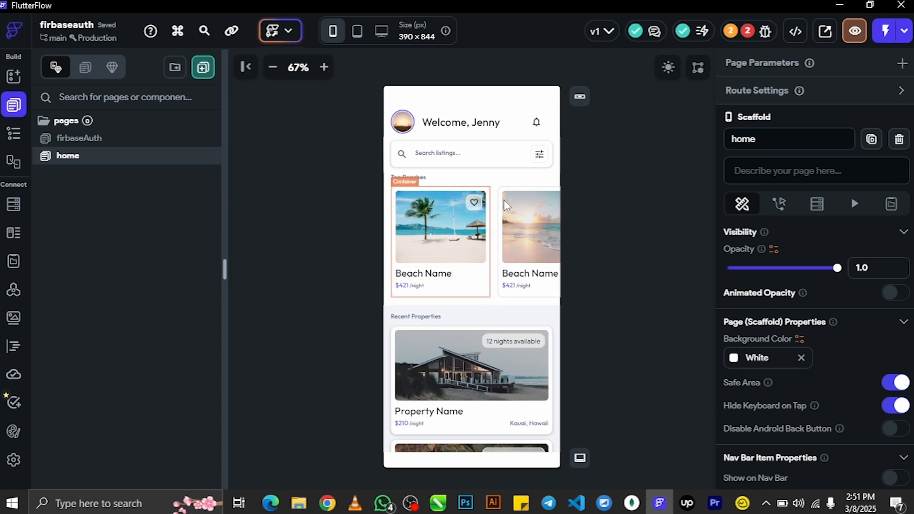
- Fix the missing logged-in page issue by setting home as the logged-in page
{"action": "left_click", "coordinate": [747, 31]}
{"action": "left_click", "coordinate": [636, 141]}
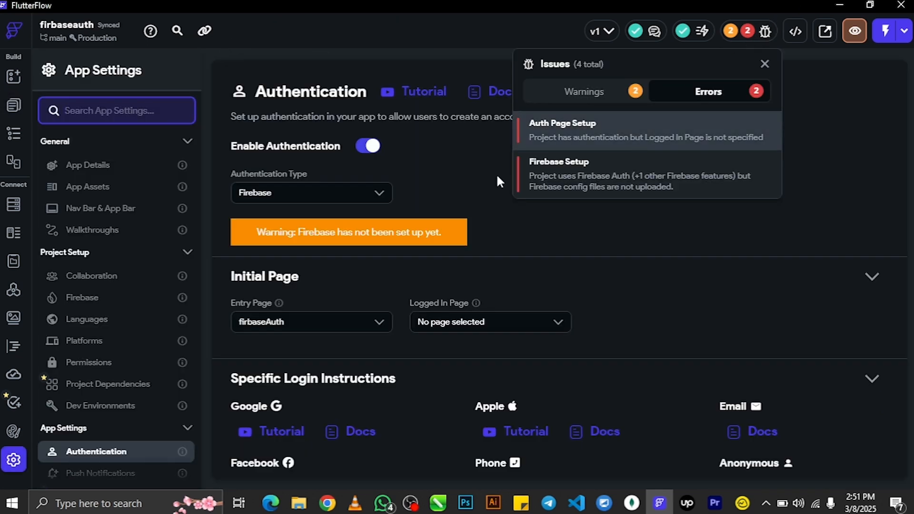
{"action": "left_click", "coordinate": [462, 327]}
{"action": "left_click", "coordinate": [473, 321]}
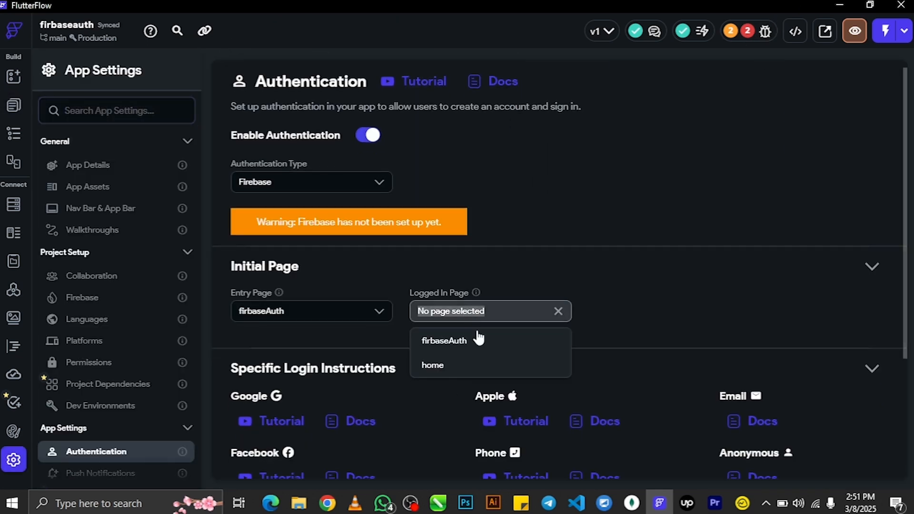
{"action": "left_click", "coordinate": [469, 367]}
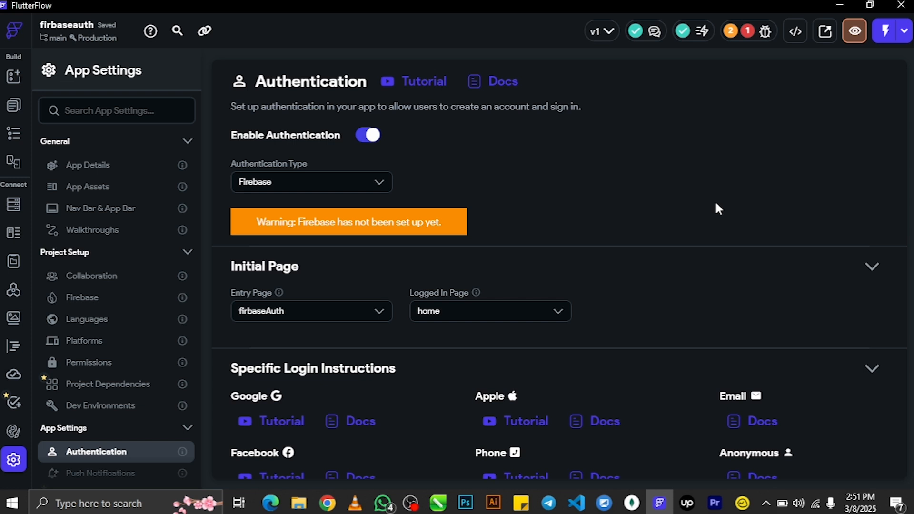
- Check the Firebase Setup error in project settings, then review the remaining warnings
{"action": "left_click", "coordinate": [732, 32]}
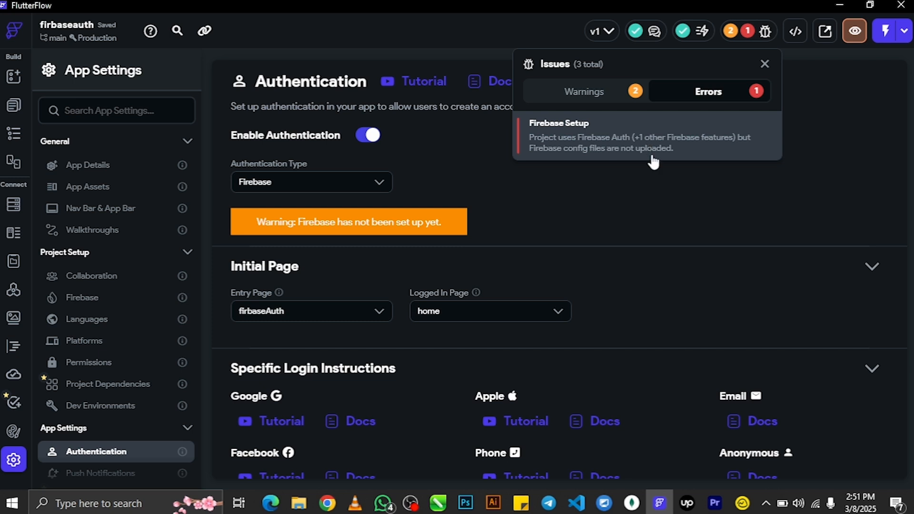
{"action": "left_click", "coordinate": [654, 137]}
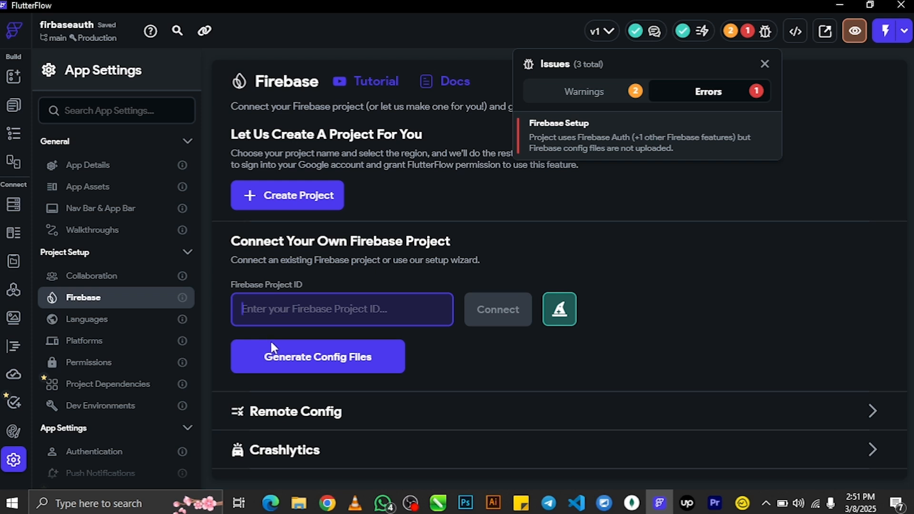
{"action": "left_click", "coordinate": [742, 30]}
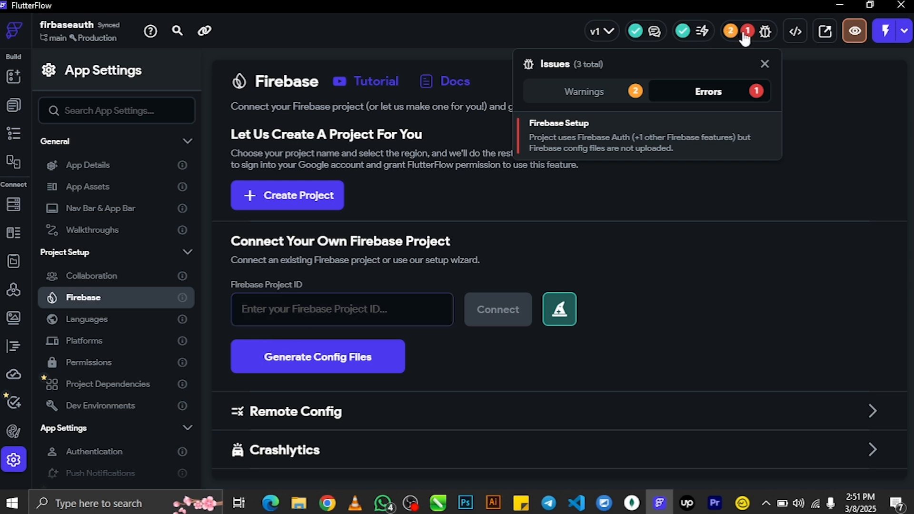
{"action": "left_click", "coordinate": [741, 30]}
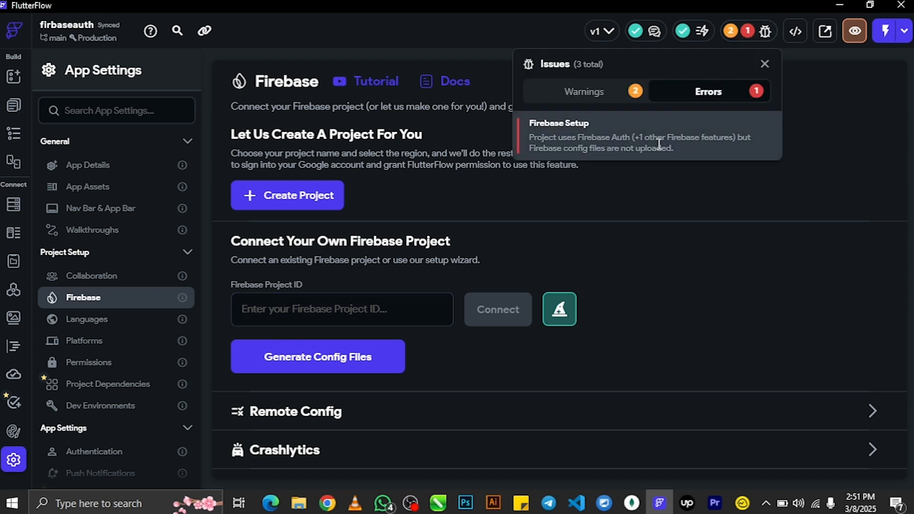
{"action": "left_click", "coordinate": [588, 91]}
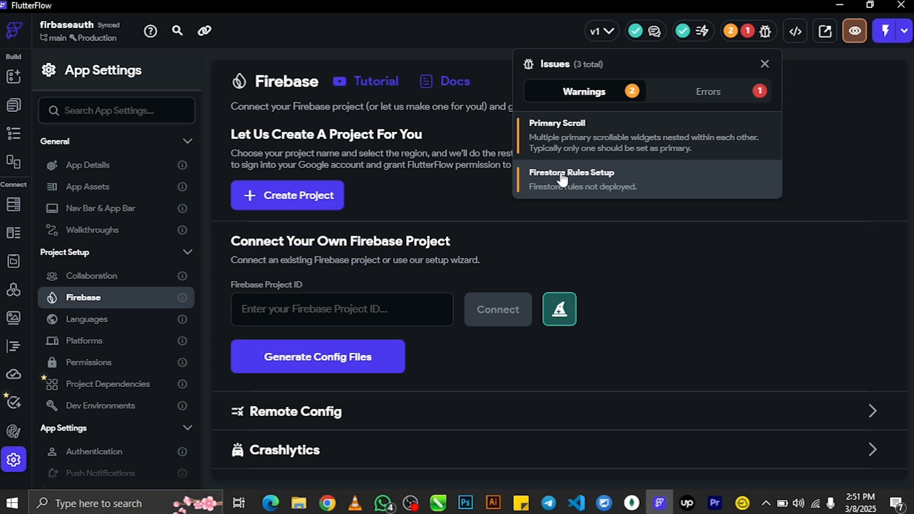
- Open Chrome with a browser profile and go to the Firebase console via a 'firebase' search
{"action": "left_click", "coordinate": [322, 511]}
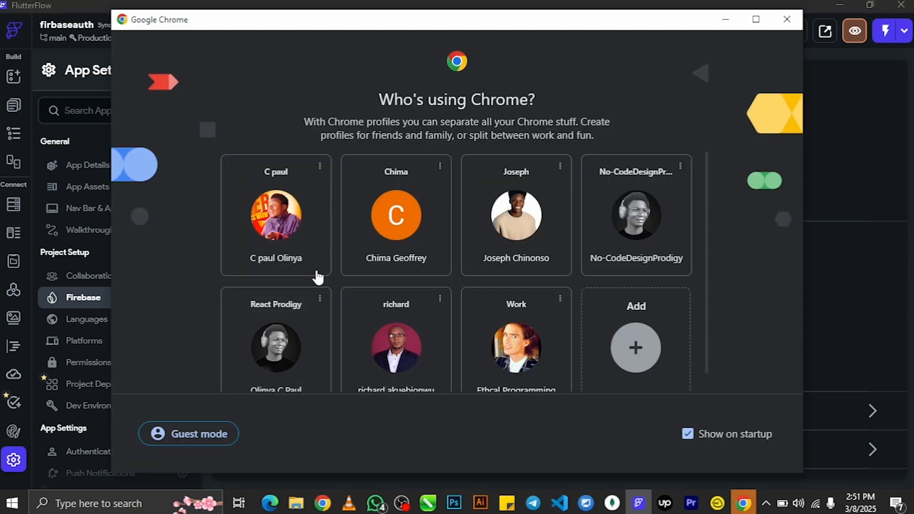
{"action": "scroll", "coordinate": [310, 324], "scroll_direction": "down", "scroll_amount": 1}
{"action": "left_click", "coordinate": [302, 351]}
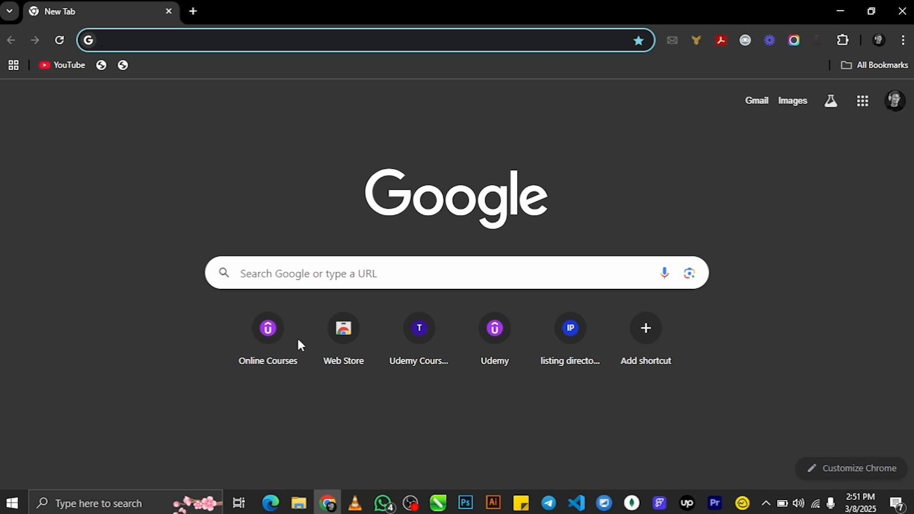
{"action": "type", "text": "firebase"}
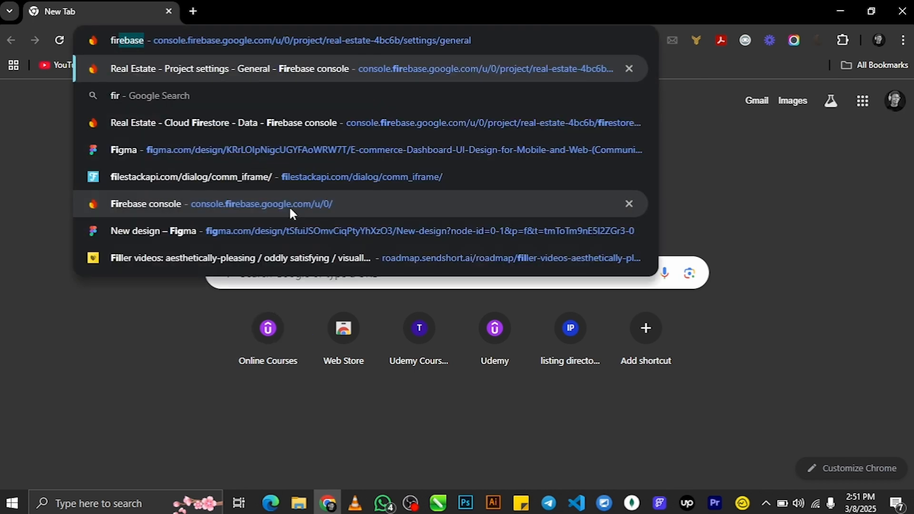
{"action": "key", "text": "Return"}
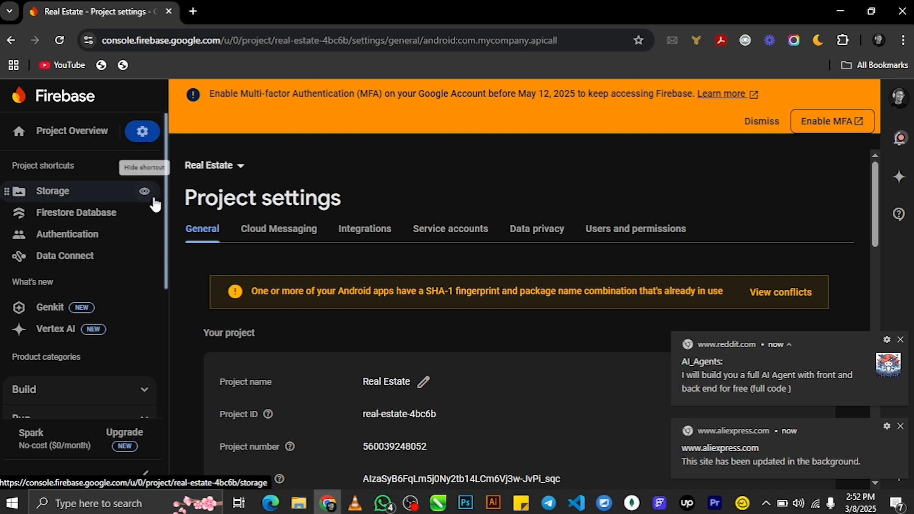
- Start a new Firebase project from the project list and name it authLogin
{"action": "left_click", "coordinate": [71, 131]}
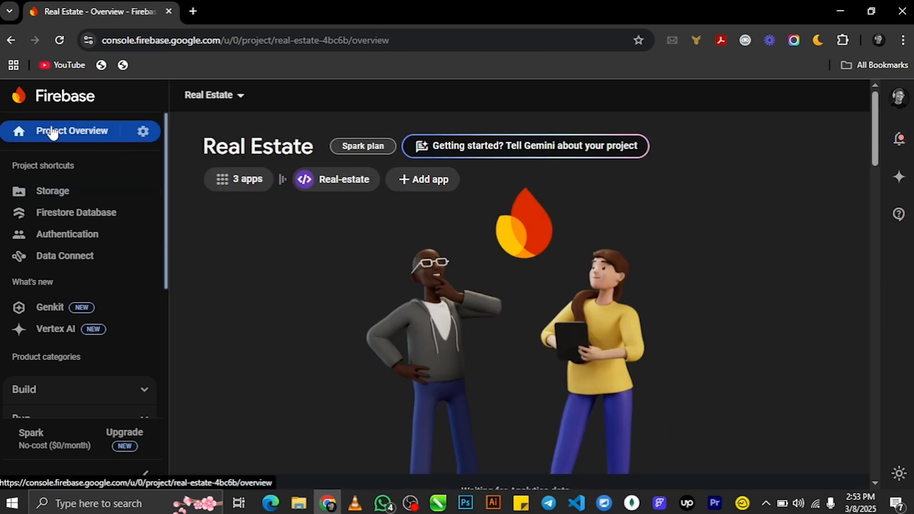
{"action": "left_click", "coordinate": [227, 96]}
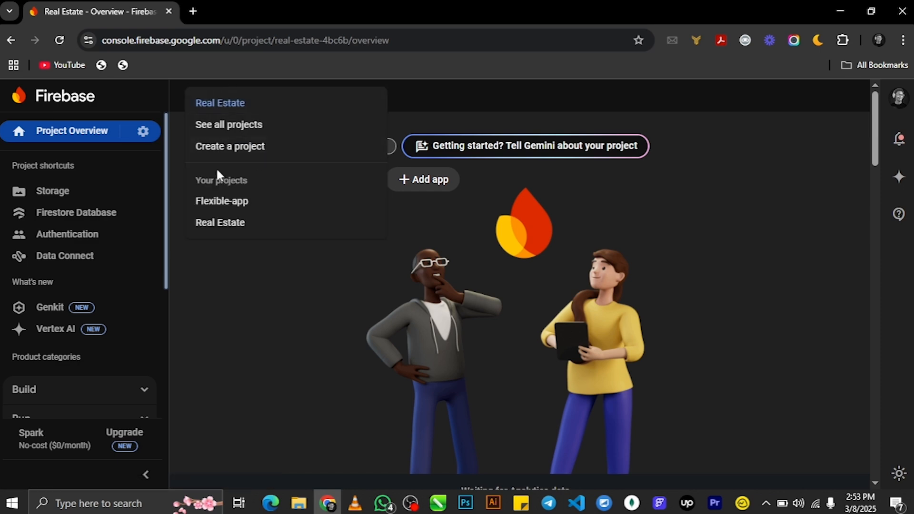
{"action": "left_click", "coordinate": [227, 150]}
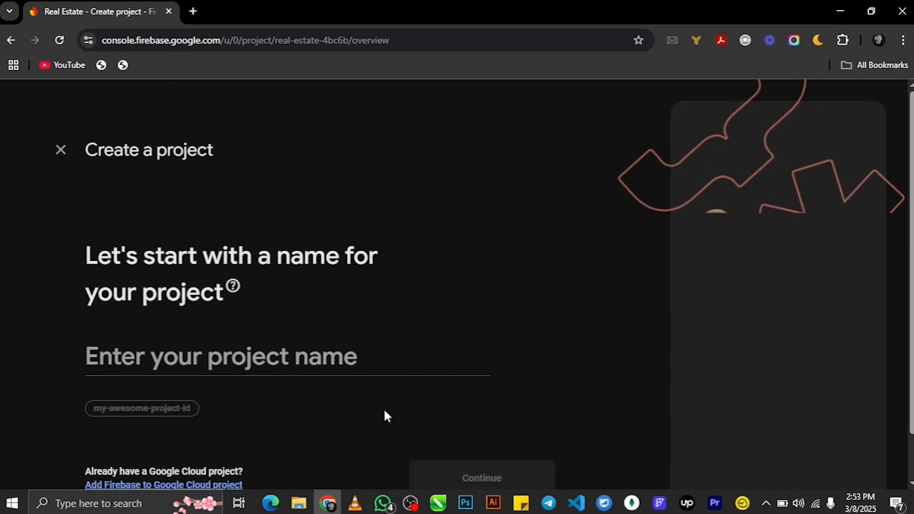
{"action": "left_click", "coordinate": [271, 361]}
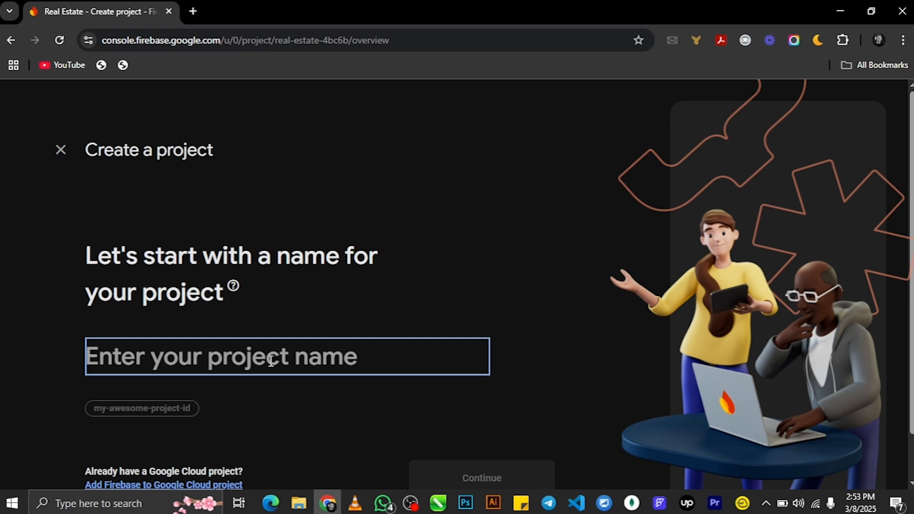
{"action": "type", "text": "auth"}
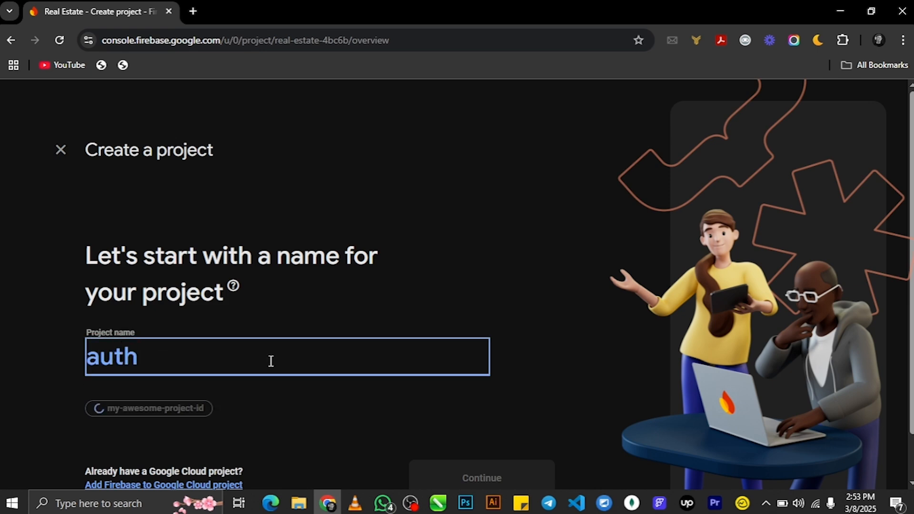
{"action": "type", "text": "Login"}
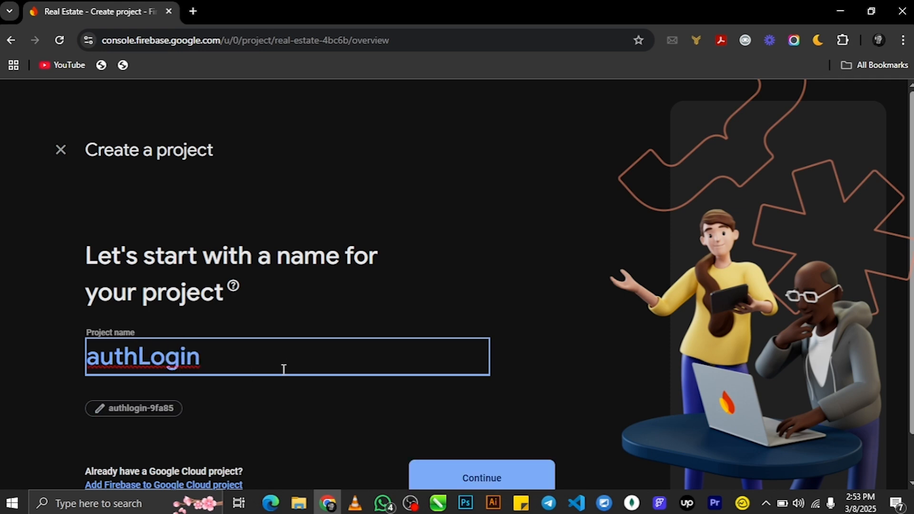
{"action": "scroll", "coordinate": [335, 312], "scroll_direction": "down", "scroll_amount": 1}
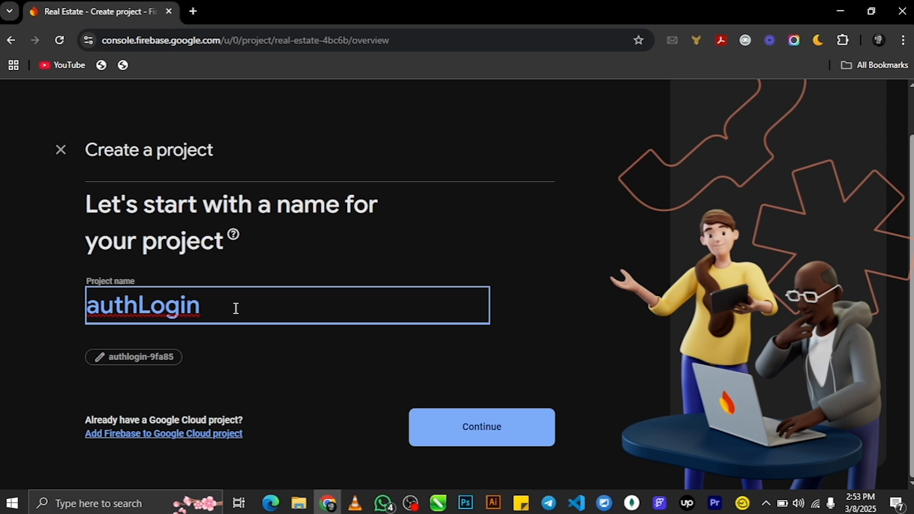
{"action": "left_click_drag", "start_coordinate": [241, 308], "coordinate": [1, 307]}
{"action": "left_click", "coordinate": [358, 261]}
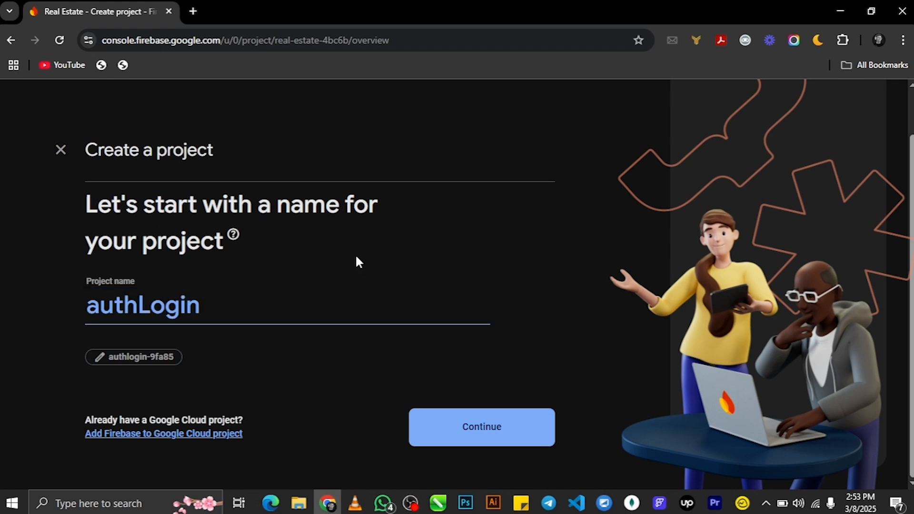
{"action": "left_click", "coordinate": [236, 318]}
{"action": "left_click_drag", "start_coordinate": [235, 318], "coordinate": [2, 318]}
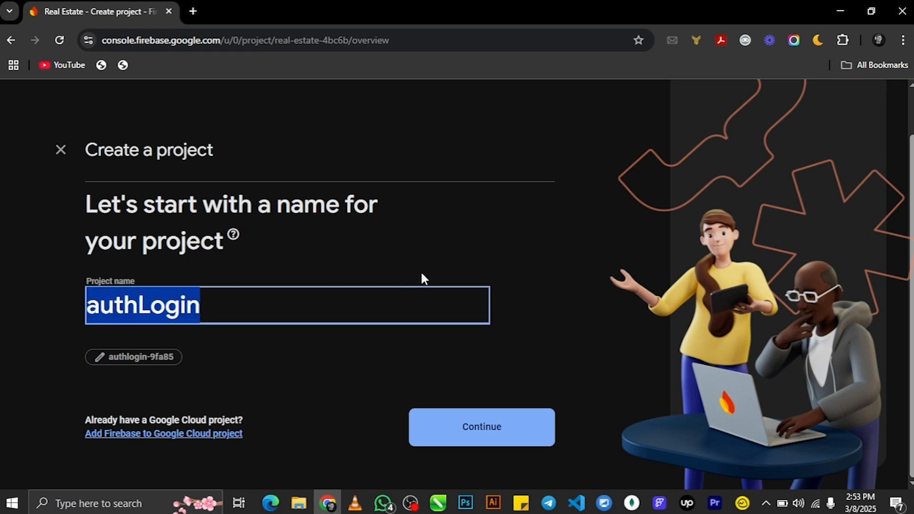
{"action": "left_click", "coordinate": [427, 248]}
{"action": "left_click", "coordinate": [495, 438]}
- Skip Gemini, keep Google Analytics on with Default Account for Firebase, and create the project
{"action": "scroll", "coordinate": [485, 328], "scroll_direction": "down", "scroll_amount": 3}
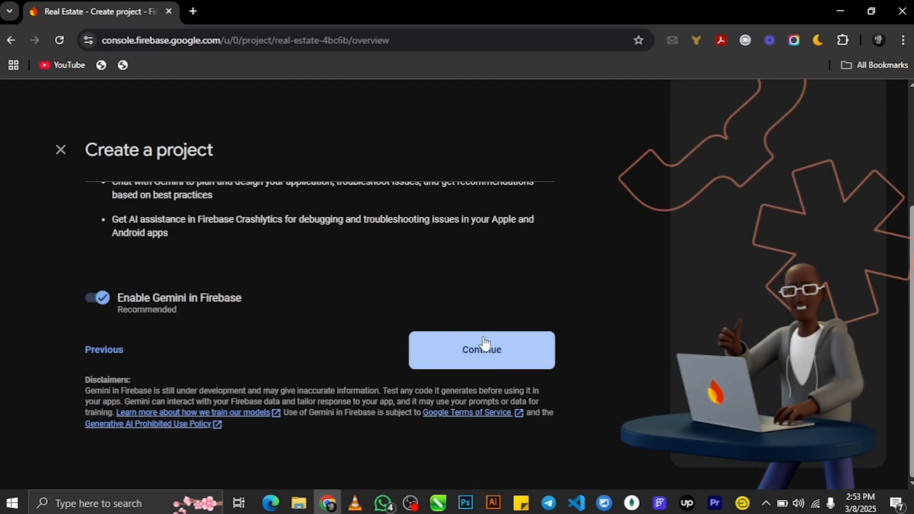
{"action": "left_click", "coordinate": [498, 355]}
{"action": "scroll", "coordinate": [439, 255], "scroll_direction": "down", "scroll_amount": 5}
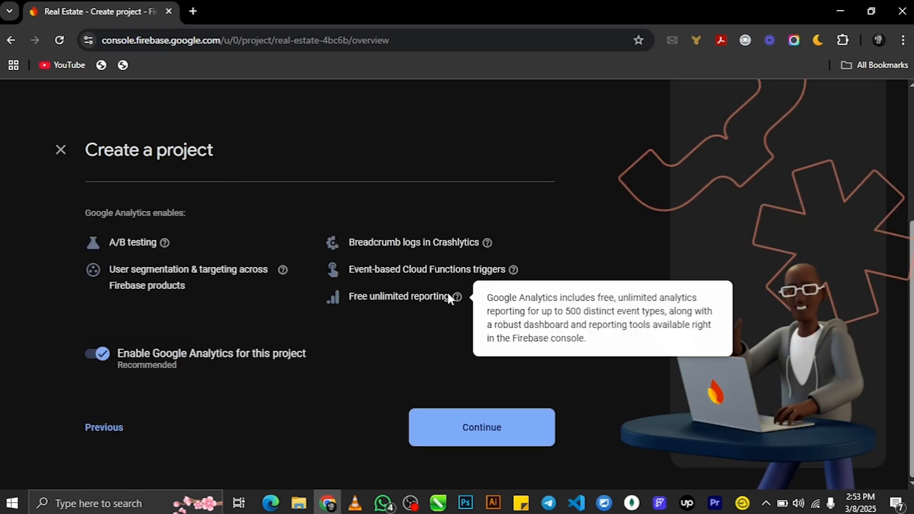
{"action": "left_click", "coordinate": [483, 433]}
{"action": "scroll", "coordinate": [422, 301], "scroll_direction": "down", "scroll_amount": 1}
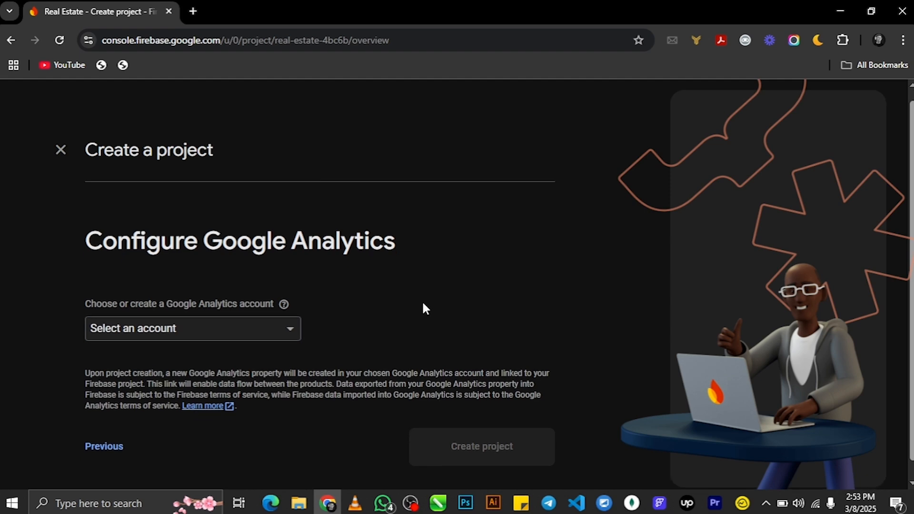
{"action": "left_click", "coordinate": [260, 310]}
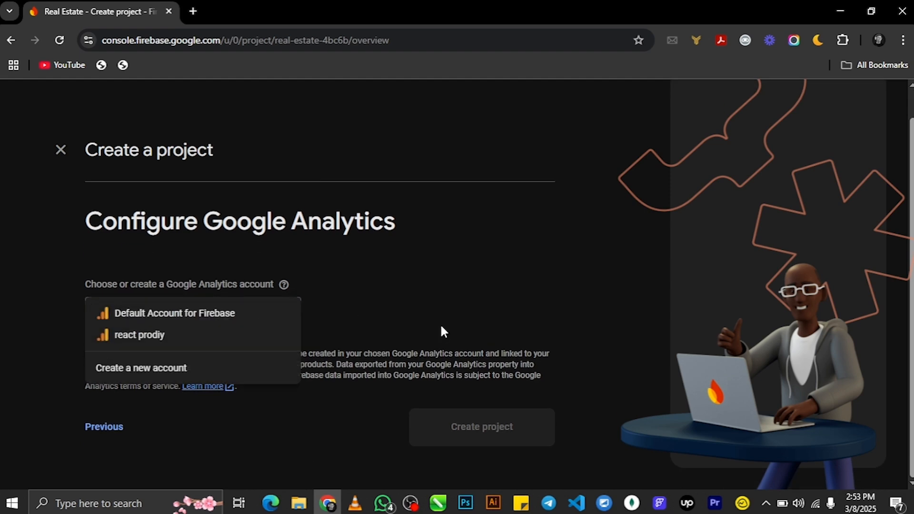
{"action": "left_click", "coordinate": [449, 317]}
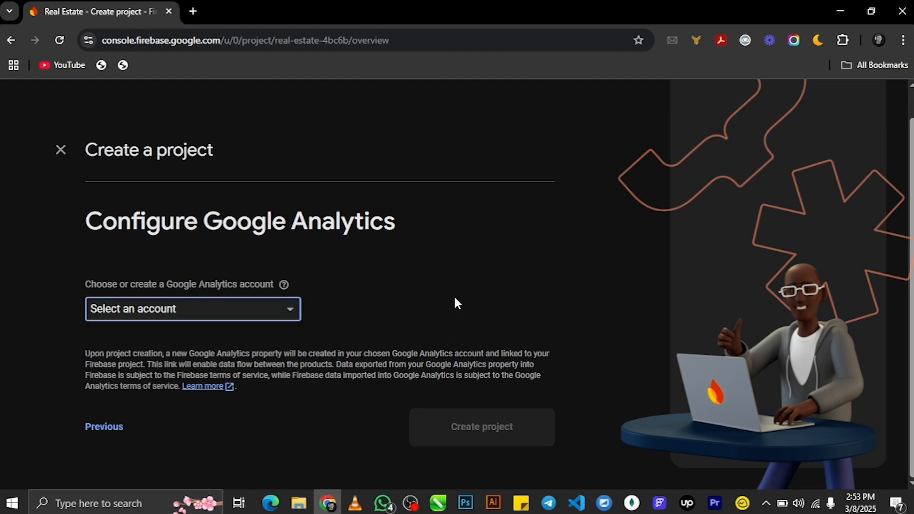
{"action": "left_click", "coordinate": [252, 310]}
{"action": "left_click", "coordinate": [252, 324]}
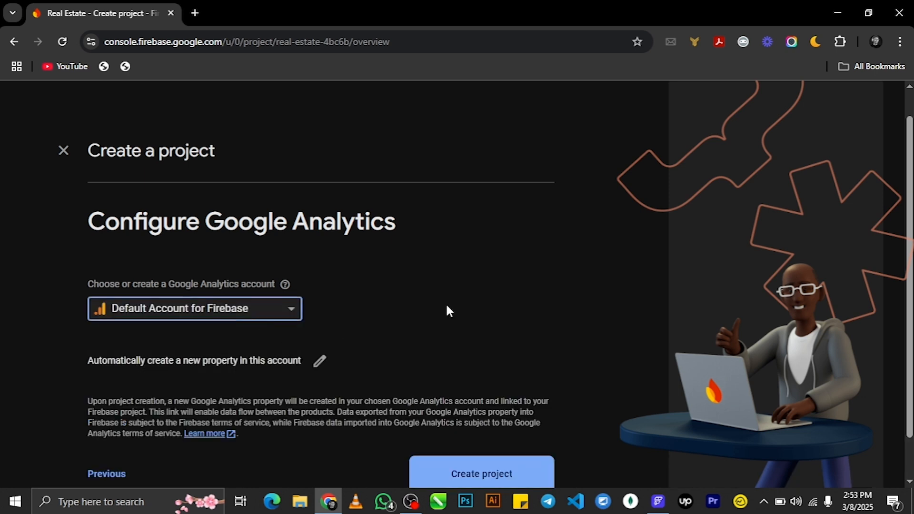
{"action": "scroll", "coordinate": [473, 304], "scroll_direction": "down", "scroll_amount": 2}
{"action": "left_click", "coordinate": [467, 434]}
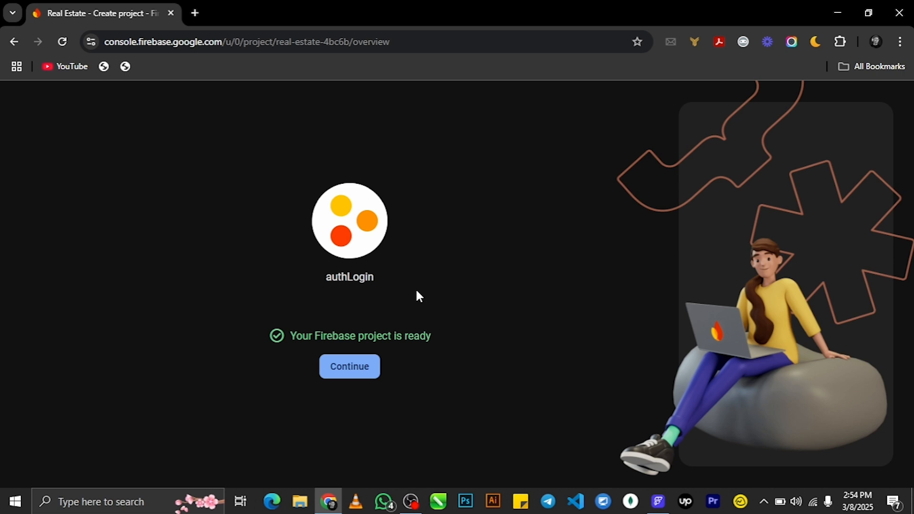
- Continue into the authLogin project and open Authentication under the Build category
{"action": "left_click", "coordinate": [376, 371]}
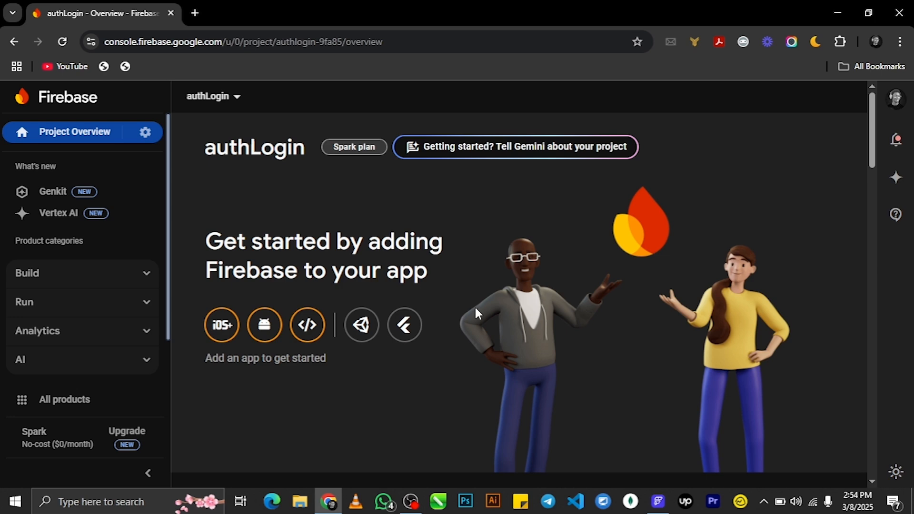
{"action": "scroll", "coordinate": [474, 304], "scroll_direction": "down", "scroll_amount": 15}
{"action": "scroll", "coordinate": [456, 301], "scroll_direction": "up", "scroll_amount": 15}
{"action": "left_click", "coordinate": [147, 272]}
{"action": "left_click_drag", "start_coordinate": [165, 229], "coordinate": [170, 289]}
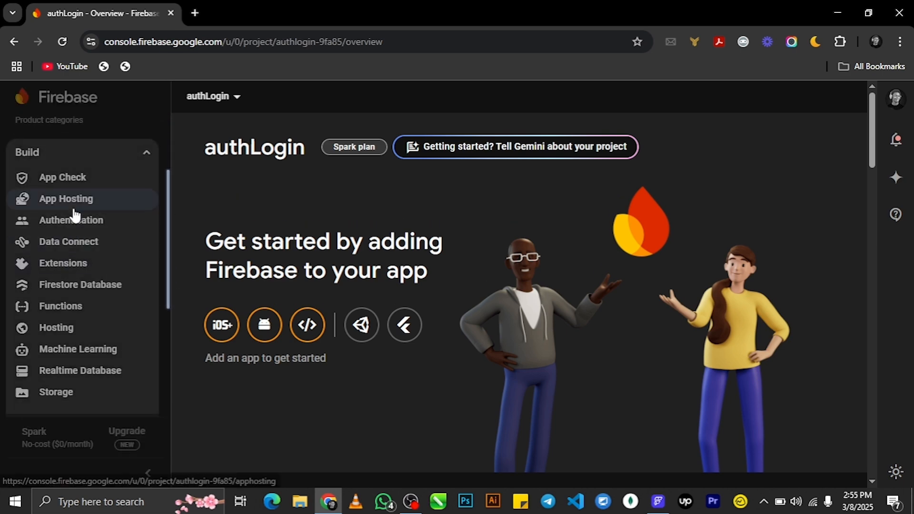
{"action": "left_click", "coordinate": [73, 222]}
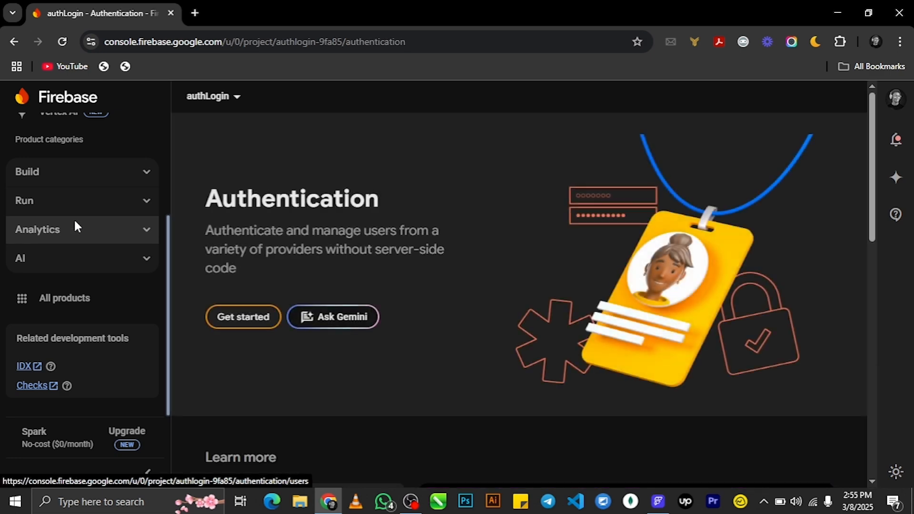
- Get started with Authentication and switch on the Google sign-in provider
{"action": "left_click", "coordinate": [253, 320]}
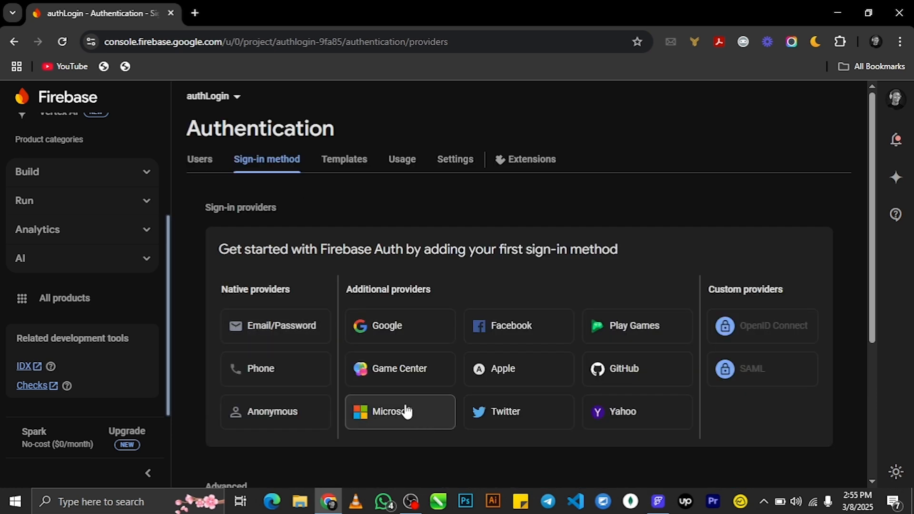
{"action": "left_click", "coordinate": [393, 339]}
{"action": "left_click", "coordinate": [671, 282]}
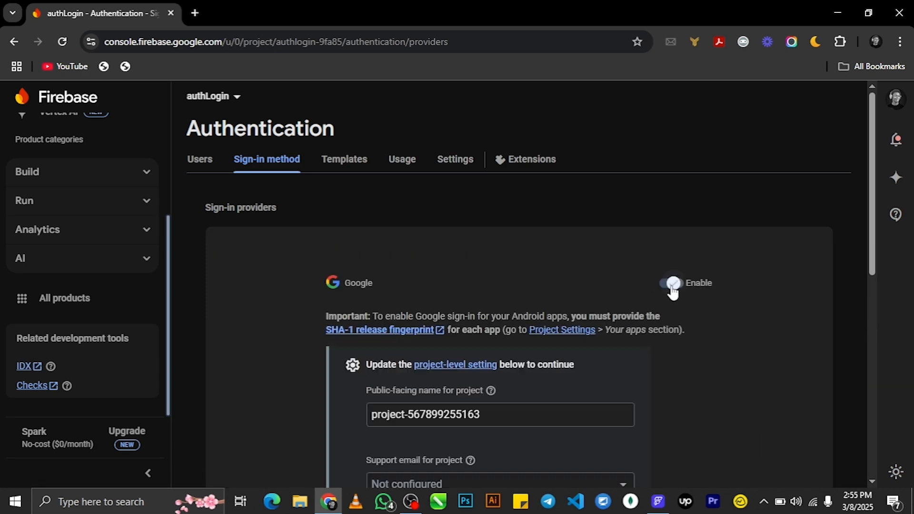
{"action": "scroll", "coordinate": [666, 335], "scroll_direction": "down", "scroll_amount": 7}
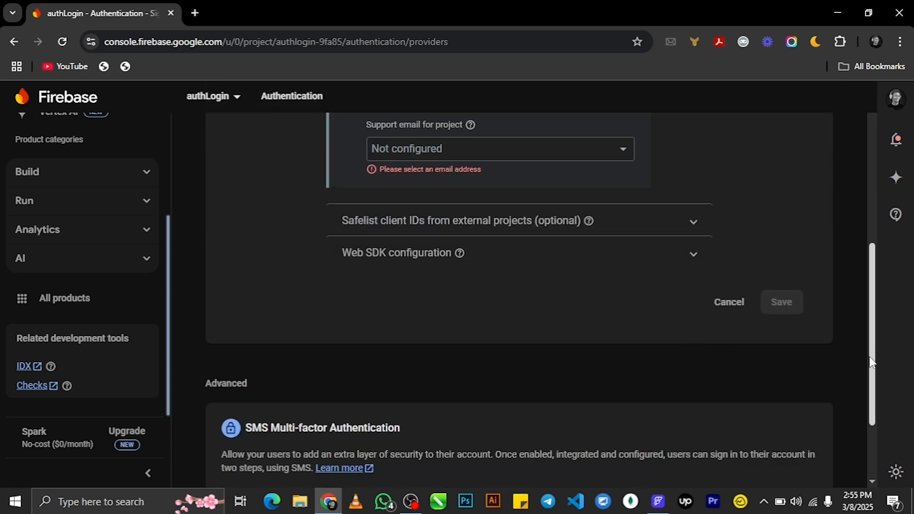
{"action": "scroll", "coordinate": [876, 363], "scroll_direction": "up", "scroll_amount": 3}
- Set the public-facing name to 'Dev', choose the account e-mail as support e-mail, and save
{"action": "left_click_drag", "start_coordinate": [507, 213], "coordinate": [186, 227]}
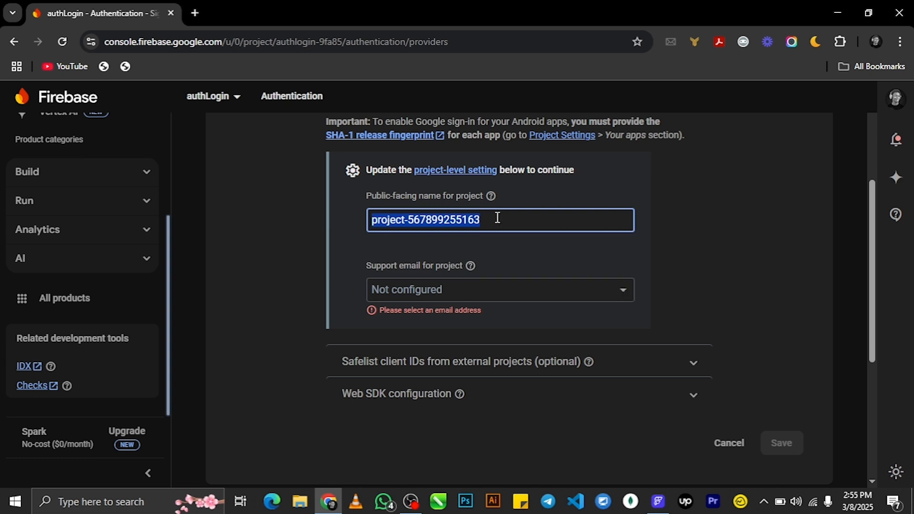
{"action": "type", "text": "Dev"}
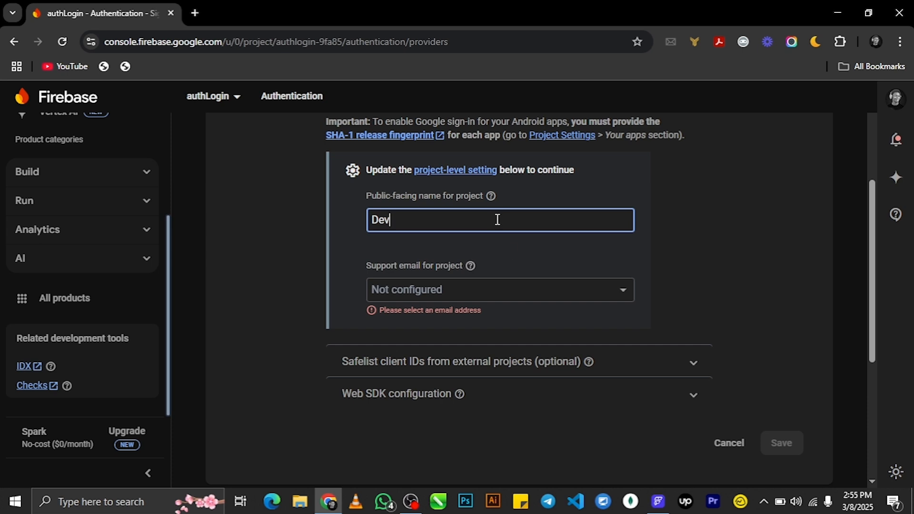
{"action": "left_click", "coordinate": [509, 287]}
{"action": "left_click", "coordinate": [472, 317]}
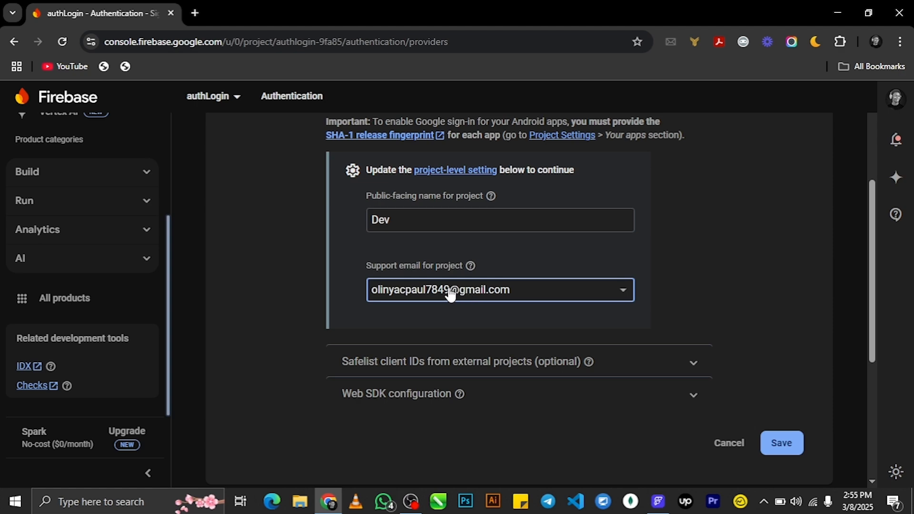
{"action": "scroll", "coordinate": [450, 295], "scroll_direction": "up", "scroll_amount": 3}
{"action": "scroll", "coordinate": [506, 318], "scroll_direction": "down", "scroll_amount": 8}
{"action": "left_click", "coordinate": [793, 186]}
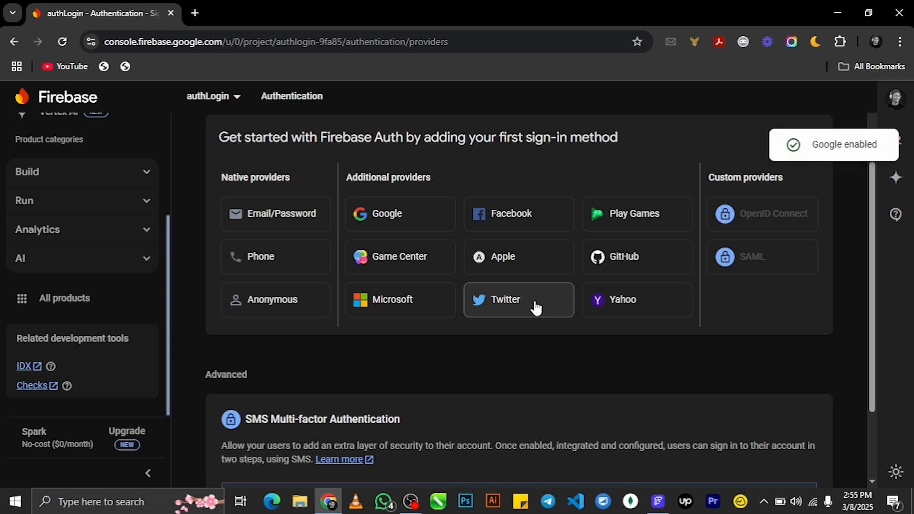
{"action": "scroll", "coordinate": [590, 314], "scroll_direction": "up", "scroll_amount": 2}
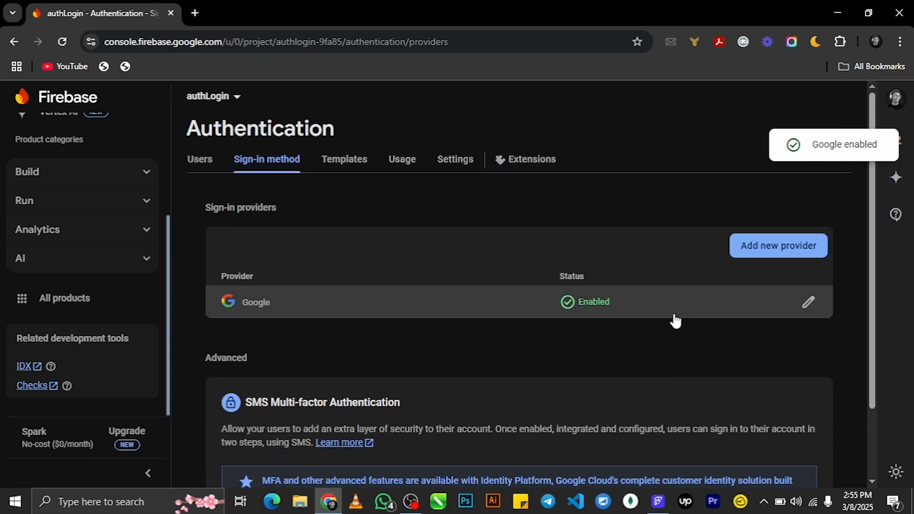
- Add Apple as a new sign-in provider, enable it, and save its settings
{"action": "left_click", "coordinate": [772, 257]}
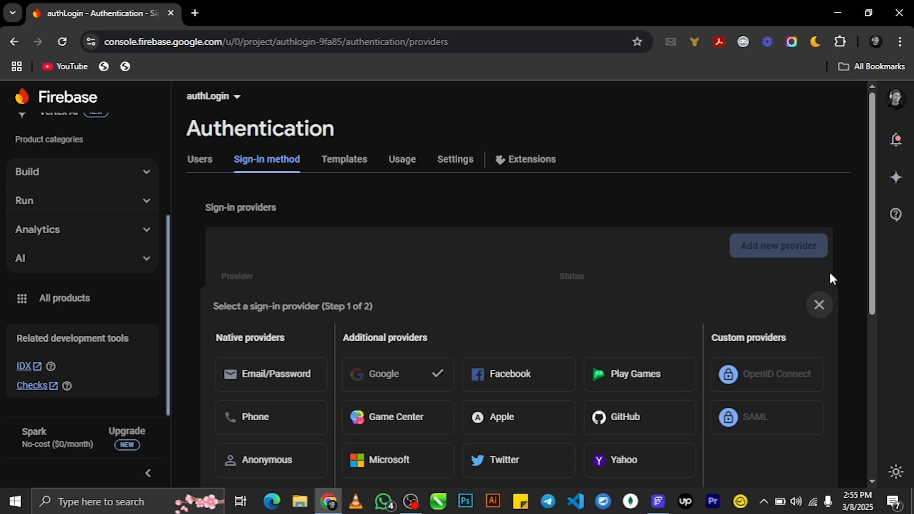
{"action": "scroll", "coordinate": [879, 277], "scroll_direction": "down", "scroll_amount": 2}
{"action": "left_click_drag", "start_coordinate": [877, 273], "coordinate": [877, 319]}
{"action": "left_click", "coordinate": [512, 312]}
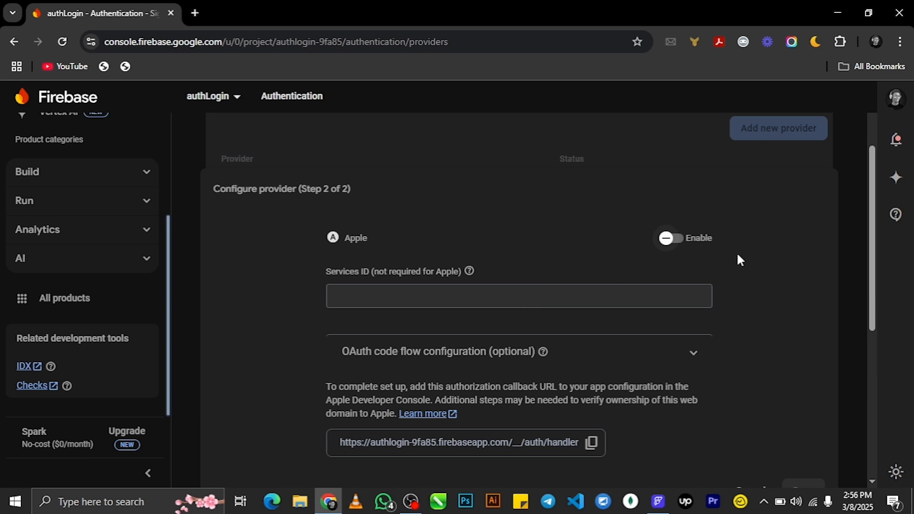
{"action": "left_click", "coordinate": [669, 238]}
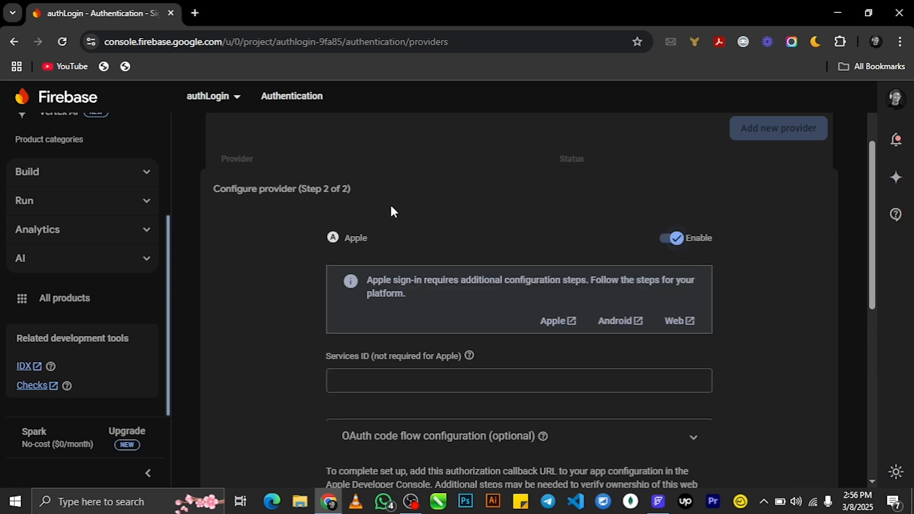
{"action": "scroll", "coordinate": [871, 238], "scroll_direction": "down", "scroll_amount": 5}
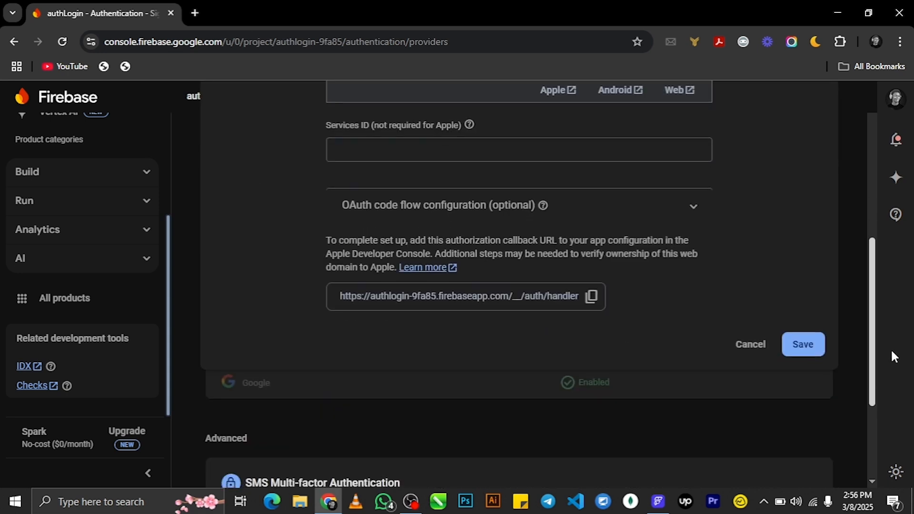
{"action": "left_click", "coordinate": [800, 308]}
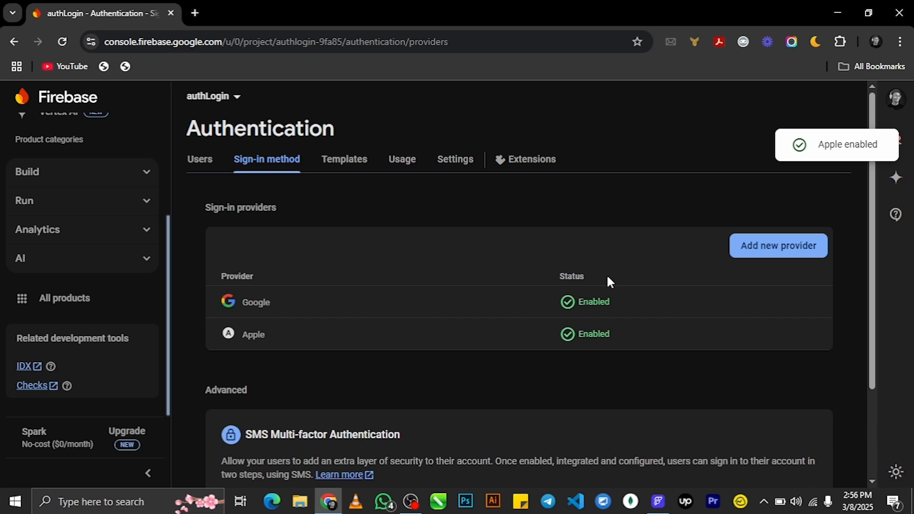
{"action": "scroll", "coordinate": [631, 281], "scroll_direction": "down", "scroll_amount": 3}
{"action": "scroll", "coordinate": [631, 281], "scroll_direction": "up", "scroll_amount": 3}
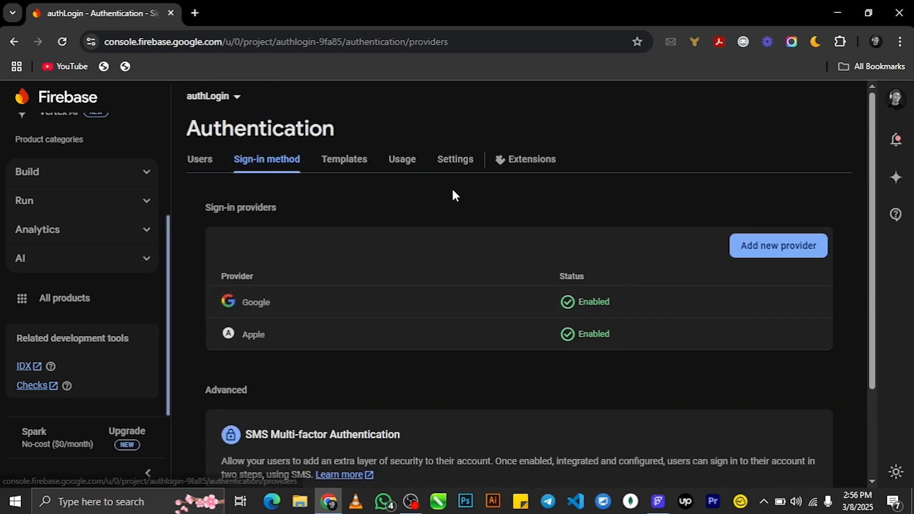
{"action": "scroll", "coordinate": [388, 369], "scroll_direction": "down", "scroll_amount": 3}
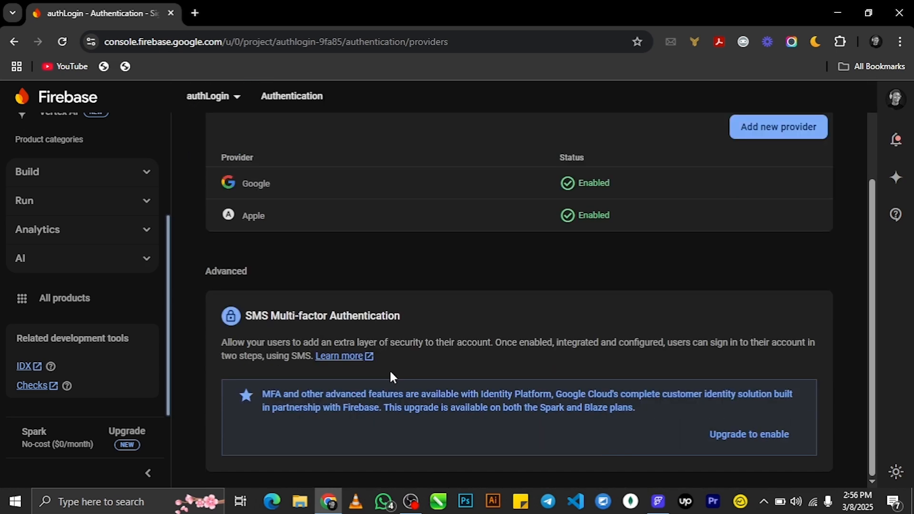
{"action": "scroll", "coordinate": [471, 361], "scroll_direction": "up", "scroll_amount": 2}
{"action": "scroll", "coordinate": [464, 354], "scroll_direction": "up", "scroll_amount": 1}
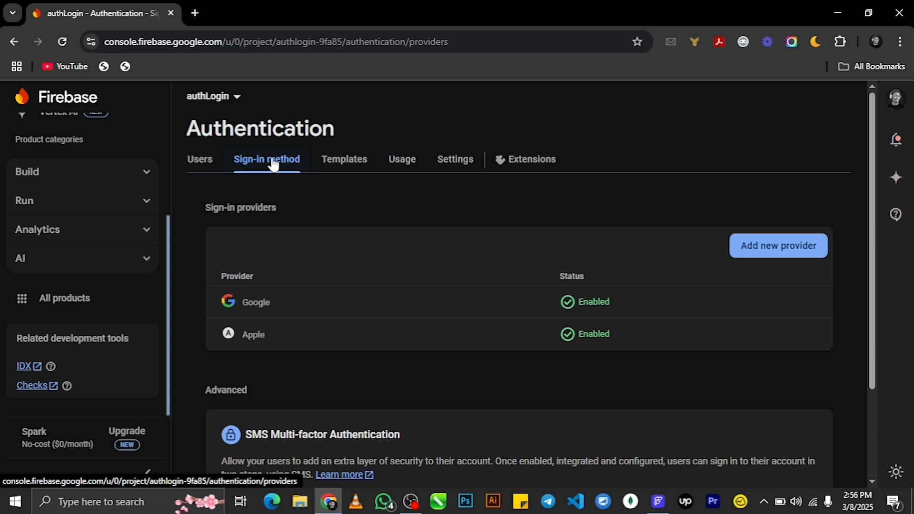
- Enable Email/Password sign-in from the Users tab banner and check the Sign-in method list
{"action": "left_click", "coordinate": [202, 168]}
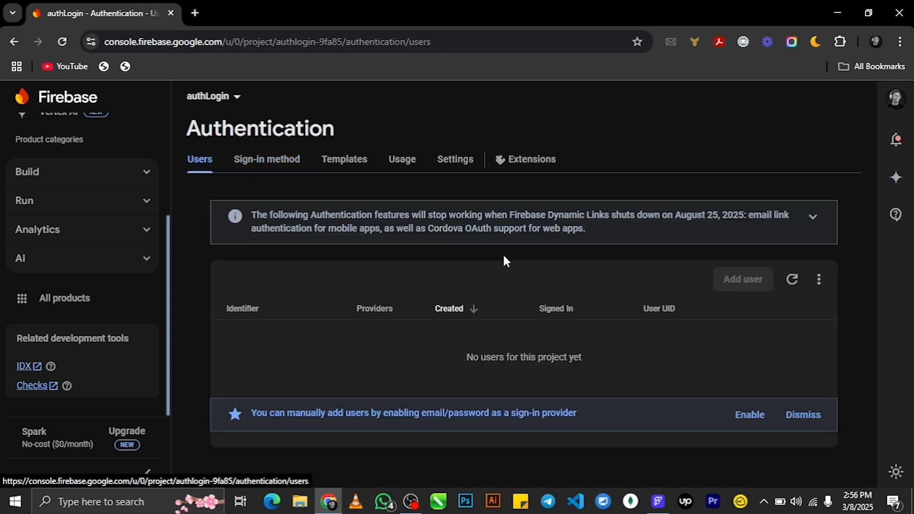
{"action": "left_click", "coordinate": [751, 417]}
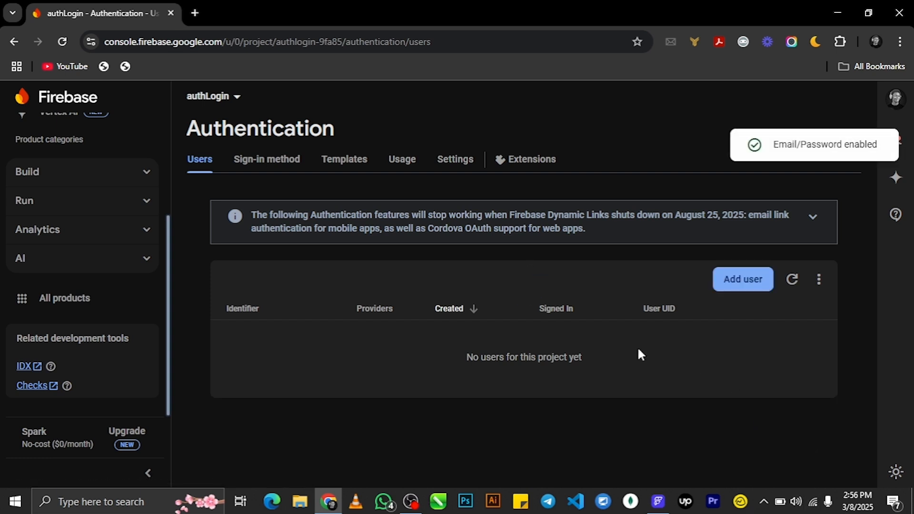
{"action": "left_click", "coordinate": [267, 169]}
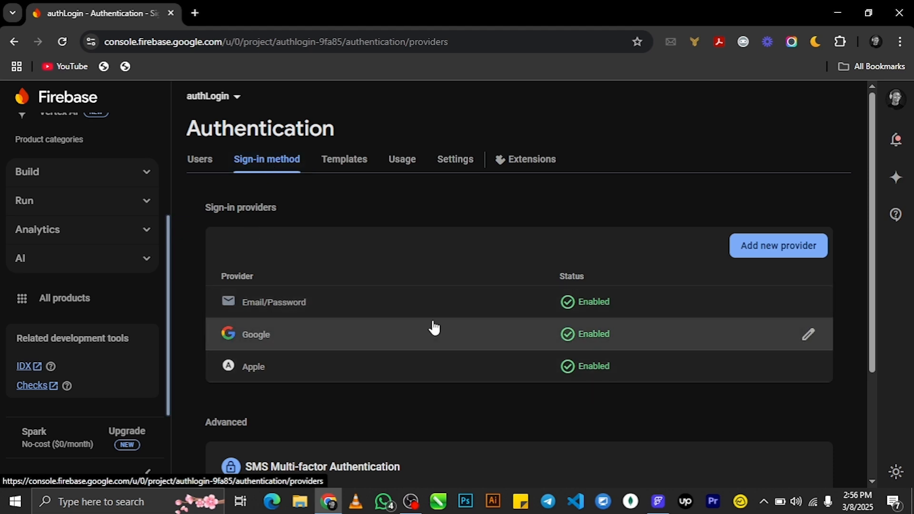
{"action": "scroll", "coordinate": [501, 389], "scroll_direction": "down", "scroll_amount": 1}
{"action": "scroll", "coordinate": [502, 391], "scroll_direction": "up", "scroll_amount": 1}
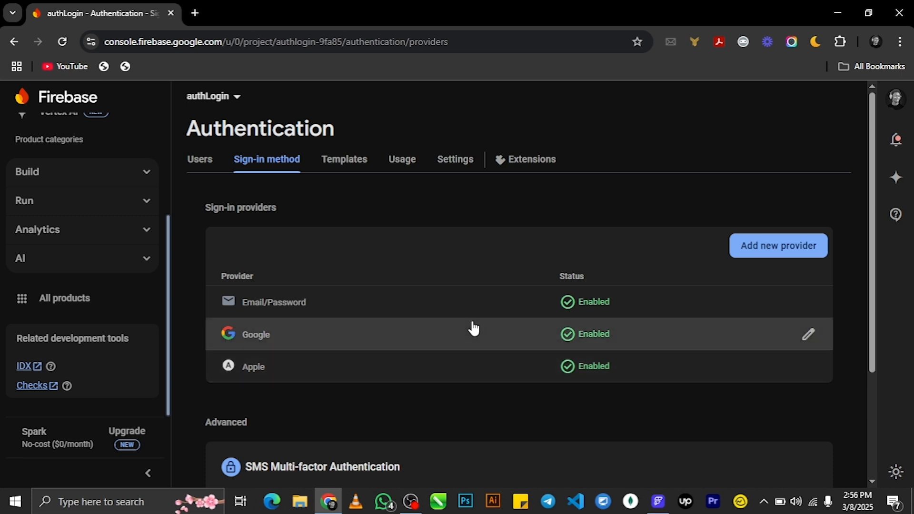
{"action": "scroll", "coordinate": [19, 310], "scroll_direction": "up", "scroll_amount": 3}
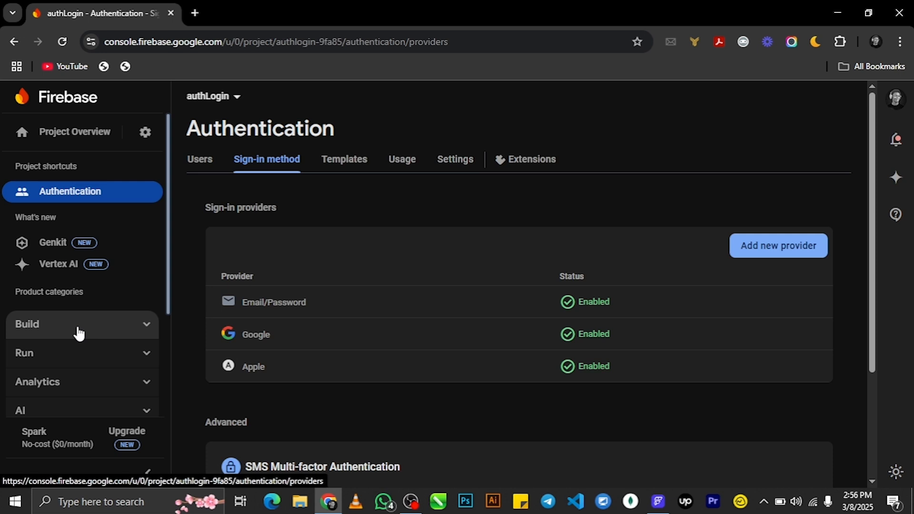
- Open the Add member form under Users and permissions, then check FlutterFlow's issues panel
{"action": "left_click", "coordinate": [145, 138]}
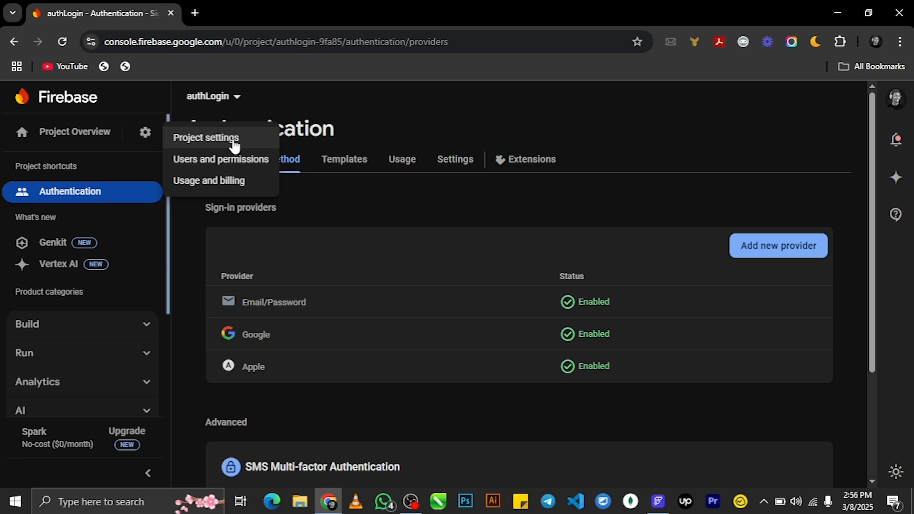
{"action": "left_click", "coordinate": [228, 161]}
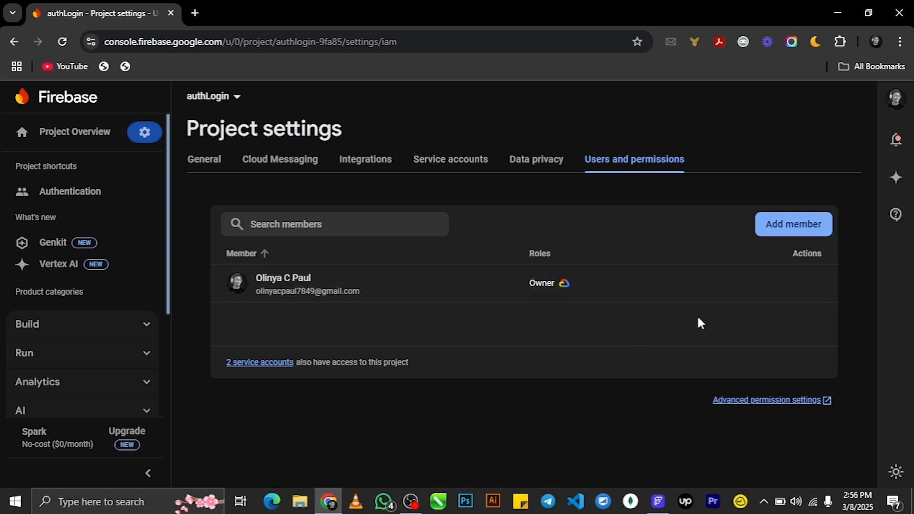
{"action": "left_click", "coordinate": [780, 228]}
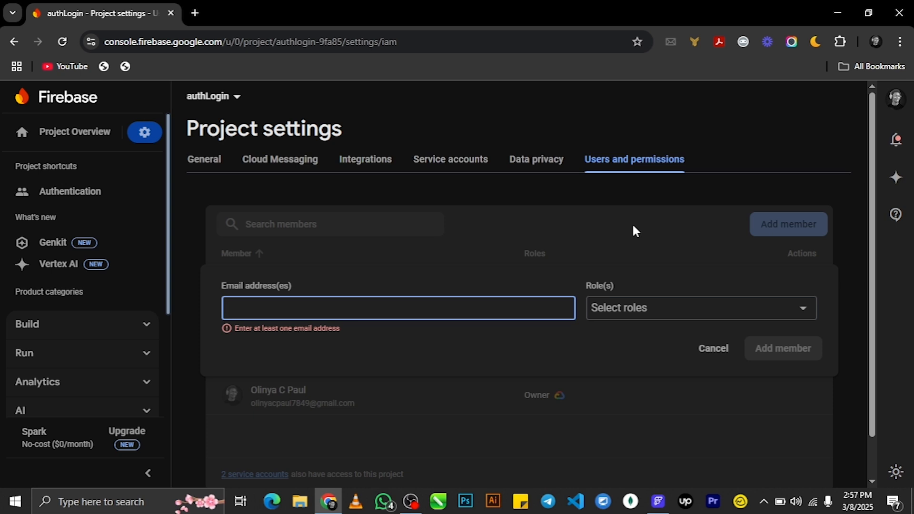
{"action": "left_click", "coordinate": [315, 315]}
{"action": "left_click", "coordinate": [659, 502]}
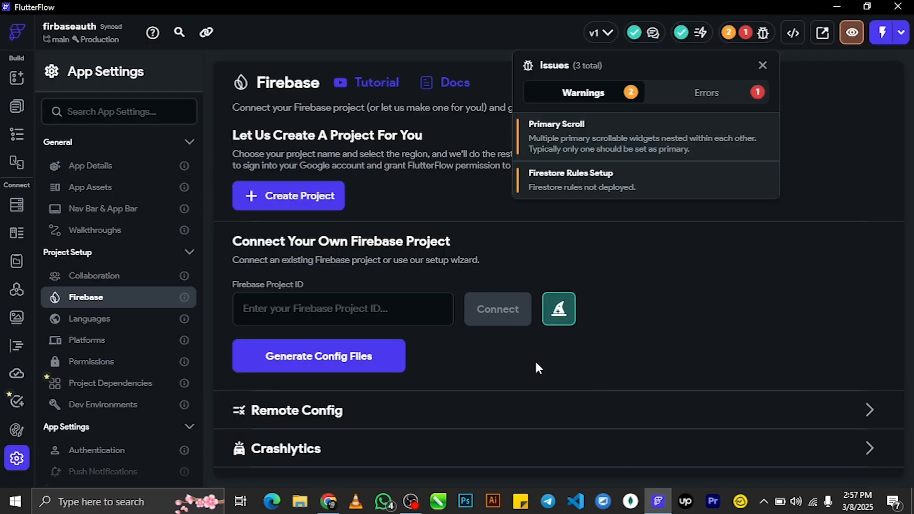
{"action": "left_click", "coordinate": [357, 309]}
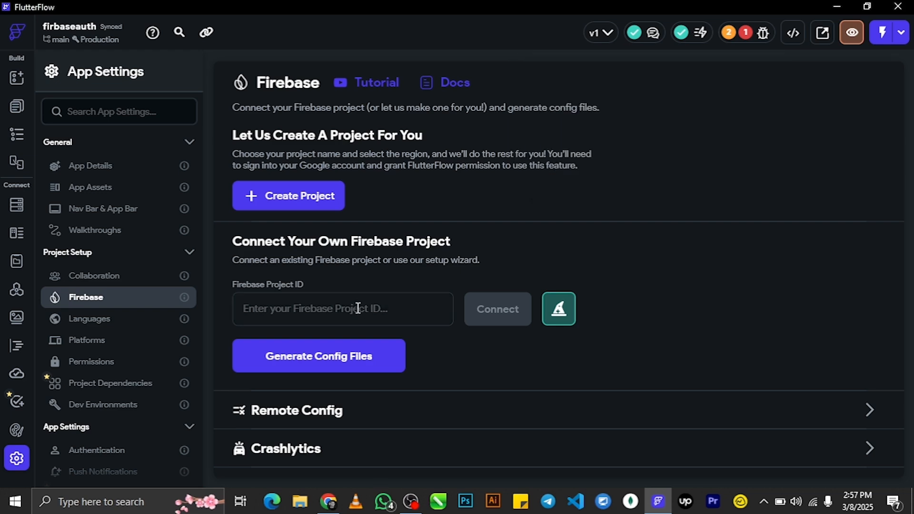
{"action": "left_click", "coordinate": [656, 502]}
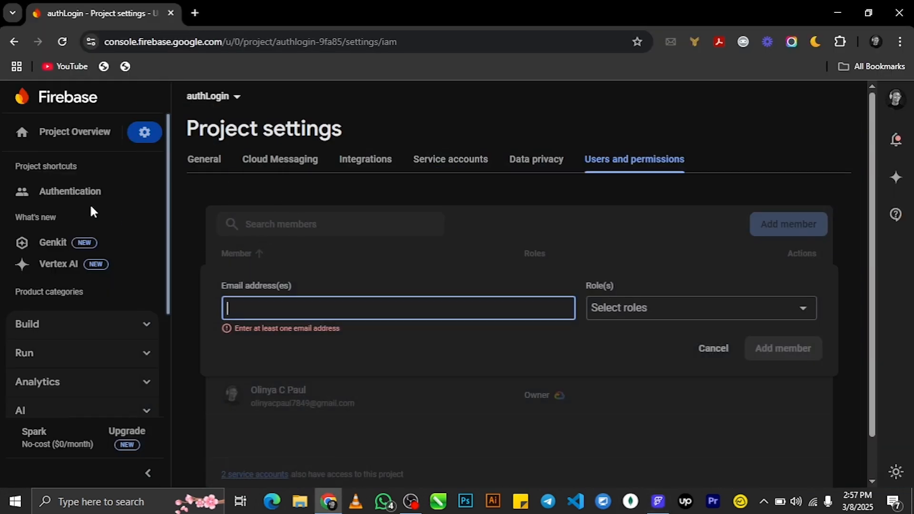
- Select and copy the Project ID authlogin-9fa85 from the General project settings
{"action": "left_click", "coordinate": [144, 132]}
{"action": "left_click", "coordinate": [208, 142]}
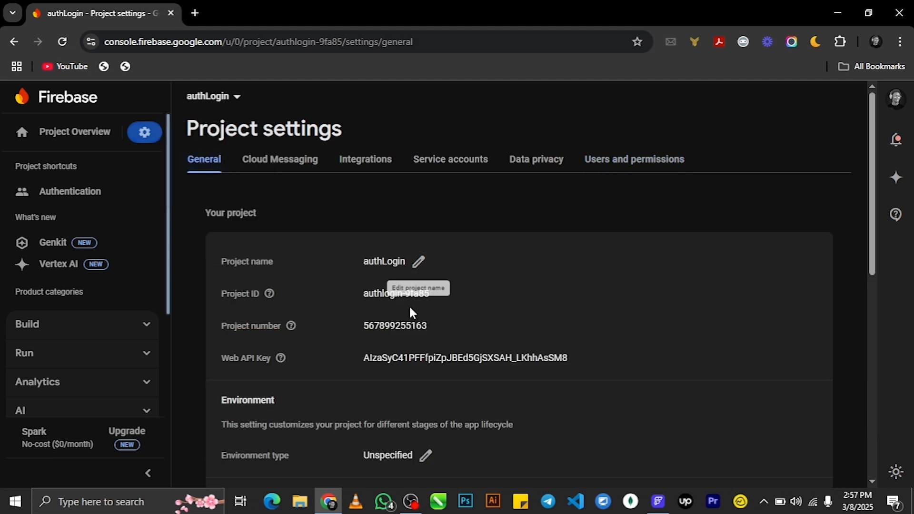
{"action": "left_click_drag", "start_coordinate": [361, 294], "coordinate": [430, 295]}
{"action": "key", "text": "ctrl+c"}
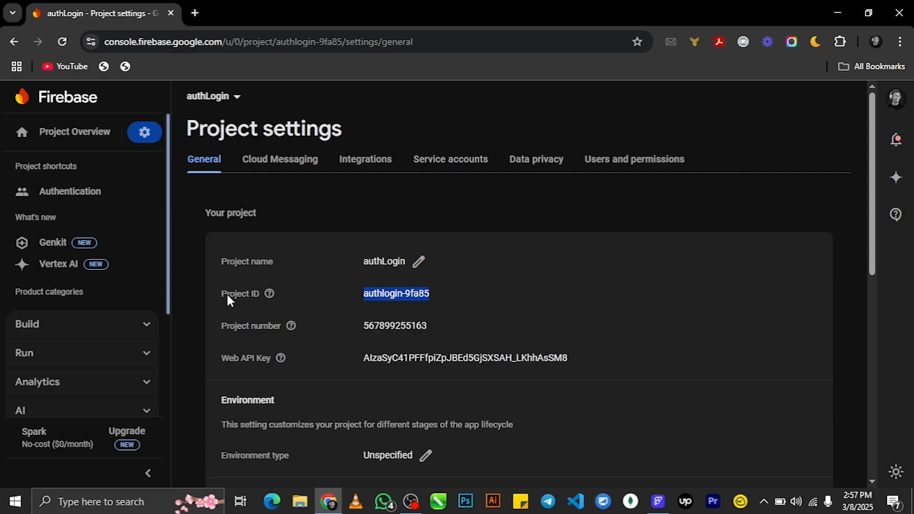
- Paste authlogin-9fa85 as FlutterFlow's Firebase Project ID, connect, and select the address in the access error
{"action": "left_click", "coordinate": [658, 502]}
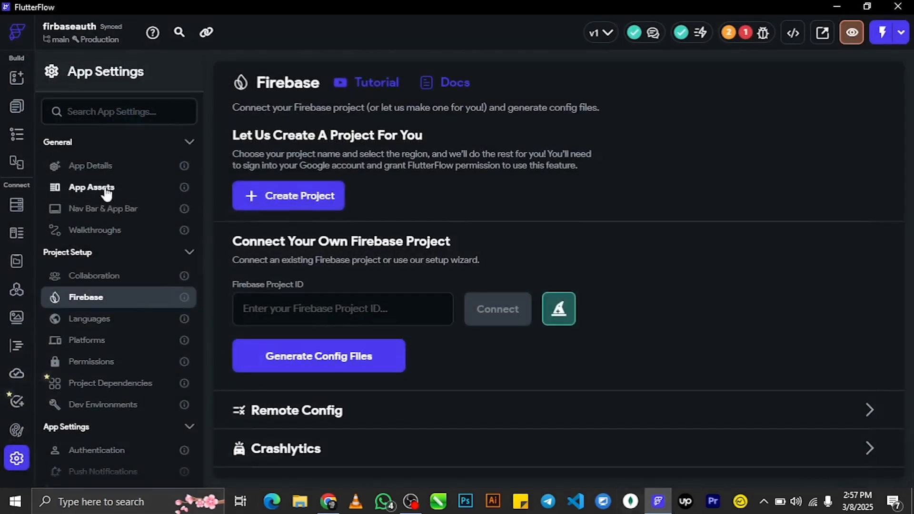
{"action": "left_click", "coordinate": [286, 303]}
{"action": "key", "text": "ctrl+v"}
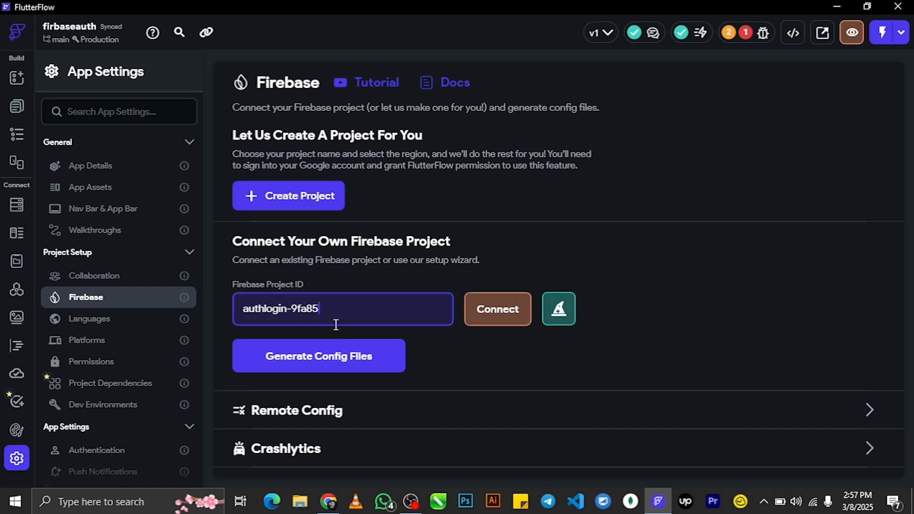
{"action": "left_click", "coordinate": [495, 311]}
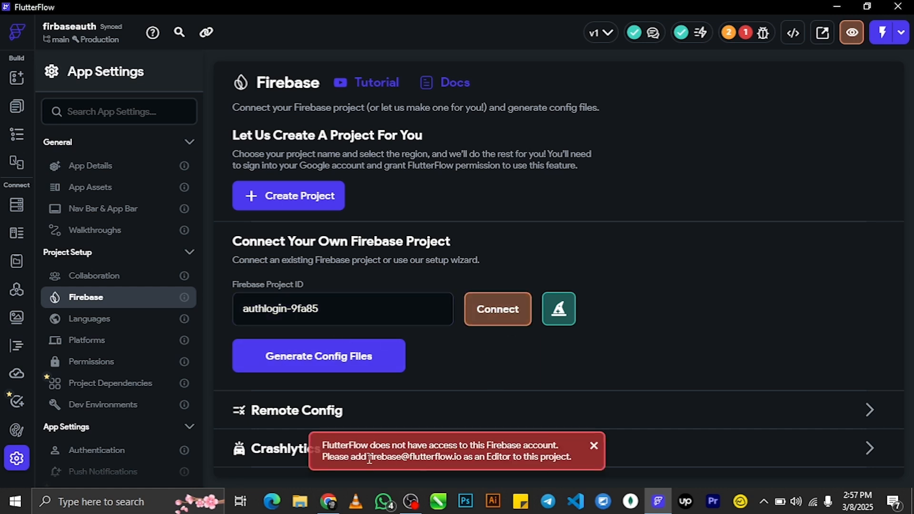
{"action": "left_click_drag", "start_coordinate": [372, 459], "coordinate": [406, 462]}
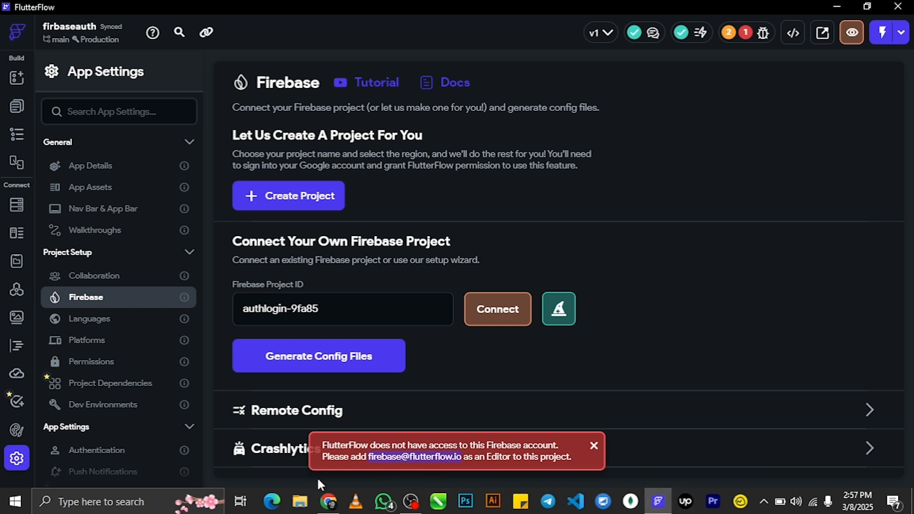
- Add FlutterFlow's pasted service address as an Editor member under Users and permissions
{"action": "left_click", "coordinate": [329, 505]}
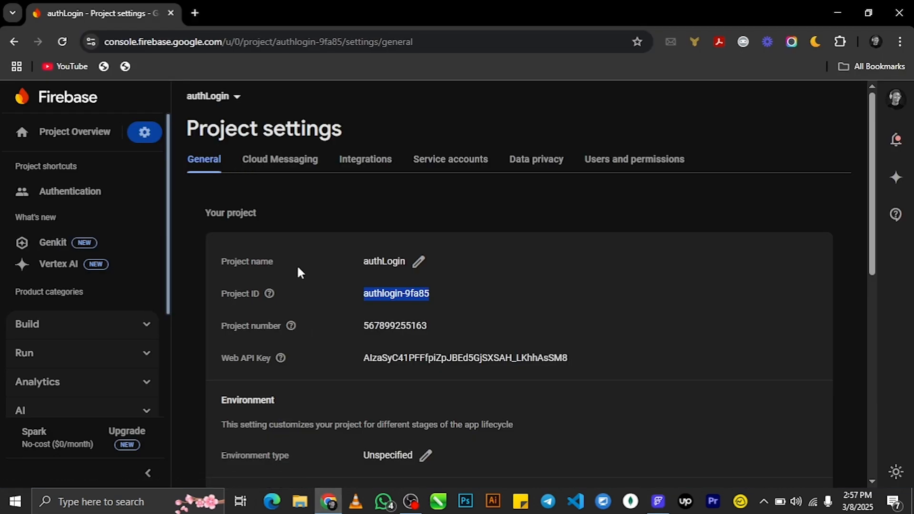
{"action": "left_click", "coordinate": [207, 96]}
{"action": "left_click", "coordinate": [143, 133]}
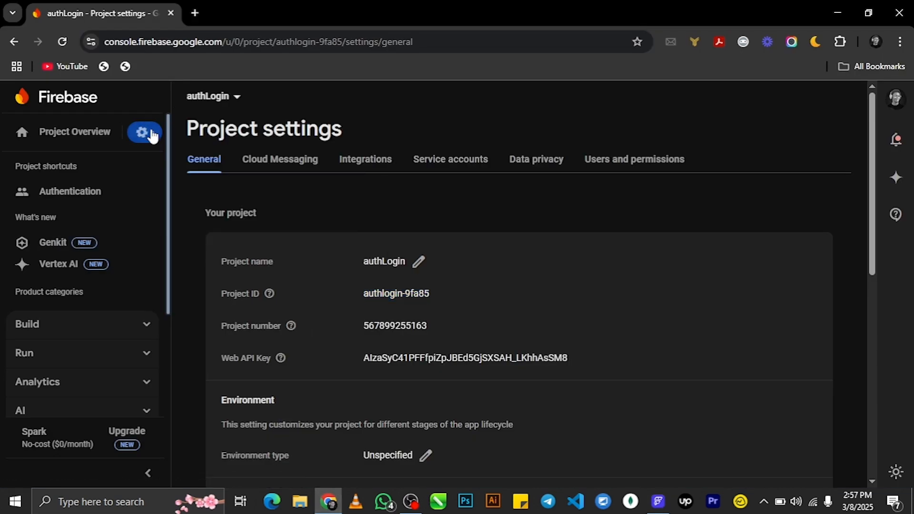
{"action": "left_click", "coordinate": [151, 136]}
{"action": "left_click", "coordinate": [235, 159]}
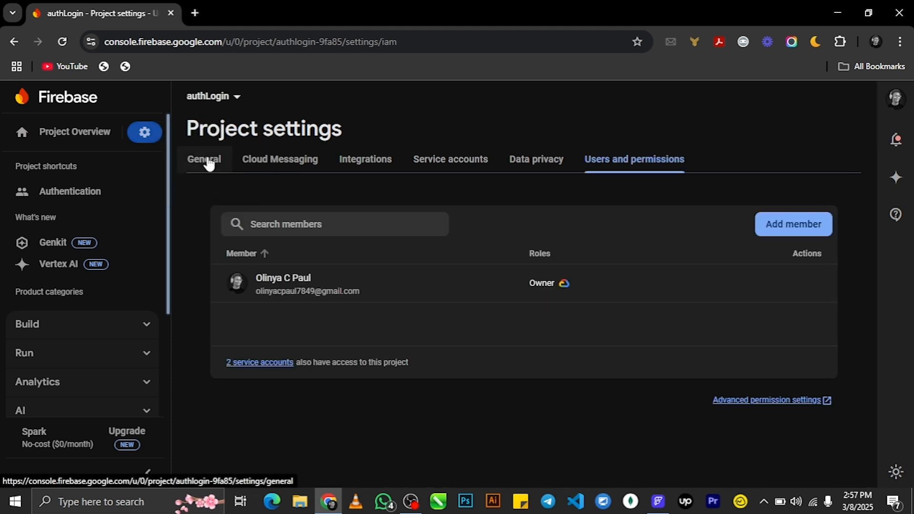
{"action": "left_click", "coordinate": [771, 226]}
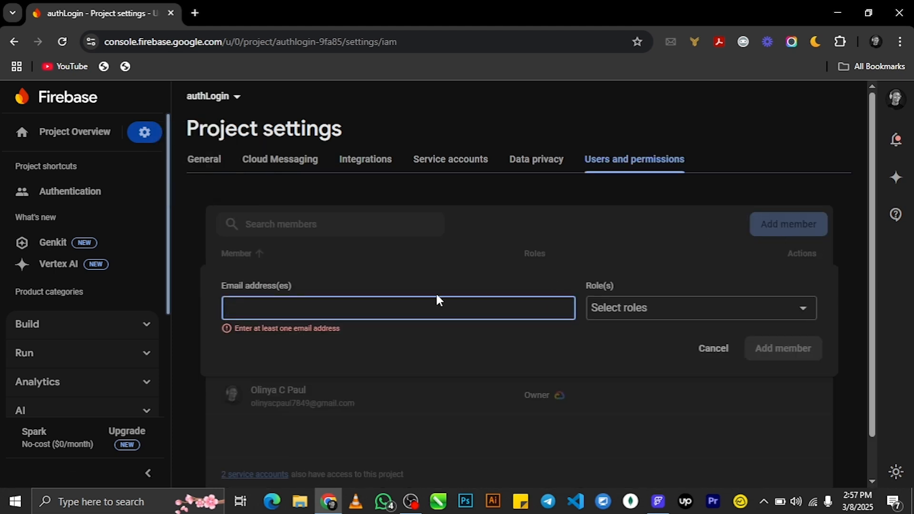
{"action": "key", "text": "ctrl+v"}
{"action": "left_click_drag", "start_coordinate": [229, 312], "coordinate": [325, 312]}
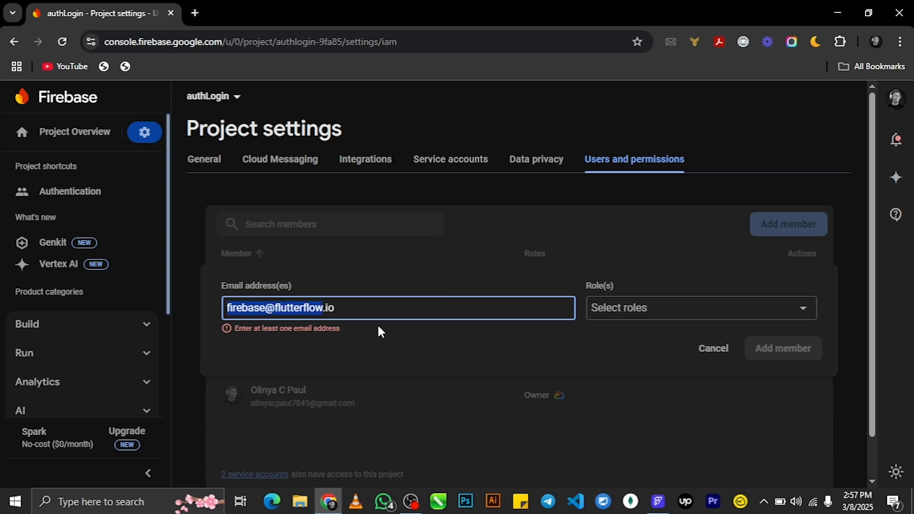
{"action": "left_click", "coordinate": [698, 312]}
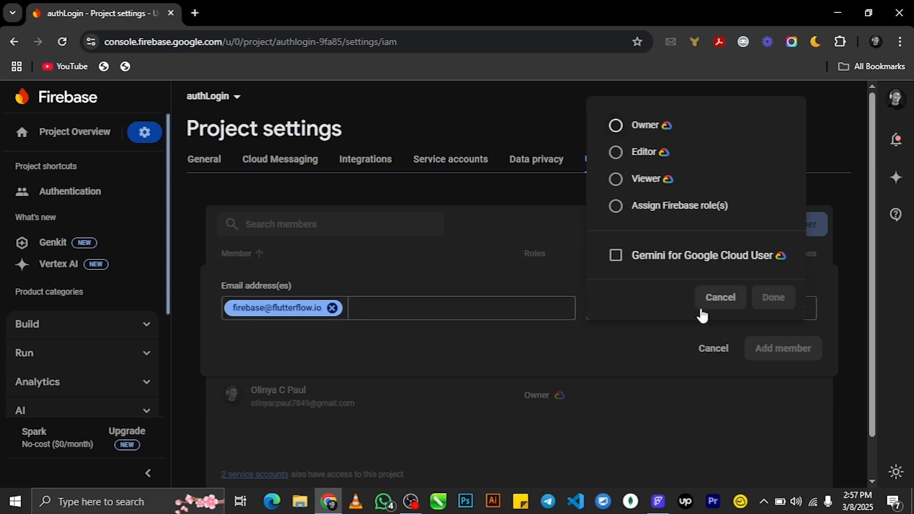
{"action": "left_click", "coordinate": [630, 153]}
{"action": "left_click", "coordinate": [766, 310]}
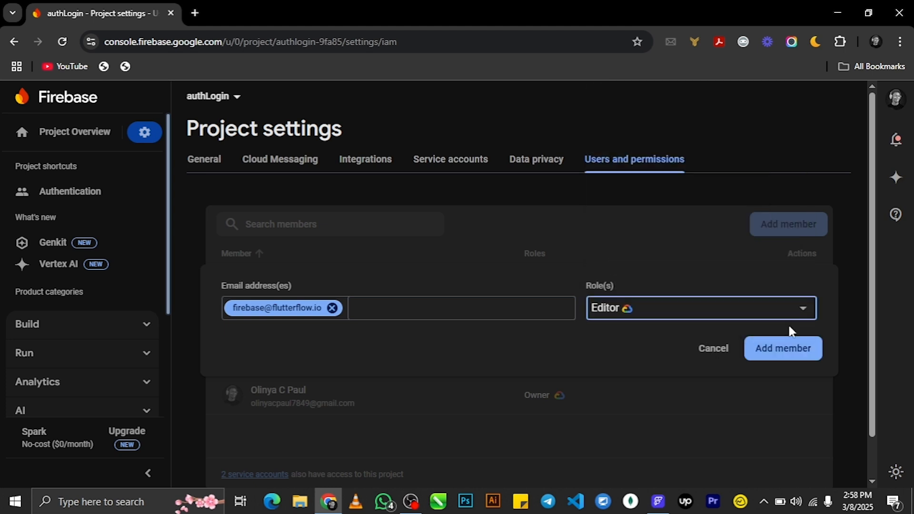
{"action": "left_click", "coordinate": [783, 351]}
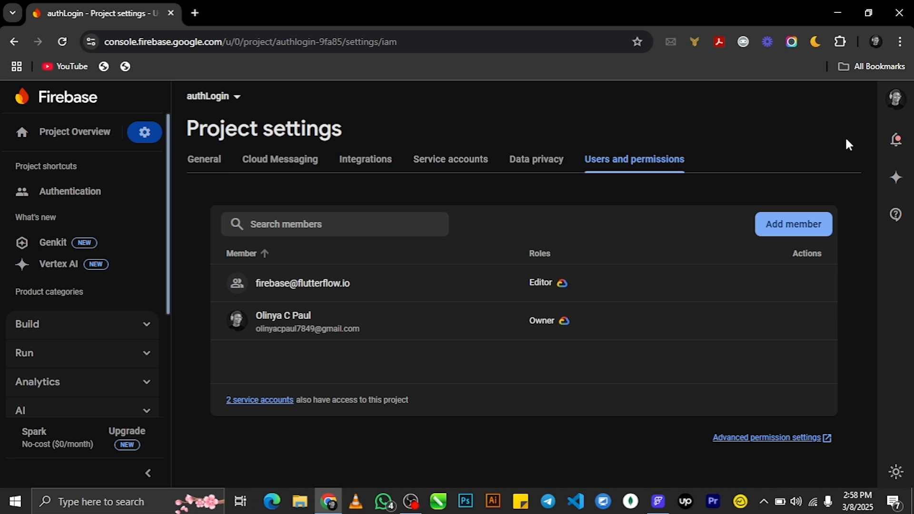
- In Google Cloud IAM, give the FlutterFlow principal Service Account Admin alongside Editor
{"action": "left_click", "coordinate": [776, 436]}
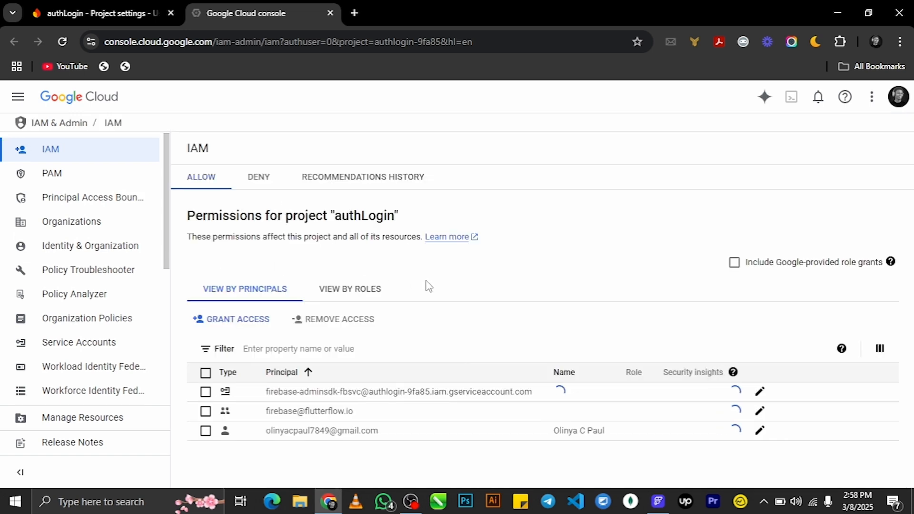
{"action": "scroll", "coordinate": [426, 287], "scroll_direction": "down", "scroll_amount": 1}
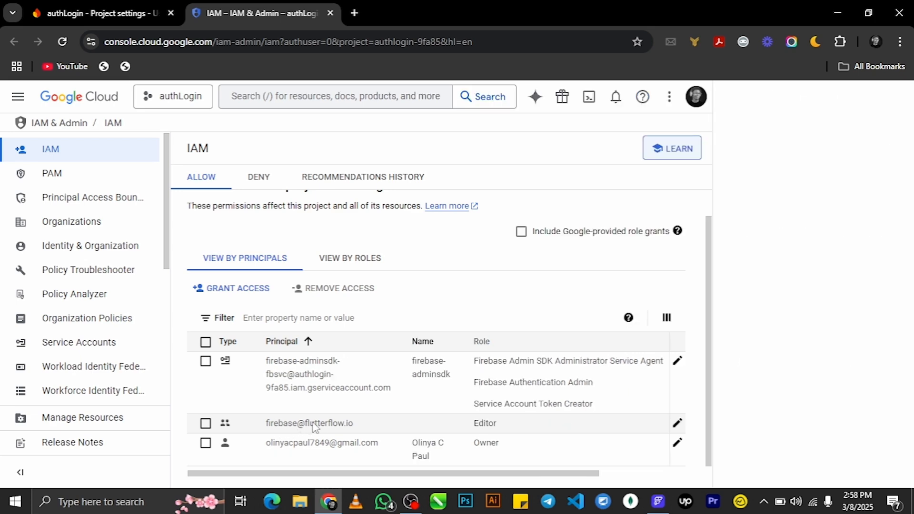
{"action": "left_click", "coordinate": [678, 425]}
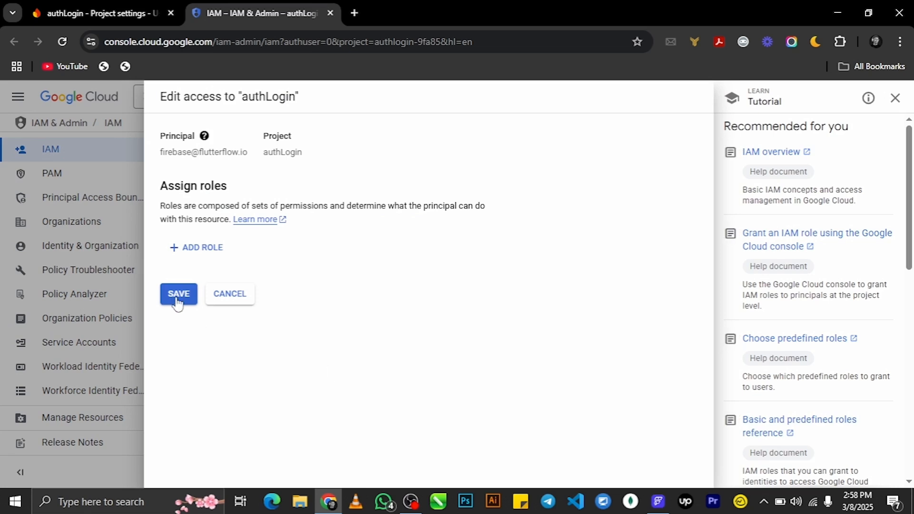
{"action": "left_click", "coordinate": [210, 257]}
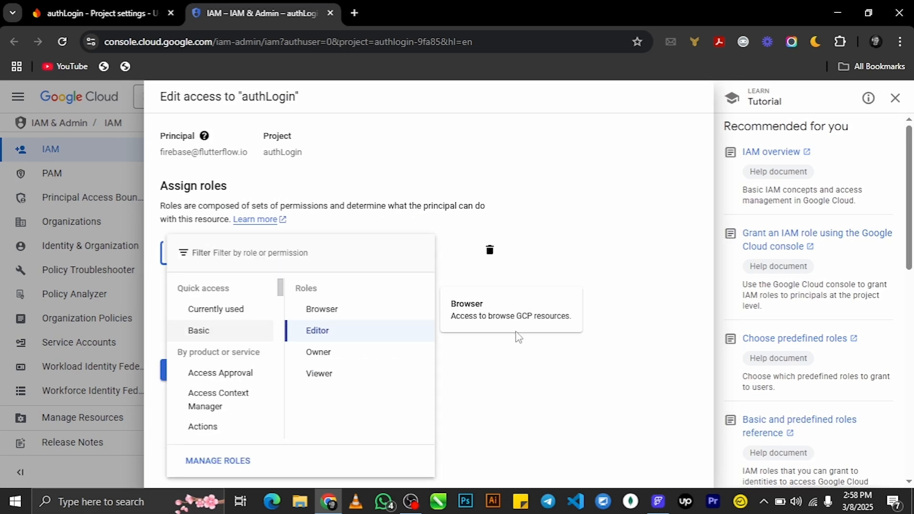
{"action": "left_click", "coordinate": [519, 410]}
{"action": "left_click", "coordinate": [236, 323]}
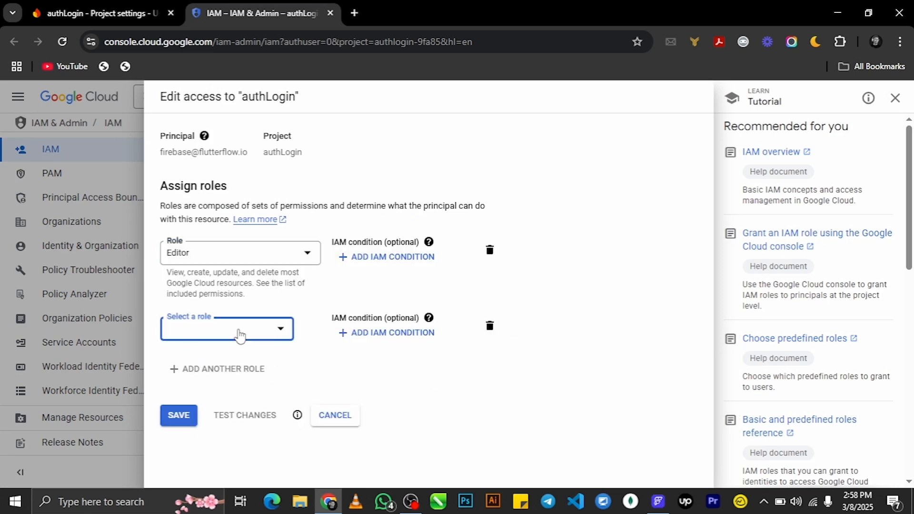
{"action": "left_click", "coordinate": [229, 339]}
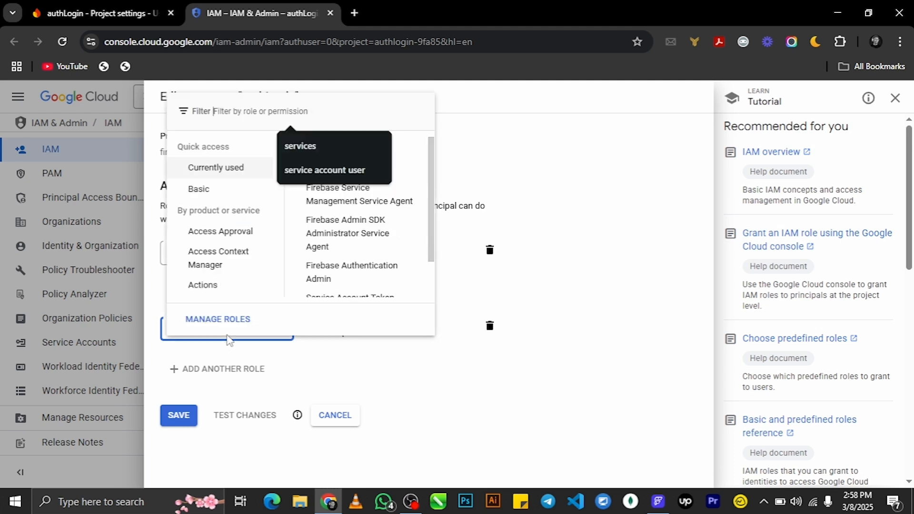
{"action": "type", "text": "serv"}
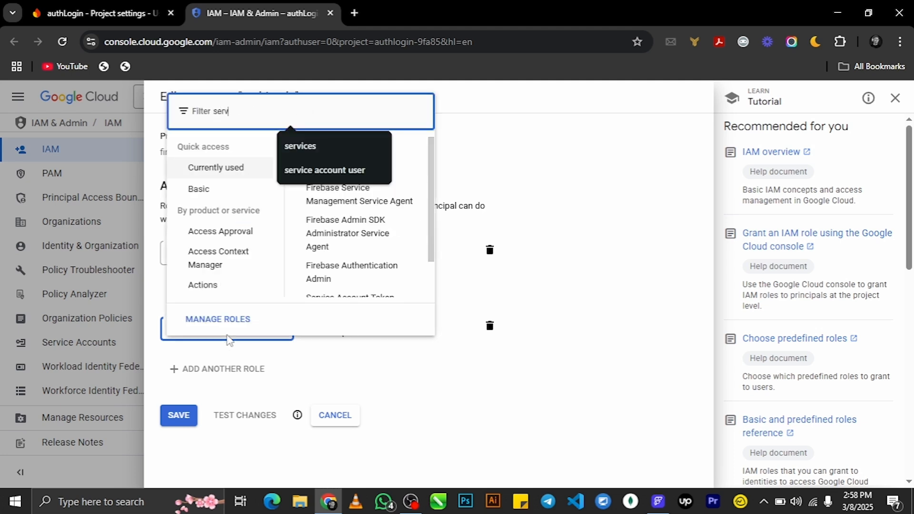
{"action": "type", "text": "ice"}
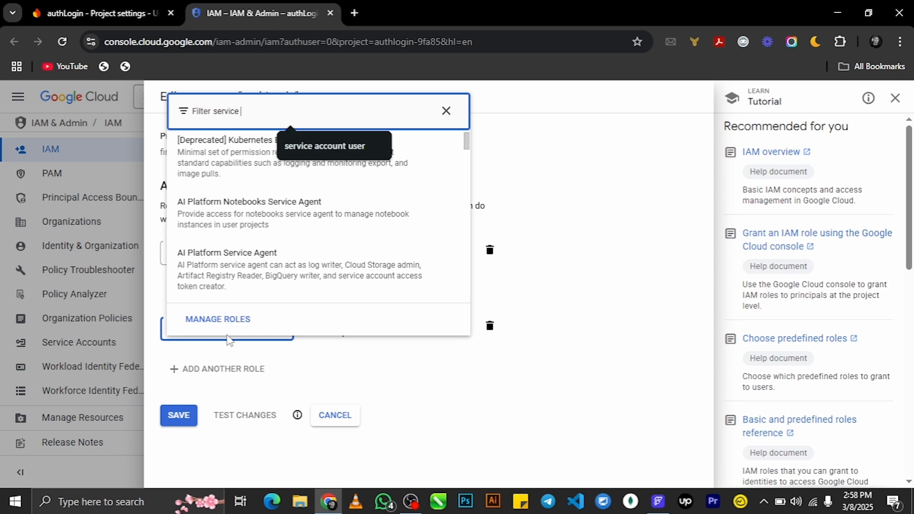
{"action": "type", "text": " user"}
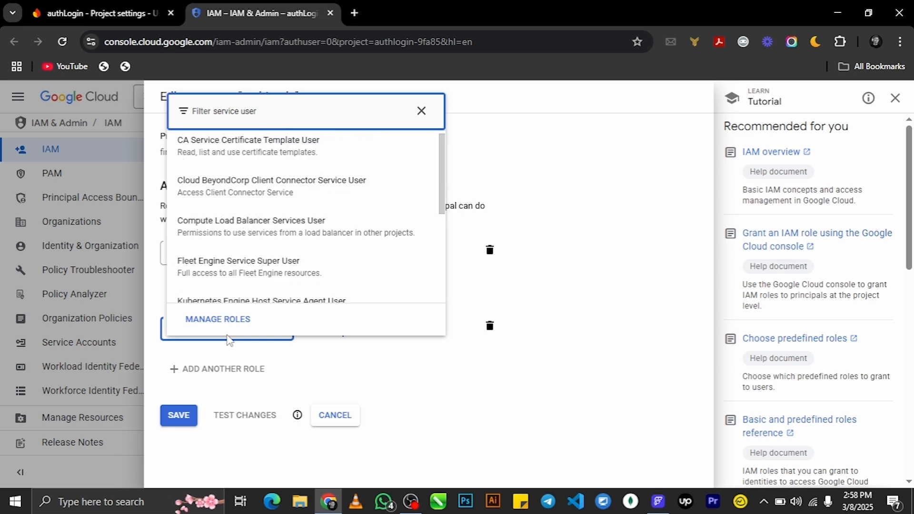
{"action": "key", "text": "BackSpace"}
{"action": "key", "text": "BackSpace"}
{"action": "key", "text": "BackSpace"}
{"action": "key", "text": "BackSpace"}
{"action": "type", "text": "account admin"}
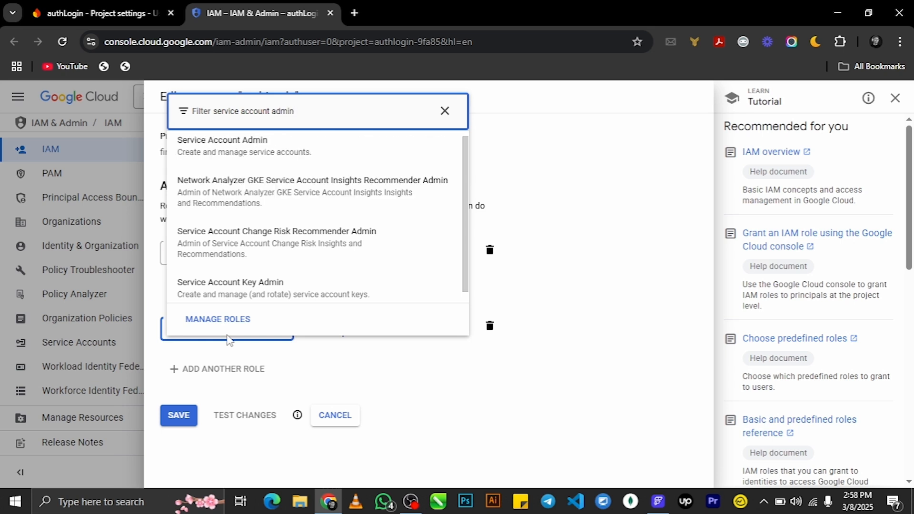
{"action": "left_click", "coordinate": [243, 157]}
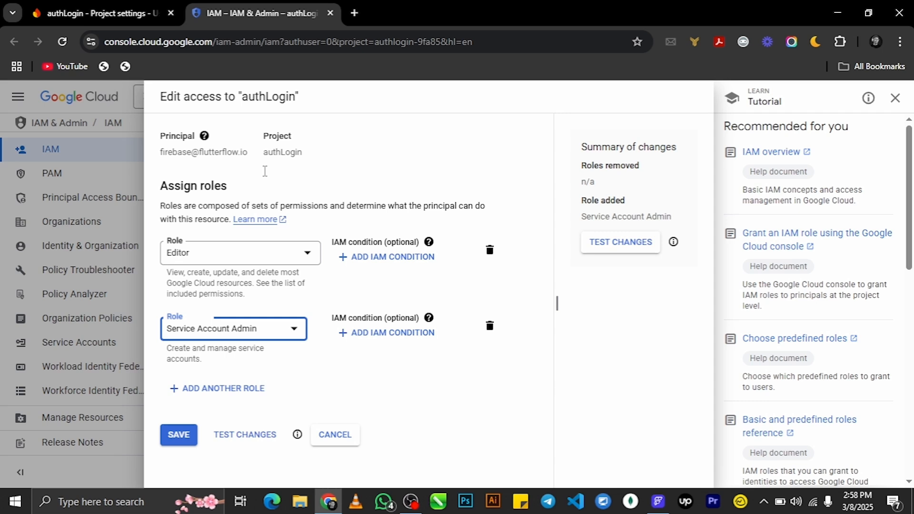
- Add Cloud Functions Admin as a third role and save the role assignments
{"action": "left_click", "coordinate": [248, 397]}
{"action": "left_click", "coordinate": [247, 400]}
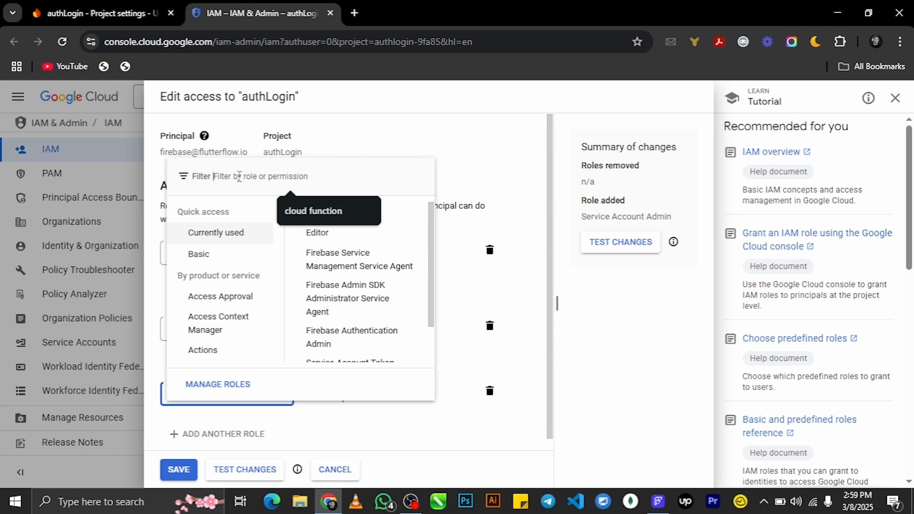
{"action": "type", "text": "cl"}
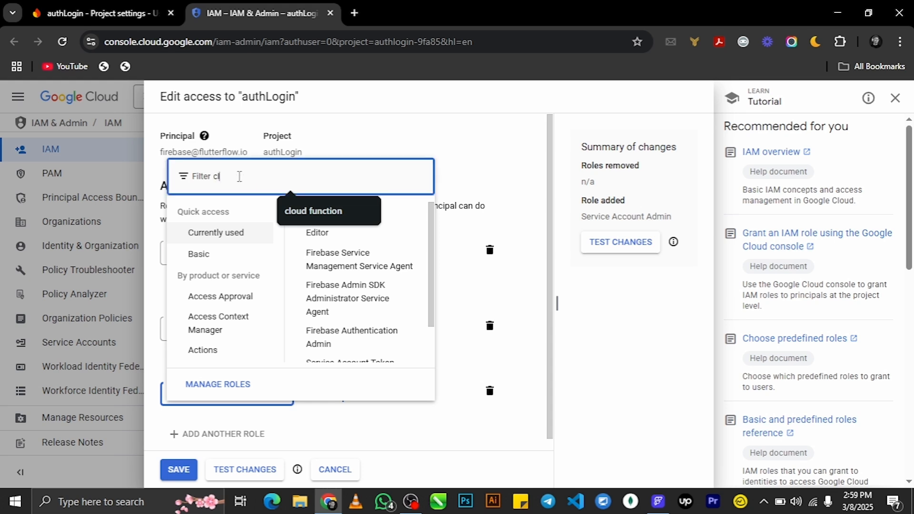
{"action": "type", "text": "ud"}
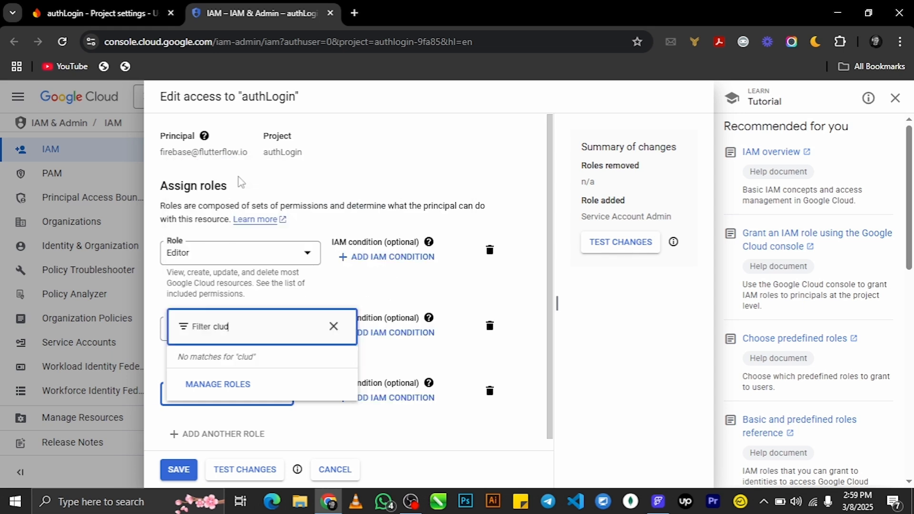
{"action": "key", "text": "BackSpace"}
{"action": "key", "text": "BackSpace"}
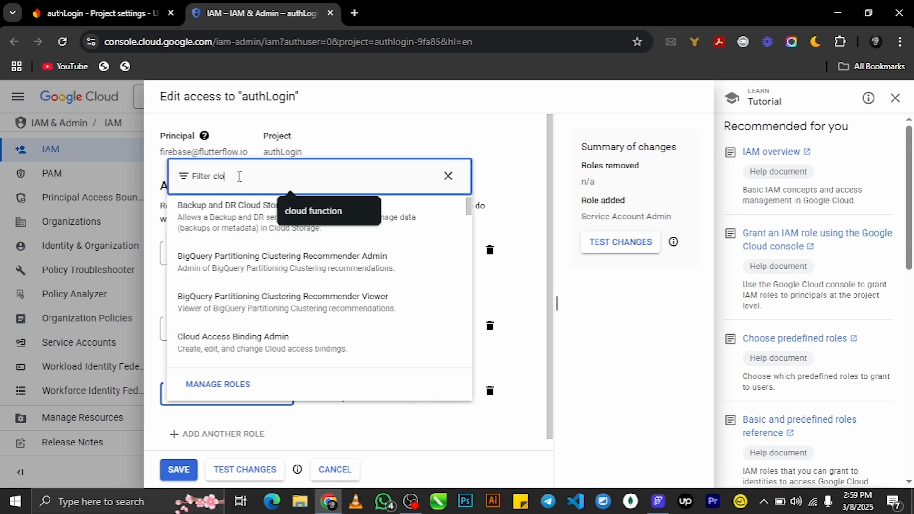
{"action": "type", "text": "oud function"}
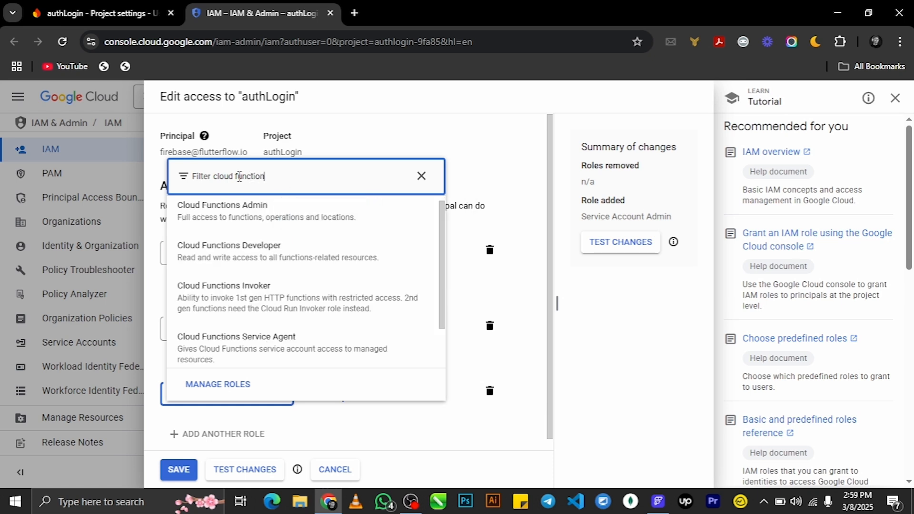
{"action": "left_click", "coordinate": [260, 214]}
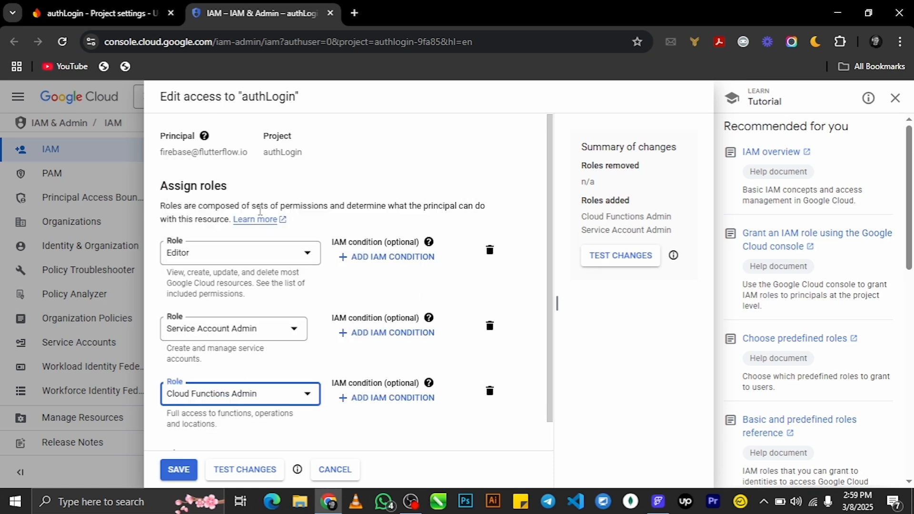
{"action": "scroll", "coordinate": [357, 357], "scroll_direction": "down", "scroll_amount": 1}
{"action": "left_click", "coordinate": [179, 470]}
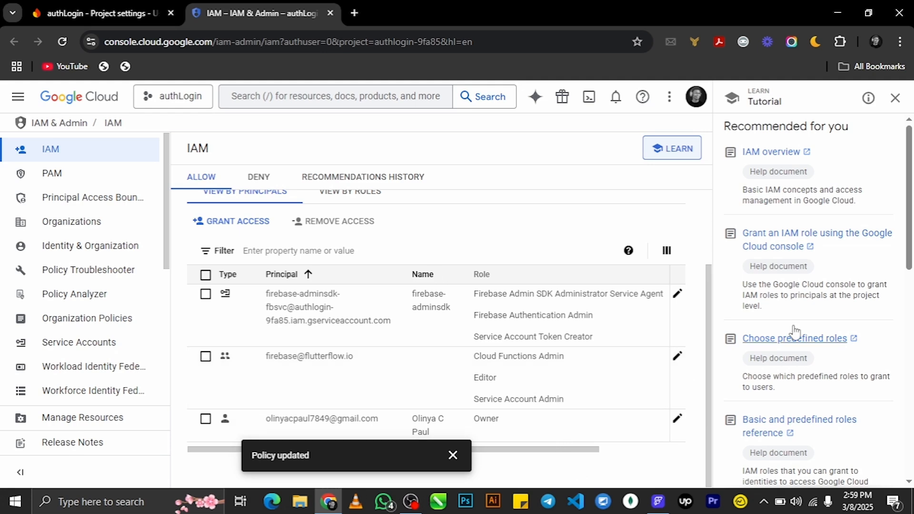
{"action": "left_click", "coordinate": [658, 502]}
- Re-check the connection to the authlogin-9fa85 Firebase project
{"action": "left_click", "coordinate": [504, 318]}
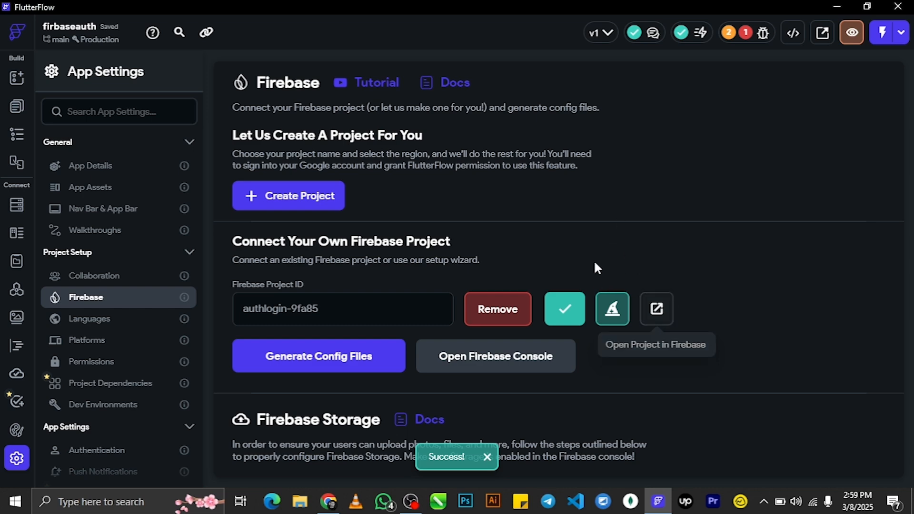
{"action": "scroll", "coordinate": [585, 281], "scroll_direction": "down", "scroll_amount": 10}
{"action": "scroll", "coordinate": [585, 281], "scroll_direction": "up", "scroll_amount": 10}
- Review the project issues, stepping through the Firestore rules and Primary Scroll warnings
{"action": "left_click", "coordinate": [761, 39]}
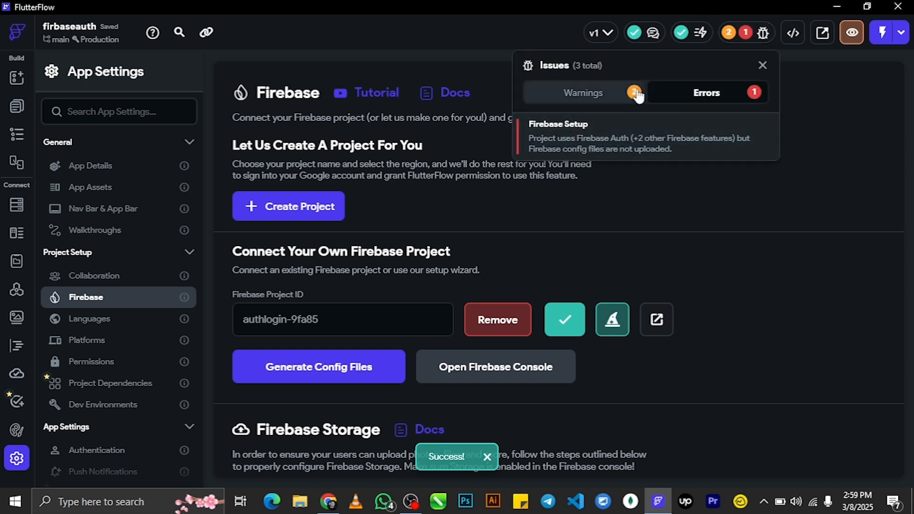
{"action": "left_click", "coordinate": [614, 94]}
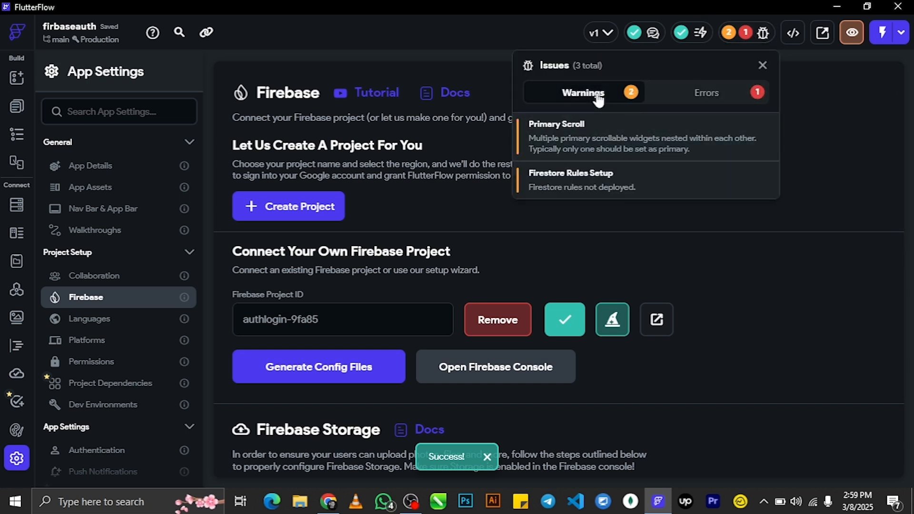
{"action": "left_click", "coordinate": [637, 179]}
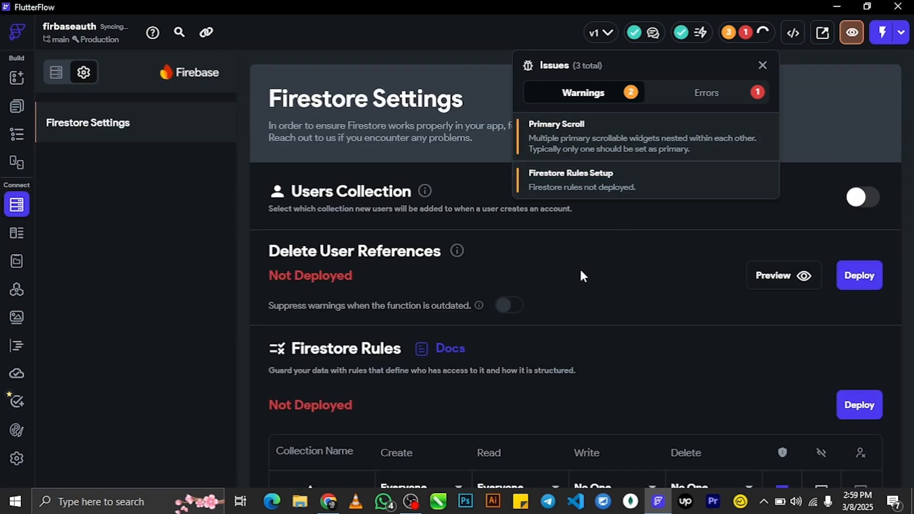
{"action": "left_click", "coordinate": [590, 139]}
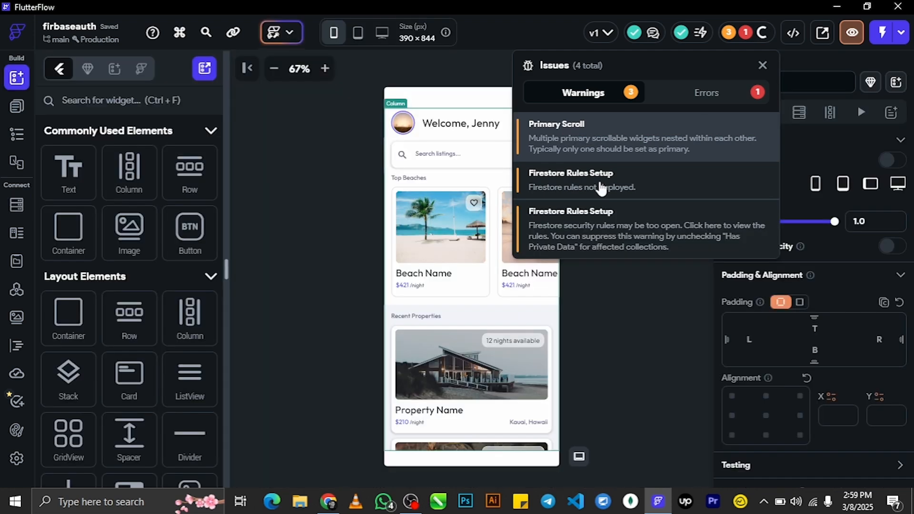
{"action": "left_click", "coordinate": [600, 222]}
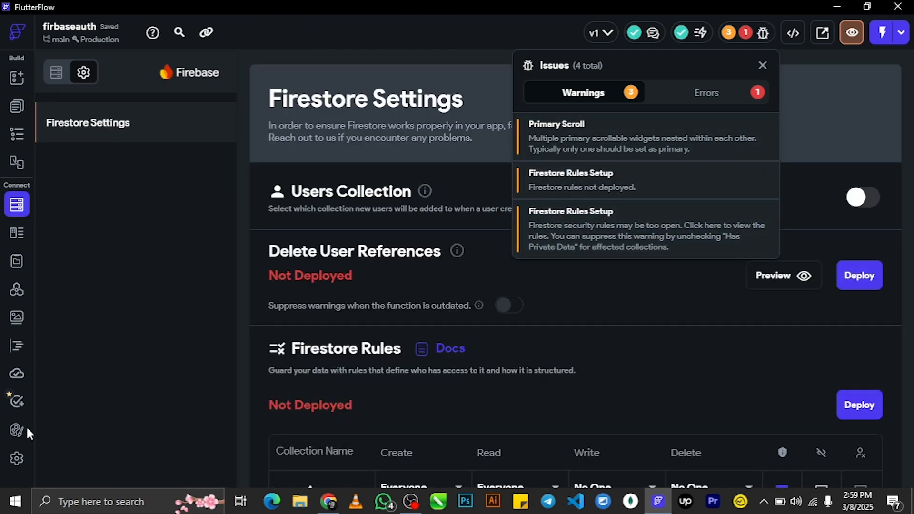
- Return to the Firebase app settings page showing authlogin-9fa85 connected
{"action": "left_click", "coordinate": [15, 459]}
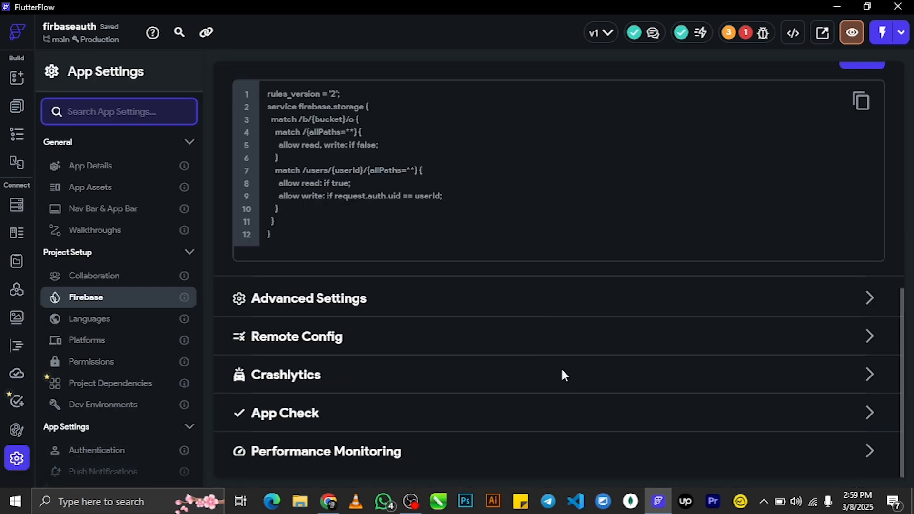
{"action": "scroll", "coordinate": [565, 378], "scroll_direction": "down", "scroll_amount": 5}
{"action": "scroll", "coordinate": [565, 377], "scroll_direction": "up", "scroll_amount": 5}
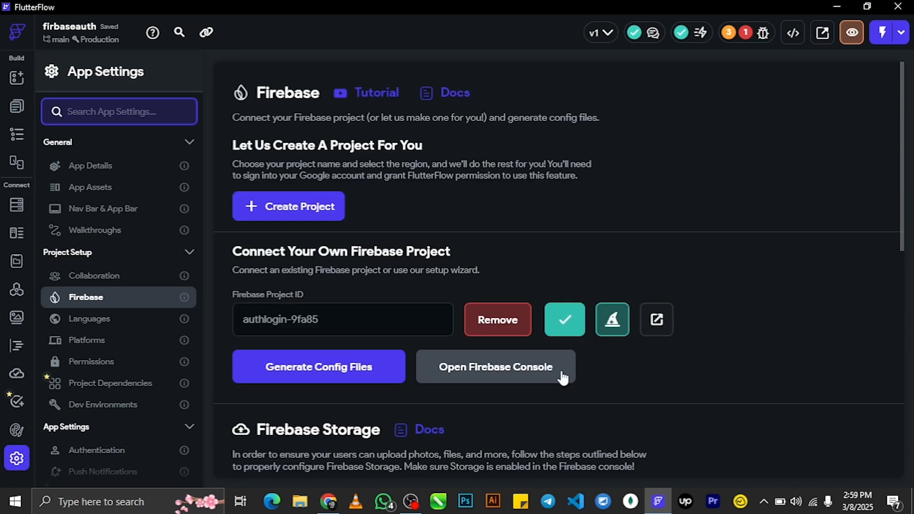
{"action": "left_click", "coordinate": [900, 224]}
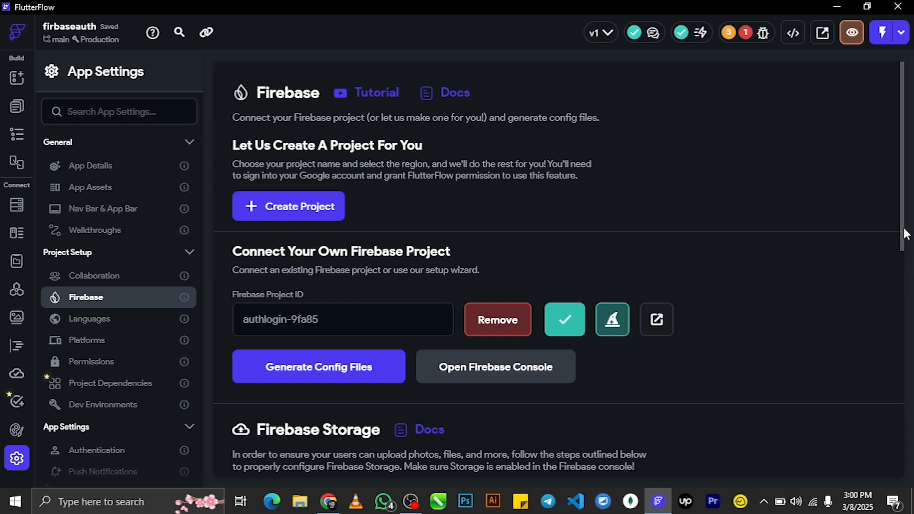
{"action": "left_click_drag", "start_coordinate": [904, 231], "coordinate": [907, 272]}
- Generate the Firebase config files for the firbaseauth package and confirm 0 errors remain
{"action": "left_click", "coordinate": [318, 327]}
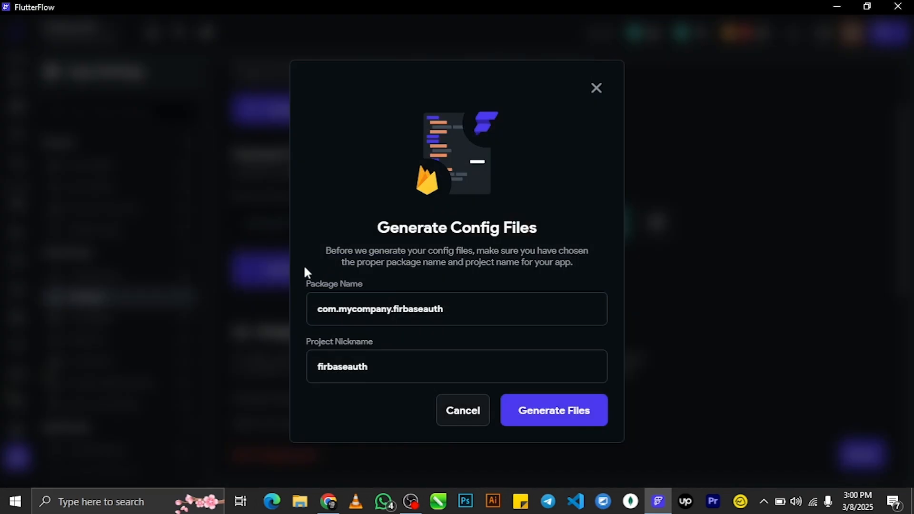
{"action": "left_click", "coordinate": [523, 412]}
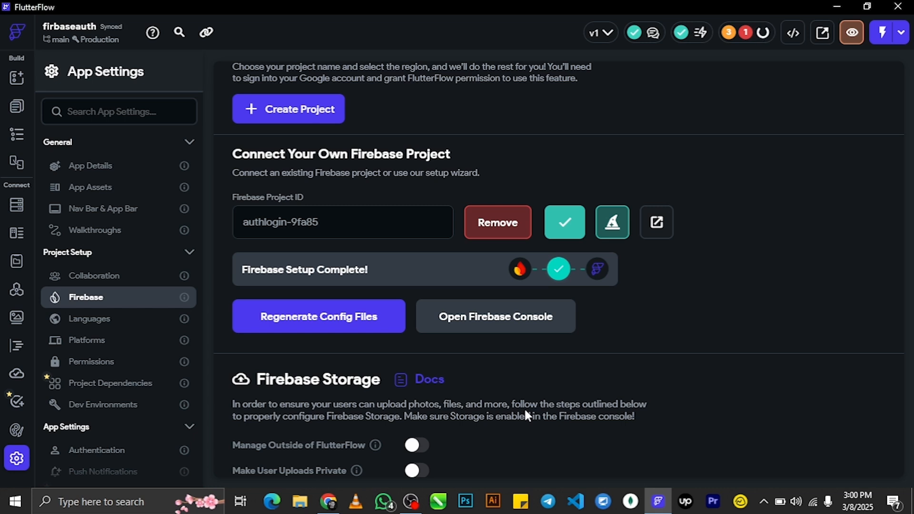
{"action": "left_click", "coordinate": [739, 43]}
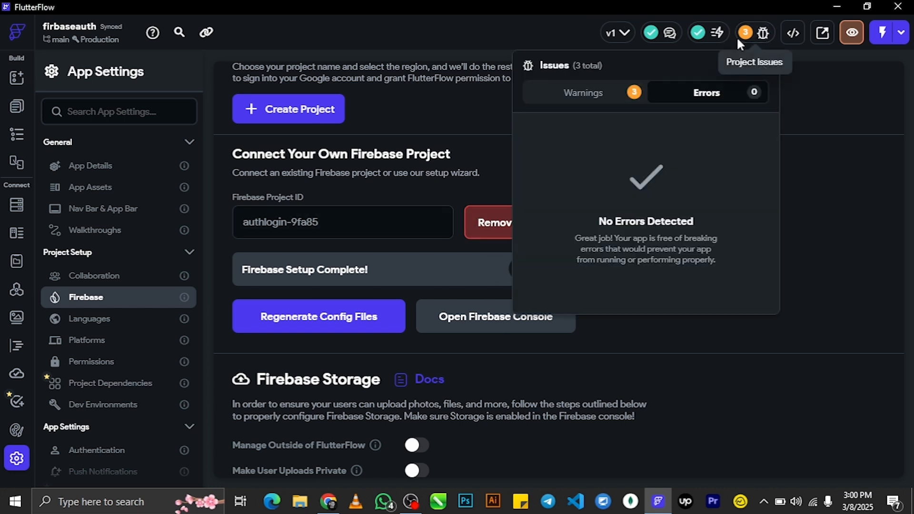
- Enable the Firestore Users Collection via the rules warning, then reopen the firbaseAuth page
{"action": "left_click", "coordinate": [596, 97]}
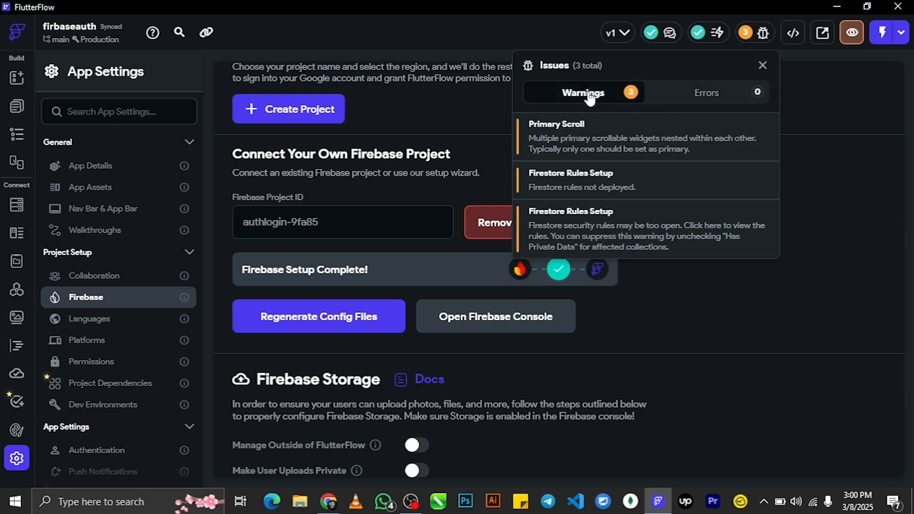
{"action": "left_click", "coordinate": [606, 187]}
{"action": "left_click", "coordinate": [643, 310]}
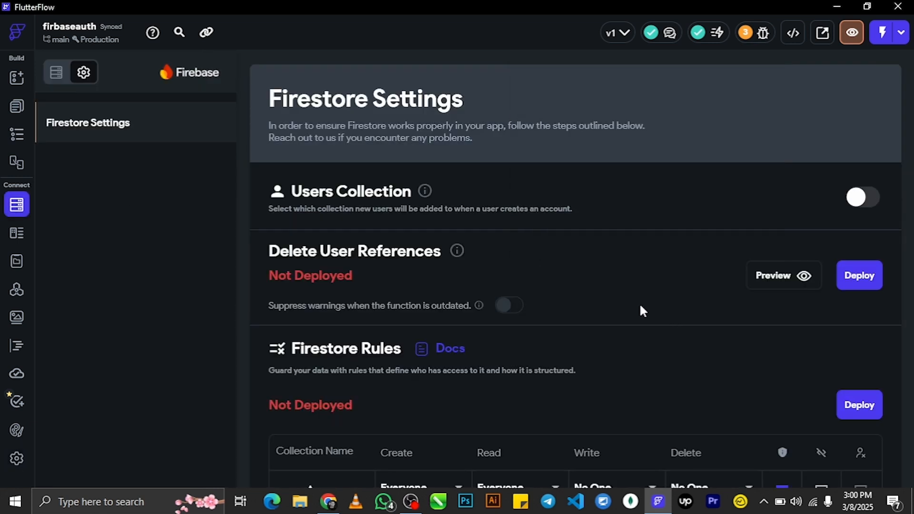
{"action": "left_click", "coordinate": [863, 197]}
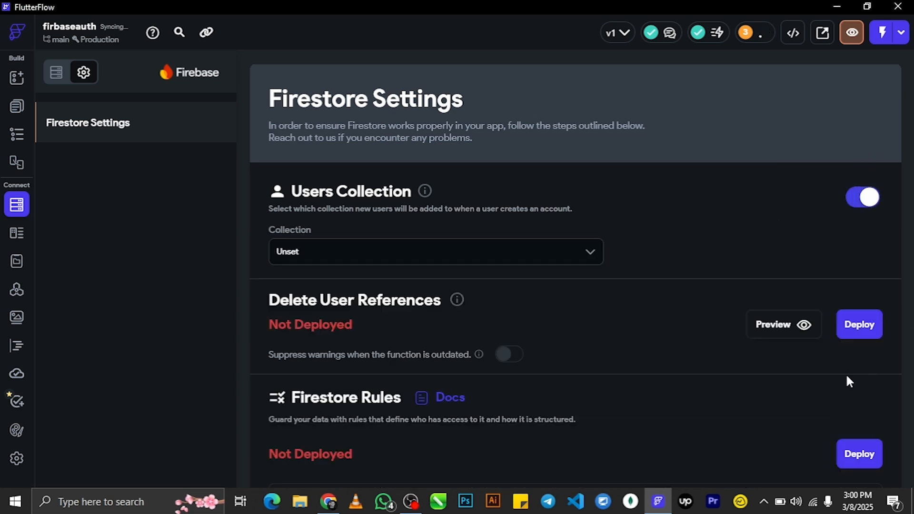
{"action": "scroll", "coordinate": [847, 374], "scroll_direction": "down", "scroll_amount": 5}
{"action": "scroll", "coordinate": [852, 284], "scroll_direction": "up", "scroll_amount": 5}
{"action": "scroll", "coordinate": [857, 309], "scroll_direction": "down", "scroll_amount": 5}
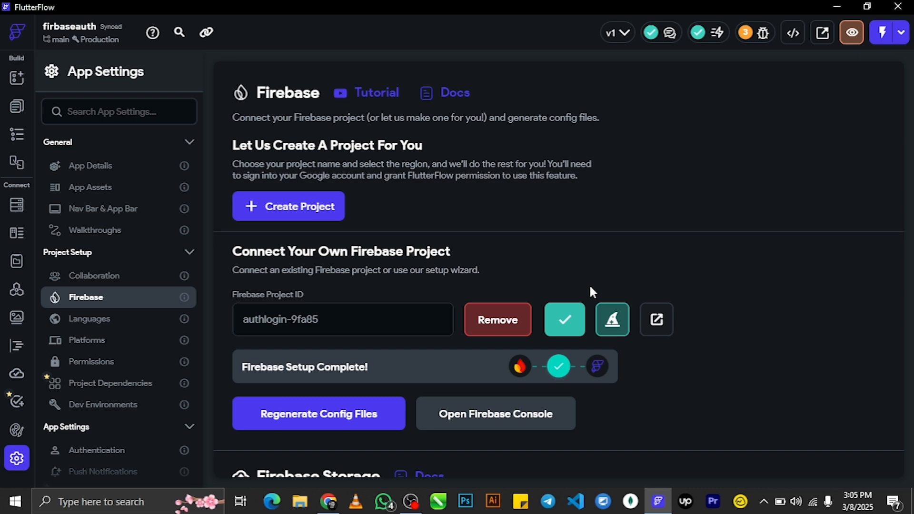
{"action": "left_click", "coordinate": [18, 105]}
{"action": "left_click", "coordinate": [68, 140]}
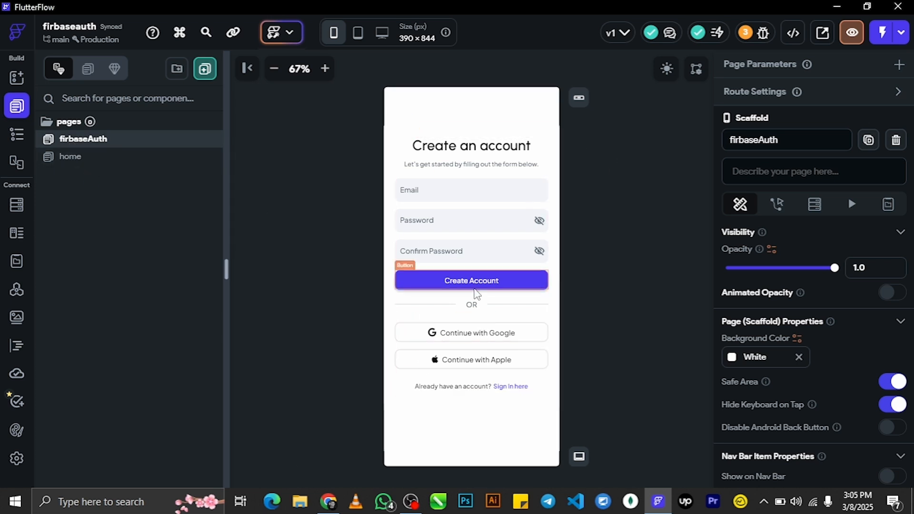
- Check the user collection's fields in Firestore, then reselect the Create Account button on firbaseAuth
{"action": "left_click", "coordinate": [474, 283]}
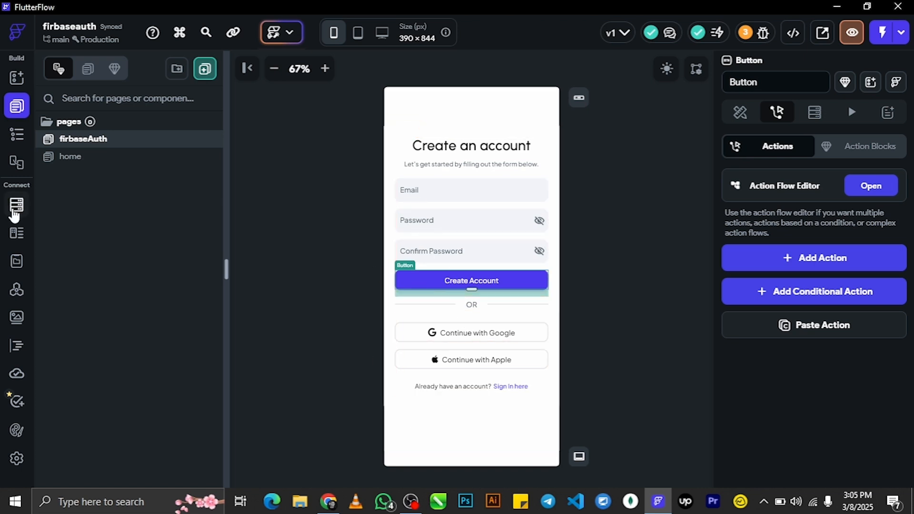
{"action": "left_click", "coordinate": [16, 205]}
{"action": "left_click", "coordinate": [58, 73]}
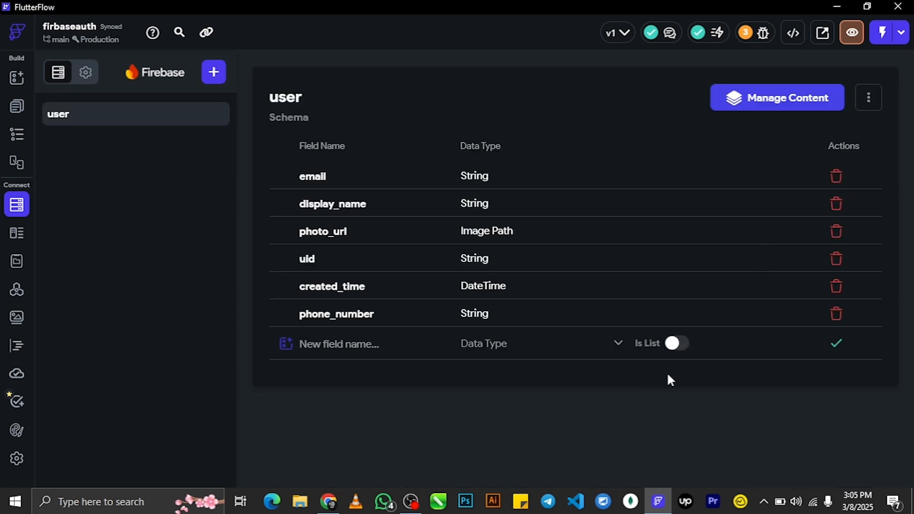
{"action": "left_click", "coordinate": [17, 105]}
{"action": "left_click", "coordinate": [555, 332]}
{"action": "left_click", "coordinate": [461, 283]}
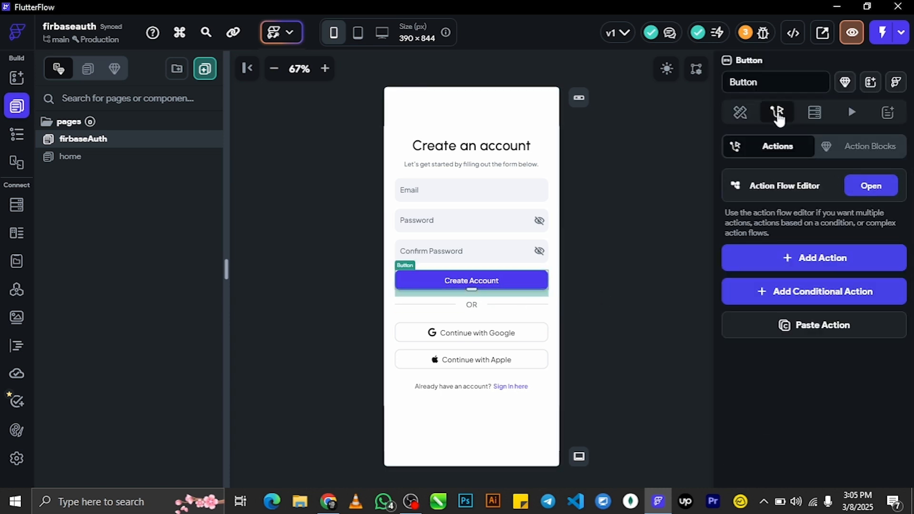
- Add a Firebase Authentication Create Account action using the Email provider
{"action": "left_click", "coordinate": [879, 189]}
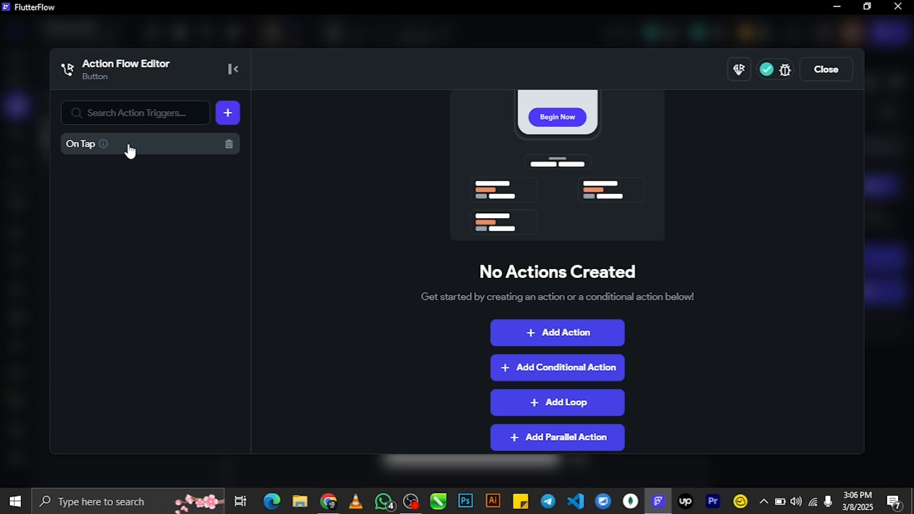
{"action": "left_click", "coordinate": [574, 335]}
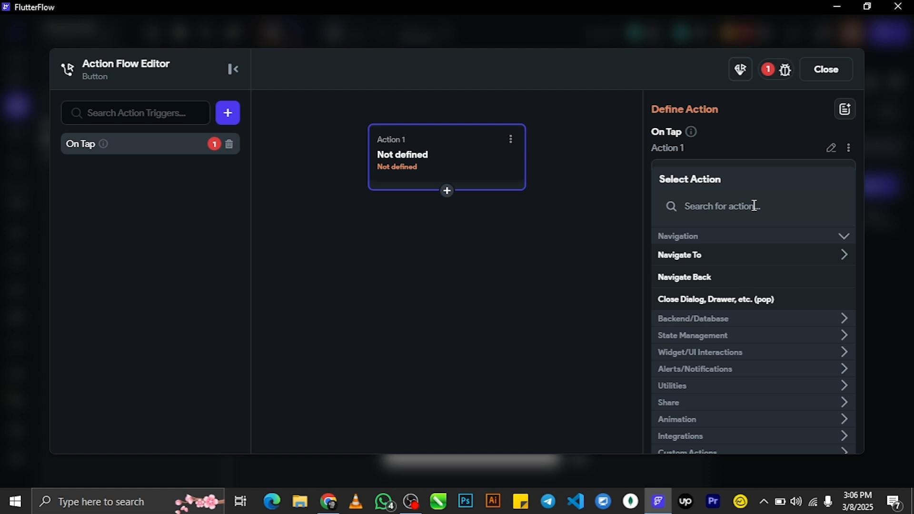
{"action": "left_click", "coordinate": [733, 320]}
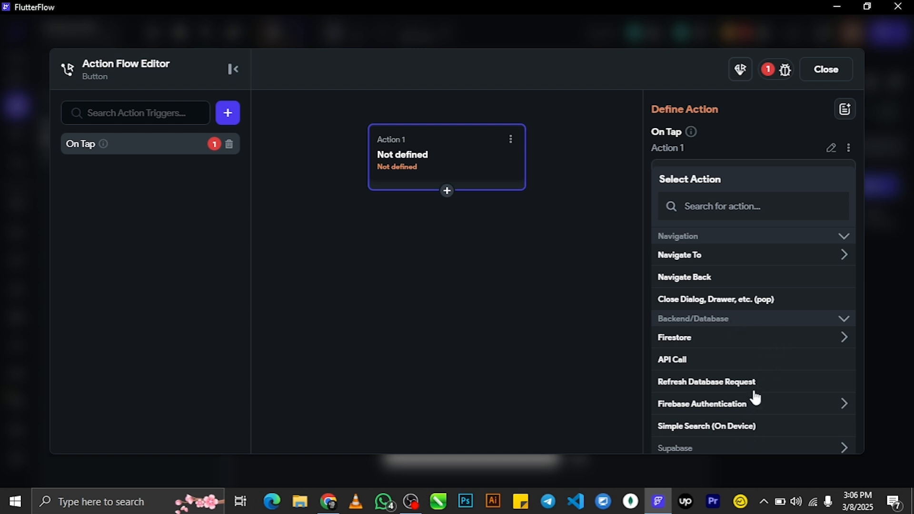
{"action": "left_click", "coordinate": [751, 410]}
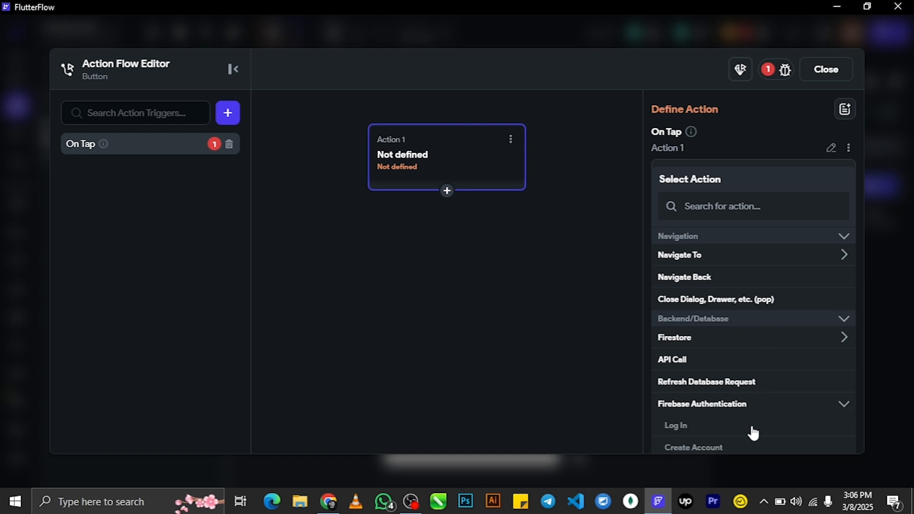
{"action": "left_click", "coordinate": [743, 446]}
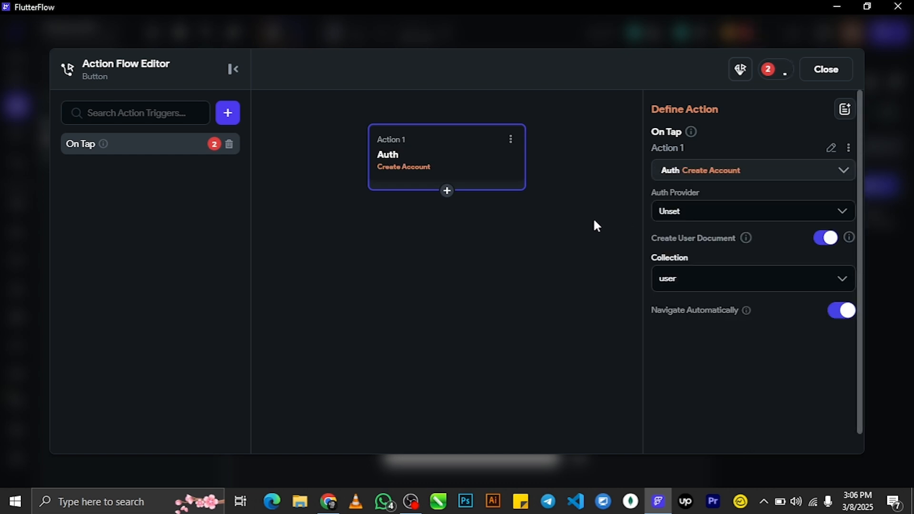
{"action": "left_click", "coordinate": [695, 210]}
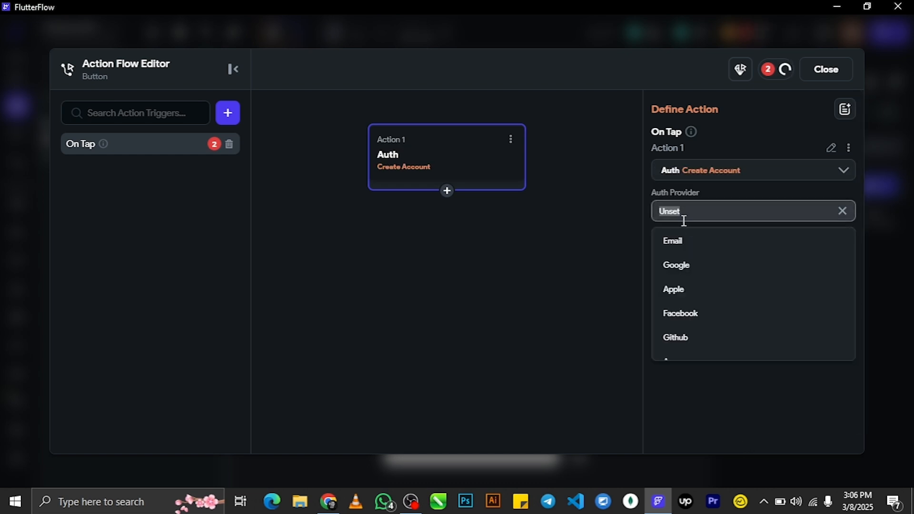
{"action": "left_click", "coordinate": [676, 241]}
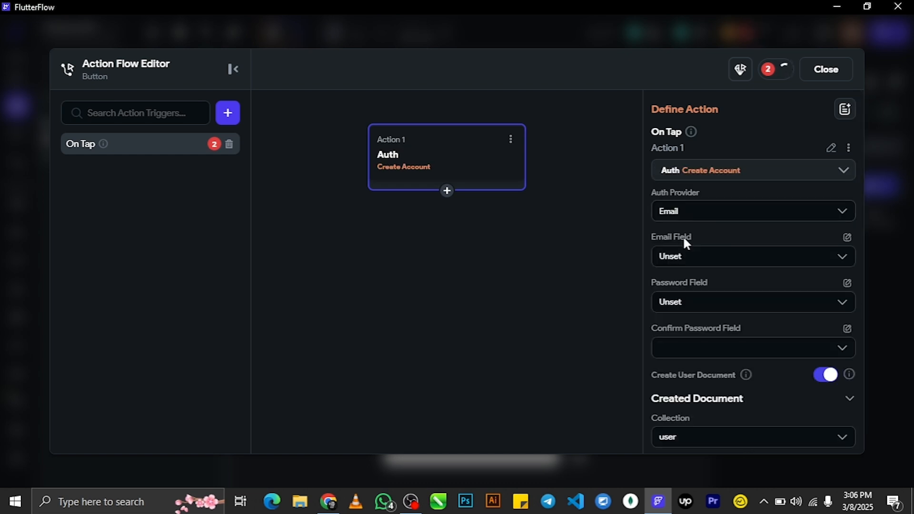
- Map the emailAddress, password and passwordConfirm inputs to the account fields
{"action": "left_click", "coordinate": [719, 258]}
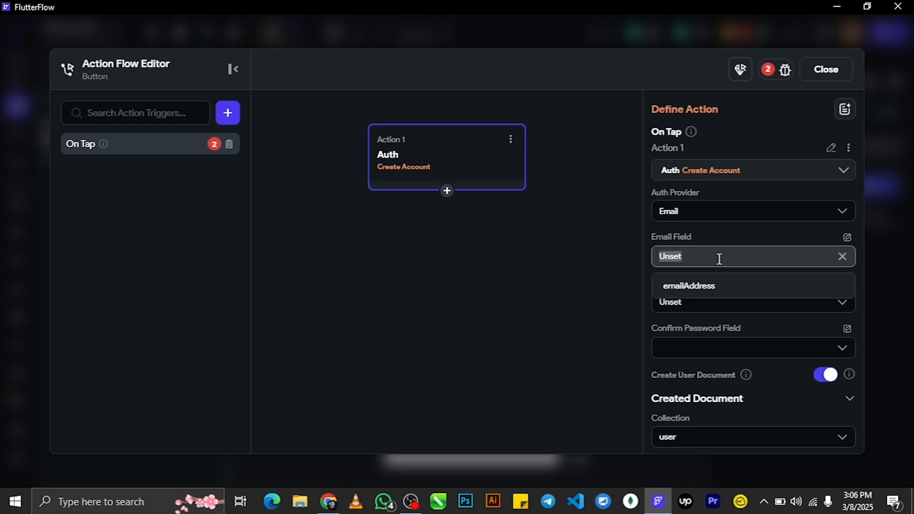
{"action": "left_click", "coordinate": [696, 288]}
{"action": "left_click", "coordinate": [733, 301]}
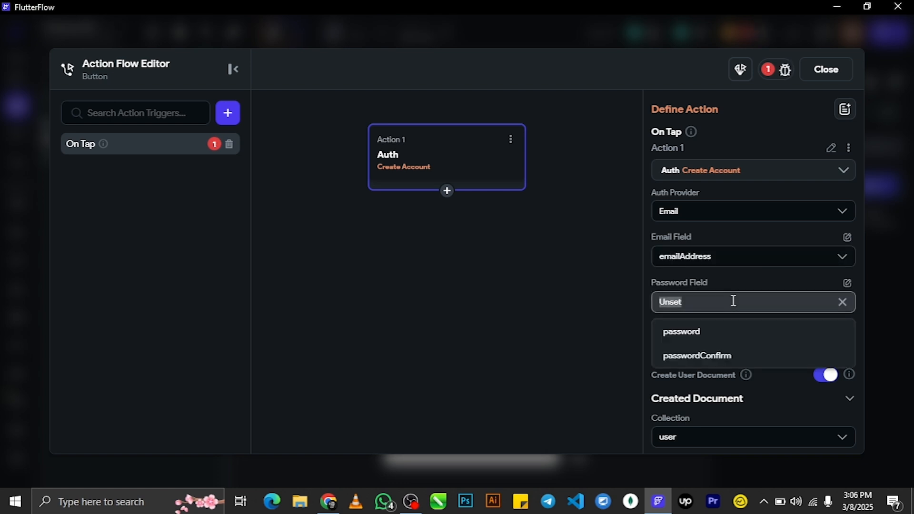
{"action": "left_click", "coordinate": [709, 336]}
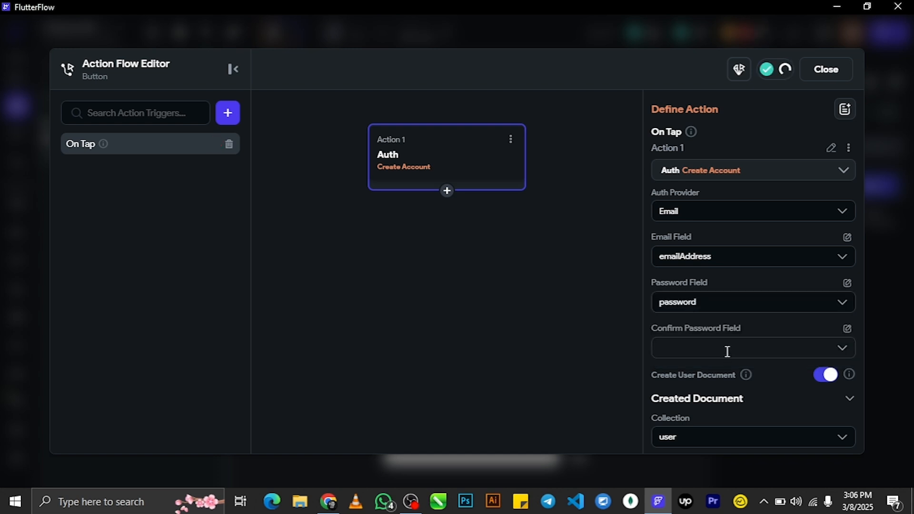
{"action": "left_click", "coordinate": [727, 352]}
{"action": "left_click", "coordinate": [718, 401]}
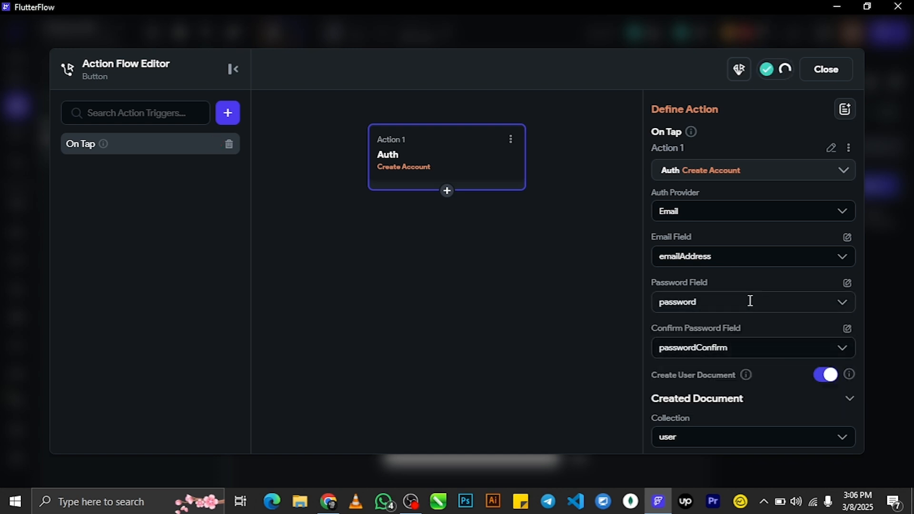
{"action": "scroll", "coordinate": [738, 351], "scroll_direction": "down", "scroll_amount": 5}
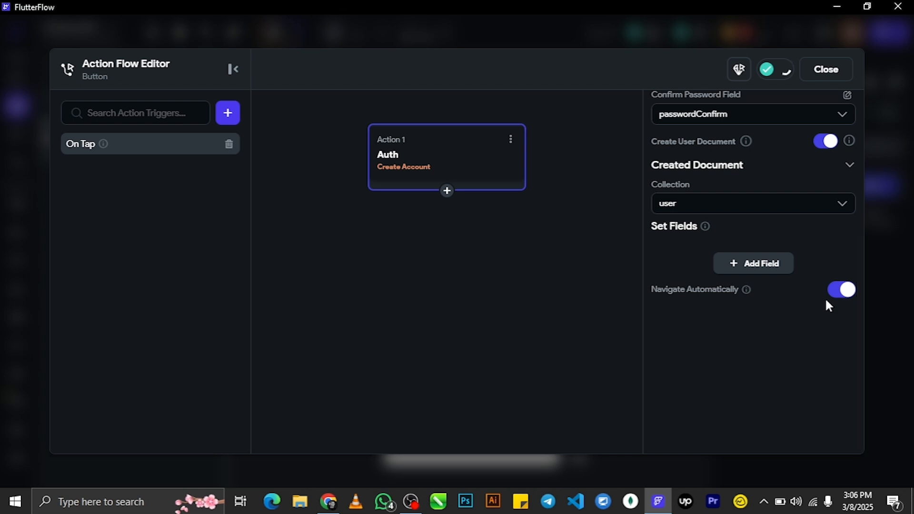
{"action": "scroll", "coordinate": [859, 304], "scroll_direction": "up", "scroll_amount": 2}
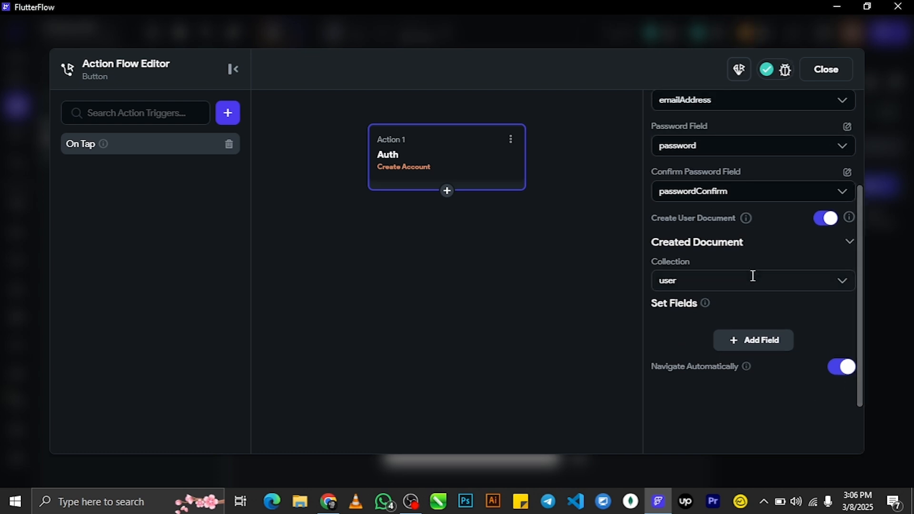
- Store new user documents in the user collection and turn off Navigate Automatically
{"action": "left_click", "coordinate": [752, 276]}
{"action": "left_click", "coordinate": [705, 314]}
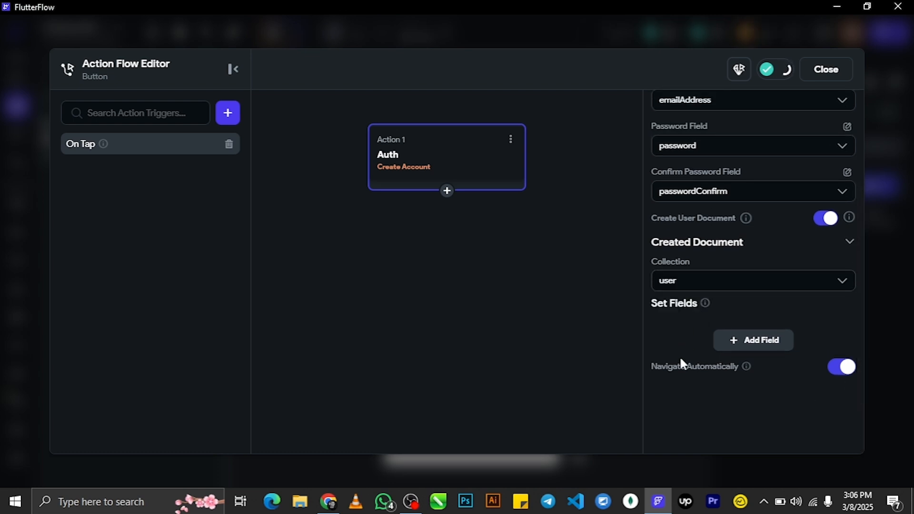
{"action": "scroll", "coordinate": [752, 376], "scroll_direction": "up", "scroll_amount": 4}
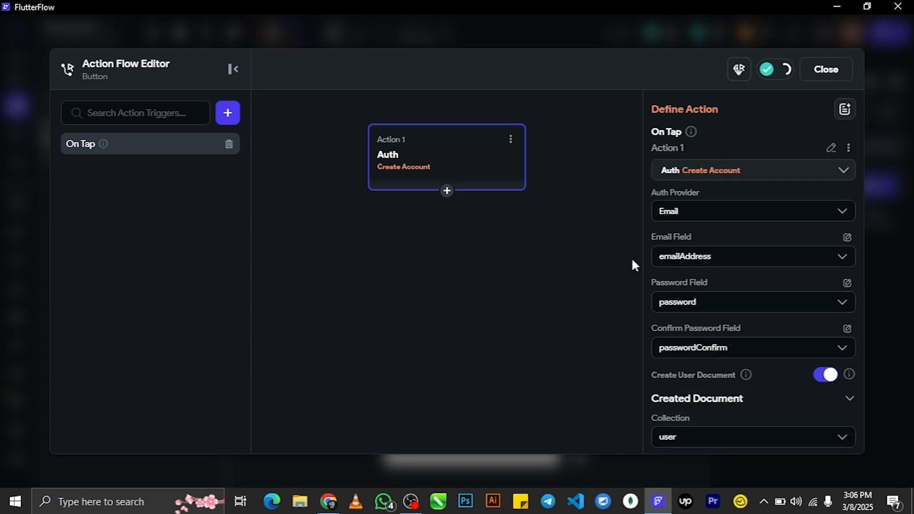
{"action": "scroll", "coordinate": [809, 331], "scroll_direction": "down", "scroll_amount": 5}
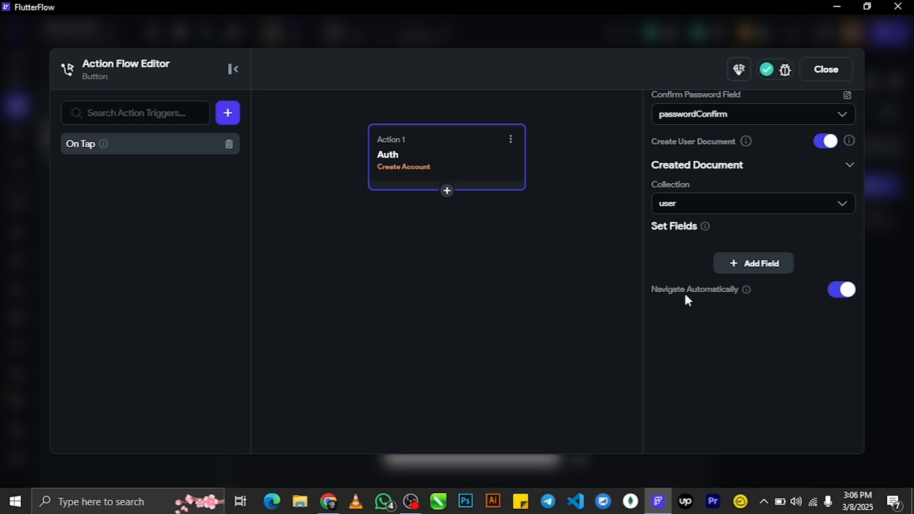
{"action": "left_click", "coordinate": [843, 296]}
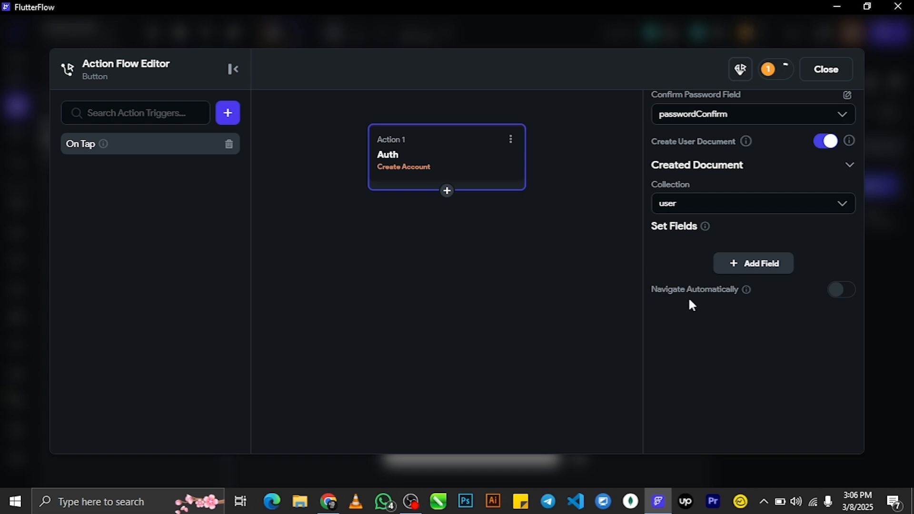
- Add a second action navigating to the Home page, then close the Action Flow Editor
{"action": "left_click", "coordinate": [447, 191]}
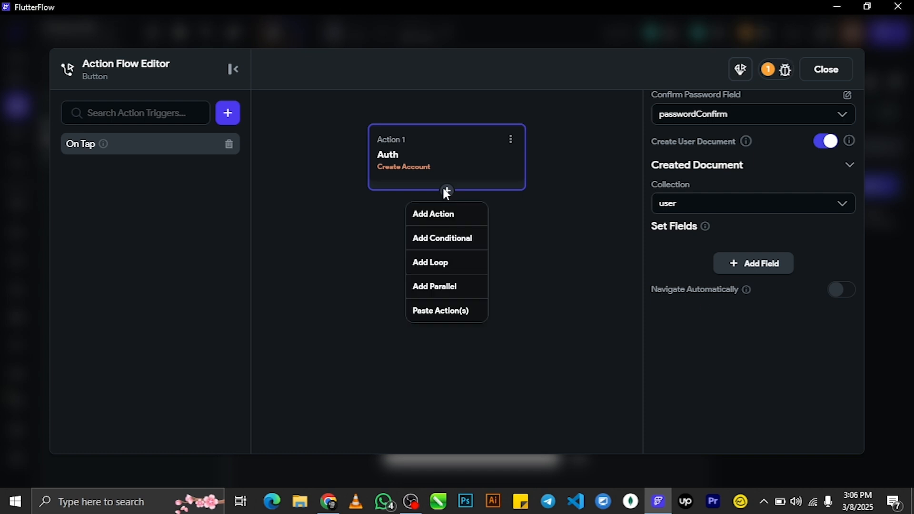
{"action": "left_click", "coordinate": [452, 223]}
{"action": "mouse_move", "coordinate": [726, 233]}
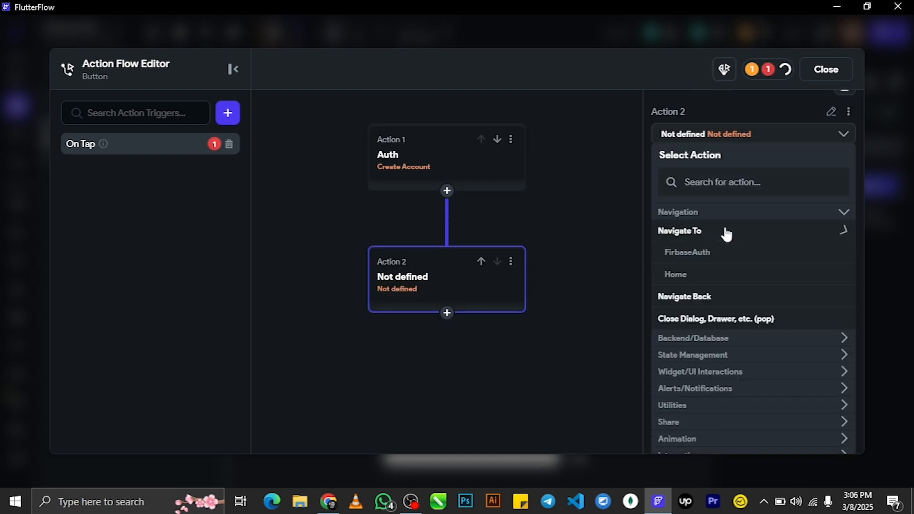
{"action": "left_click", "coordinate": [675, 275]}
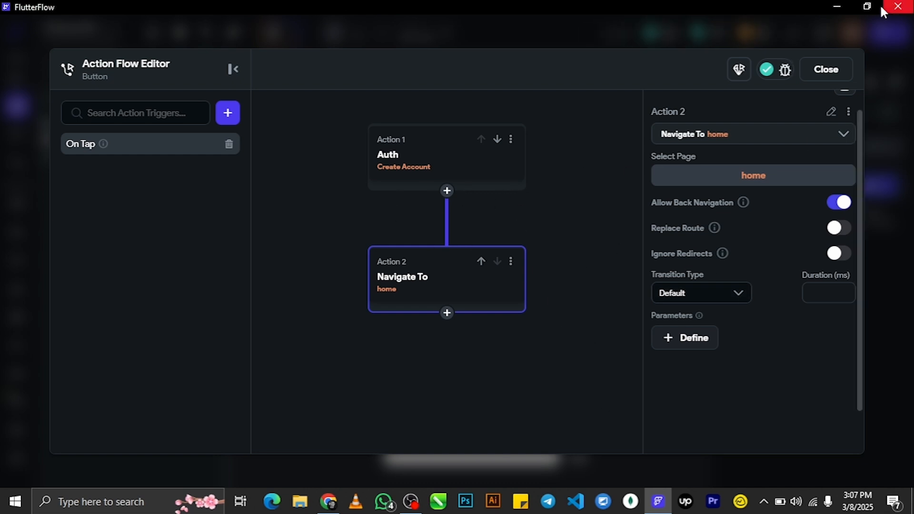
{"action": "left_click", "coordinate": [820, 70]}
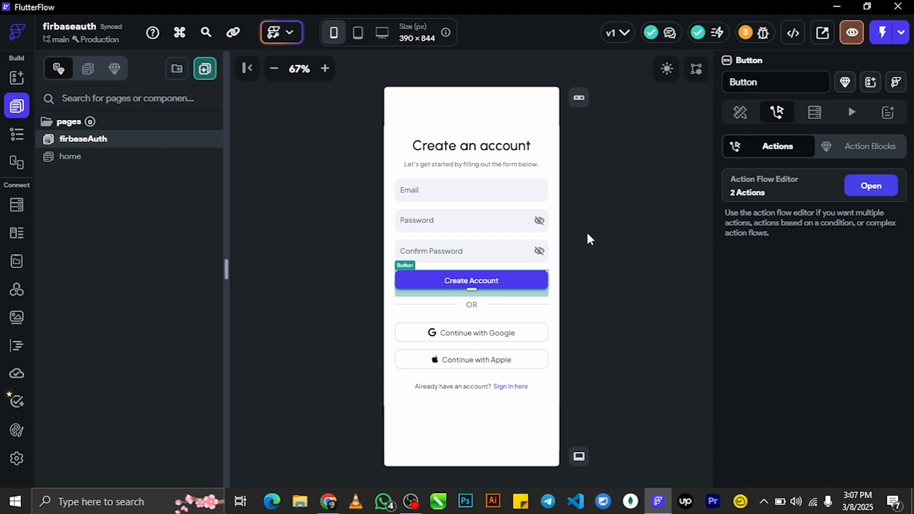
- Launch Test Mode, glance at the Firebase users list, and enlarge the app preview
{"action": "left_click", "coordinate": [882, 33]}
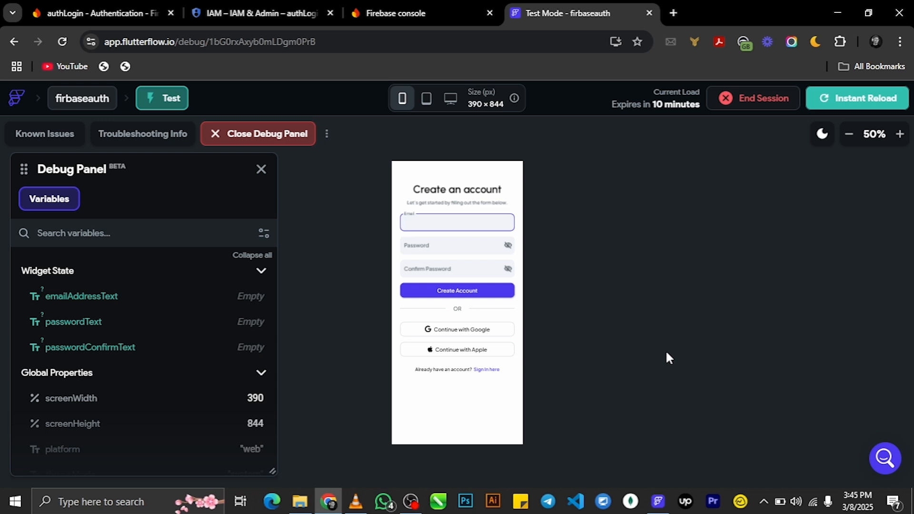
{"action": "left_click", "coordinate": [100, 13]}
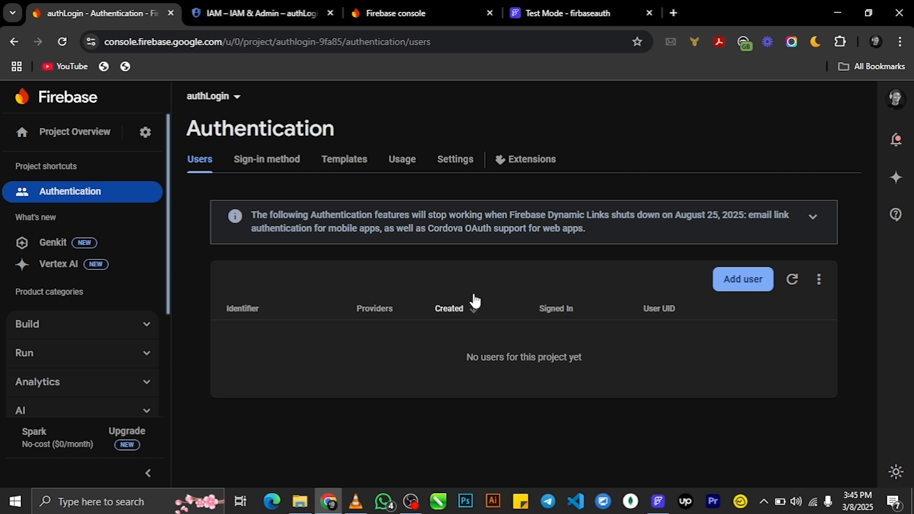
{"action": "left_click", "coordinate": [569, 13]}
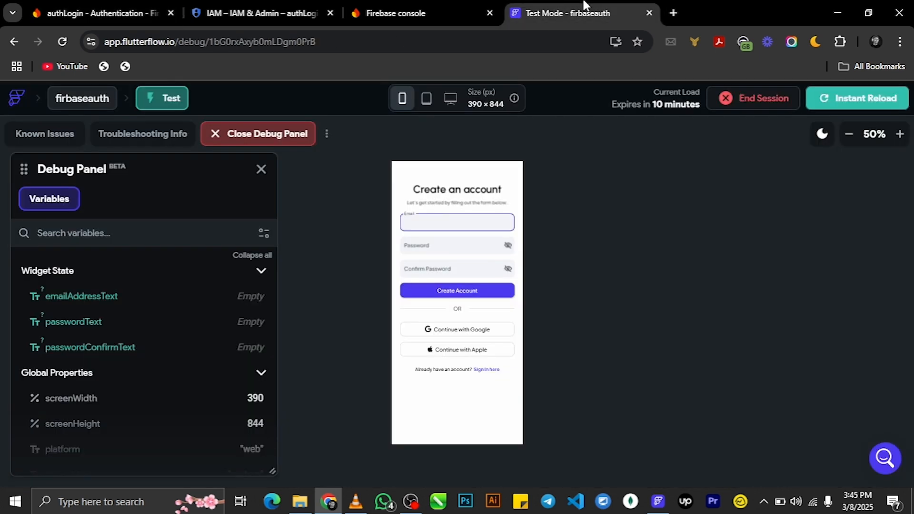
{"action": "left_click", "coordinate": [897, 135]}
{"action": "left_click", "coordinate": [896, 135]}
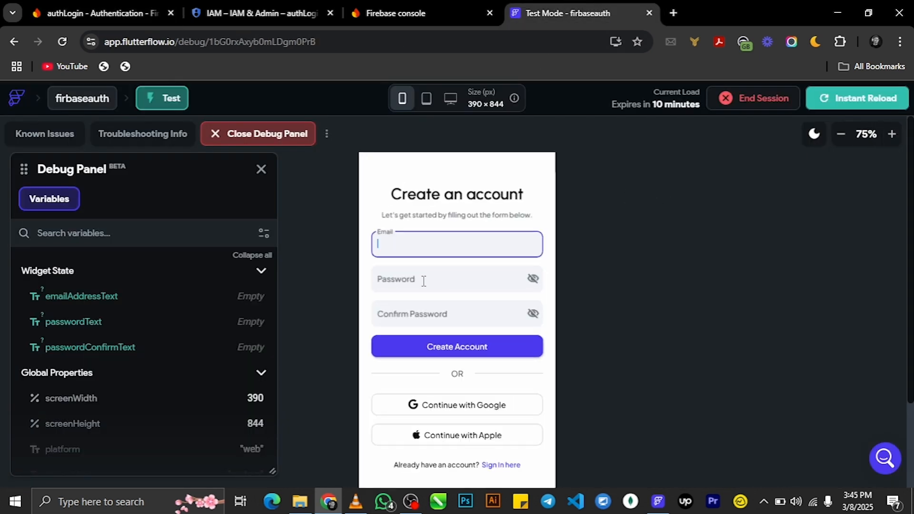
- Enter a sign-up email and the password in the test app, then check Firebase users
{"action": "left_click", "coordinate": [424, 247]}
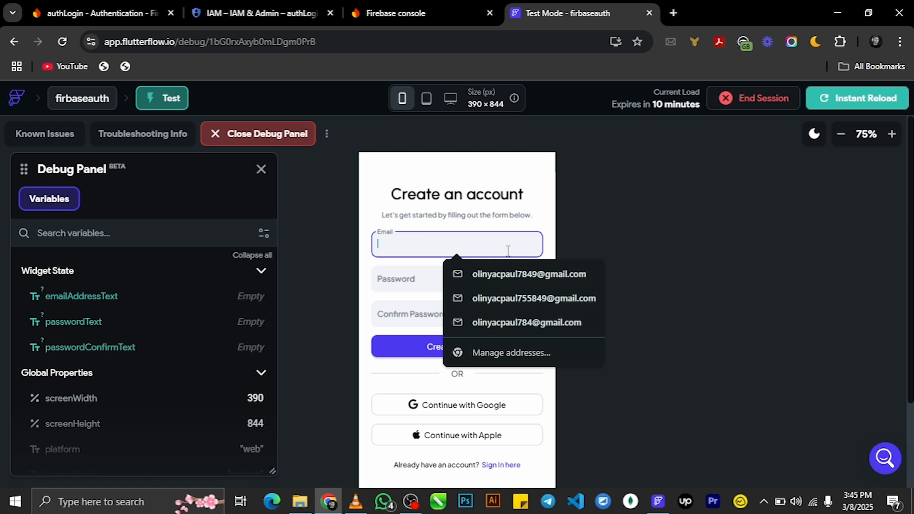
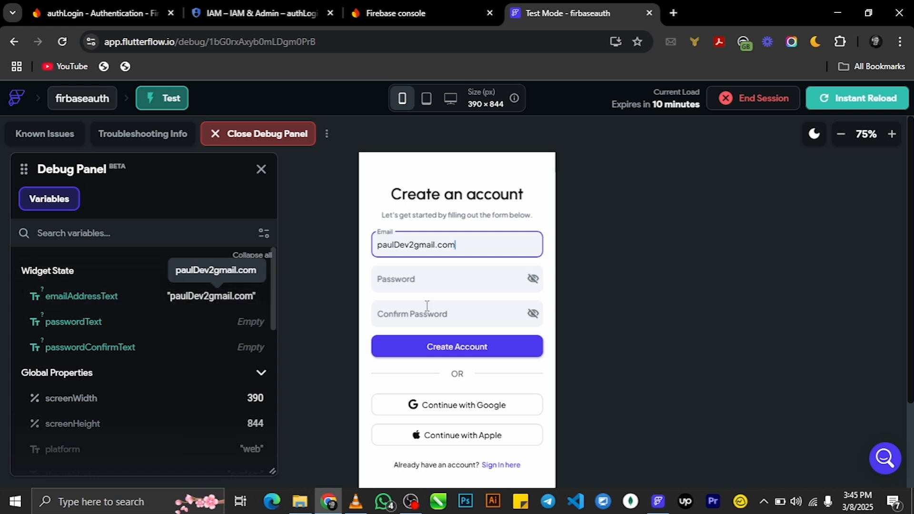
{"action": "left_click", "coordinate": [422, 284]}
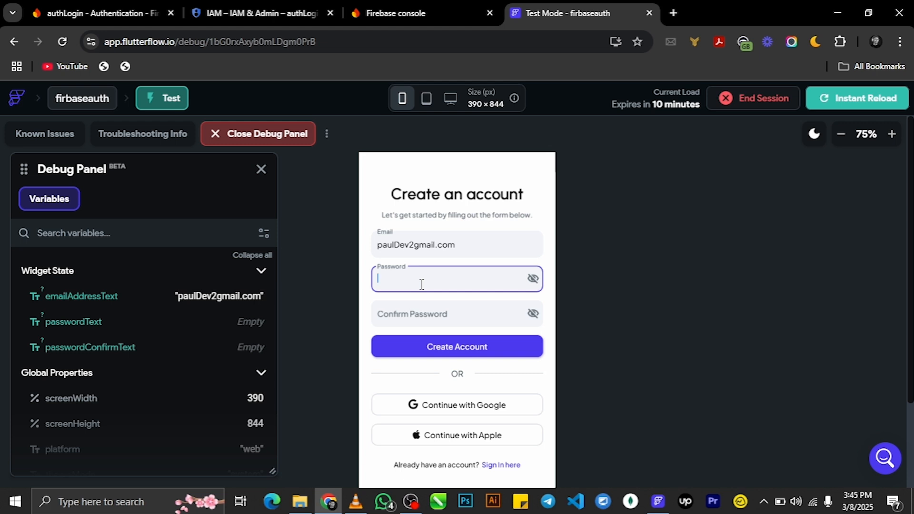
{"action": "type", "text": "123456"}
{"action": "left_click", "coordinate": [422, 318]}
{"action": "type", "text": "123456"}
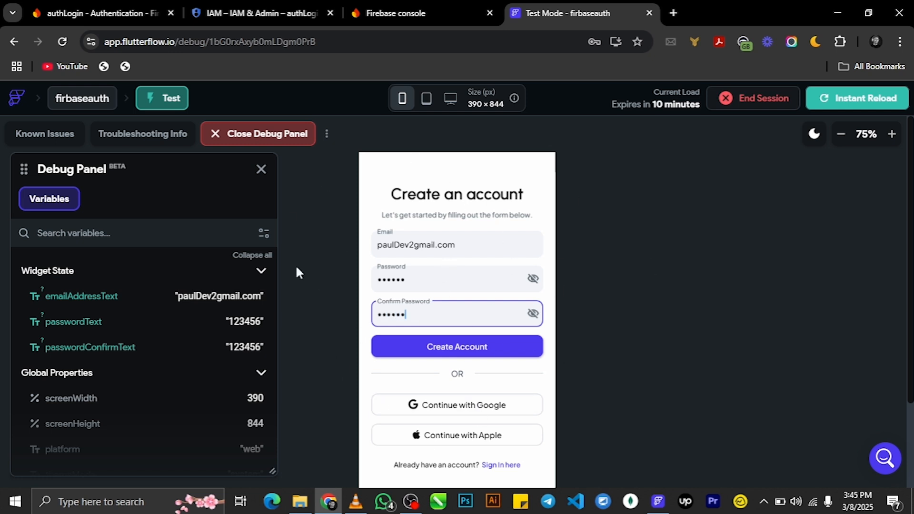
{"action": "left_click", "coordinate": [100, 13]}
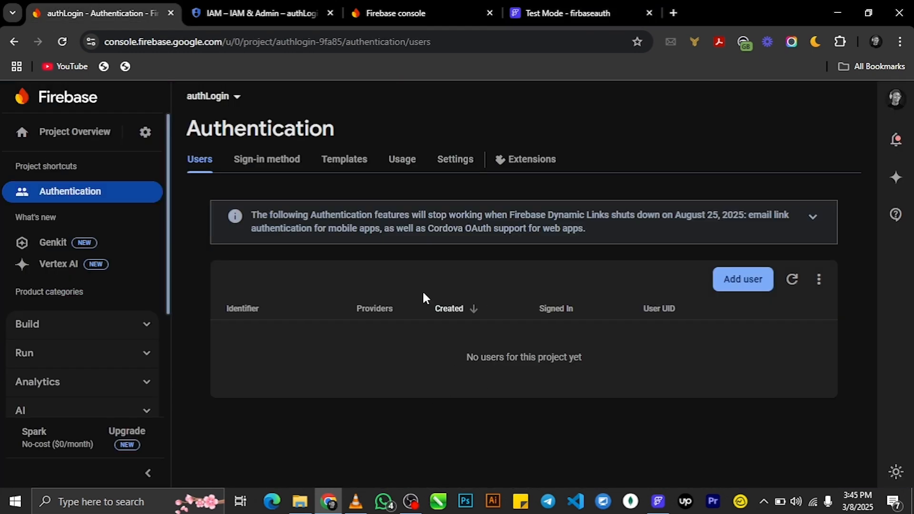
- Submit the sign-up form with Create Account in the test preview
{"action": "left_click", "coordinate": [602, 10]}
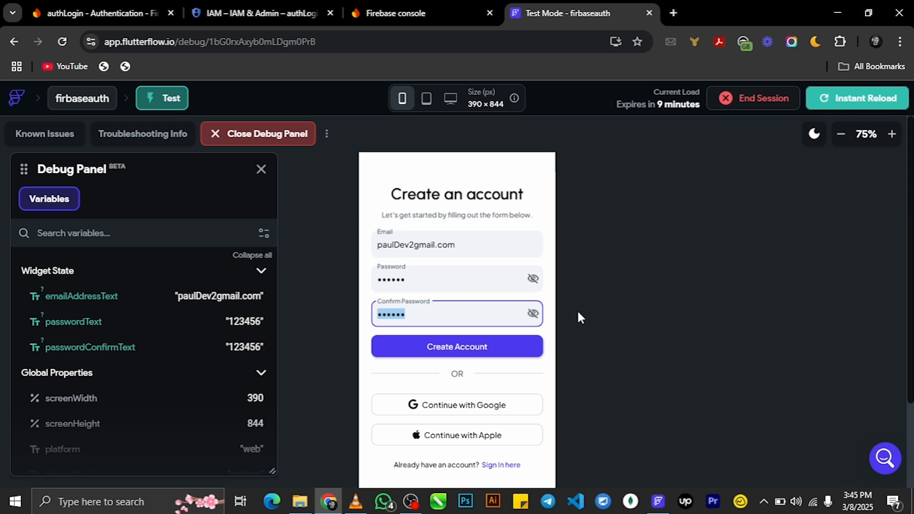
{"action": "left_click", "coordinate": [446, 353]}
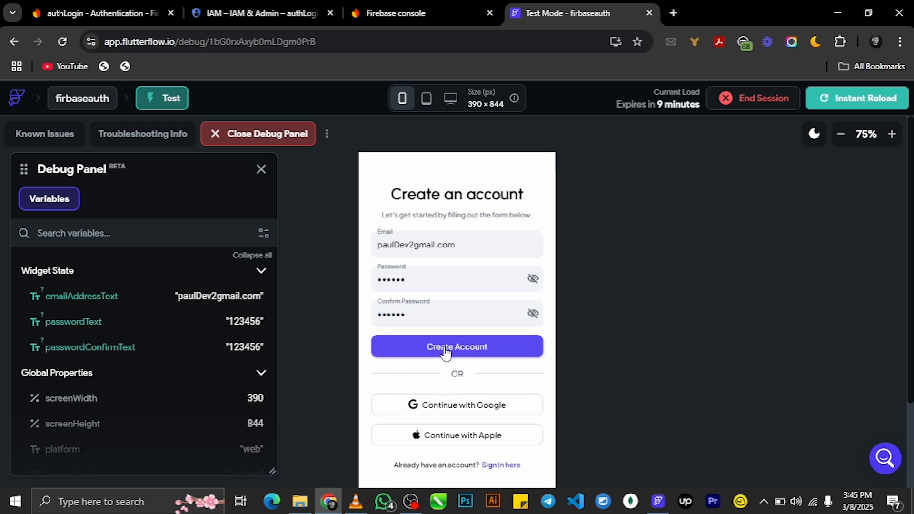
{"action": "left_click", "coordinate": [445, 354]}
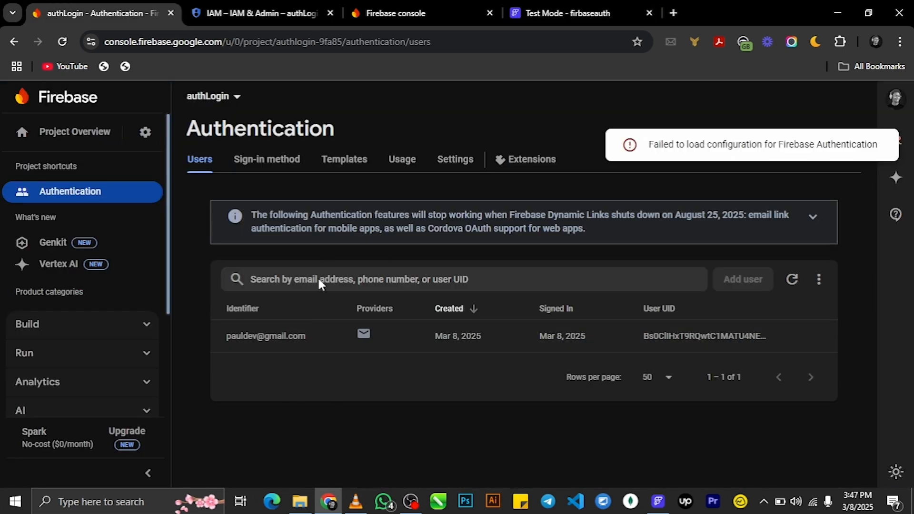
{"action": "left_click", "coordinate": [599, 13]}
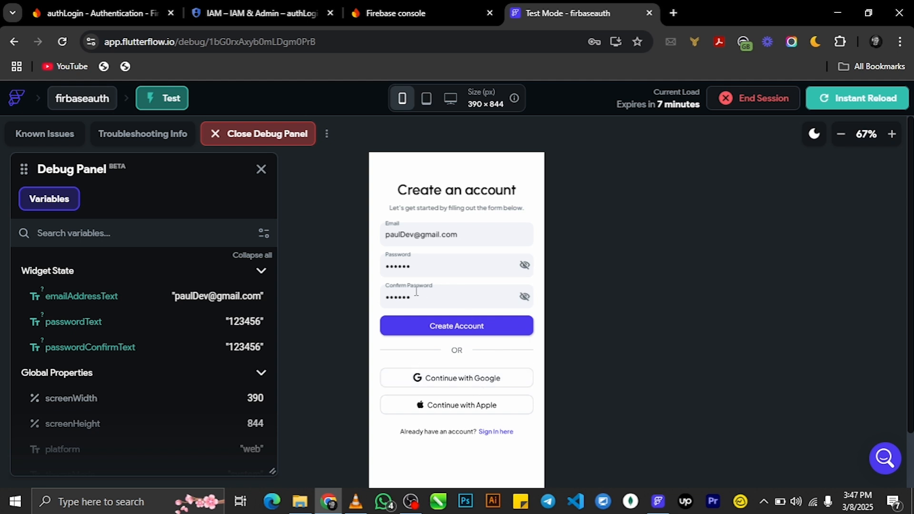
- Reload the test app, verify the new user in Firebase, and shrink the home-page preview to 50%
{"action": "left_click", "coordinate": [866, 106]}
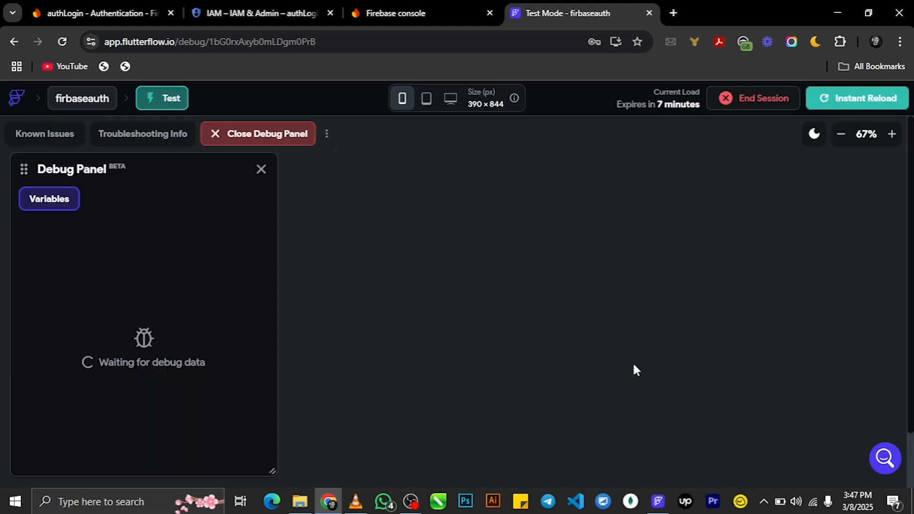
{"action": "left_click", "coordinate": [98, 12]}
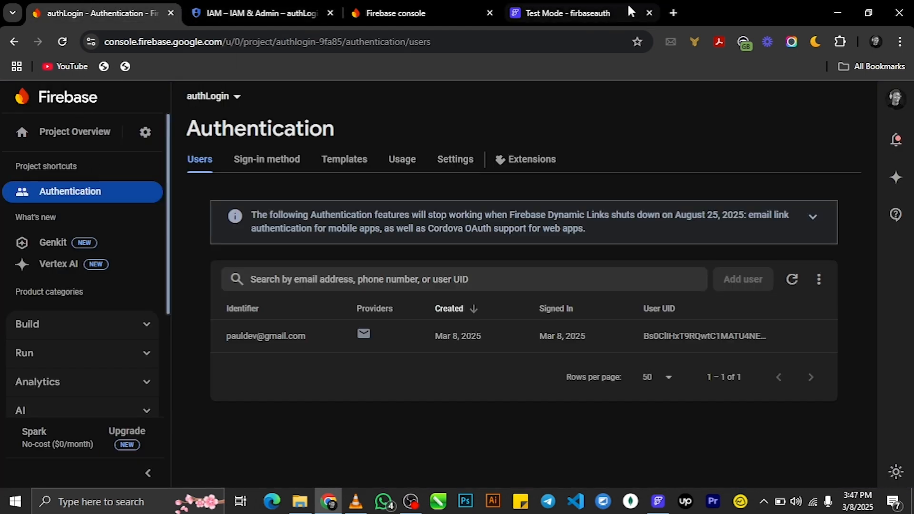
{"action": "left_click", "coordinate": [575, 11]}
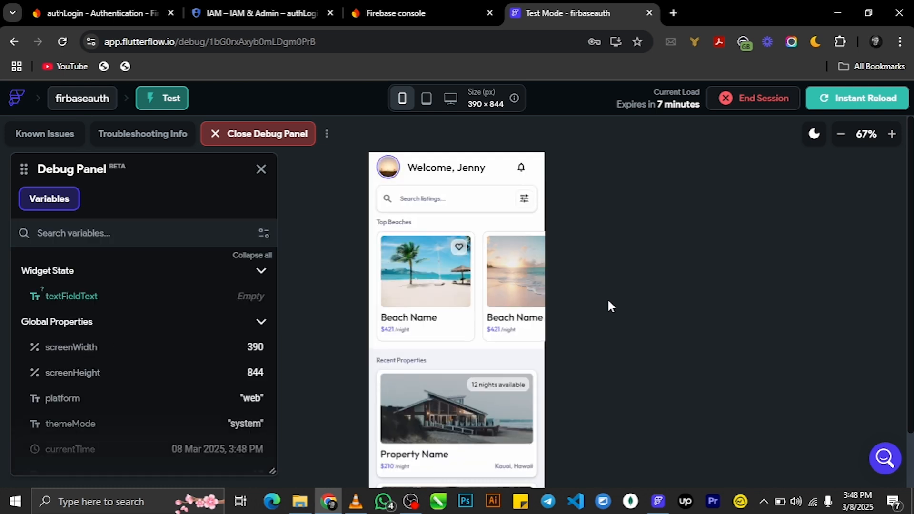
{"action": "scroll", "coordinate": [447, 329], "scroll_direction": "down", "scroll_amount": 5}
{"action": "scroll", "coordinate": [466, 325], "scroll_direction": "up", "scroll_amount": 5}
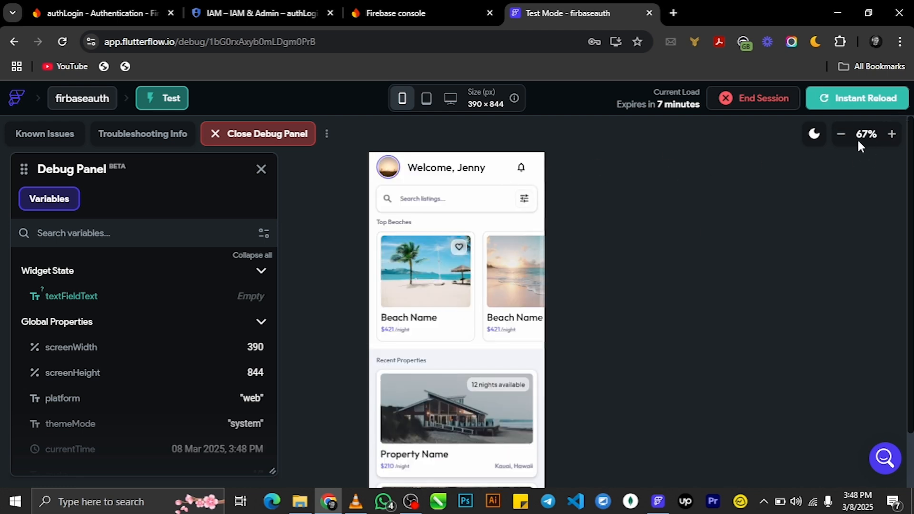
{"action": "left_click", "coordinate": [841, 134]}
{"action": "scroll", "coordinate": [482, 284], "scroll_direction": "down", "scroll_amount": 3}
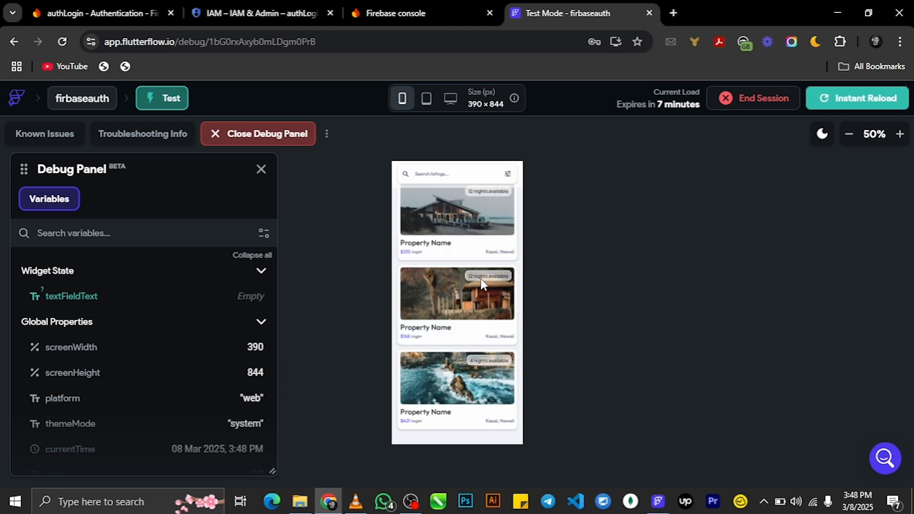
{"action": "scroll", "coordinate": [474, 300], "scroll_direction": "up", "scroll_amount": 3}
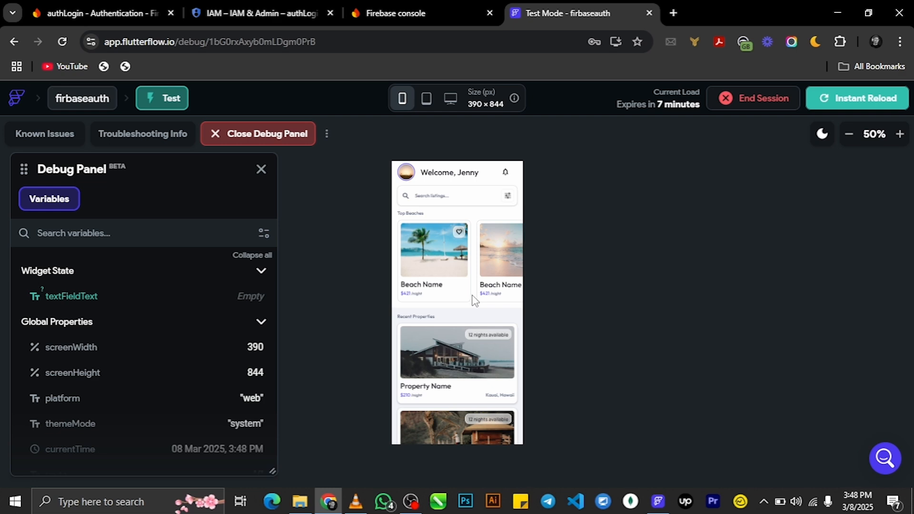
- Start a new page from the Page Selector and search templates for 'profile'
{"action": "left_click", "coordinate": [658, 501]}
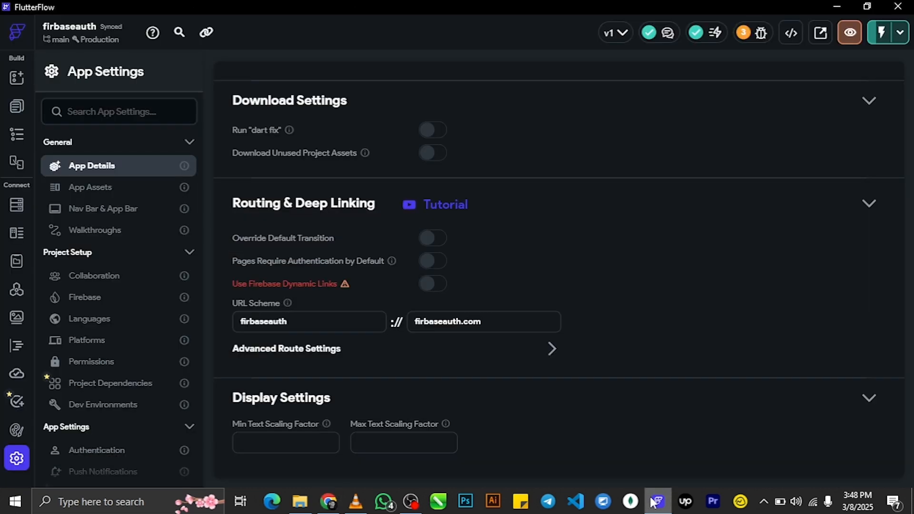
{"action": "left_click", "coordinate": [17, 106]}
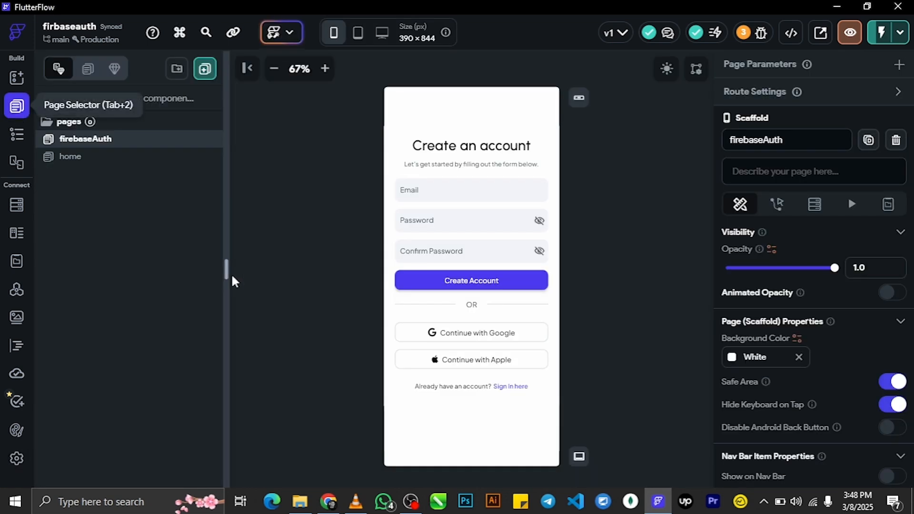
{"action": "left_click", "coordinate": [205, 69]}
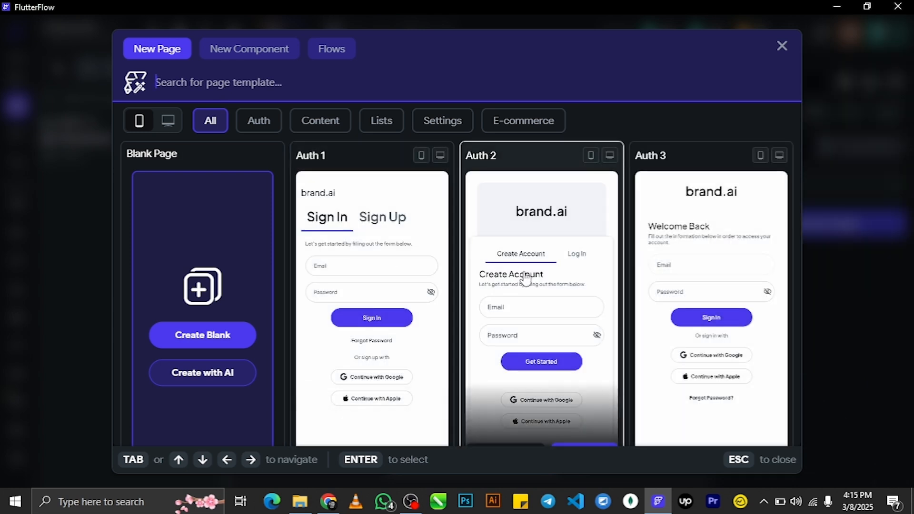
{"action": "scroll", "coordinate": [523, 281], "scroll_direction": "down", "scroll_amount": 10}
{"action": "scroll", "coordinate": [521, 283], "scroll_direction": "up", "scroll_amount": 10}
{"action": "type", "text": "p"}
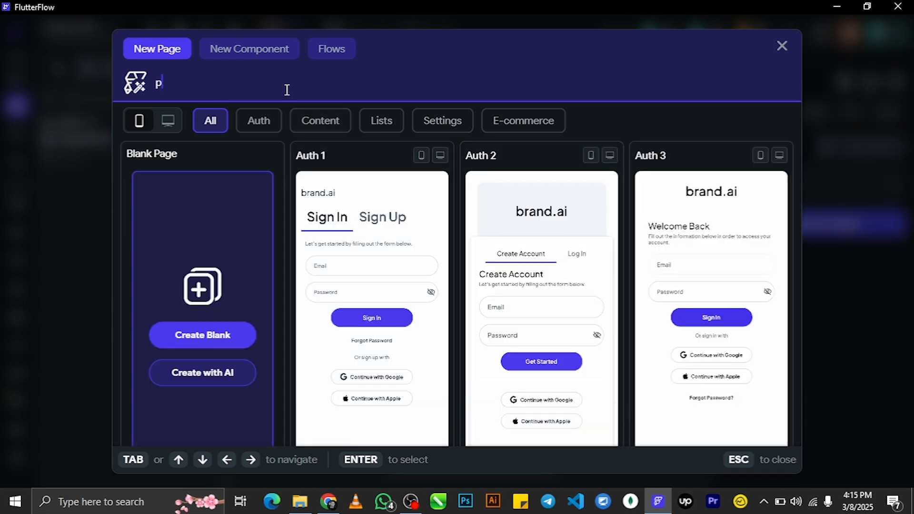
{"action": "type", "text": "rofile"}
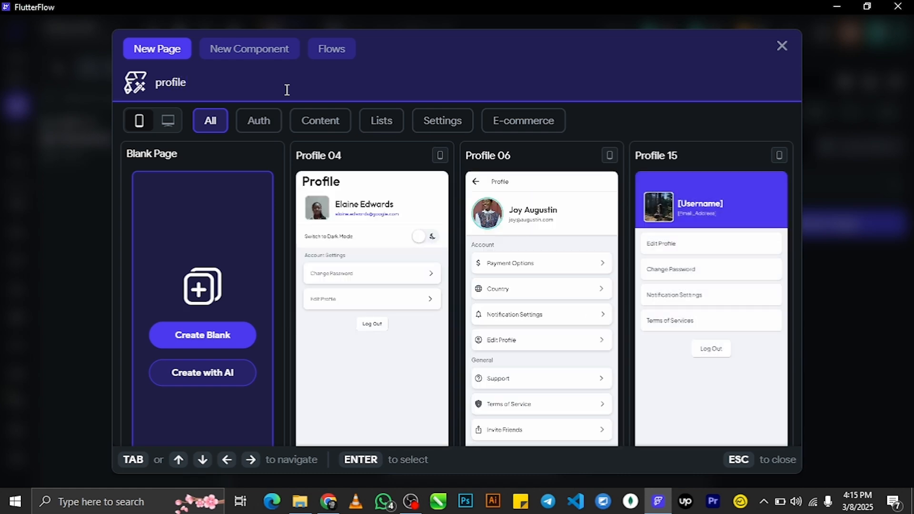
- Pick the phone-number Complete Profile template with the default theme and create page 'profile'
{"action": "left_click_drag", "start_coordinate": [786, 170], "coordinate": [796, 326]}
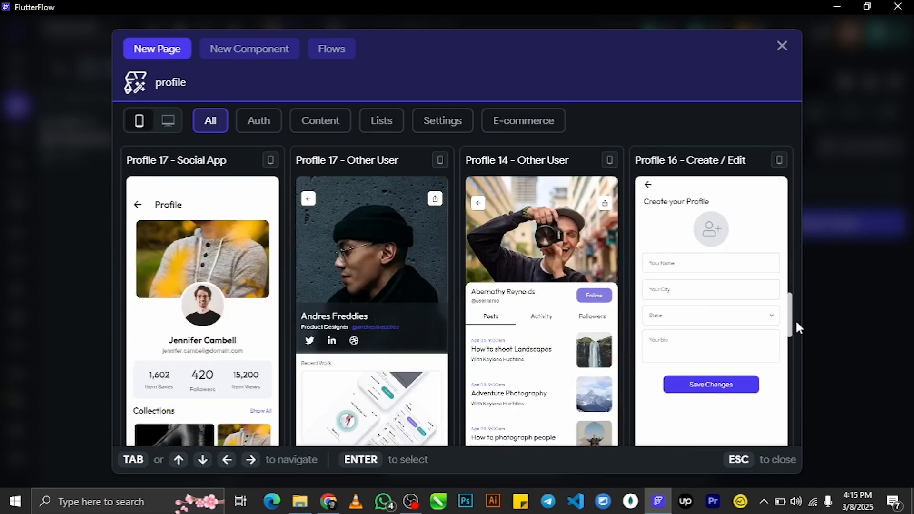
{"action": "left_click_drag", "start_coordinate": [795, 319], "coordinate": [800, 379]}
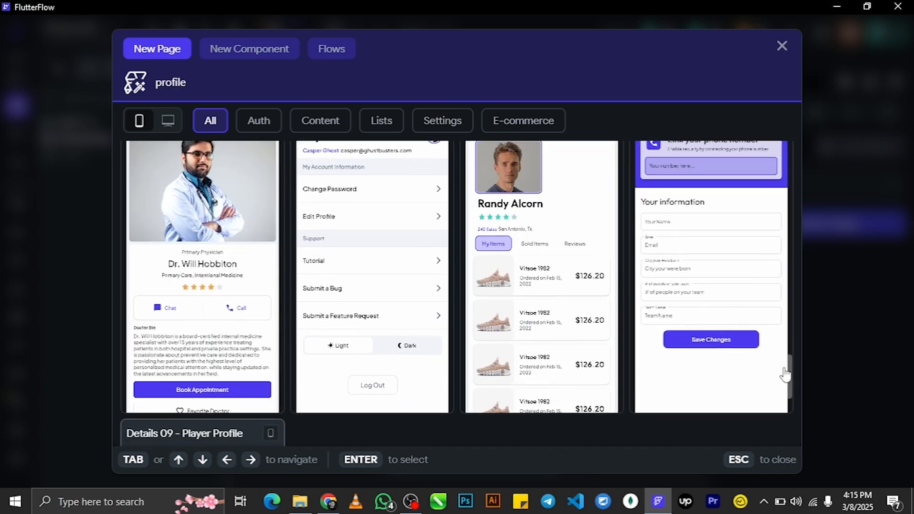
{"action": "left_click", "coordinate": [715, 296]}
{"action": "left_click", "coordinate": [527, 285]}
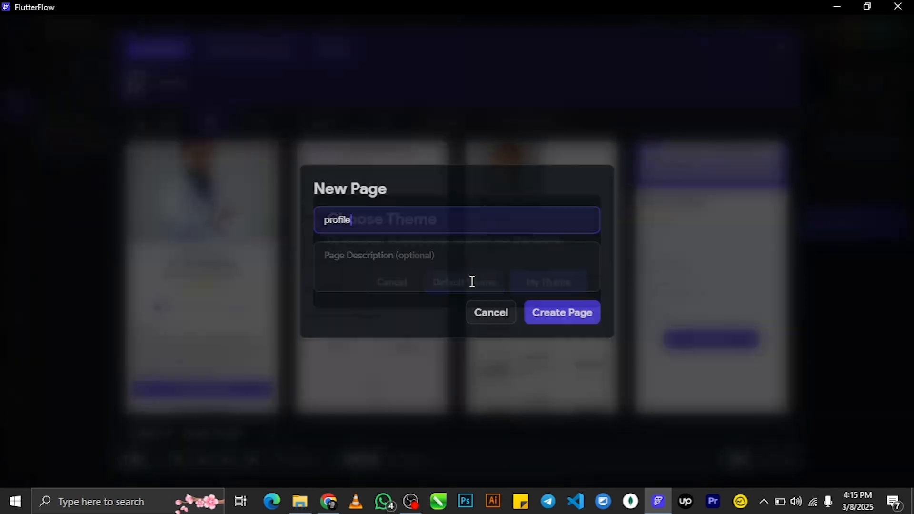
{"action": "left_click", "coordinate": [538, 313]}
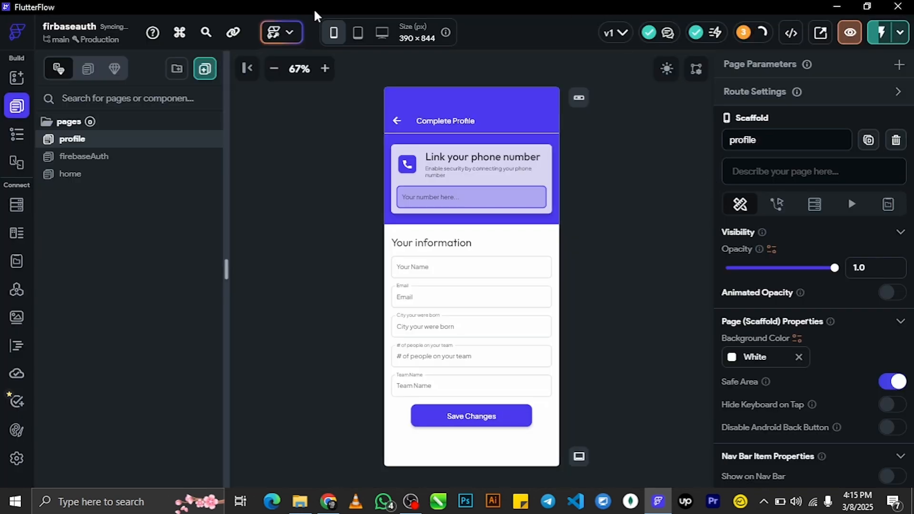
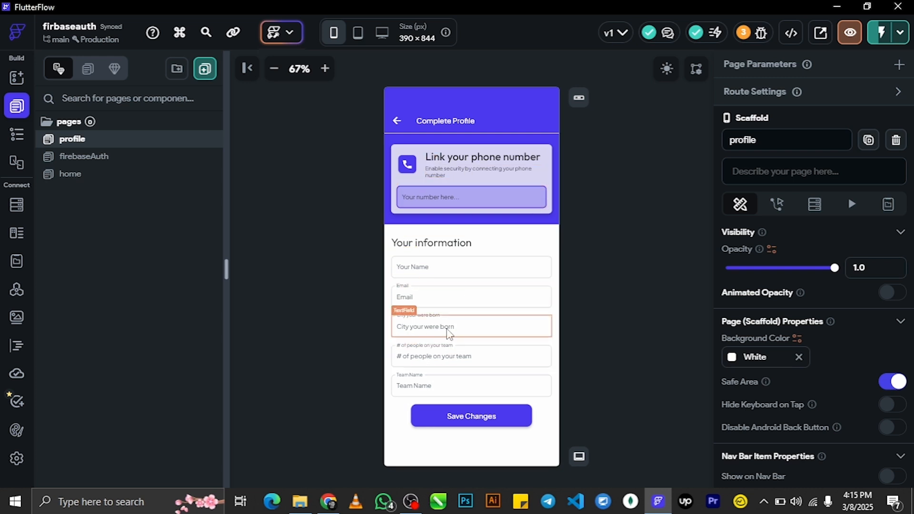
- Delete the City, # of people and Team Name text fields and the leftover empty Row
{"action": "left_click", "coordinate": [449, 330]}
{"action": "key", "text": "Delete"}
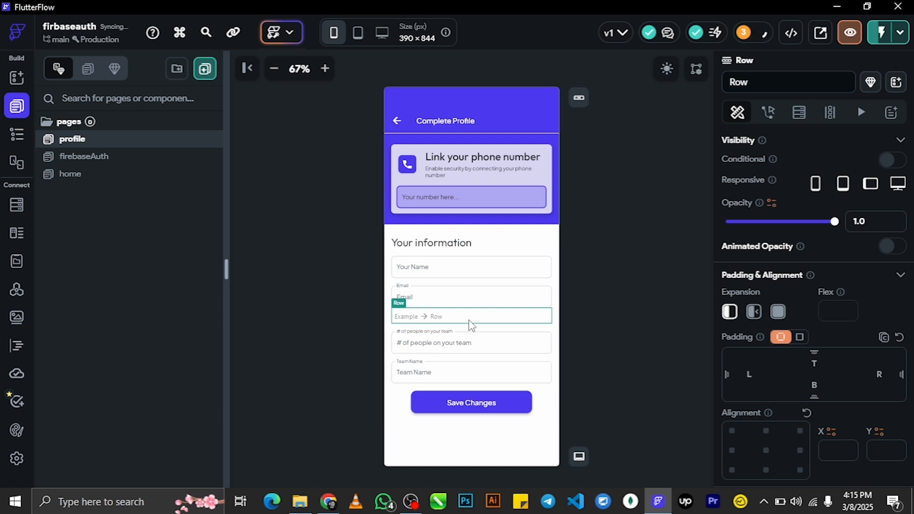
{"action": "left_click", "coordinate": [471, 328]}
{"action": "left_click", "coordinate": [491, 346]}
{"action": "key", "text": "Delete"}
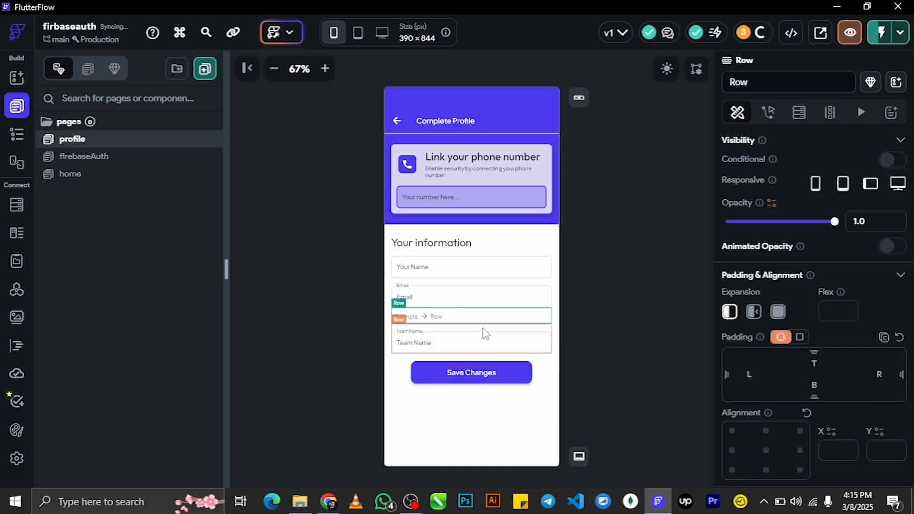
{"action": "left_click", "coordinate": [481, 324]}
{"action": "left_click", "coordinate": [479, 330]}
{"action": "key", "text": "Delete"}
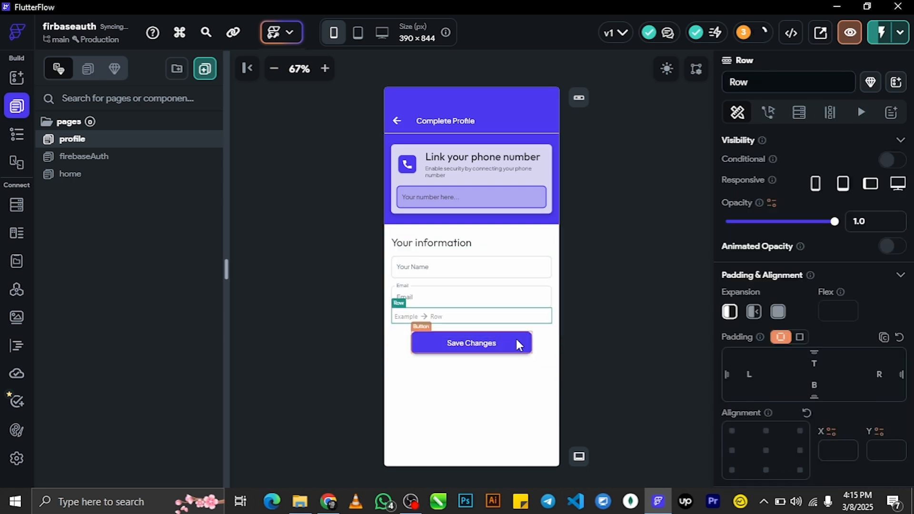
{"action": "key", "text": "Delete"}
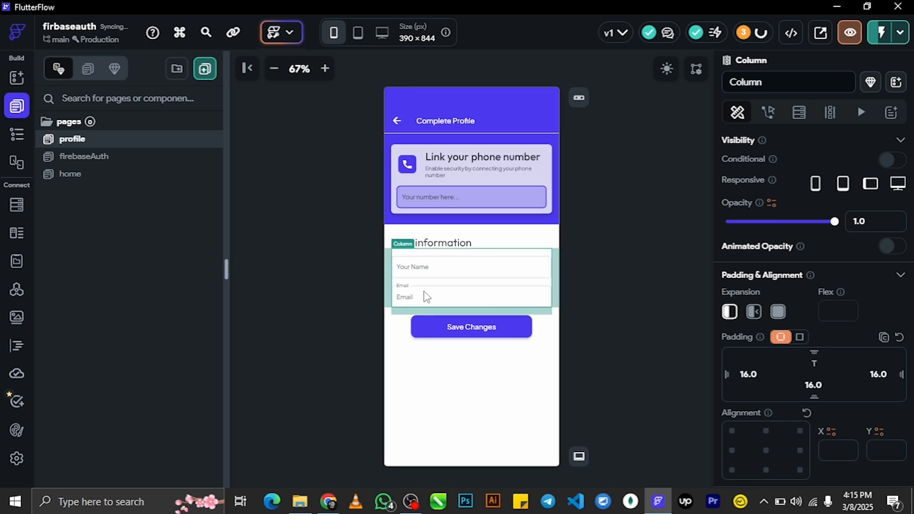
{"action": "left_click", "coordinate": [613, 323]}
{"action": "left_click", "coordinate": [479, 278]}
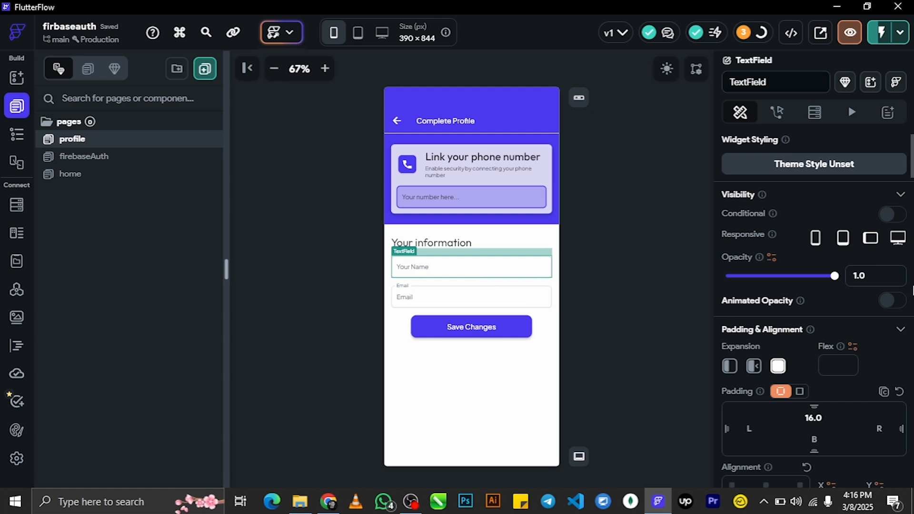
- Change the Your Name field's label text to 'First Name'
{"action": "scroll", "coordinate": [814, 310], "scroll_direction": "down", "scroll_amount": 12}
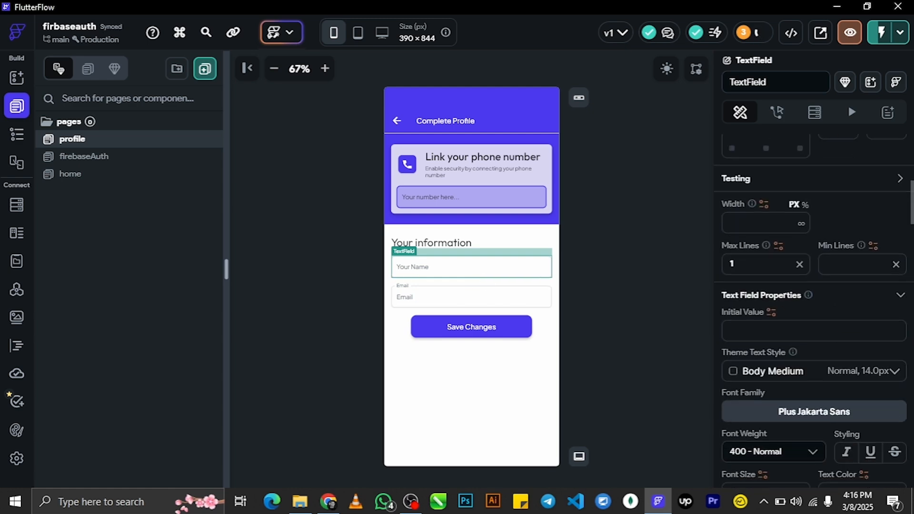
{"action": "scroll", "coordinate": [814, 309], "scroll_direction": "up", "scroll_amount": 10}
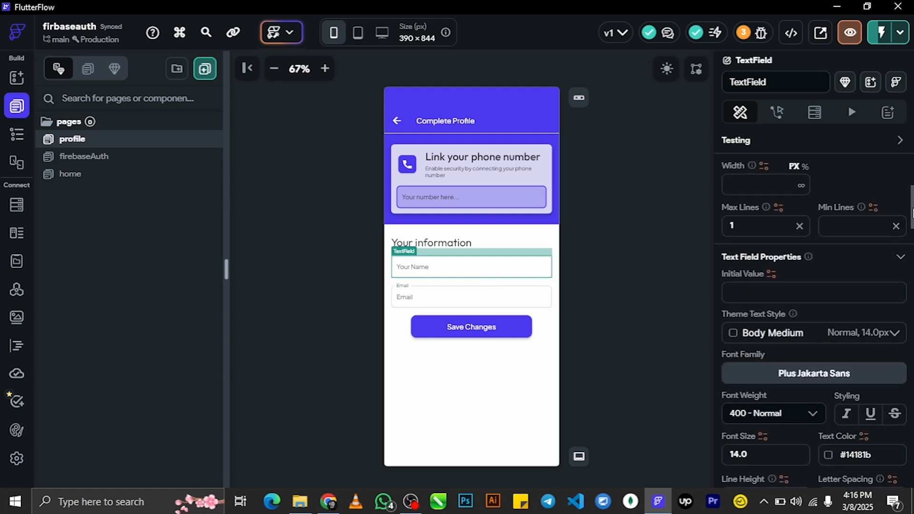
{"action": "scroll", "coordinate": [814, 310], "scroll_direction": "up", "scroll_amount": 2}
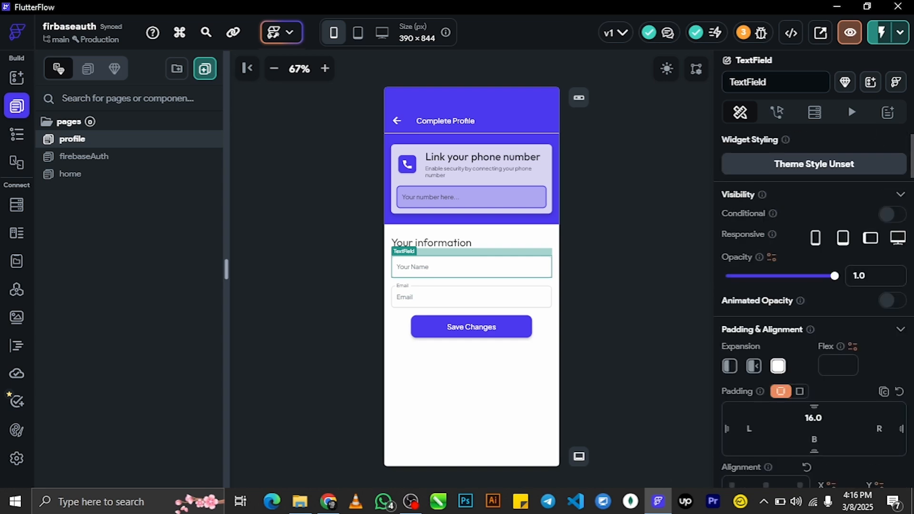
{"action": "scroll", "coordinate": [813, 311], "scroll_direction": "down", "scroll_amount": 10}
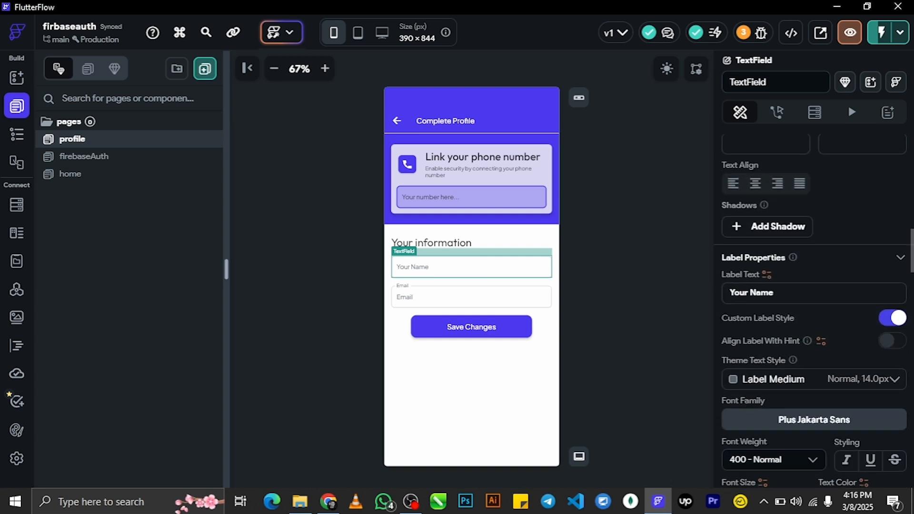
{"action": "scroll", "coordinate": [814, 309], "scroll_direction": "down", "scroll_amount": 1}
{"action": "left_click", "coordinate": [790, 242]}
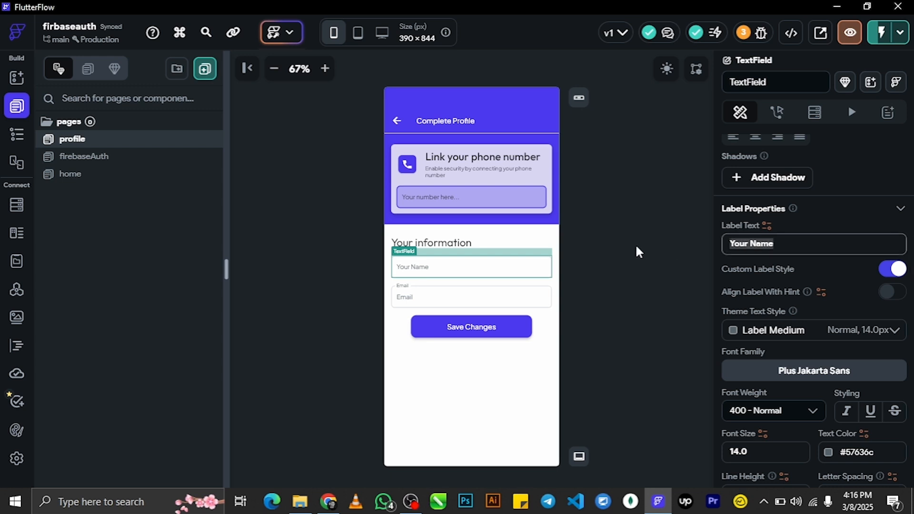
{"action": "type", "text": "First "}
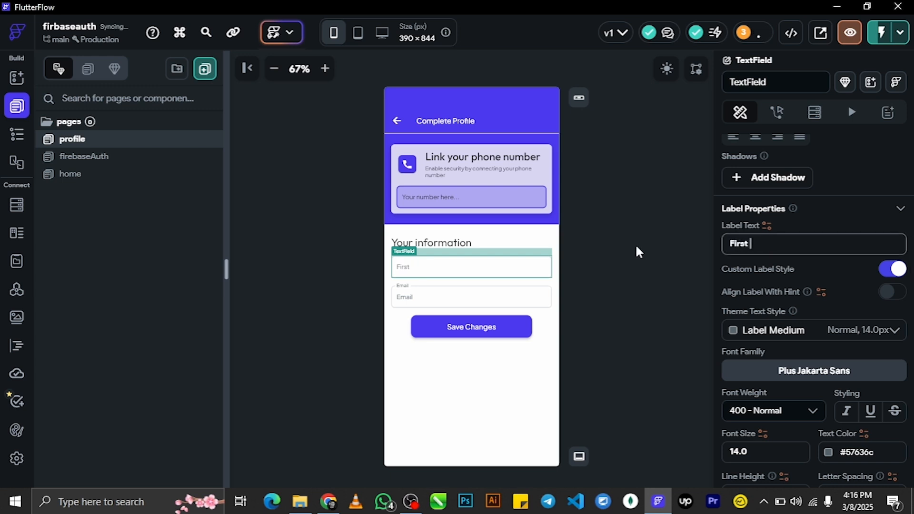
{"action": "type", "text": "Name"}
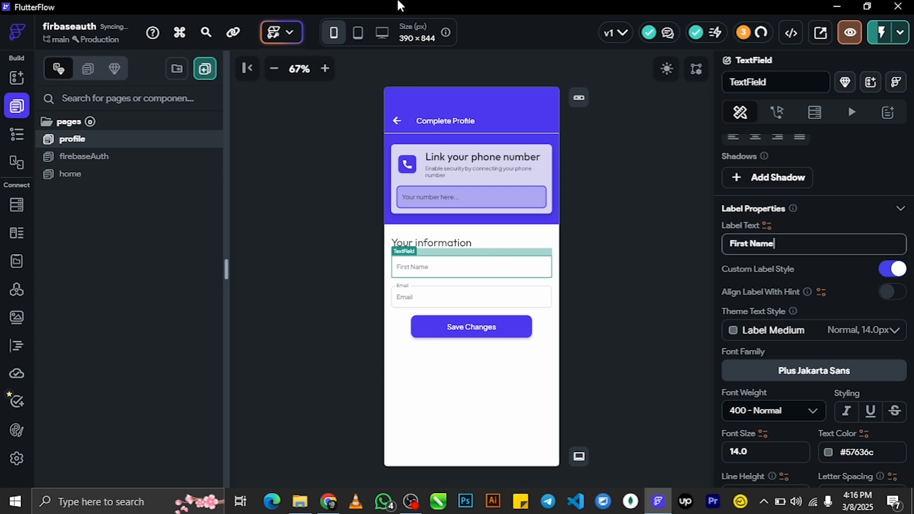
- Rename the first field's widget to 'Firstname'
{"action": "scroll", "coordinate": [814, 309], "scroll_direction": "up", "scroll_amount": 5}
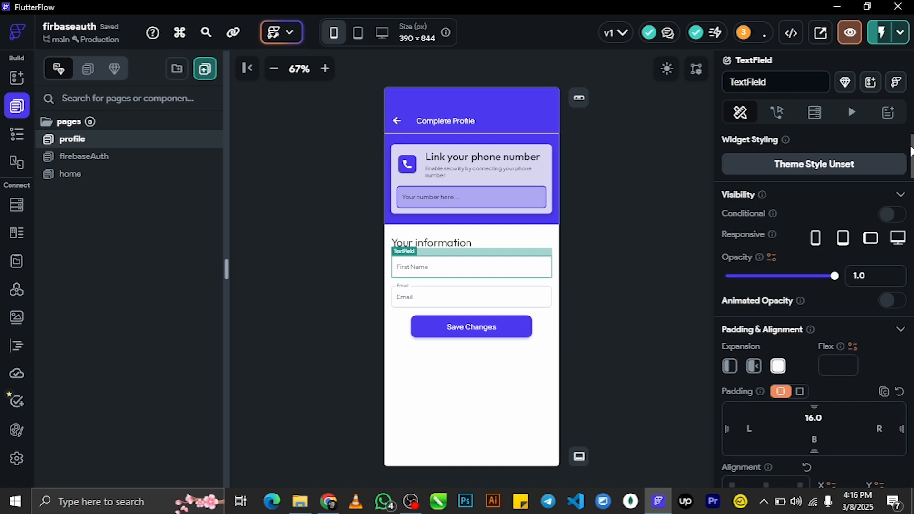
{"action": "scroll", "coordinate": [814, 286], "scroll_direction": "down", "scroll_amount": 1}
{"action": "scroll", "coordinate": [814, 285], "scroll_direction": "up", "scroll_amount": 1}
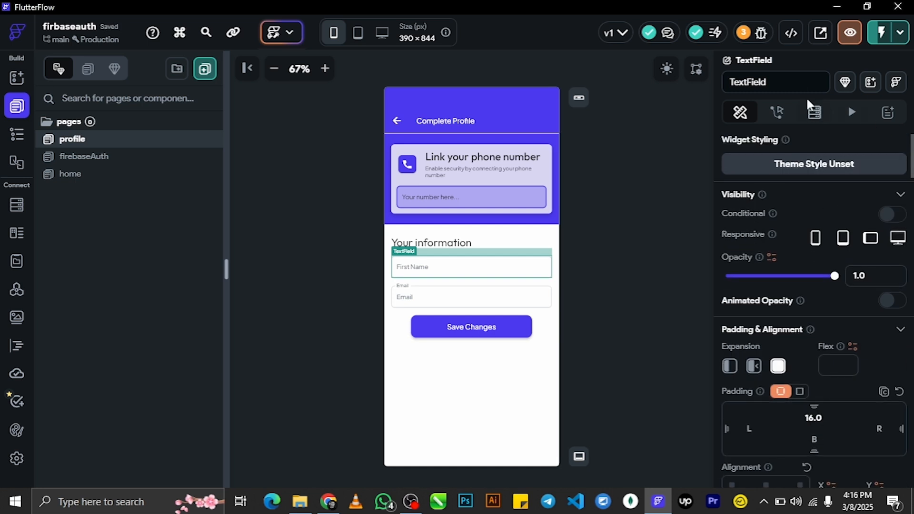
{"action": "double_click", "coordinate": [783, 81]}
{"action": "left_click_drag", "start_coordinate": [782, 81], "coordinate": [651, 88]}
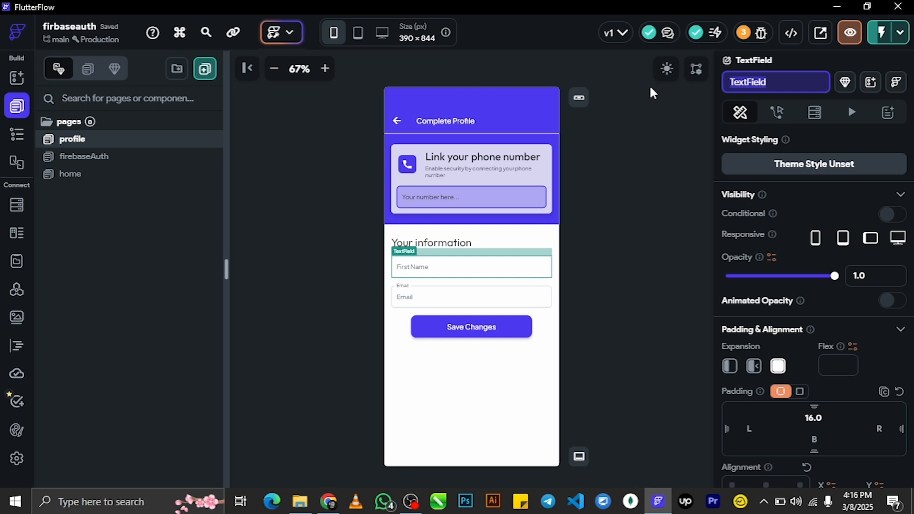
{"action": "type", "text": "Fist"}
{"action": "key", "text": "BackSpace"}
{"action": "key", "text": "BackSpace"}
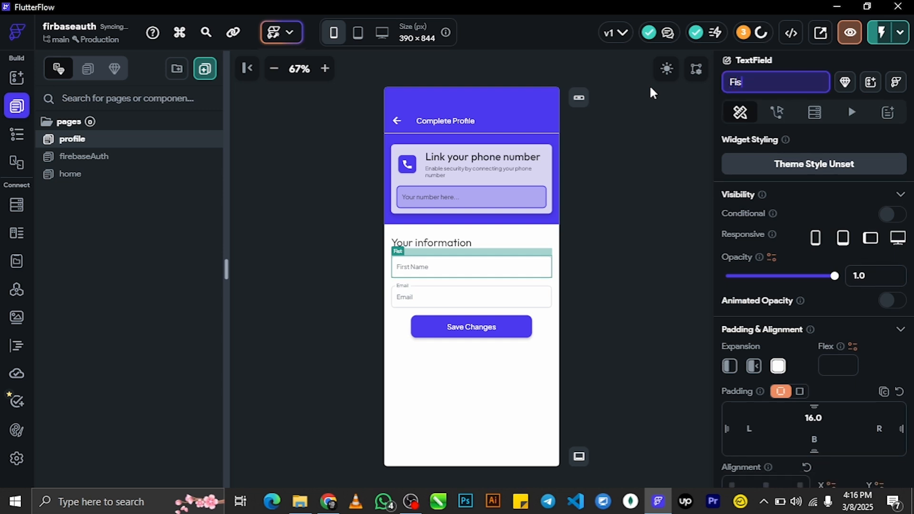
{"action": "type", "text": "rstname"}
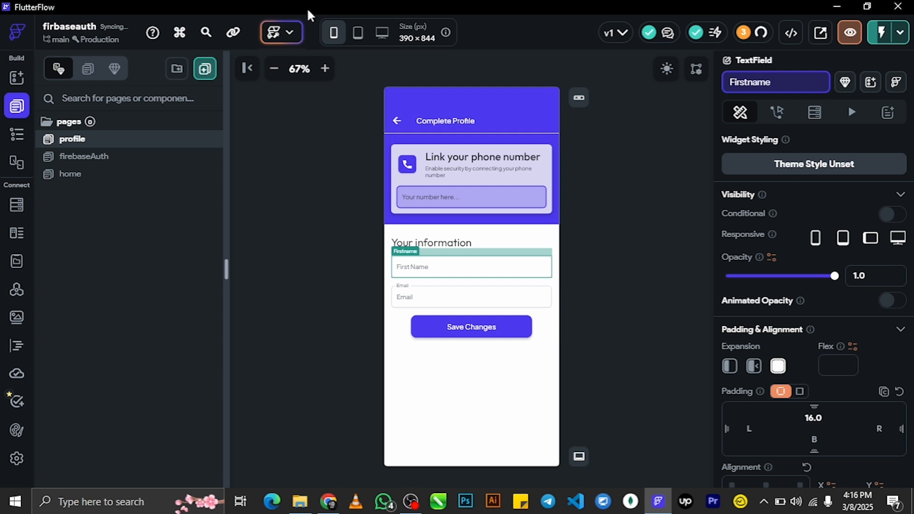
{"action": "left_click", "coordinate": [552, 301]}
- Rename the Email field's widget to 'LastName'
{"action": "left_click", "coordinate": [495, 303]}
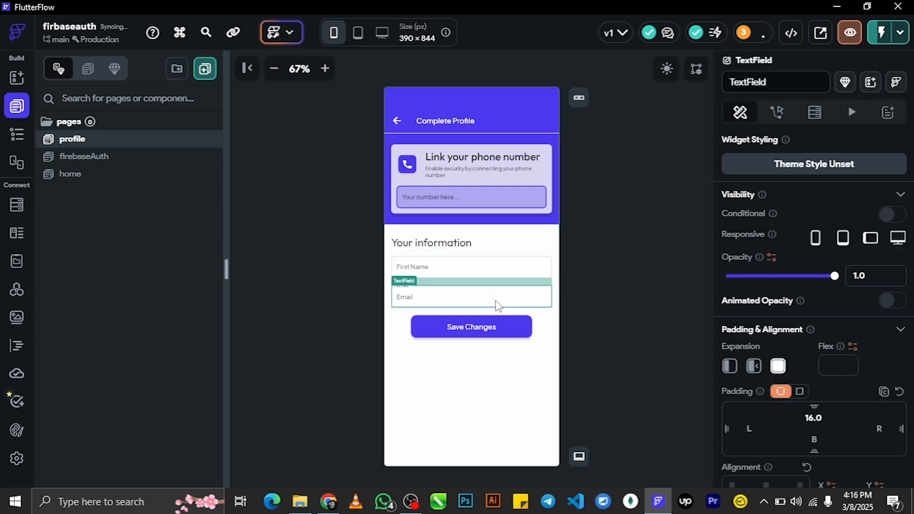
{"action": "double_click", "coordinate": [776, 82]}
{"action": "type", "text": "LastName"}
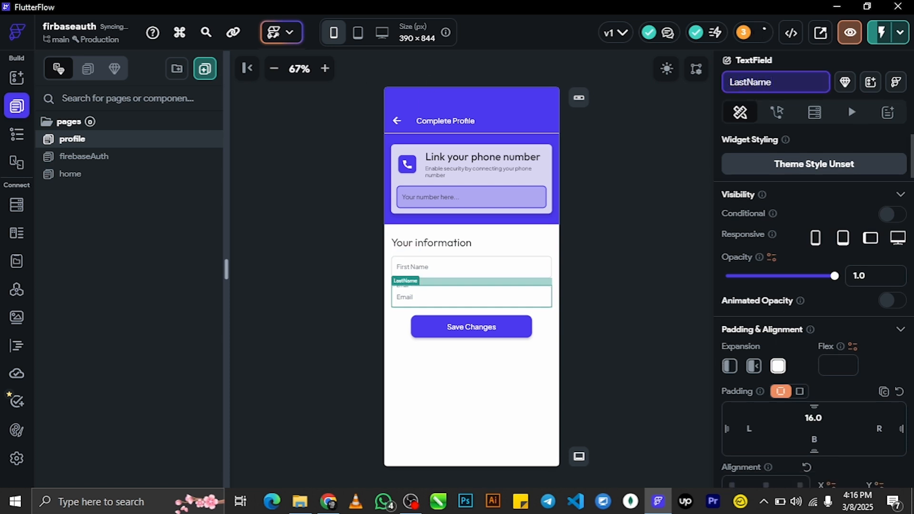
- Change that field's label text to 'Last Name'
{"action": "mouse_move", "coordinate": [912, 185]}
{"action": "left_mouse_down"}
{"action": "mouse_move", "coordinate": [911, 228]}
{"action": "mouse_move", "coordinate": [911, 203]}
{"action": "left_mouse_up"}
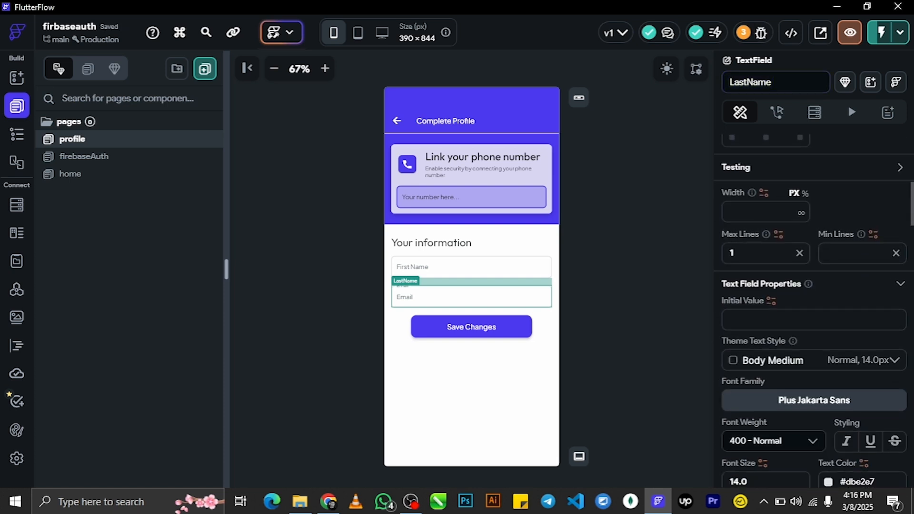
{"action": "left_click_drag", "start_coordinate": [911, 205], "coordinate": [911, 234]}
{"action": "scroll", "coordinate": [757, 267], "scroll_direction": "down", "scroll_amount": 4}
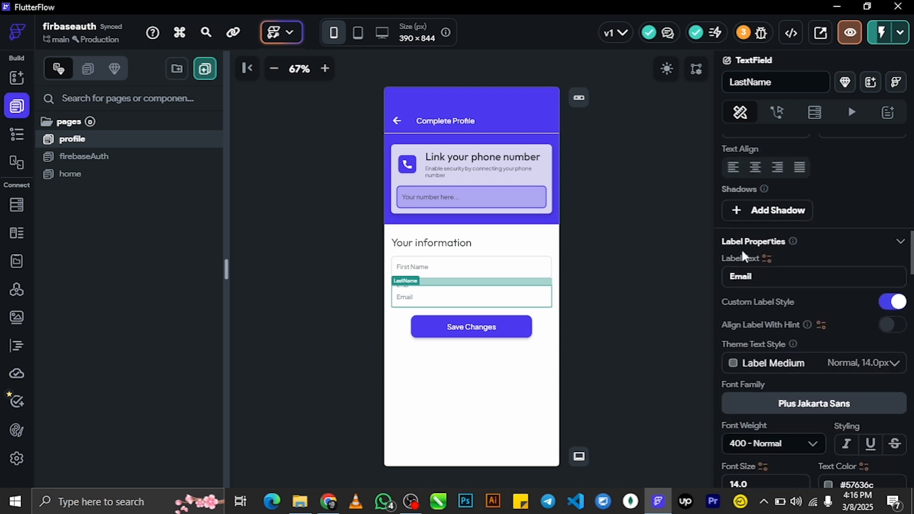
{"action": "left_click", "coordinate": [761, 272]}
{"action": "type", "text": "Last"}
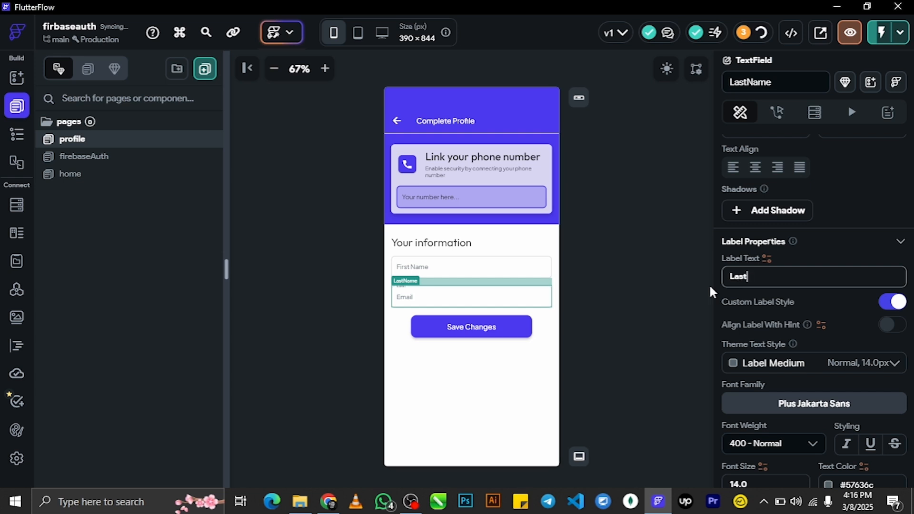
{"action": "type", "text": " n"}
{"action": "key", "text": "BackSpace"}
{"action": "key", "text": "BackSpace"}
{"action": "type", "text": "Name"}
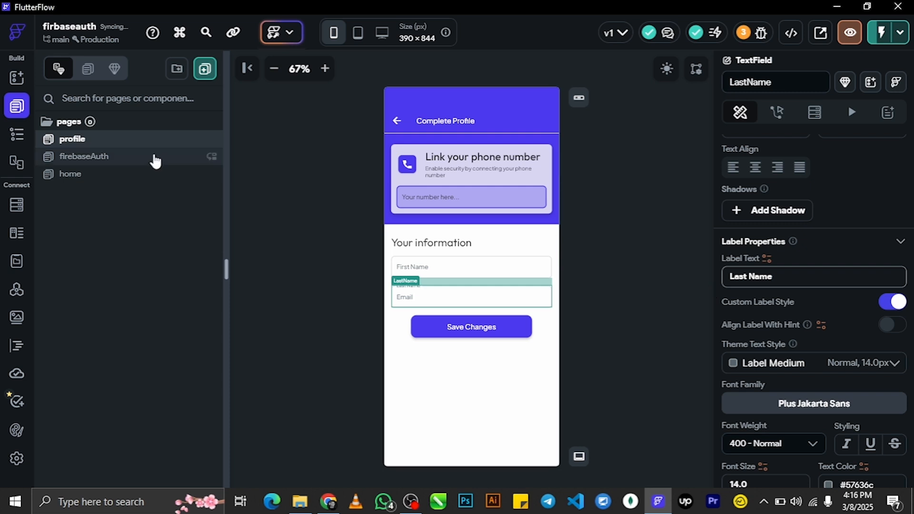
{"action": "left_click", "coordinate": [439, 291]}
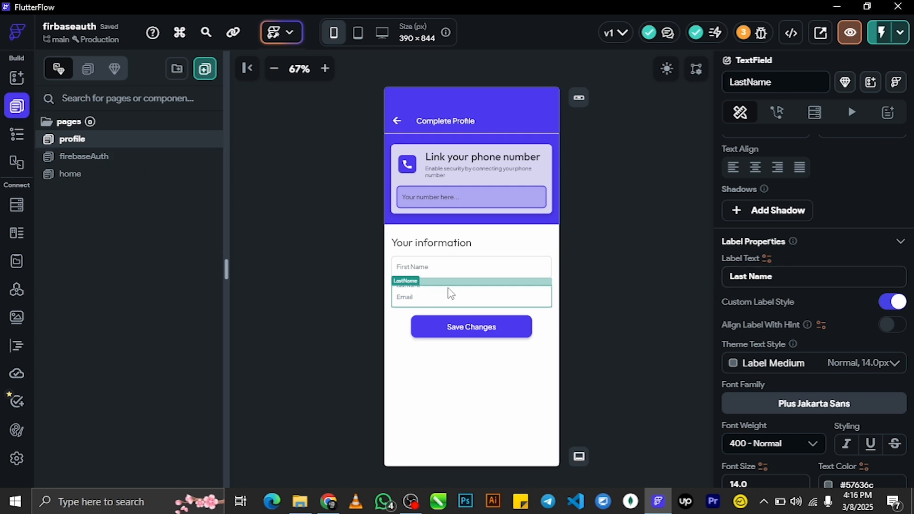
- Show the Widget Tree and locate the row holding the LastName field
{"action": "left_click", "coordinate": [16, 134]}
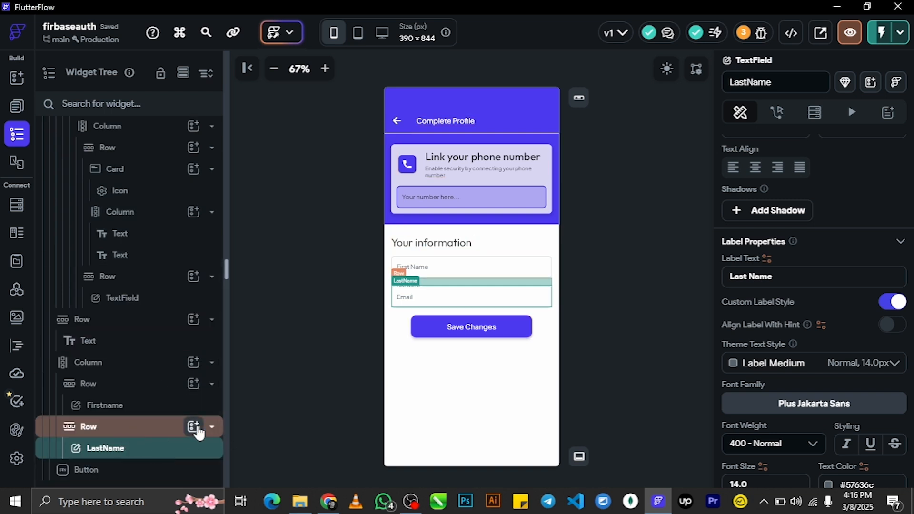
{"action": "left_click", "coordinate": [212, 426]}
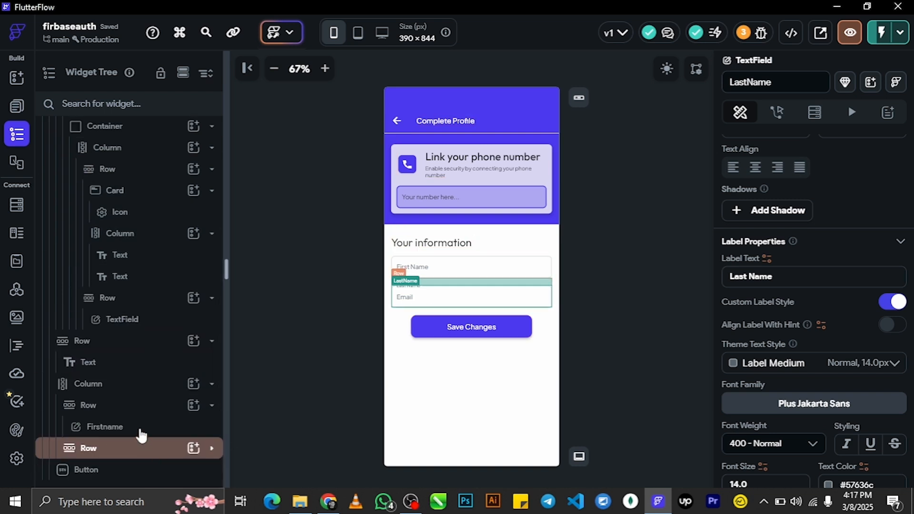
{"action": "left_click", "coordinate": [138, 450]}
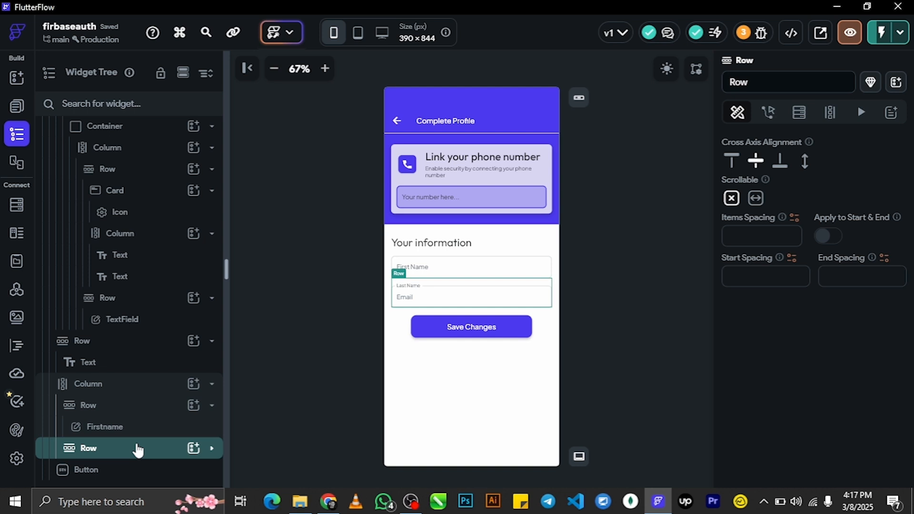
{"action": "left_click", "coordinate": [436, 371]}
{"action": "left_click", "coordinate": [450, 296]}
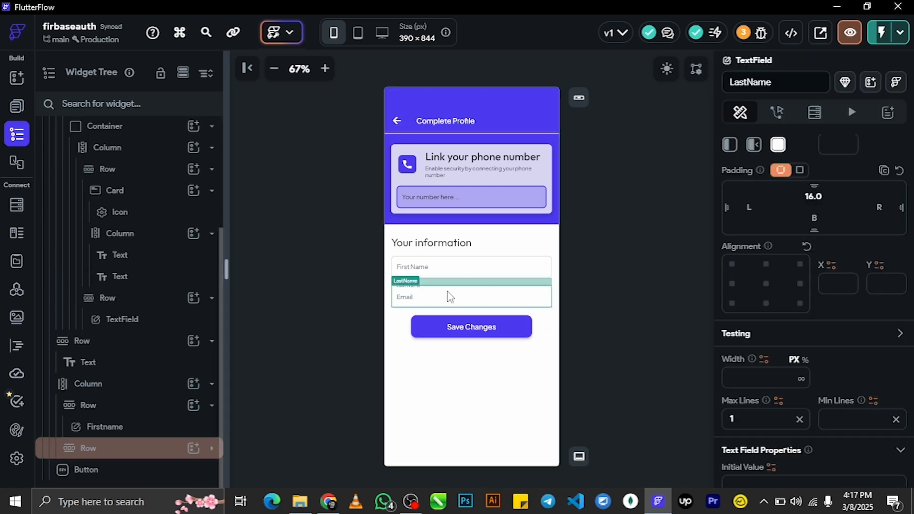
- Paste the copied field row into the form Column as a third field and select it
{"action": "right_click", "coordinate": [121, 459]}
{"action": "key", "text": "Escape"}
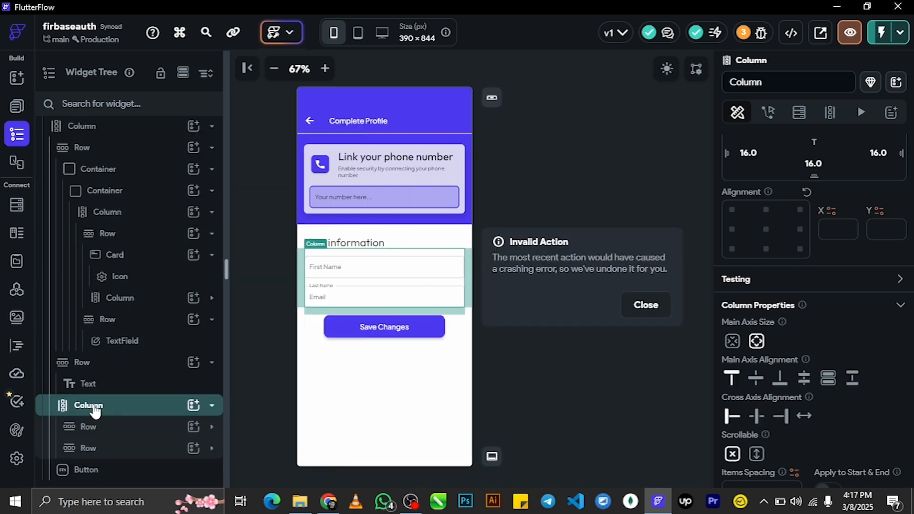
{"action": "right_click", "coordinate": [99, 409]}
{"action": "left_click", "coordinate": [177, 172]}
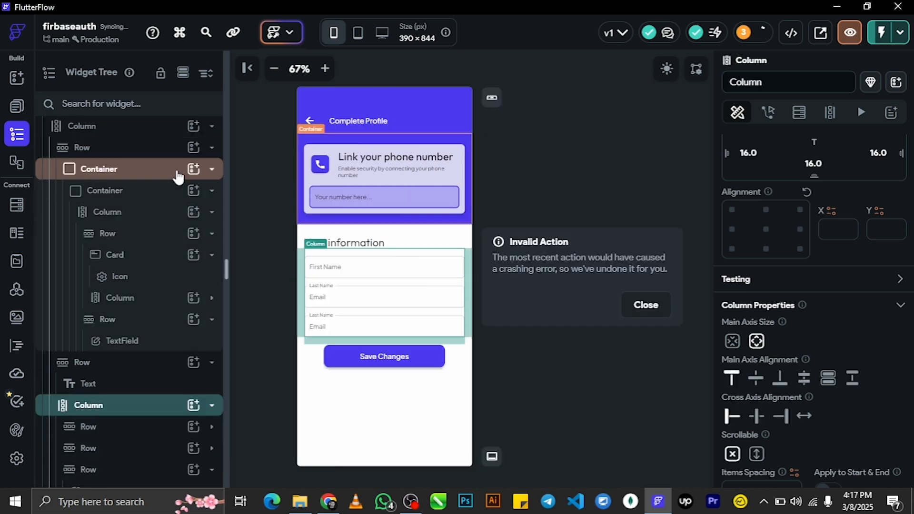
{"action": "left_click", "coordinate": [520, 382]}
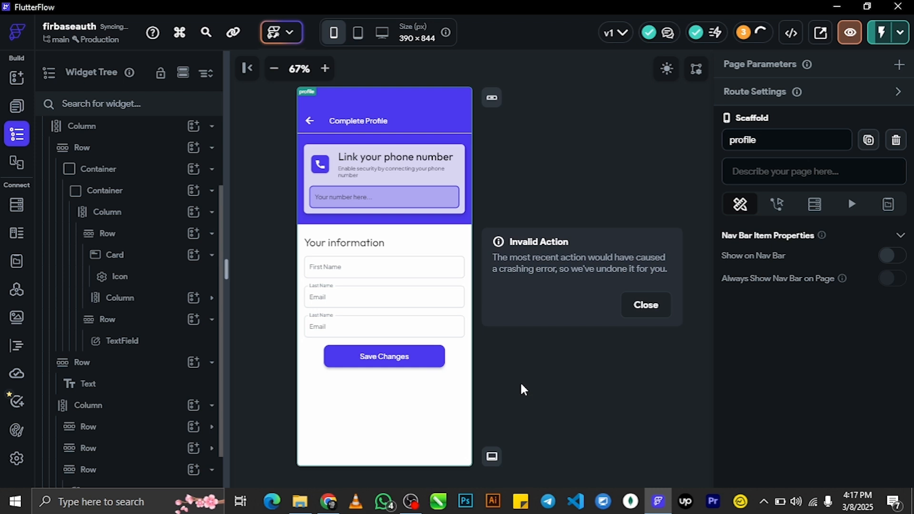
{"action": "left_click", "coordinate": [367, 333]}
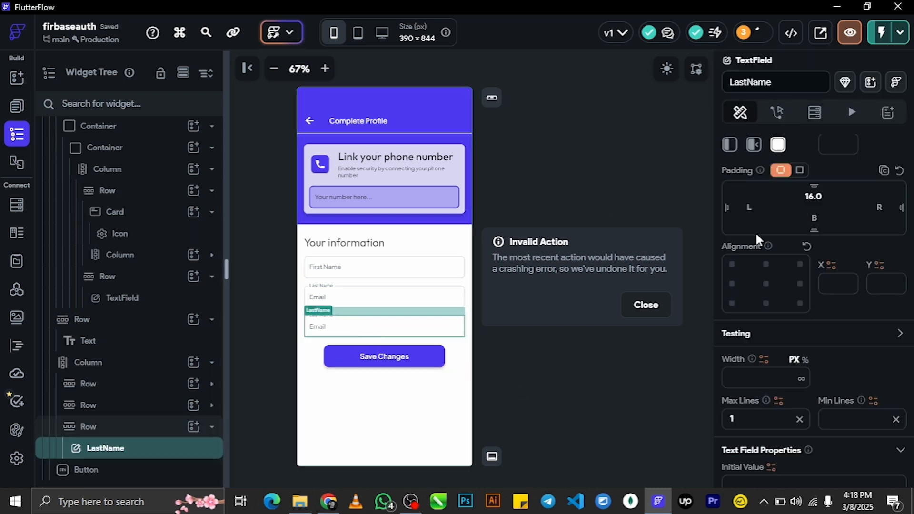
- Rename the third field's widget to 'Email' and review its hint text
{"action": "left_click", "coordinate": [776, 82]}
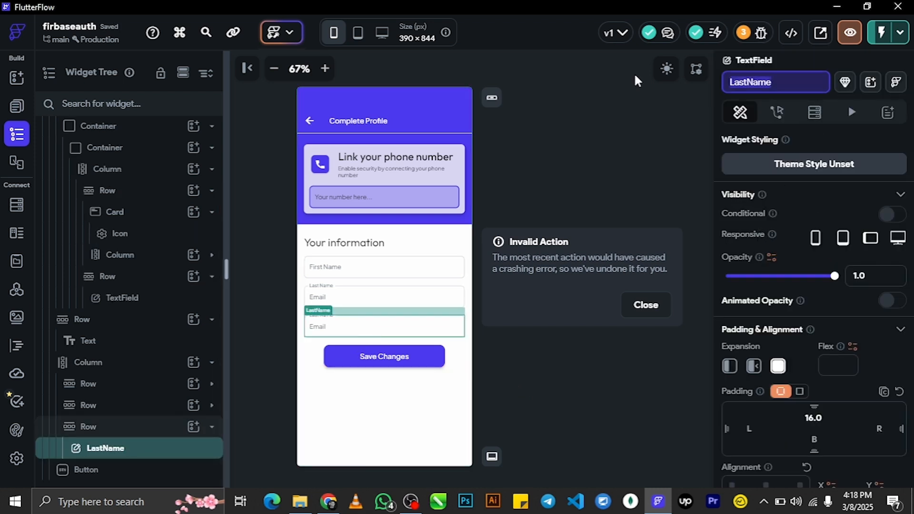
{"action": "key", "text": "BackSpace"}
{"action": "type", "text": "Email"}
{"action": "key", "text": "Return"}
{"action": "scroll", "coordinate": [841, 281], "scroll_direction": "down", "scroll_amount": 5}
{"action": "scroll", "coordinate": [814, 286], "scroll_direction": "down", "scroll_amount": 3}
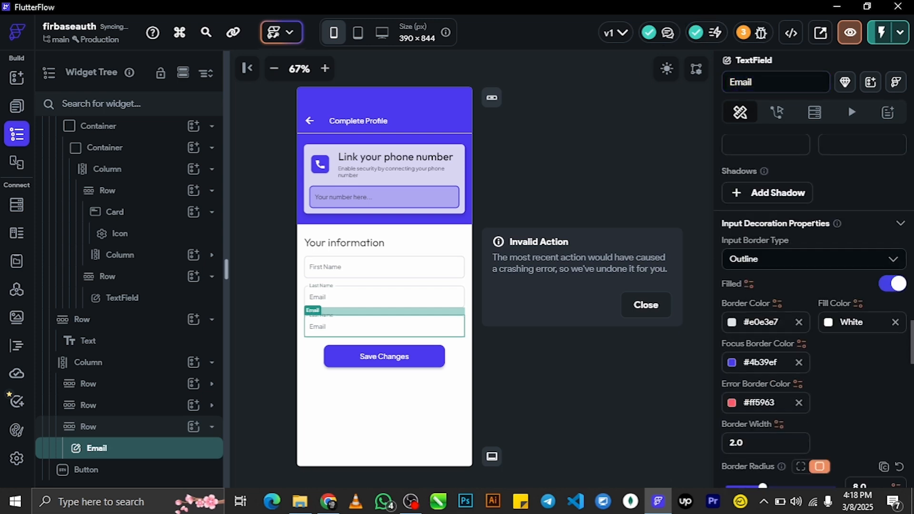
{"action": "scroll", "coordinate": [814, 286], "scroll_direction": "down", "scroll_amount": 10}
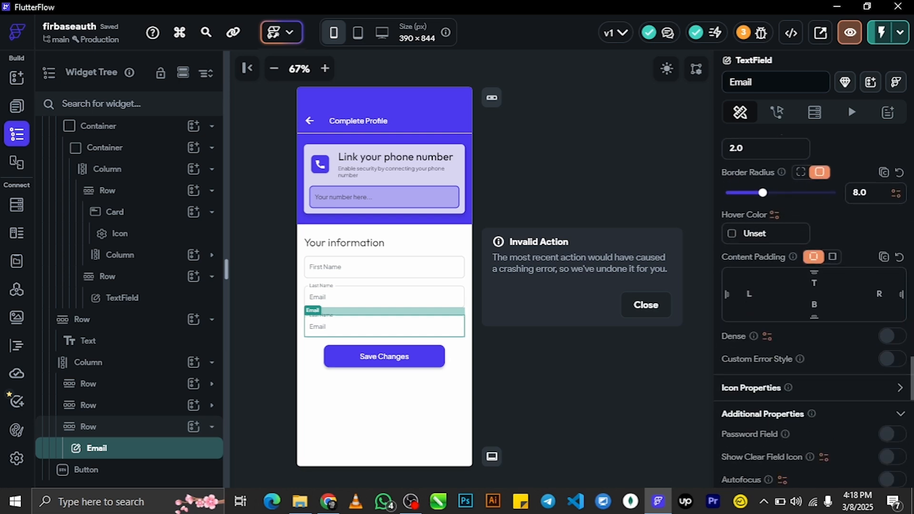
{"action": "scroll", "coordinate": [814, 310], "scroll_direction": "down", "scroll_amount": 2}
{"action": "scroll", "coordinate": [814, 310], "scroll_direction": "up", "scroll_amount": 12}
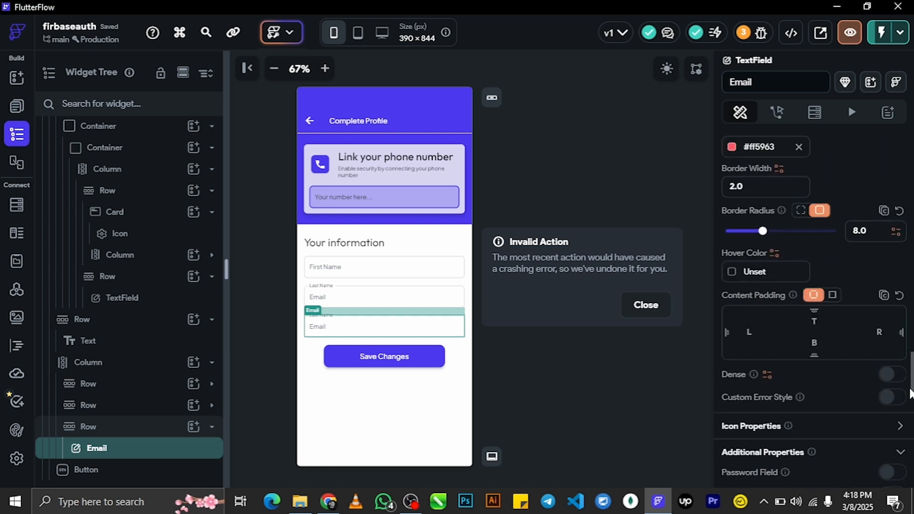
{"action": "scroll", "coordinate": [814, 309], "scroll_direction": "up", "scroll_amount": 5}
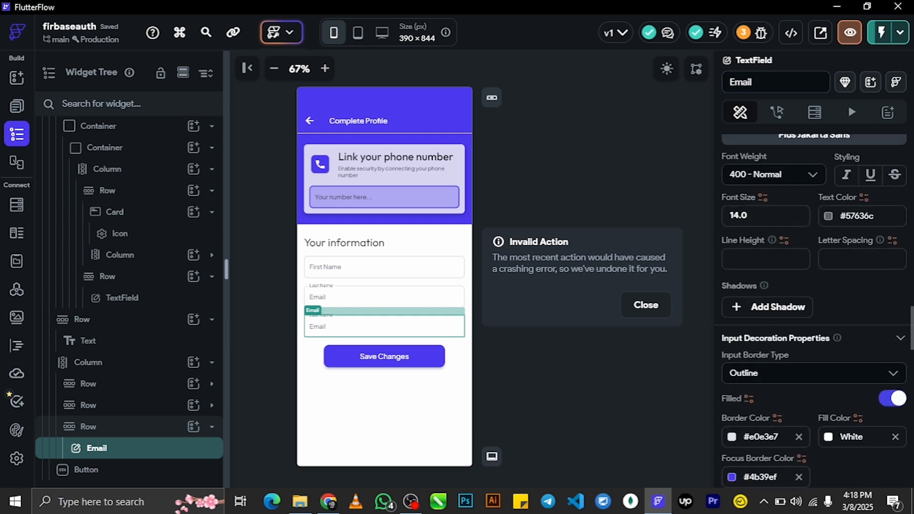
{"action": "scroll", "coordinate": [884, 310], "scroll_direction": "up", "scroll_amount": 1}
{"action": "left_click", "coordinate": [793, 259]}
{"action": "scroll", "coordinate": [788, 257], "scroll_direction": "up", "scroll_amount": 10}
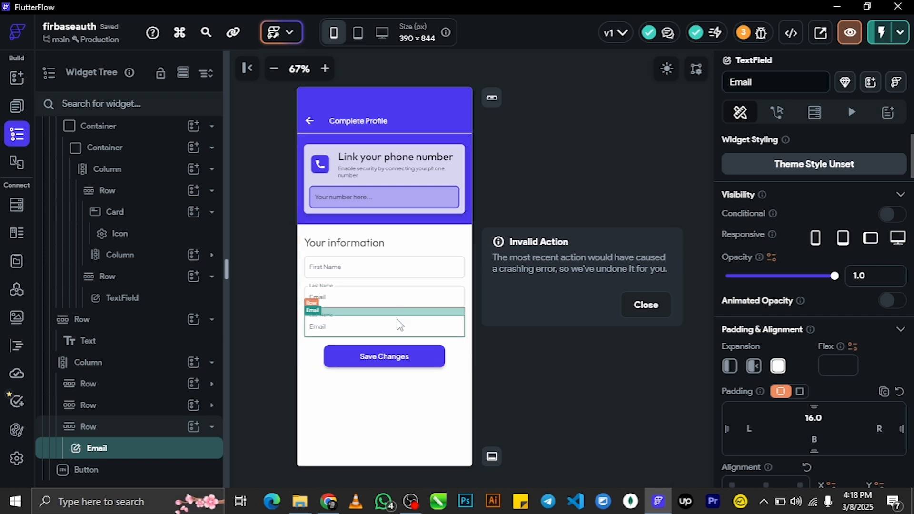
{"action": "left_click", "coordinate": [528, 396]}
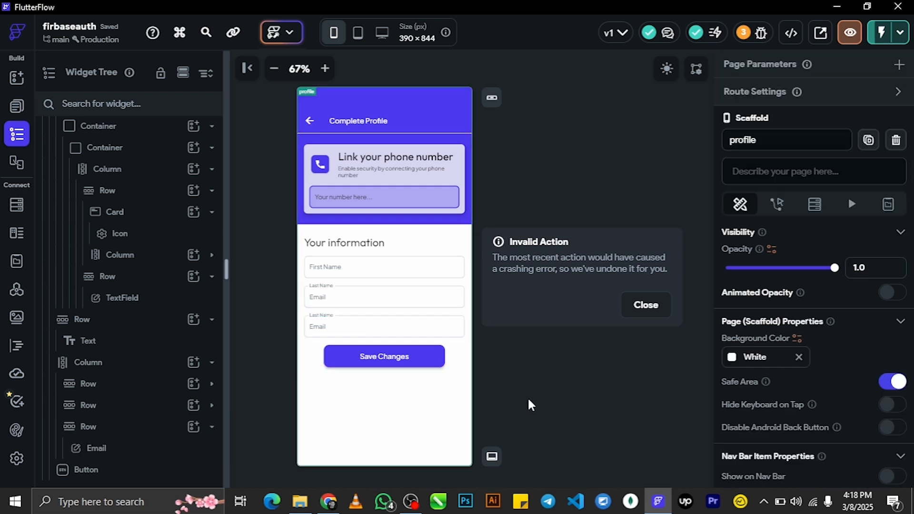
- Select the LastName field and copy its widget name
{"action": "left_click", "coordinate": [395, 286]}
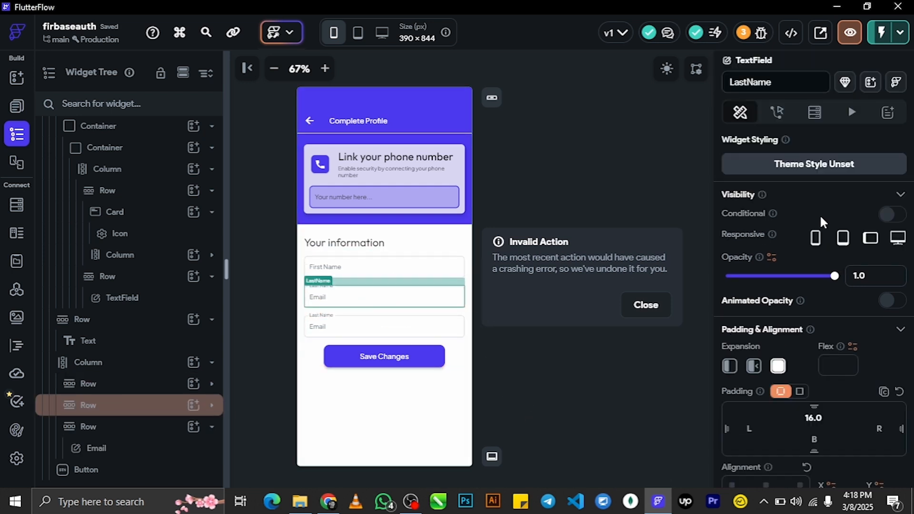
{"action": "left_click_drag", "start_coordinate": [793, 82], "coordinate": [601, 78]}
{"action": "key", "text": "ctrl+c"}
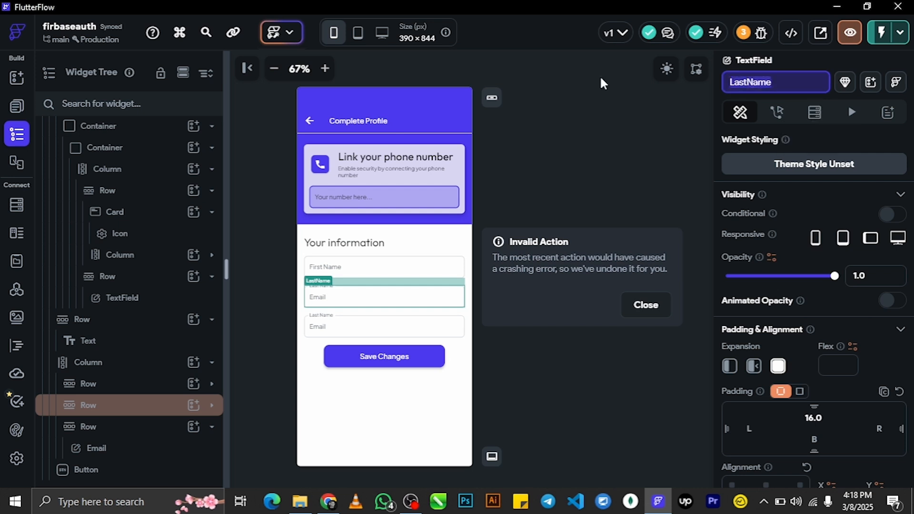
{"action": "scroll", "coordinate": [814, 281], "scroll_direction": "down", "scroll_amount": 9}
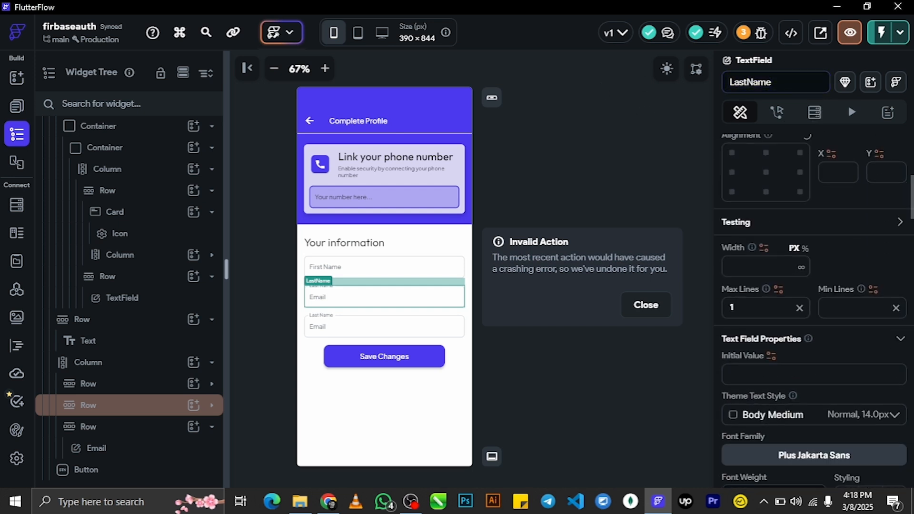
{"action": "scroll", "coordinate": [912, 249], "scroll_direction": "down", "scroll_amount": 8}
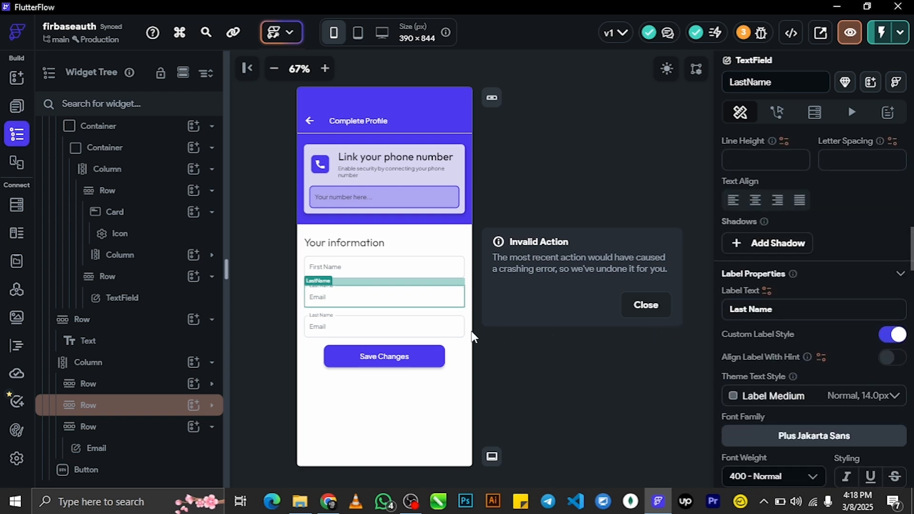
{"action": "left_click", "coordinate": [551, 378]}
{"action": "left_click", "coordinate": [394, 290]}
{"action": "left_click", "coordinate": [388, 298]}
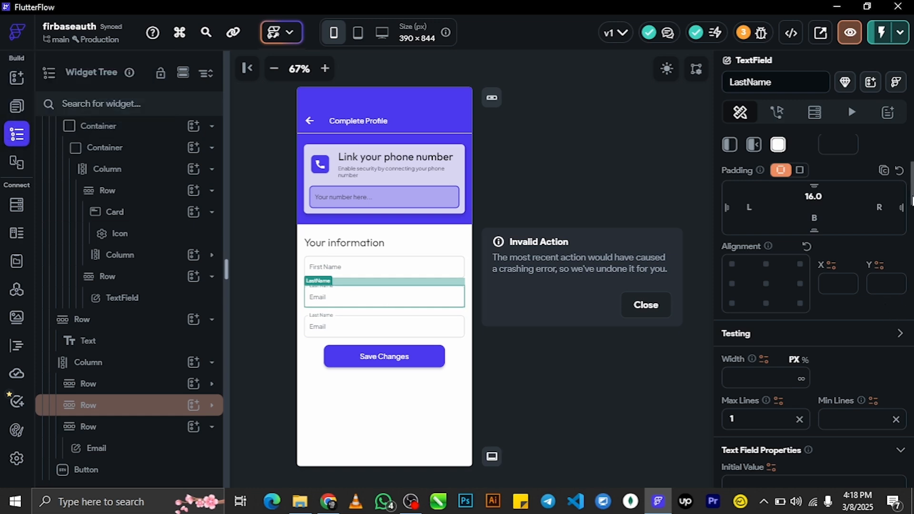
- Replace the LastName field's hint text with 'Last Name'
{"action": "scroll", "coordinate": [814, 310], "scroll_direction": "down", "scroll_amount": 10}
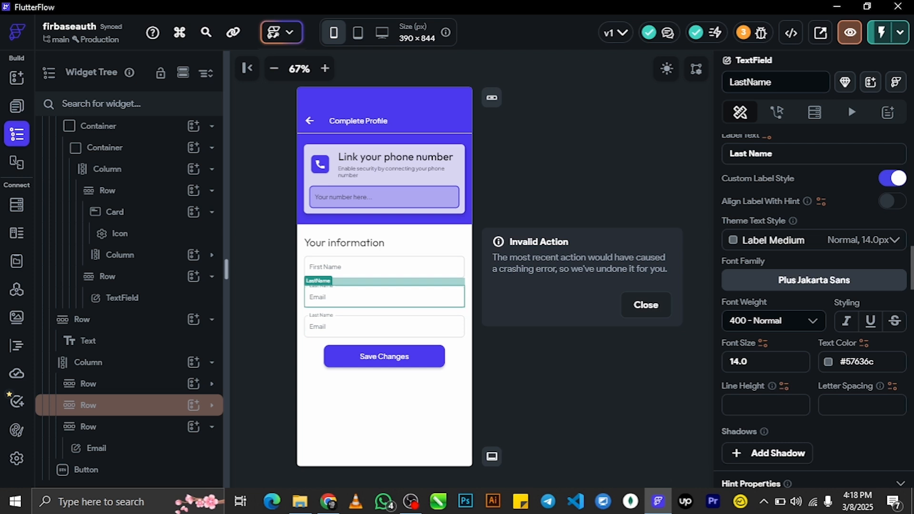
{"action": "scroll", "coordinate": [814, 310], "scroll_direction": "down", "scroll_amount": 1}
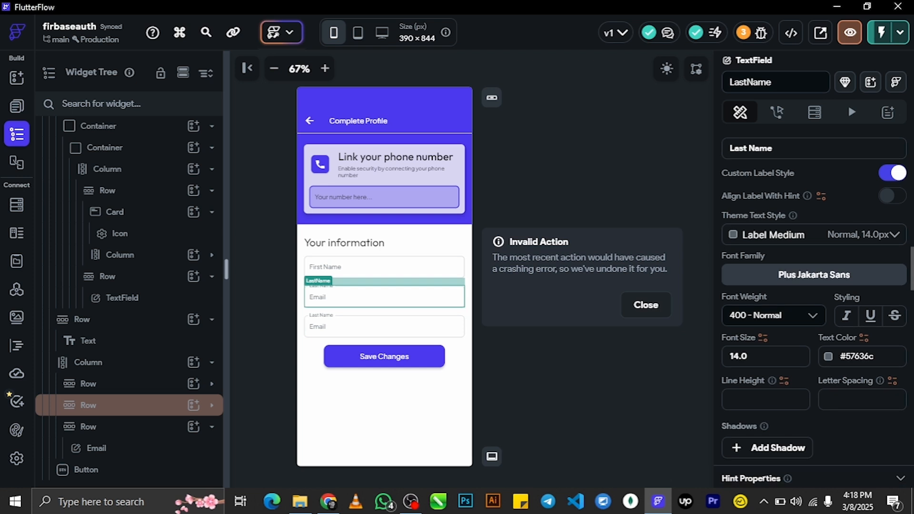
{"action": "scroll", "coordinate": [814, 310], "scroll_direction": "down", "scroll_amount": 5}
{"action": "left_click", "coordinate": [767, 308]}
{"action": "key", "text": "ctrl+a"}
{"action": "key", "text": "ctrl+v"}
{"action": "left_click", "coordinate": [750, 309]}
{"action": "left_click", "coordinate": [352, 326]}
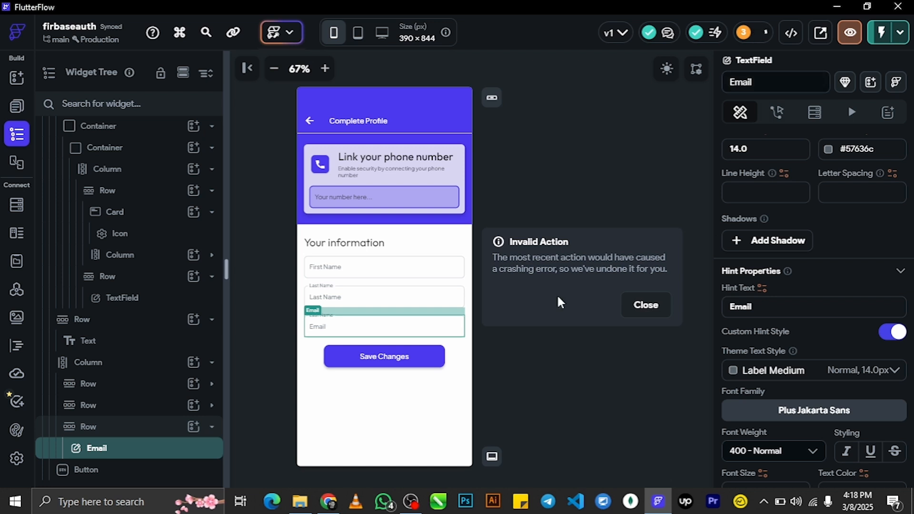
- Set the Email field's Keyboard Type to Email Address, leaving First and Last Name on Text
{"action": "left_click", "coordinate": [759, 311]}
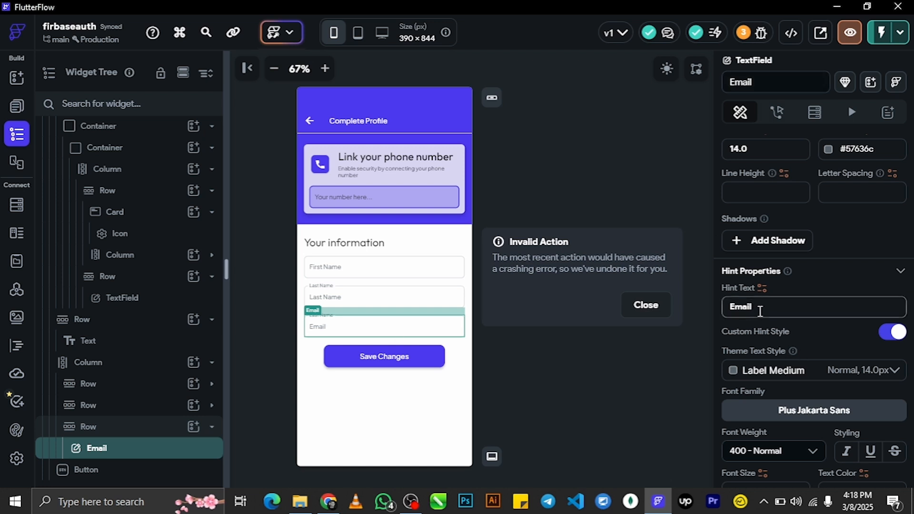
{"action": "scroll", "coordinate": [892, 302], "scroll_direction": "down", "scroll_amount": 5}
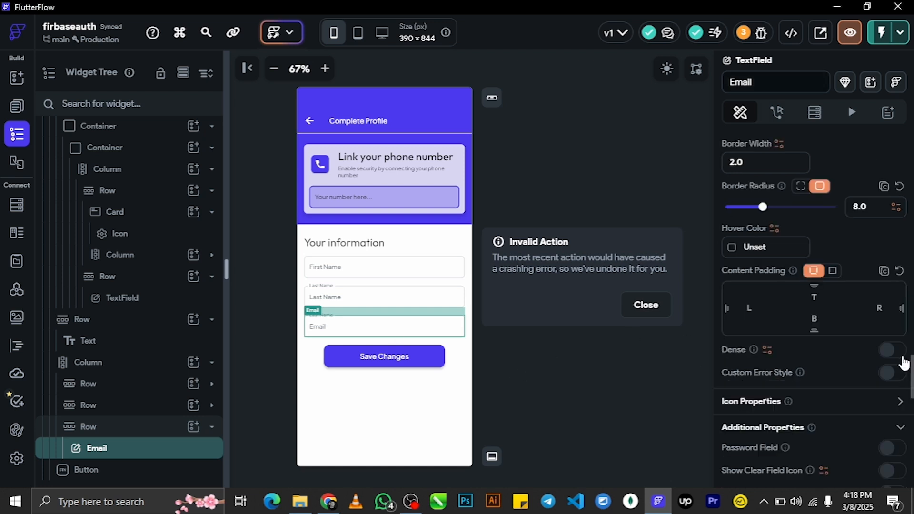
{"action": "scroll", "coordinate": [814, 310], "scroll_direction": "down", "scroll_amount": 10}
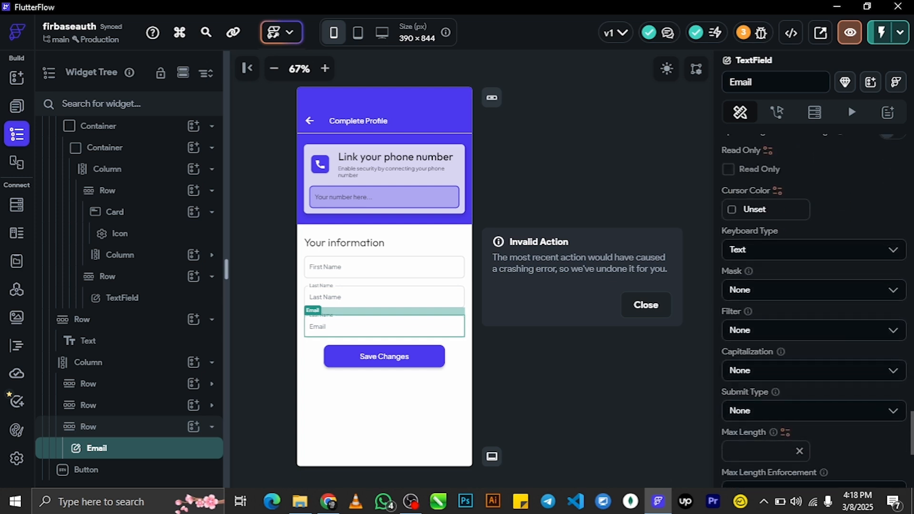
{"action": "left_click", "coordinate": [794, 251]}
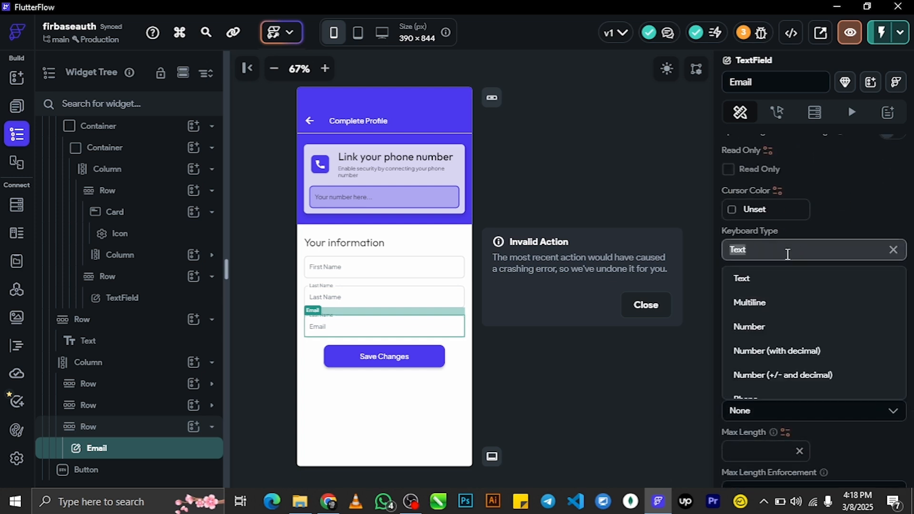
{"action": "type", "text": "ema"}
{"action": "left_click", "coordinate": [770, 283]}
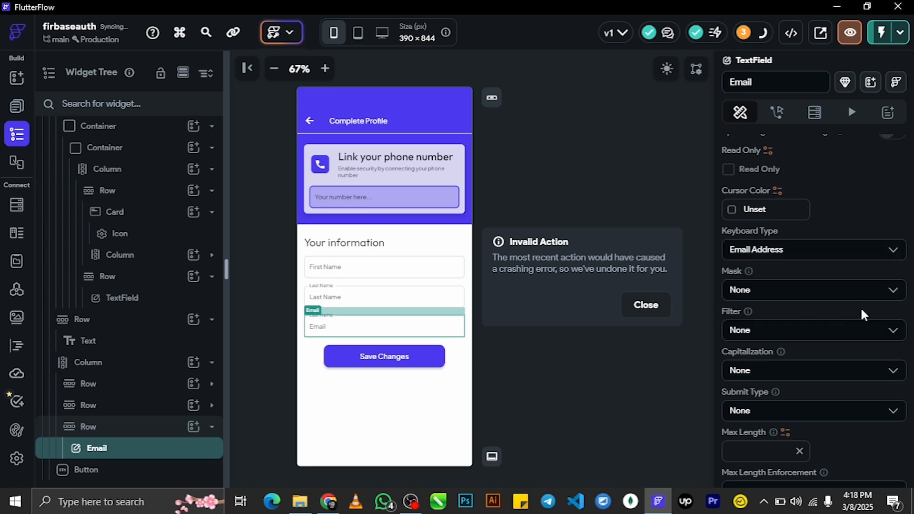
{"action": "left_click", "coordinate": [387, 304]}
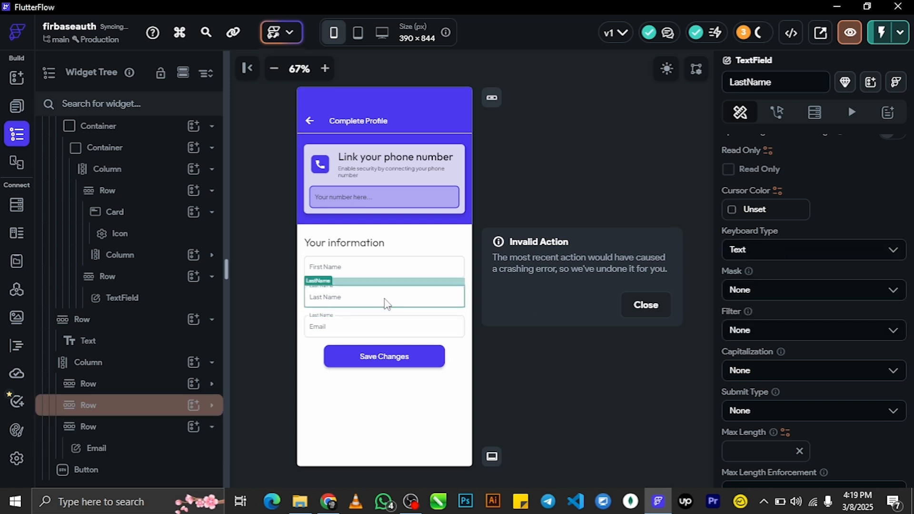
{"action": "left_click", "coordinate": [385, 264]}
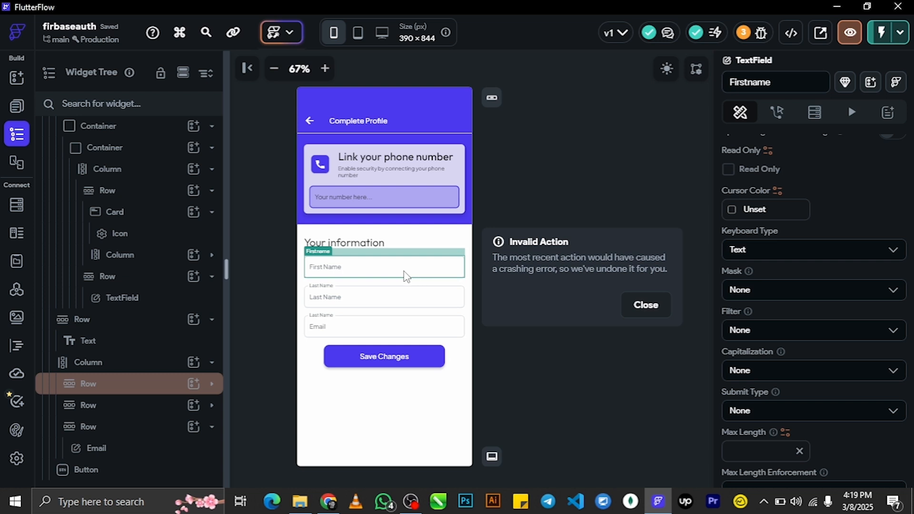
- Name the phone number input widget 'phoneNumber'
{"action": "left_click", "coordinate": [369, 203]}
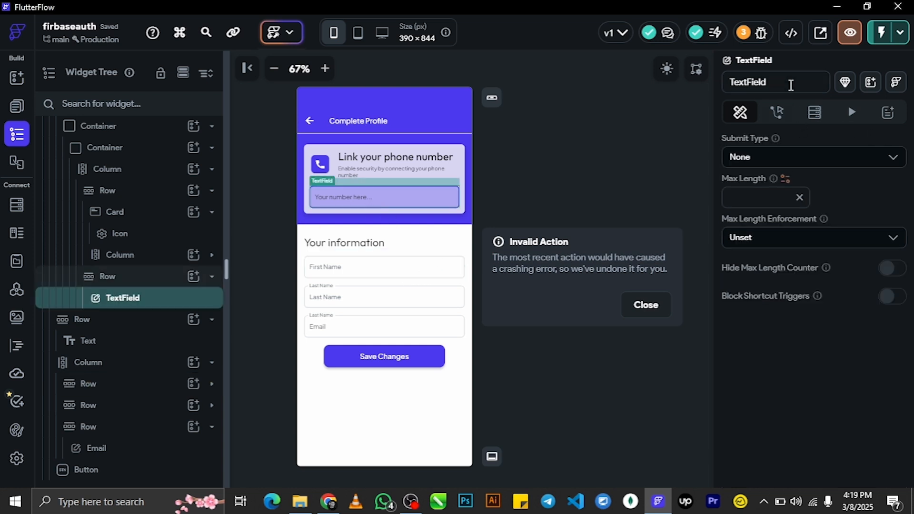
{"action": "left_click", "coordinate": [773, 81]}
{"action": "type", "text": "ph"}
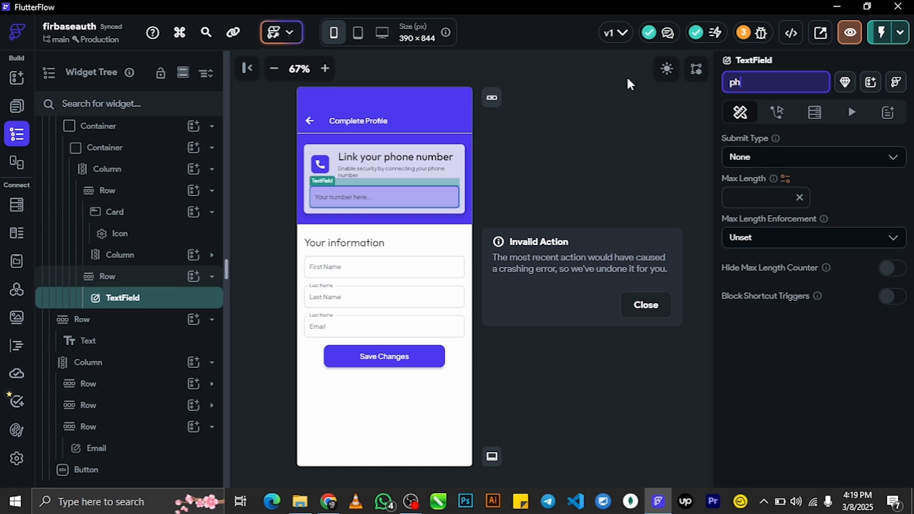
{"action": "type", "text": "one"}
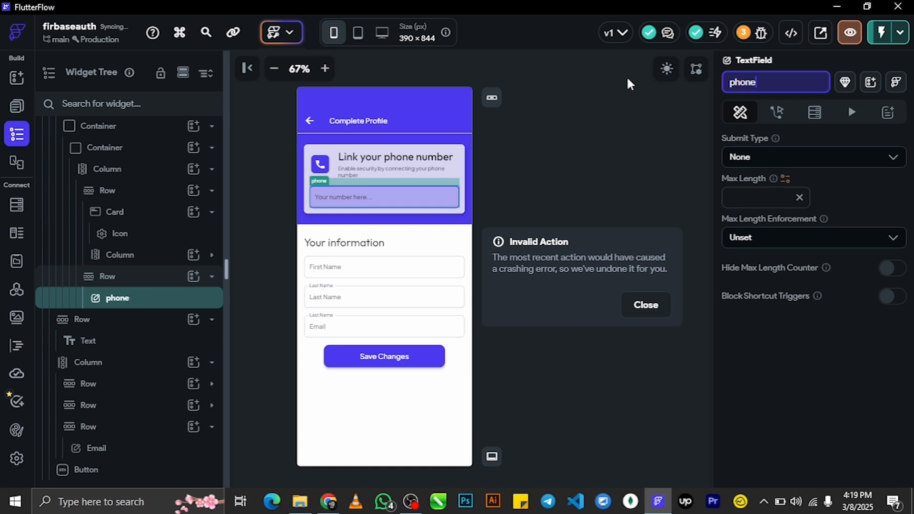
{"action": "type", "text": "Number"}
- Keep Submit Type None and length enforcement Unset, enter Max Length 1, and close the Invalid Action warning
{"action": "left_click", "coordinate": [810, 158]}
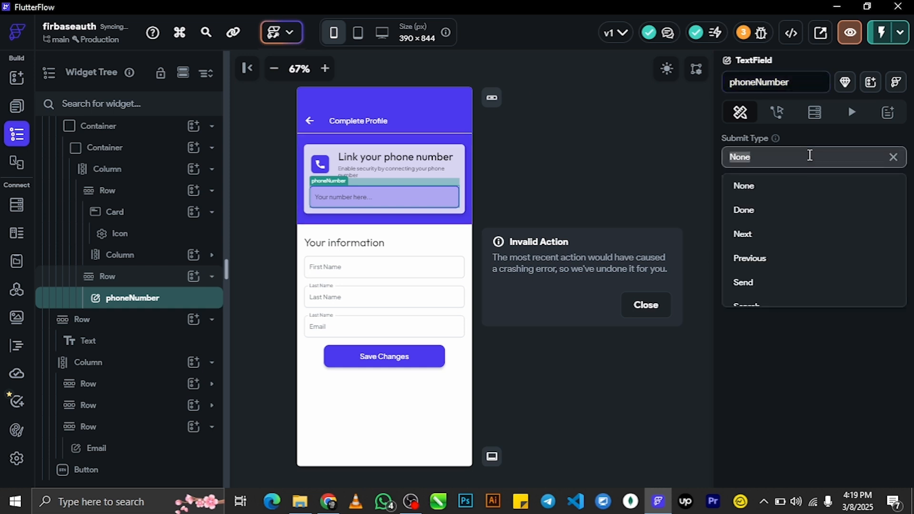
{"action": "scroll", "coordinate": [803, 228], "scroll_direction": "down", "scroll_amount": 1}
{"action": "scroll", "coordinate": [802, 242], "scroll_direction": "up", "scroll_amount": 1}
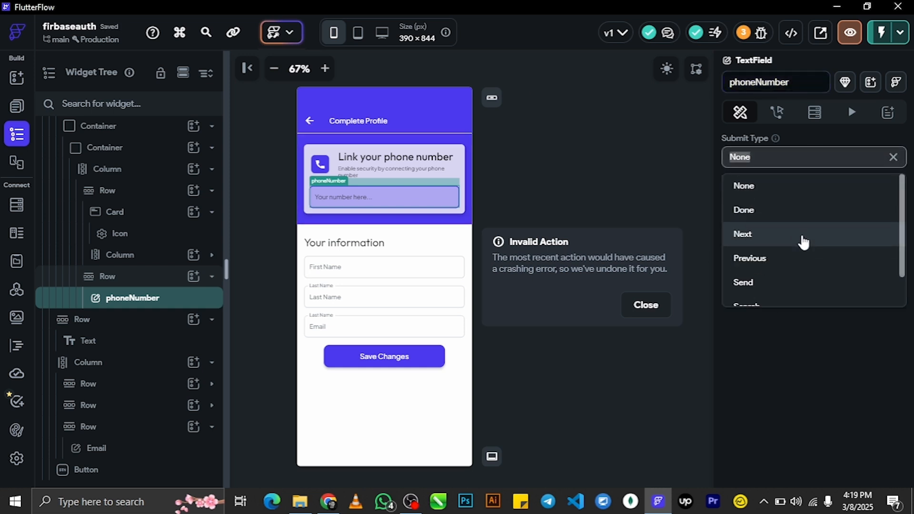
{"action": "scroll", "coordinate": [805, 223], "scroll_direction": "down", "scroll_amount": 1}
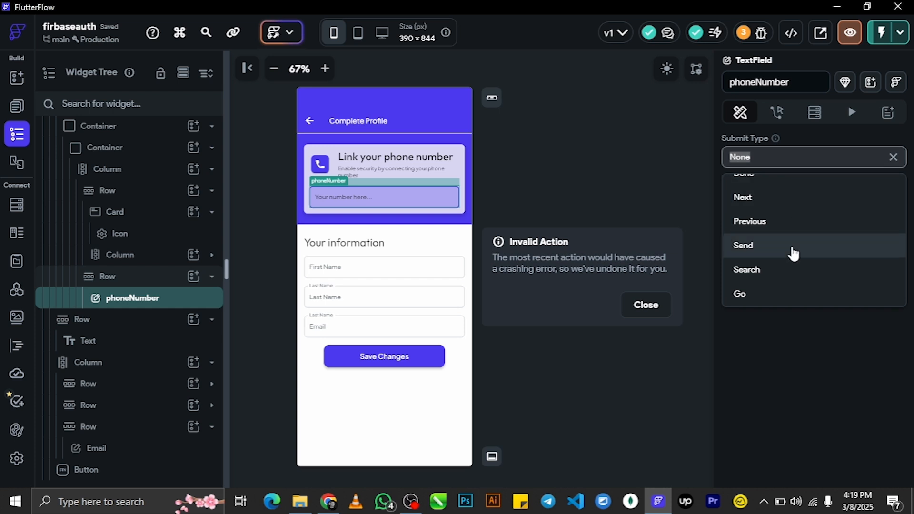
{"action": "left_click", "coordinate": [818, 138]}
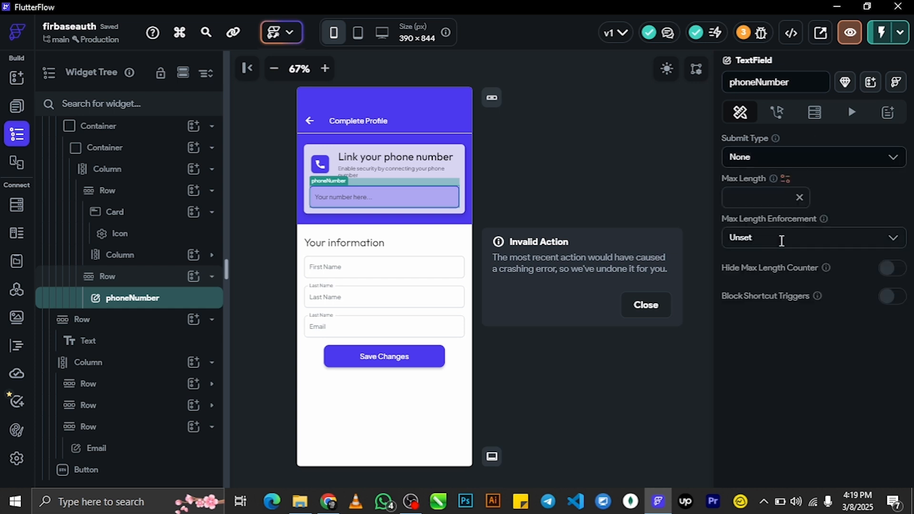
{"action": "left_click", "coordinate": [800, 233]}
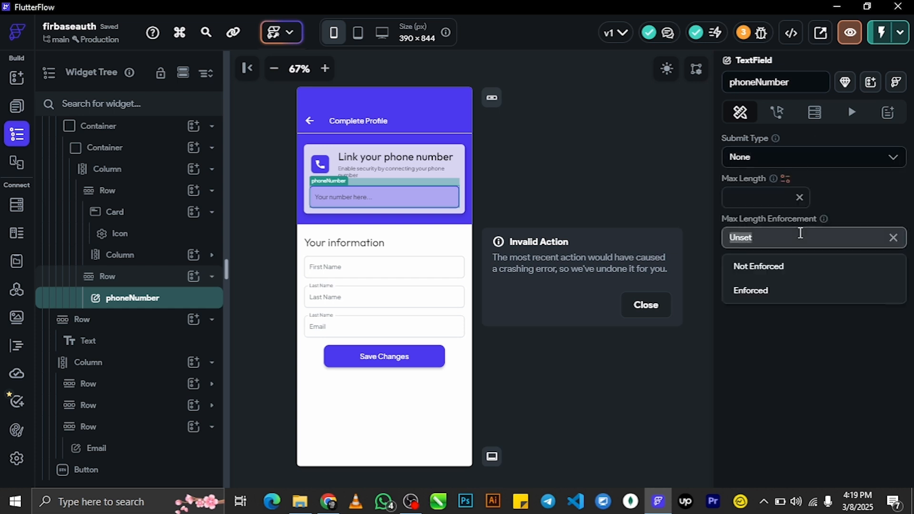
{"action": "left_click", "coordinate": [866, 187]}
{"action": "left_click", "coordinate": [760, 195]}
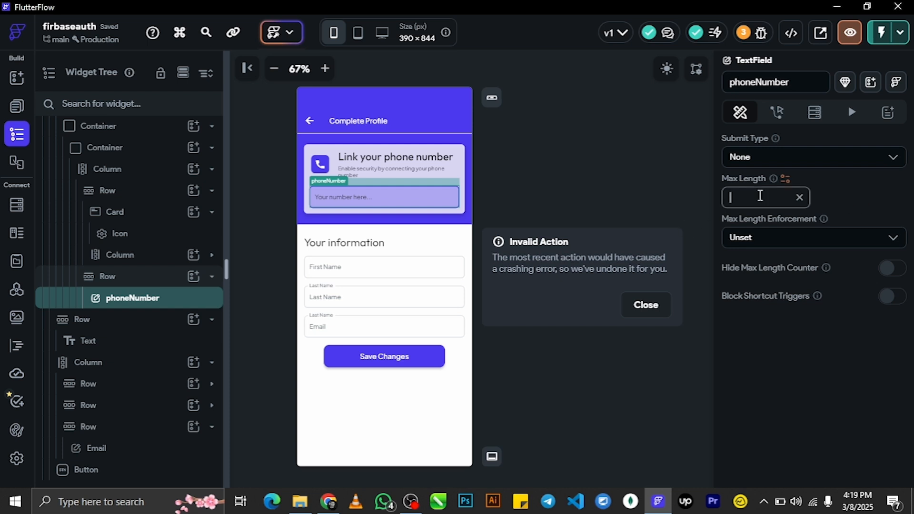
{"action": "type", "text": "1"}
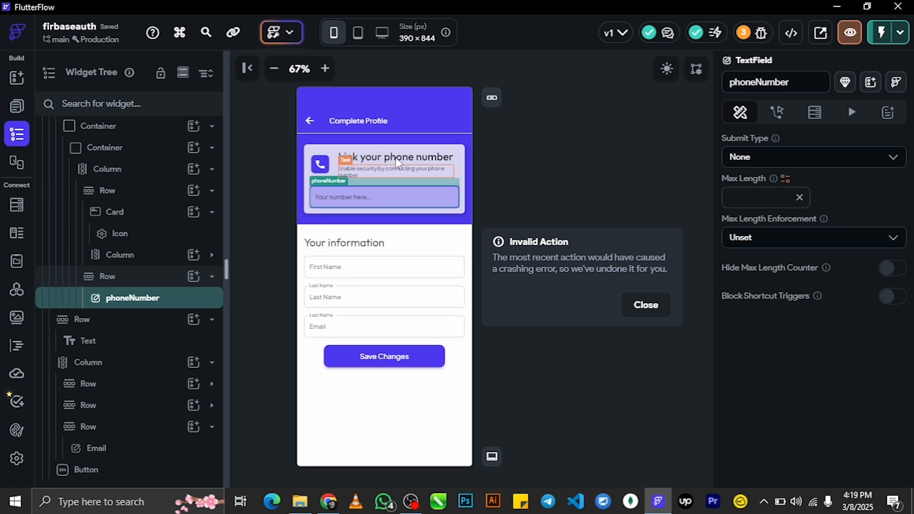
{"action": "left_click", "coordinate": [648, 352]}
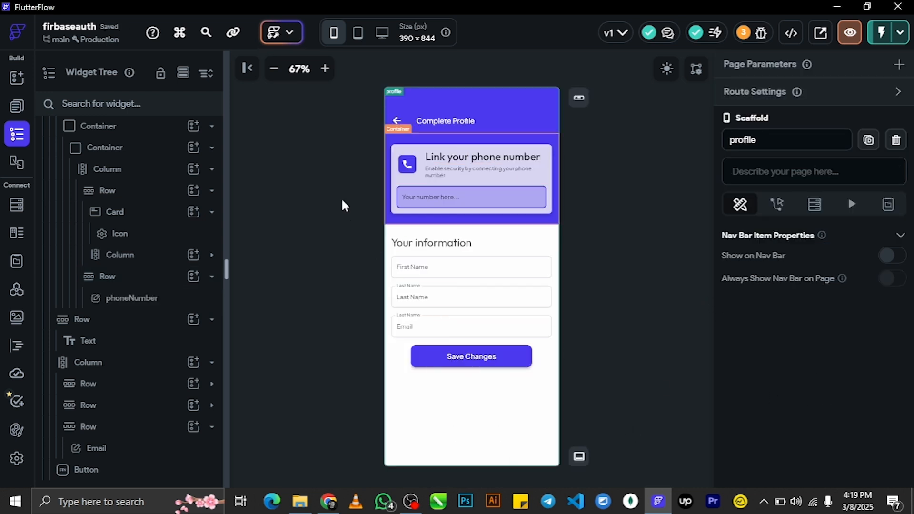
- Select the Save Changes button and open its Action Flow Editor from the Actions panel
{"action": "left_click", "coordinate": [477, 358]}
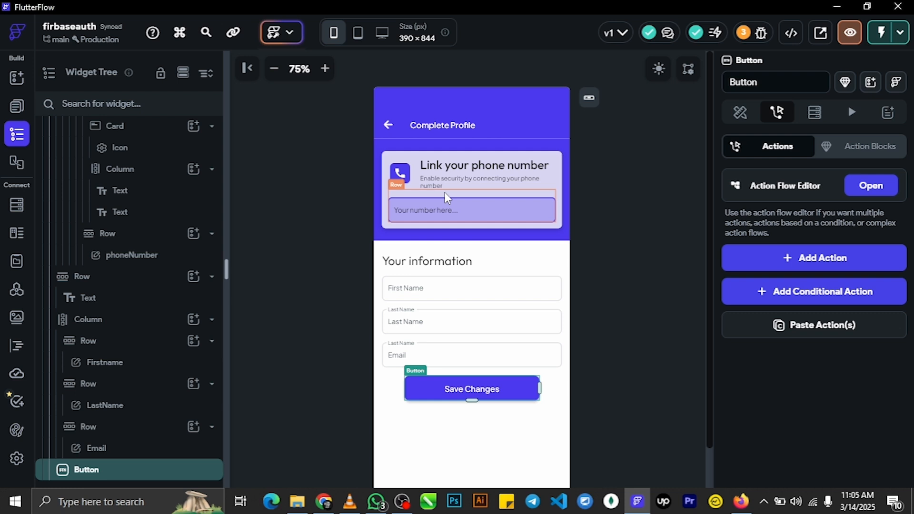
{"action": "left_click", "coordinate": [486, 422]}
{"action": "left_click", "coordinate": [486, 395]}
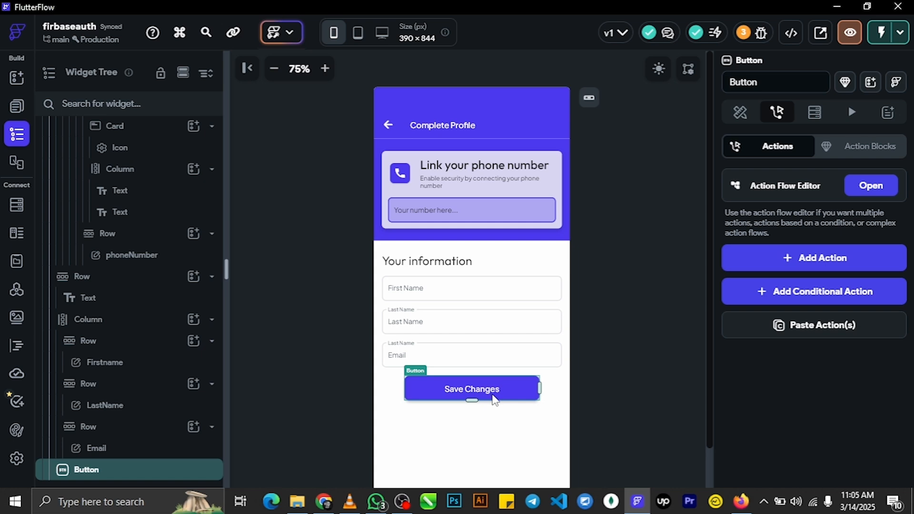
{"action": "left_click", "coordinate": [876, 187]}
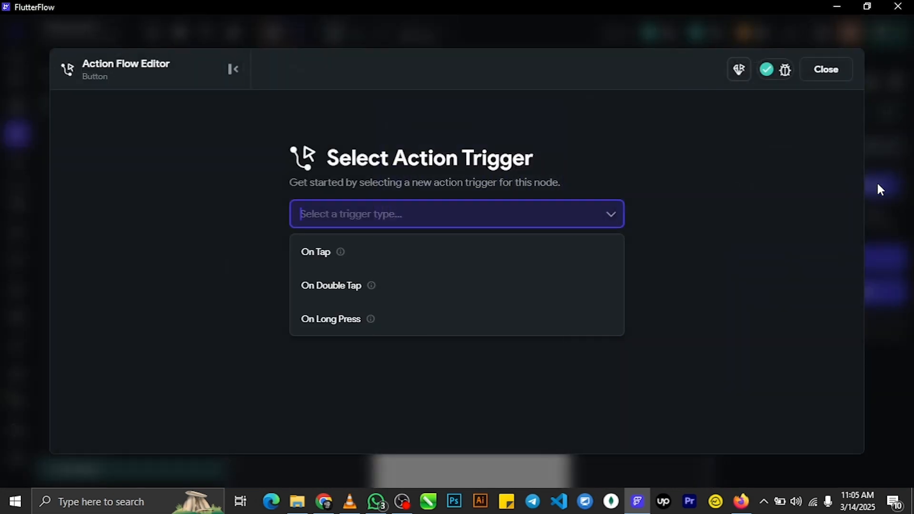
- Choose On Tap as the trigger, add Action 1, and search actions for 'bac'
{"action": "left_click", "coordinate": [350, 260]}
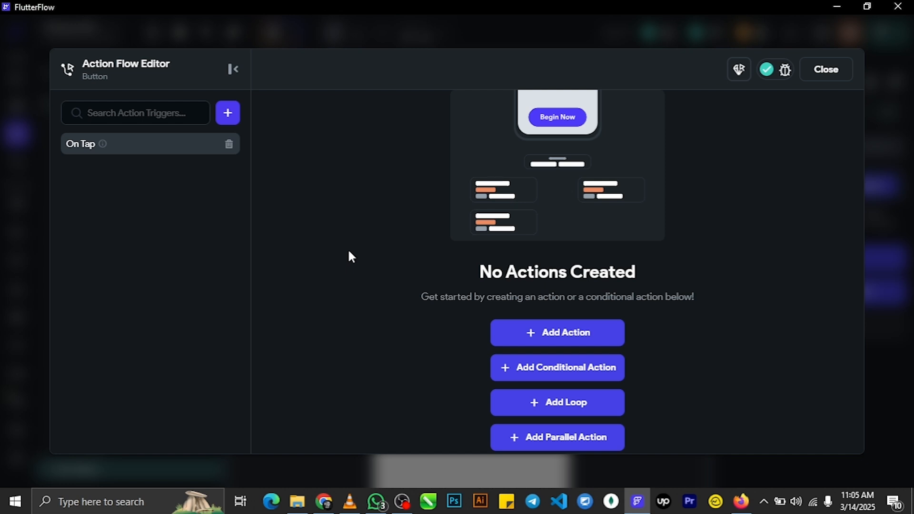
{"action": "left_click", "coordinate": [574, 335]}
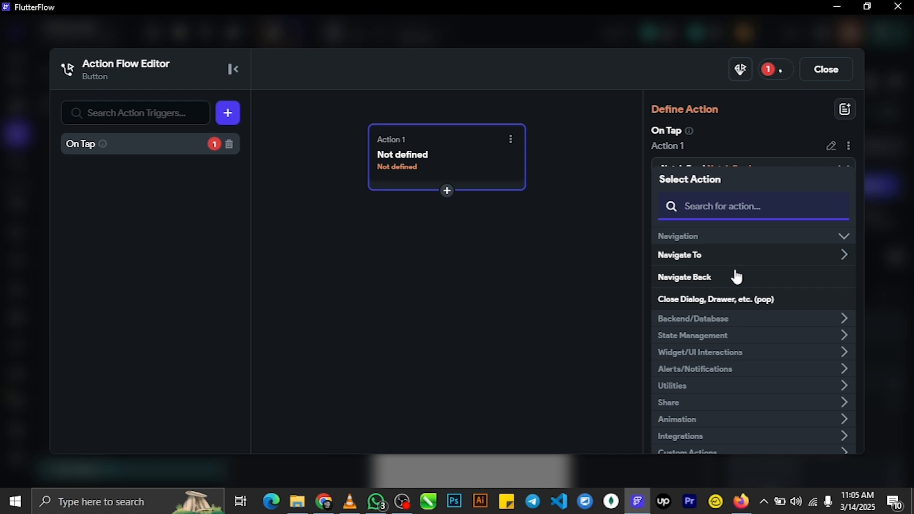
{"action": "type", "text": "back"}
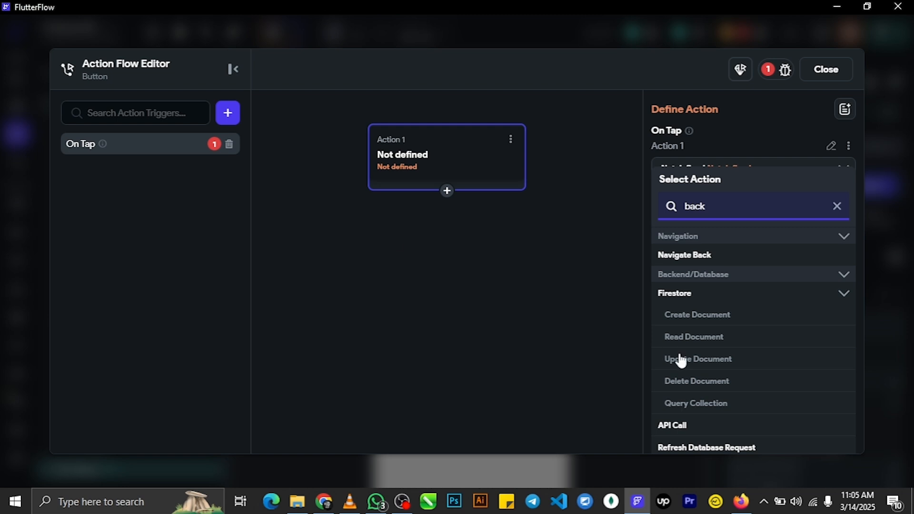
- Make Action 1 a Firestore Update Document on the authenticated user's reference
{"action": "left_click", "coordinate": [703, 361]}
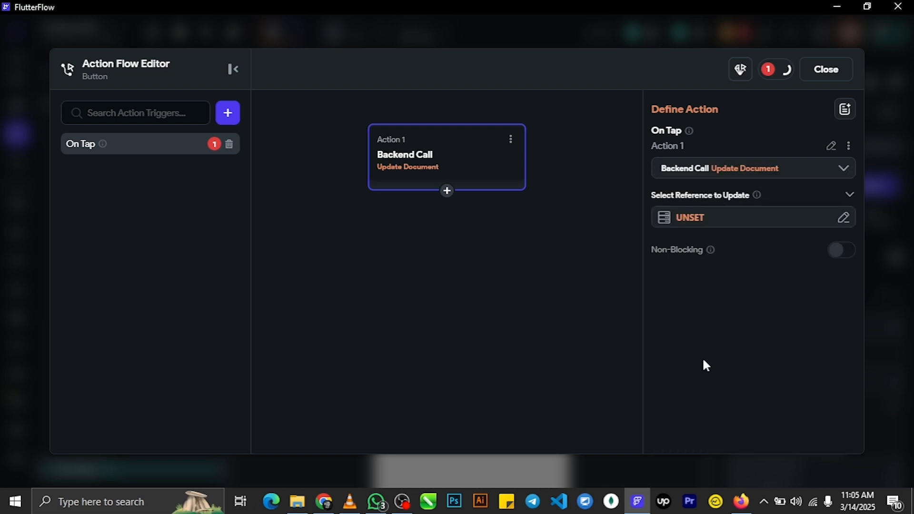
{"action": "left_click", "coordinate": [695, 219]}
{"action": "left_click", "coordinate": [546, 295]}
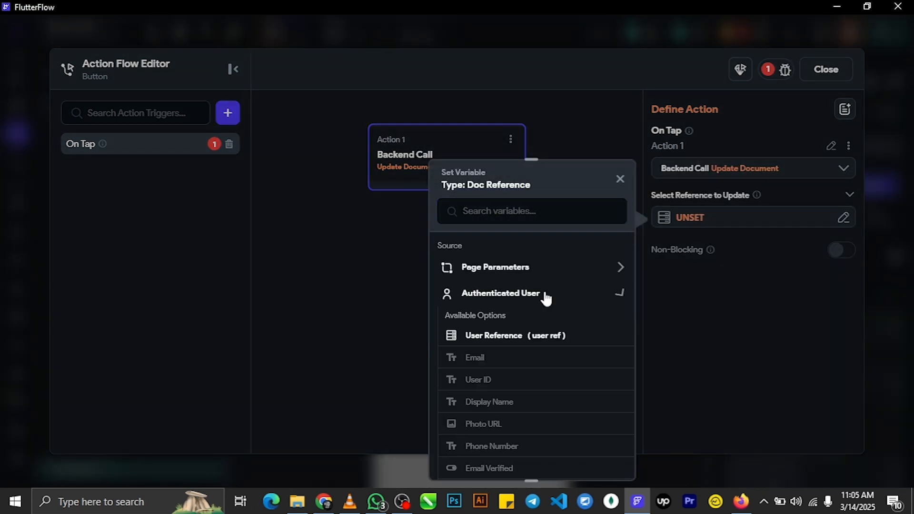
{"action": "left_click", "coordinate": [528, 337]}
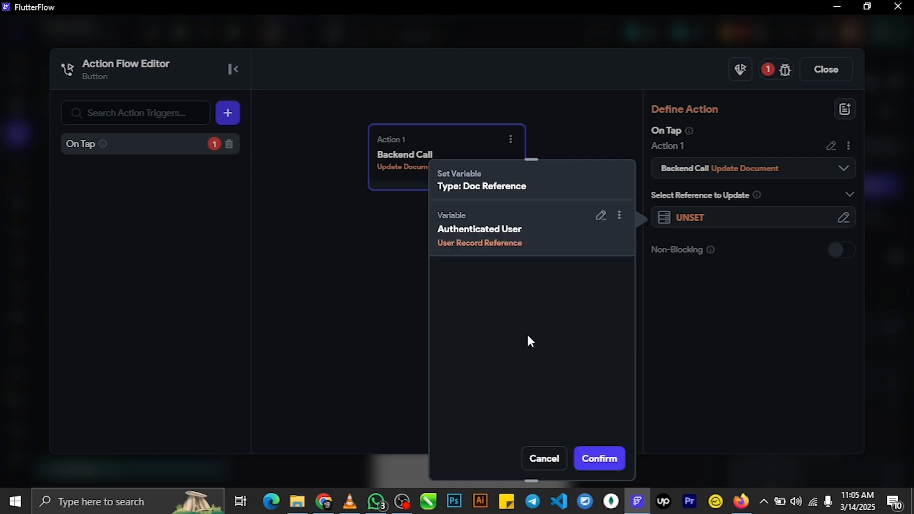
{"action": "left_click", "coordinate": [592, 461]}
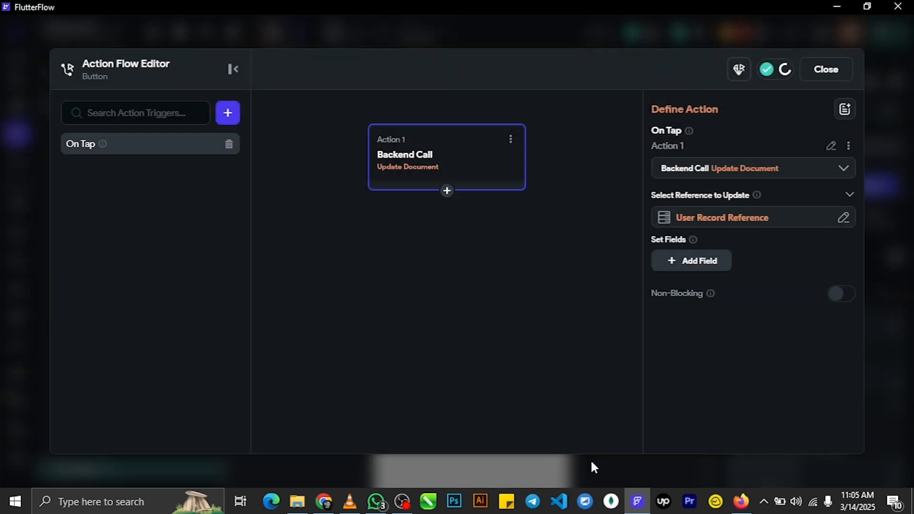
- Add a phone_number field set from the phoneNumber widget state
{"action": "left_click", "coordinate": [689, 272]}
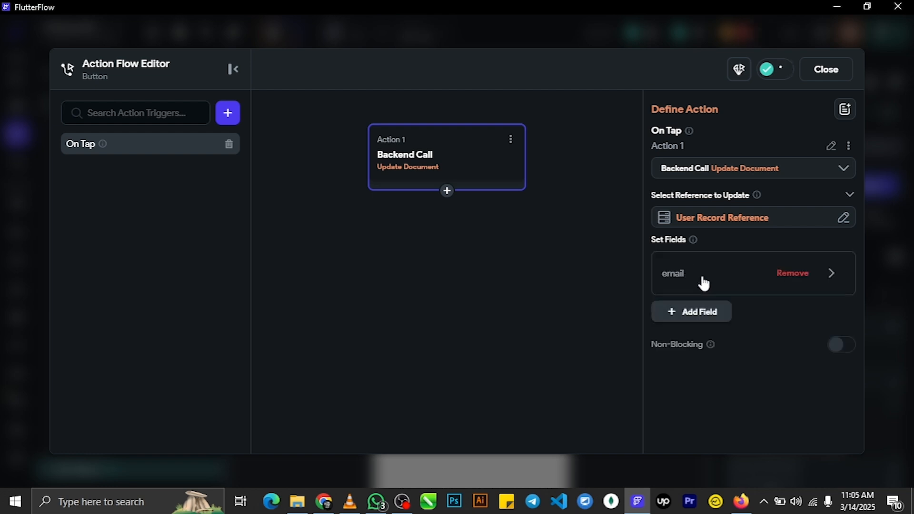
{"action": "left_click", "coordinate": [702, 285]}
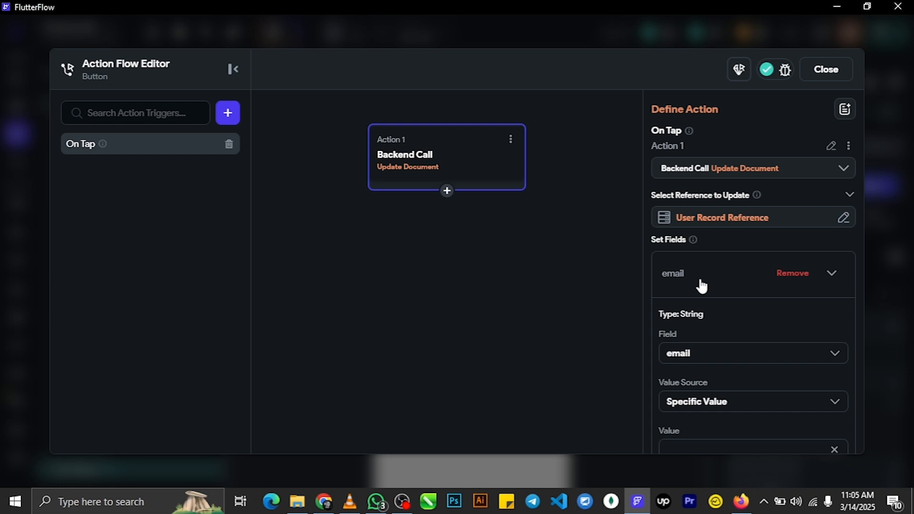
{"action": "left_click", "coordinate": [741, 354]}
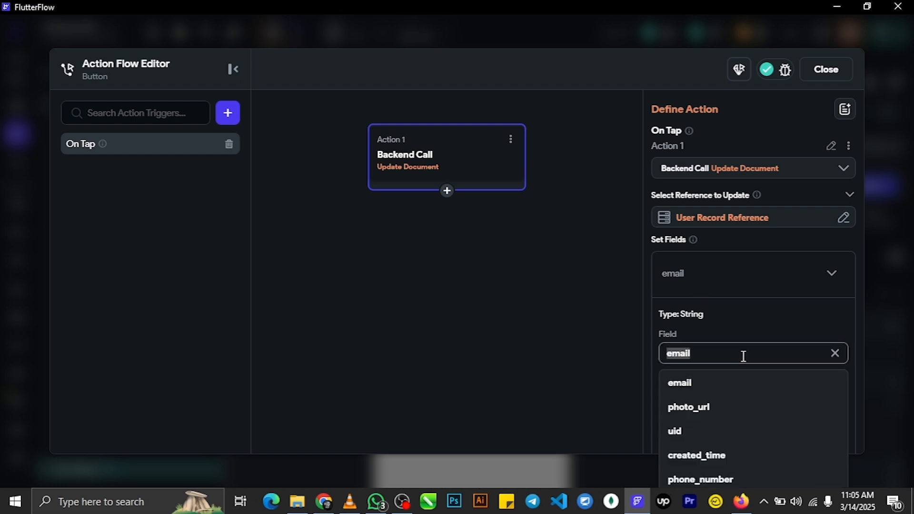
{"action": "left_click", "coordinate": [724, 480]}
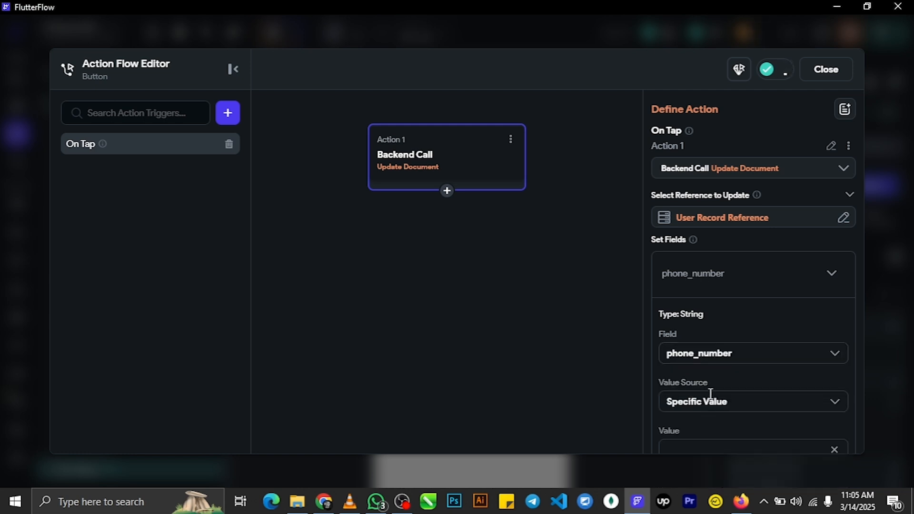
{"action": "left_click", "coordinate": [710, 399]}
{"action": "left_click", "coordinate": [723, 469]}
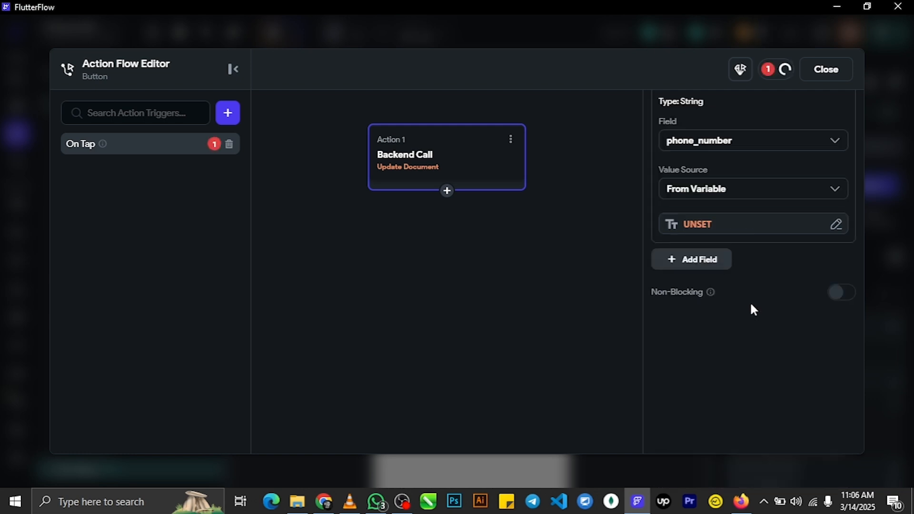
{"action": "left_click", "coordinate": [723, 223]}
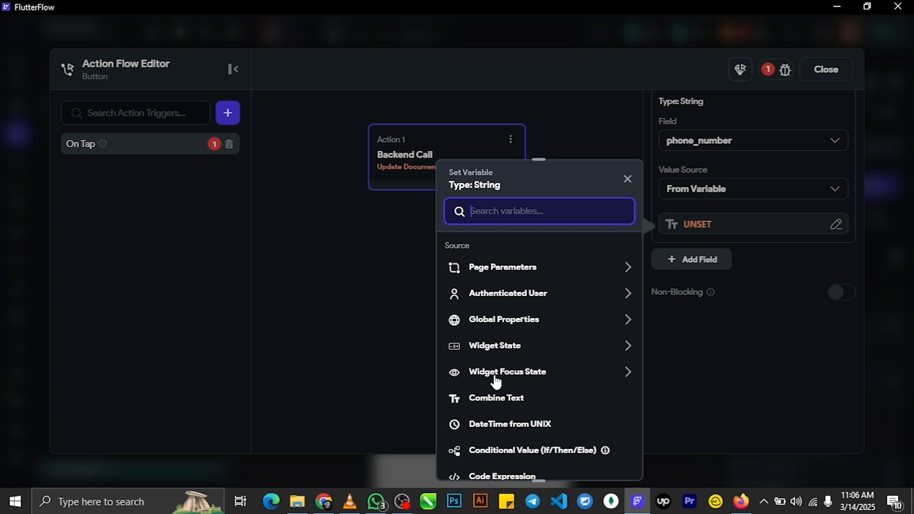
{"action": "left_click", "coordinate": [502, 351]}
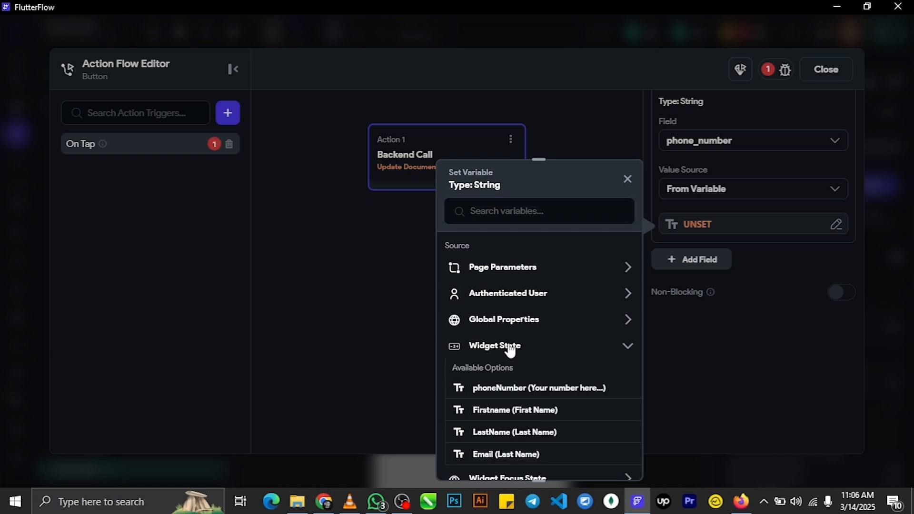
{"action": "left_click", "coordinate": [515, 392]}
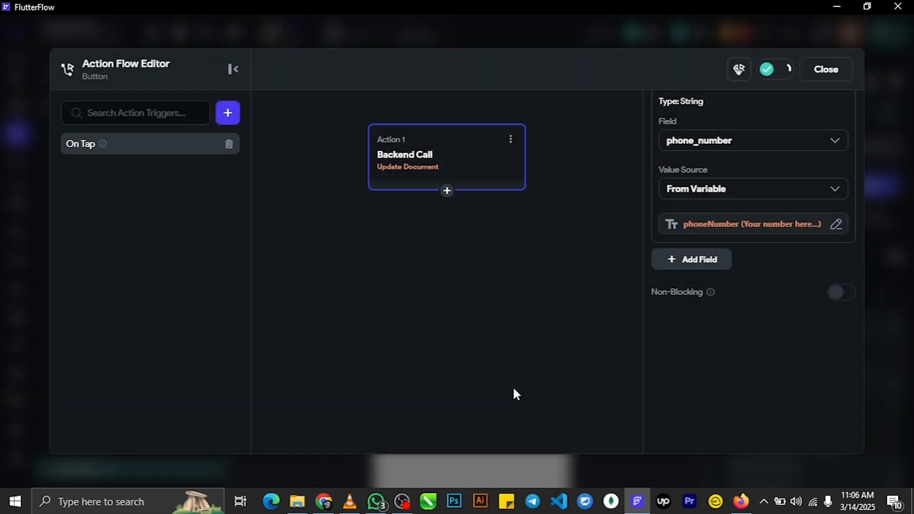
- Add a display_name field set from the Firstname widget state, then add another field
{"action": "left_click", "coordinate": [692, 266]}
{"action": "left_click", "coordinate": [698, 268]}
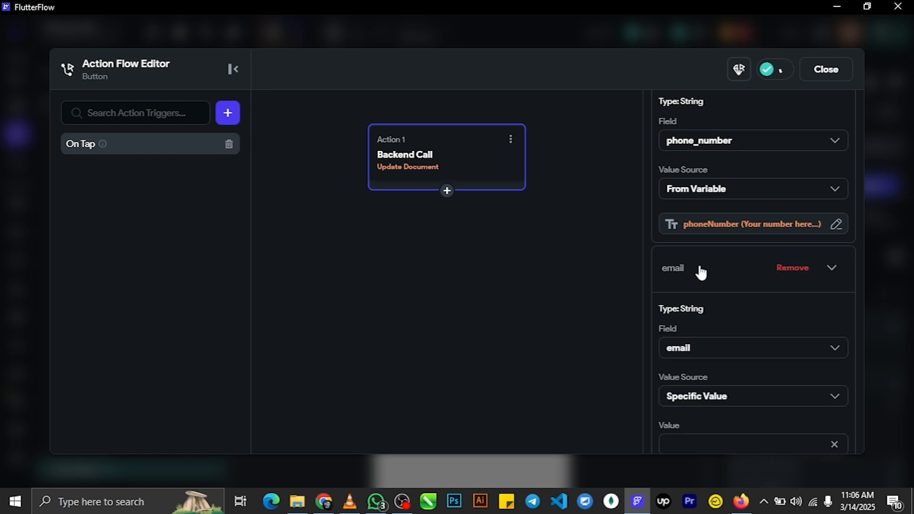
{"action": "left_click", "coordinate": [715, 351]}
{"action": "scroll", "coordinate": [726, 422], "scroll_direction": "down", "scroll_amount": 2}
{"action": "scroll", "coordinate": [731, 423], "scroll_direction": "up", "scroll_amount": 2}
{"action": "scroll", "coordinate": [736, 438], "scroll_direction": "down", "scroll_amount": 2}
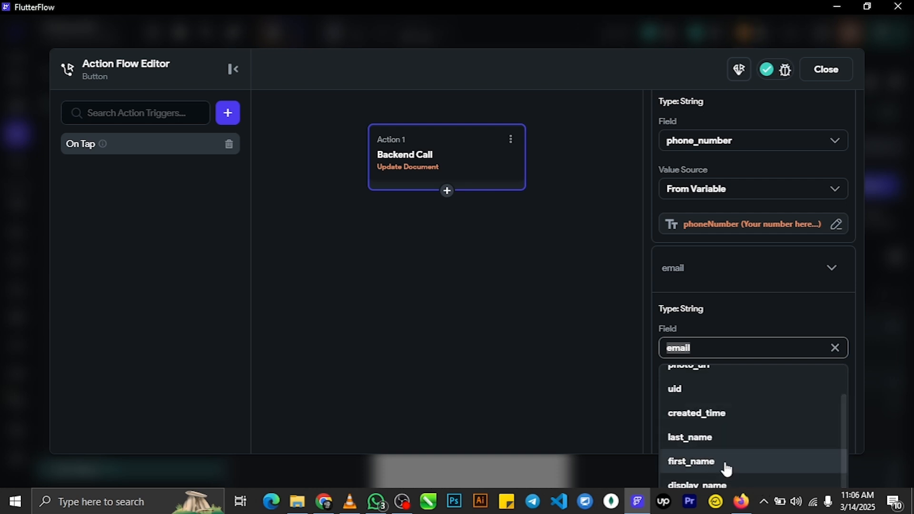
{"action": "left_click", "coordinate": [731, 485]}
{"action": "left_click", "coordinate": [751, 399]}
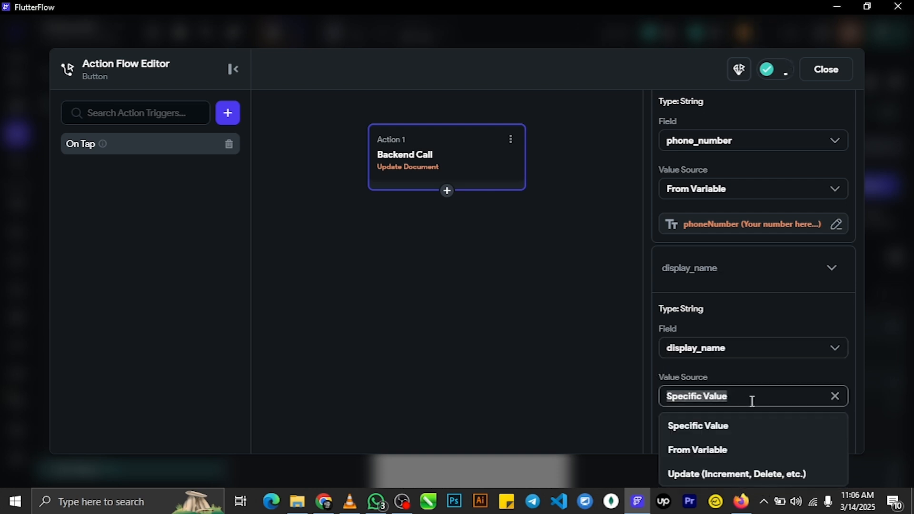
{"action": "left_click", "coordinate": [724, 452]}
{"action": "scroll", "coordinate": [731, 367], "scroll_direction": "down", "scroll_amount": 3}
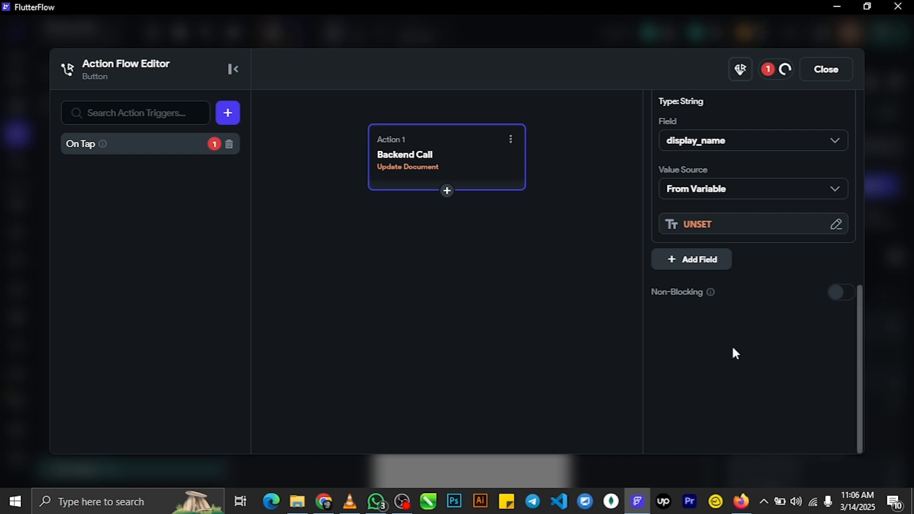
{"action": "left_click", "coordinate": [718, 225]}
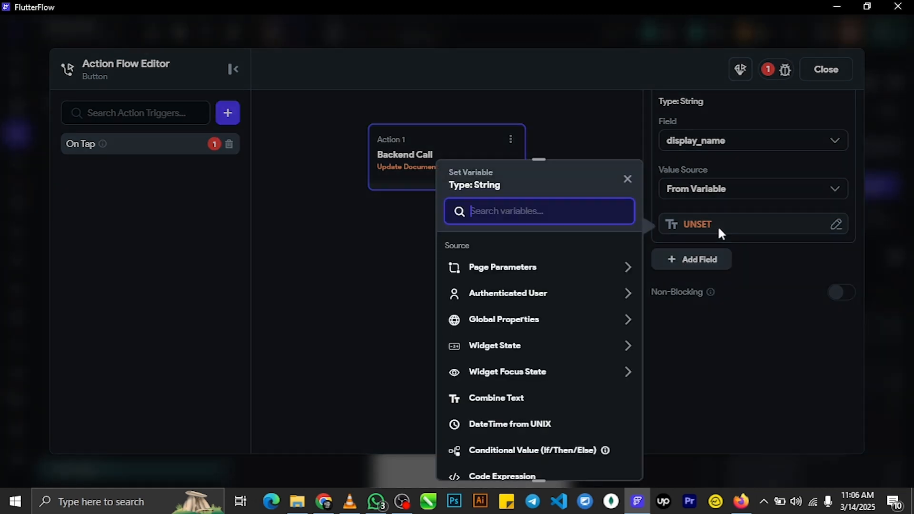
{"action": "left_click", "coordinate": [541, 351]}
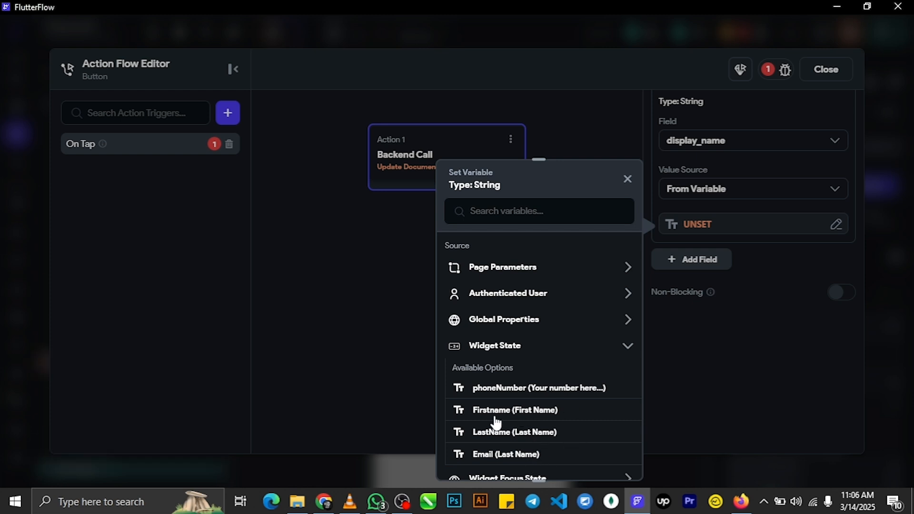
{"action": "left_click", "coordinate": [539, 414]}
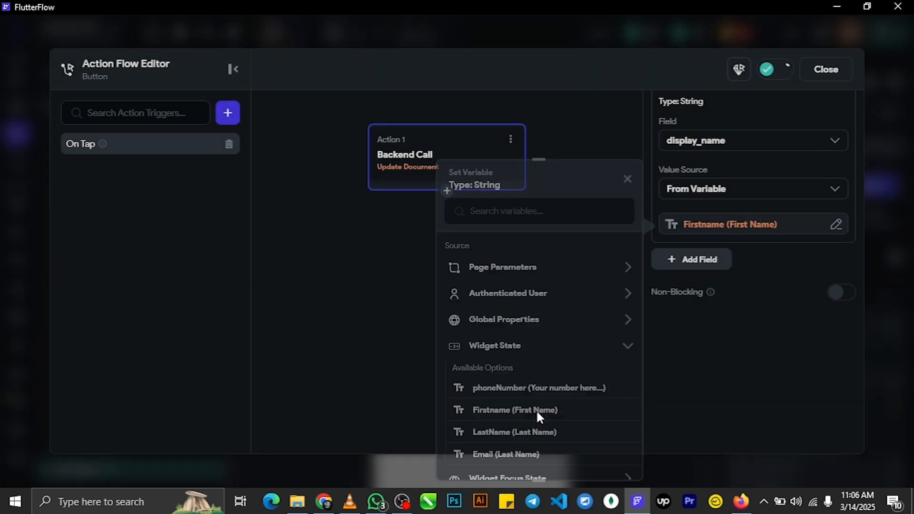
{"action": "left_click", "coordinate": [704, 261]}
- Set the new update field to last_name, taking its value from the LastName input's widget state
{"action": "left_click", "coordinate": [707, 265]}
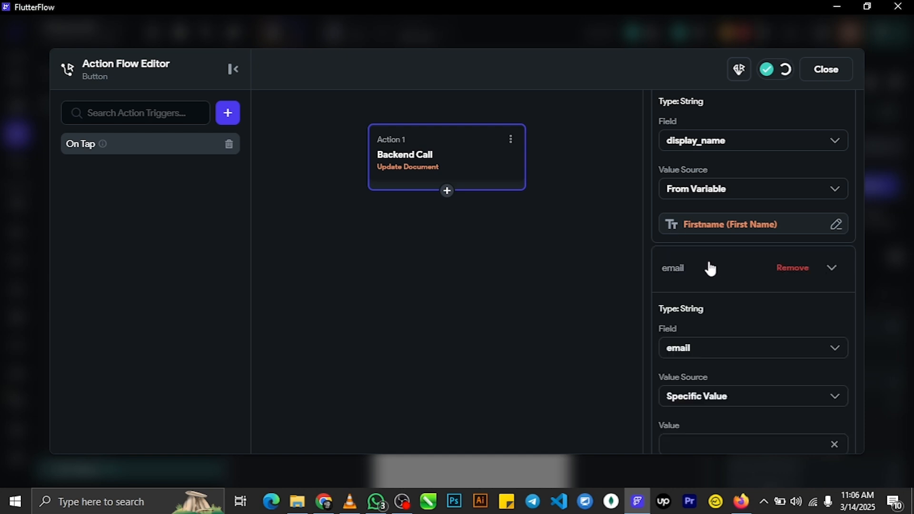
{"action": "left_click", "coordinate": [742, 347]}
{"action": "left_click", "coordinate": [723, 461]}
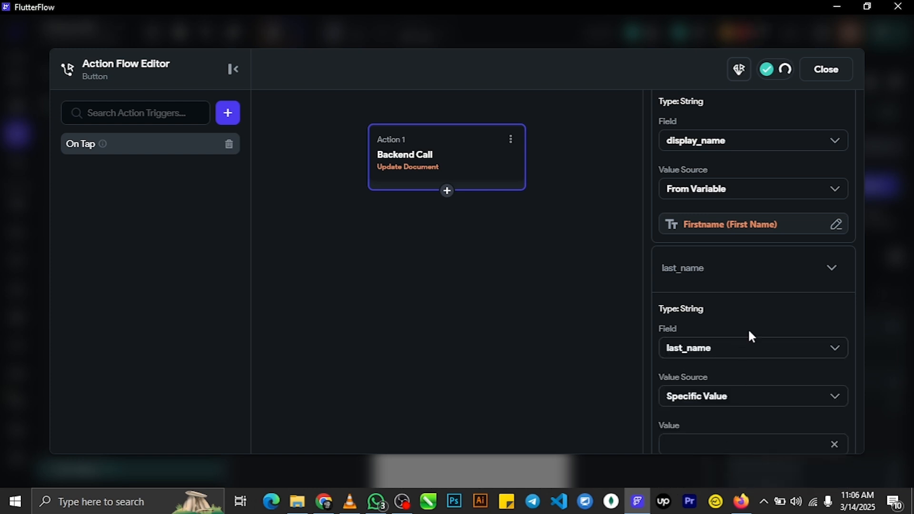
{"action": "scroll", "coordinate": [747, 324], "scroll_direction": "down", "scroll_amount": 5}
{"action": "left_click", "coordinate": [733, 184]}
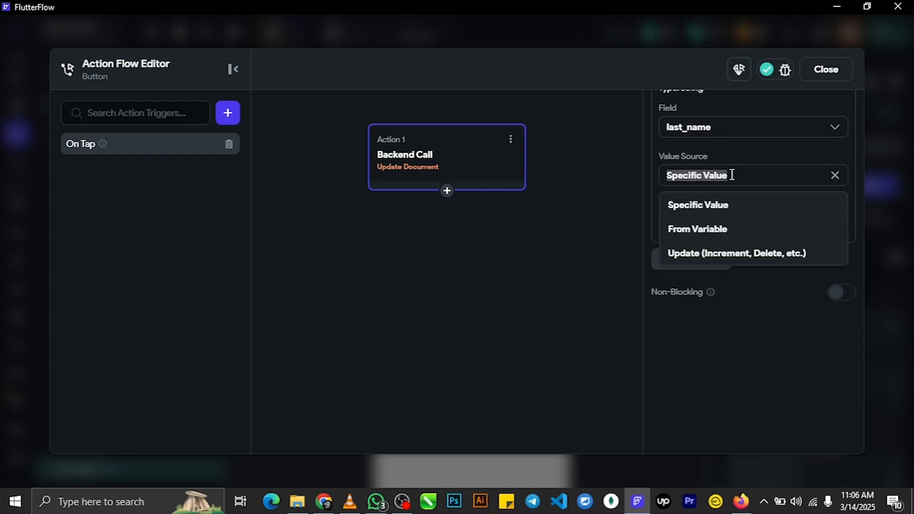
{"action": "left_click", "coordinate": [714, 236]}
{"action": "left_click", "coordinate": [729, 225]}
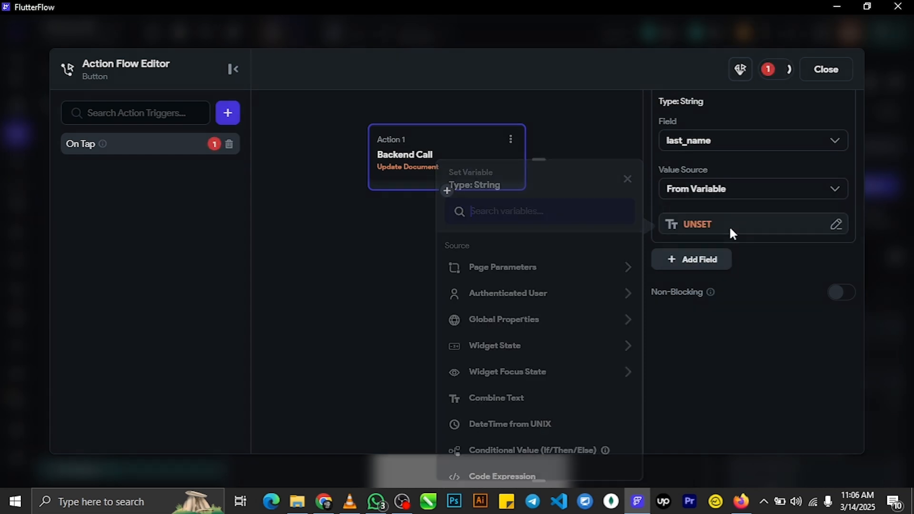
{"action": "left_click", "coordinate": [548, 355]}
{"action": "scroll", "coordinate": [556, 424], "scroll_direction": "down", "scroll_amount": 5}
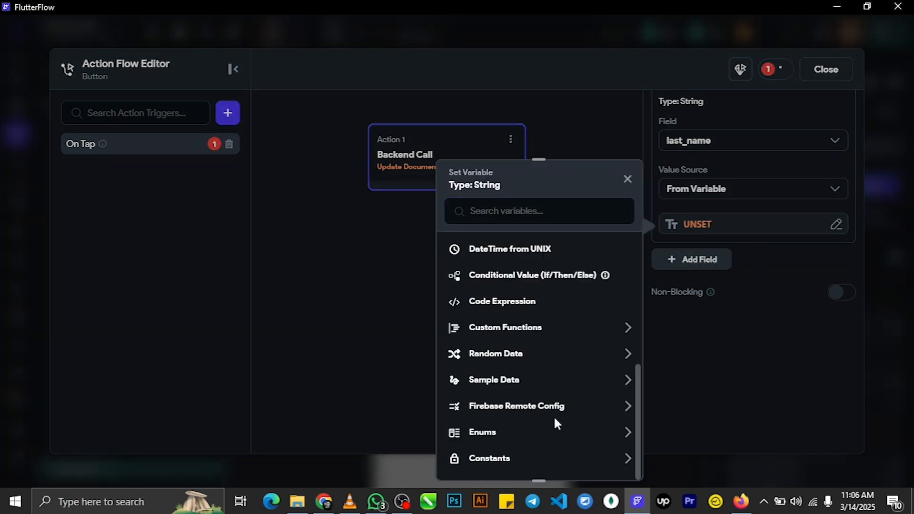
{"action": "scroll", "coordinate": [555, 405], "scroll_direction": "up", "scroll_amount": 5}
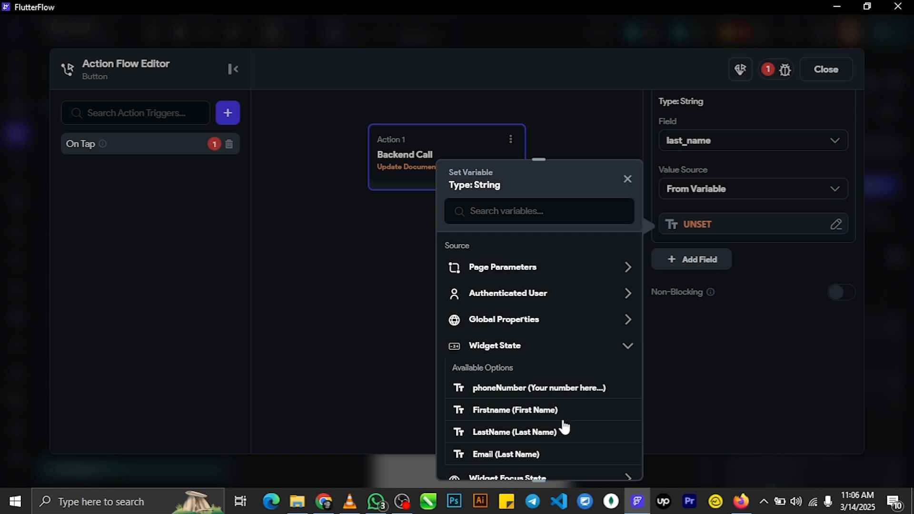
{"action": "left_click", "coordinate": [517, 434]}
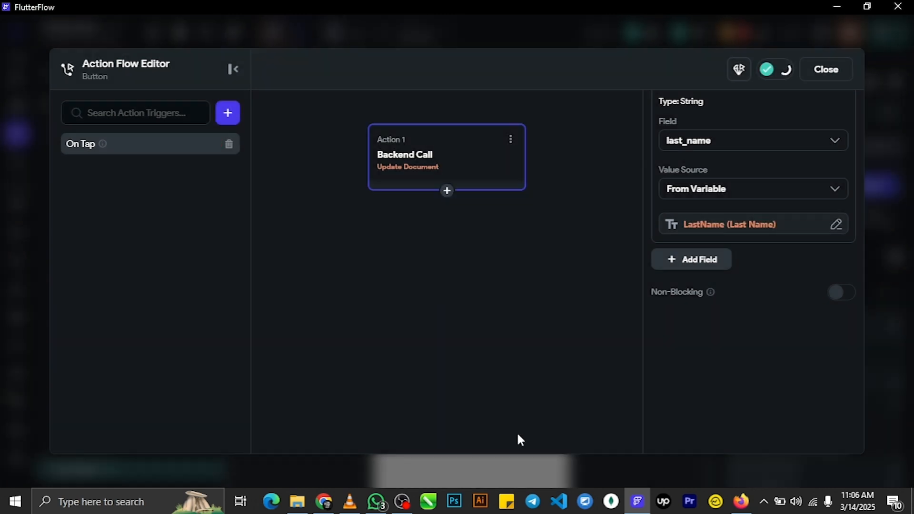
- Add a third field, email, filled from the Email input's widget state
{"action": "left_click", "coordinate": [700, 263]}
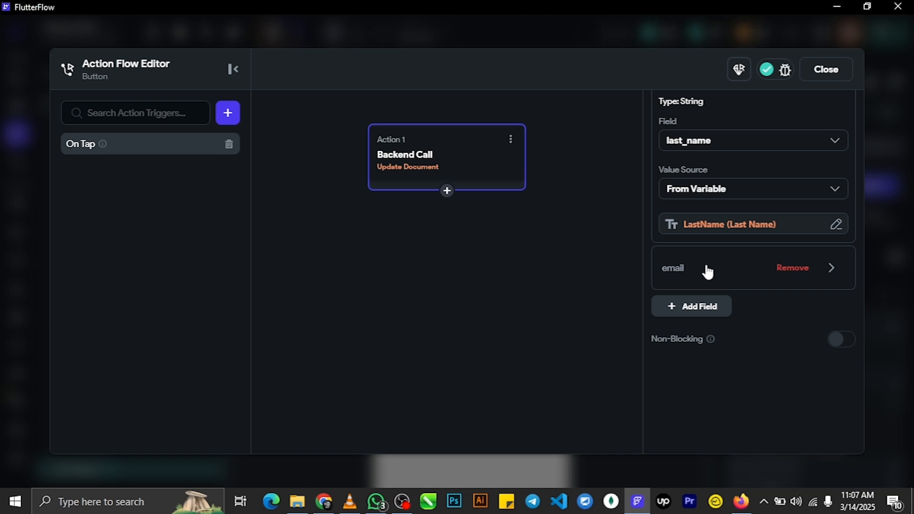
{"action": "left_click", "coordinate": [708, 270]}
{"action": "left_click", "coordinate": [722, 349]}
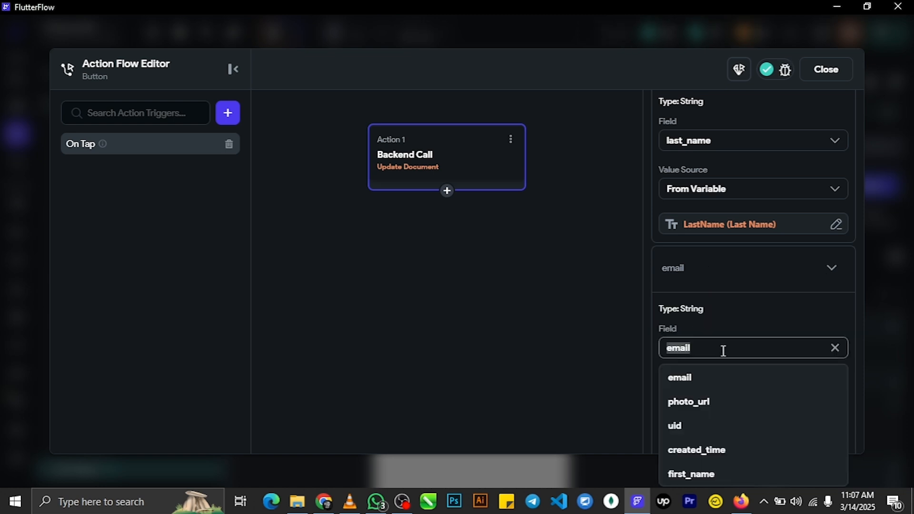
{"action": "scroll", "coordinate": [726, 413], "scroll_direction": "down", "scroll_amount": 5}
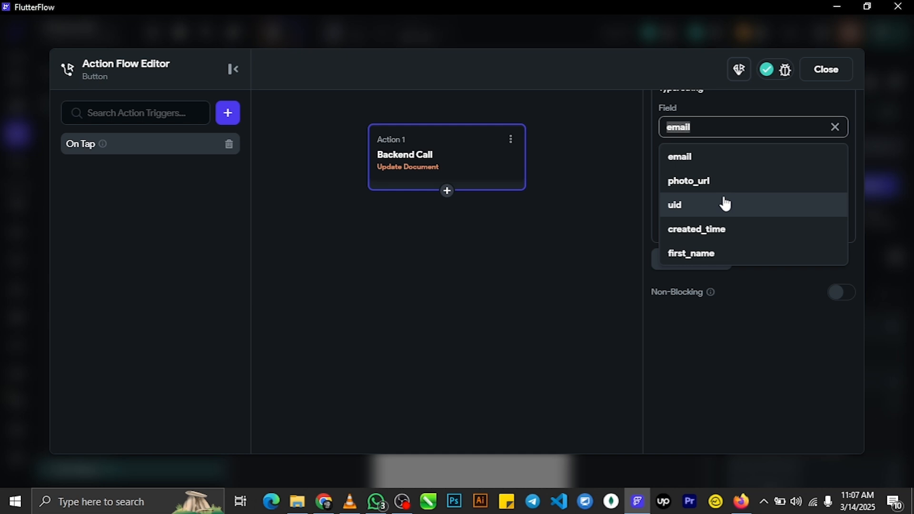
{"action": "left_click", "coordinate": [711, 166]}
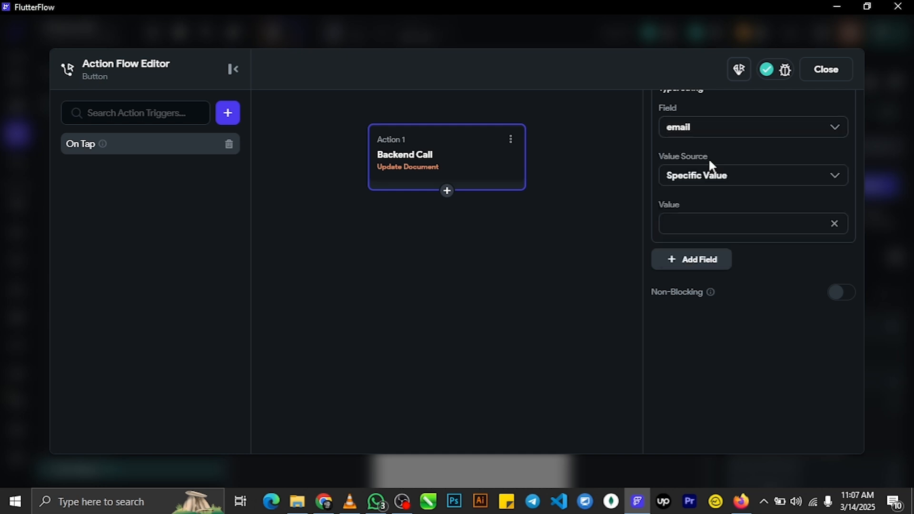
{"action": "left_click", "coordinate": [714, 175]}
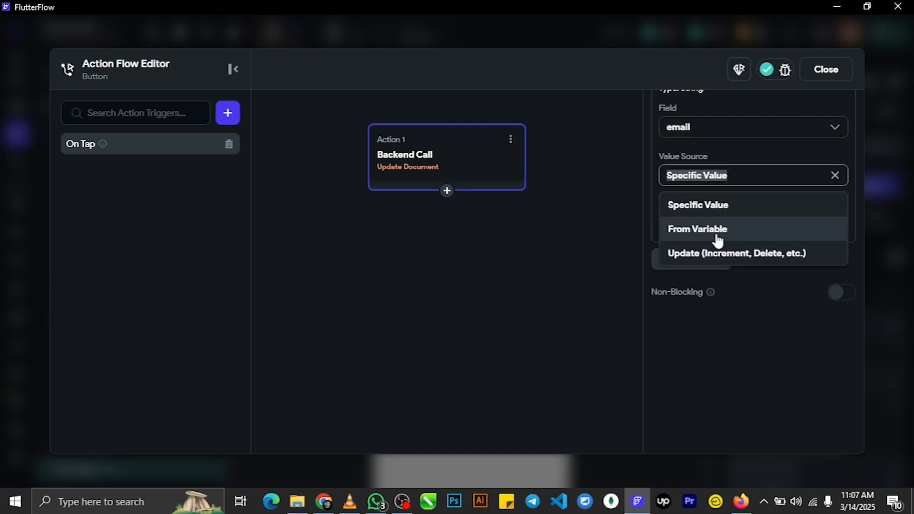
{"action": "left_click", "coordinate": [717, 235]}
{"action": "left_click", "coordinate": [719, 232]}
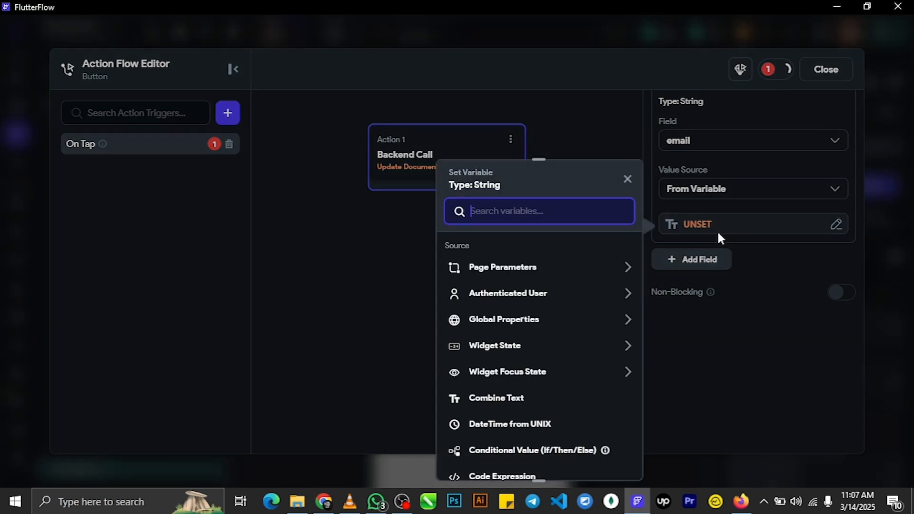
{"action": "left_click", "coordinate": [522, 350]}
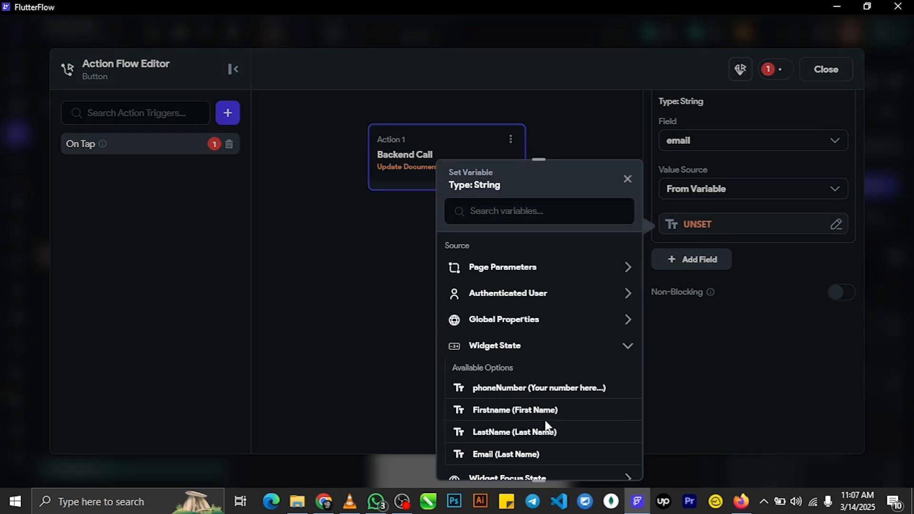
{"action": "left_click", "coordinate": [506, 454]}
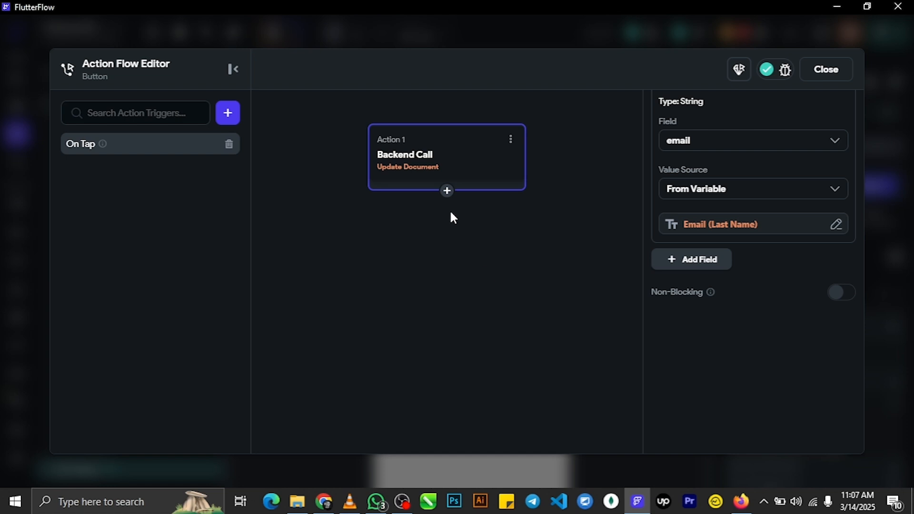
- Add a second action navigating to the home page, then close the action flow editor
{"action": "left_click", "coordinate": [447, 192]}
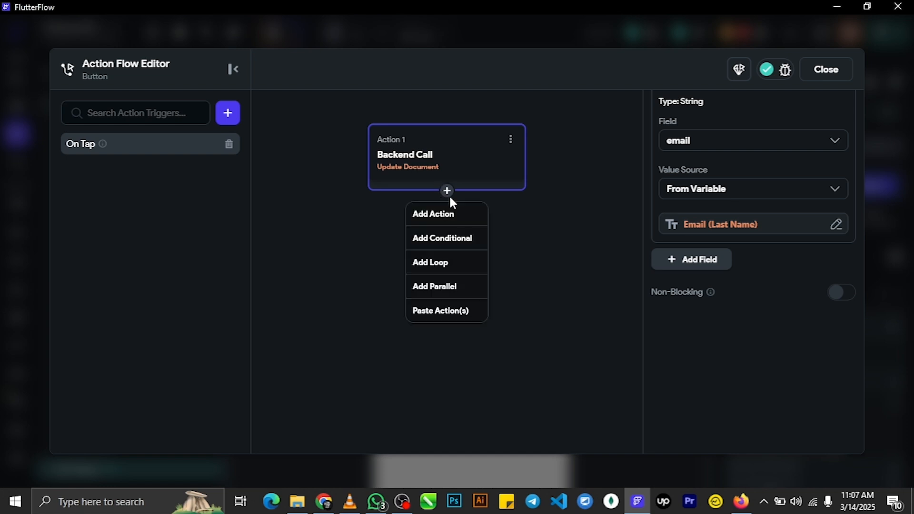
{"action": "left_click", "coordinate": [450, 214]}
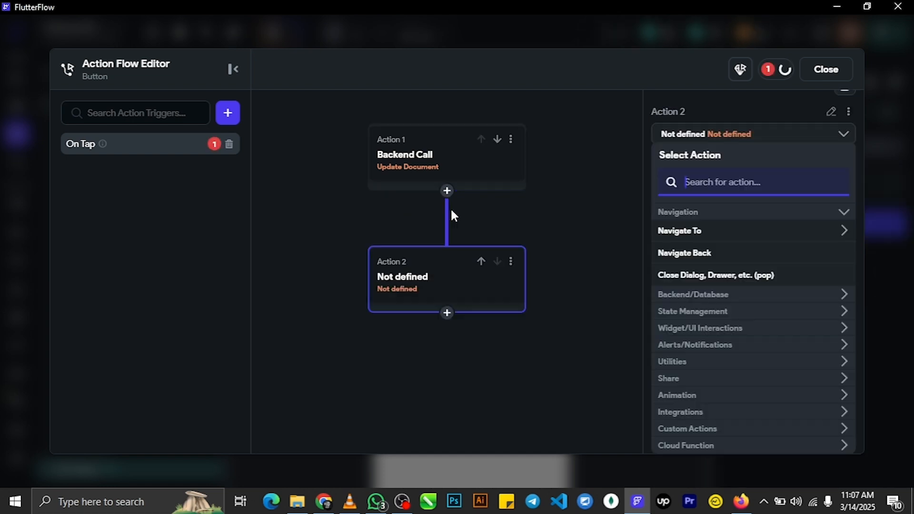
{"action": "left_click", "coordinate": [715, 232]}
{"action": "left_click", "coordinate": [707, 272]}
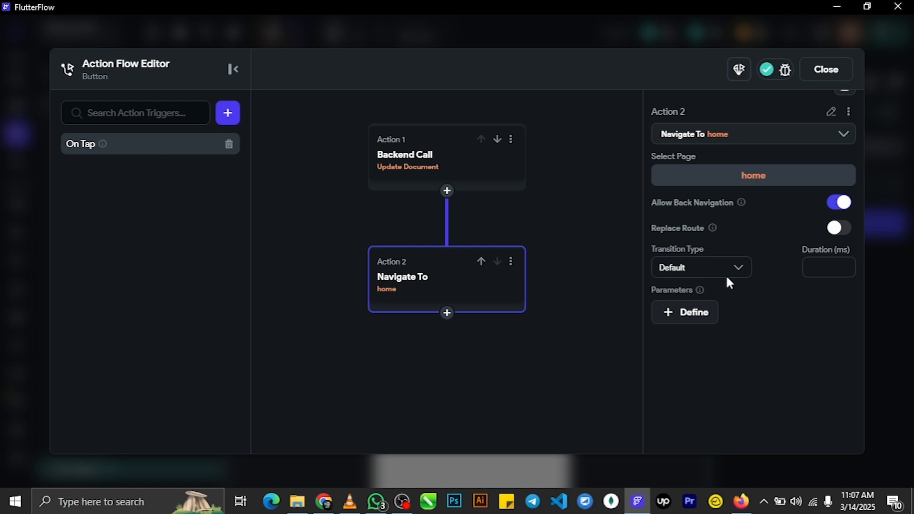
{"action": "left_click", "coordinate": [831, 74]}
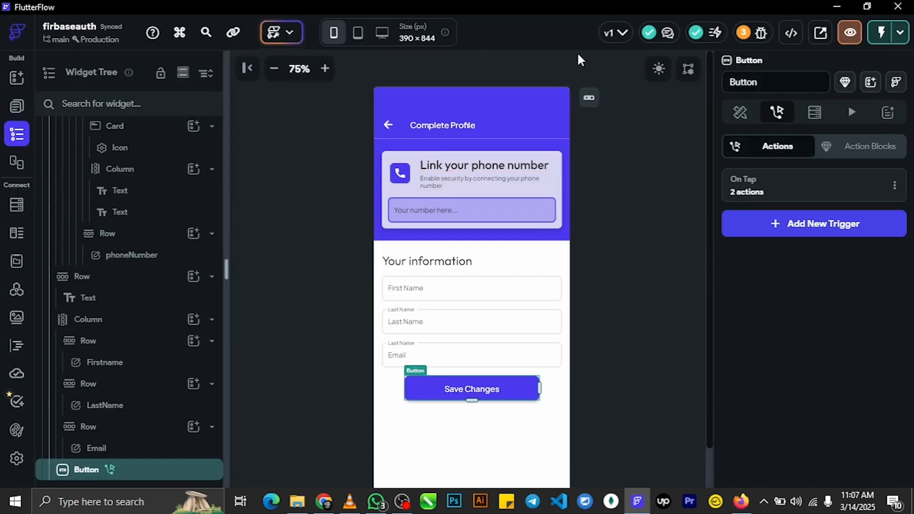
- Open a Test Mode session in the browser, close the old test tab, and show Firebase Authentication users
{"action": "left_click", "coordinate": [881, 32]}
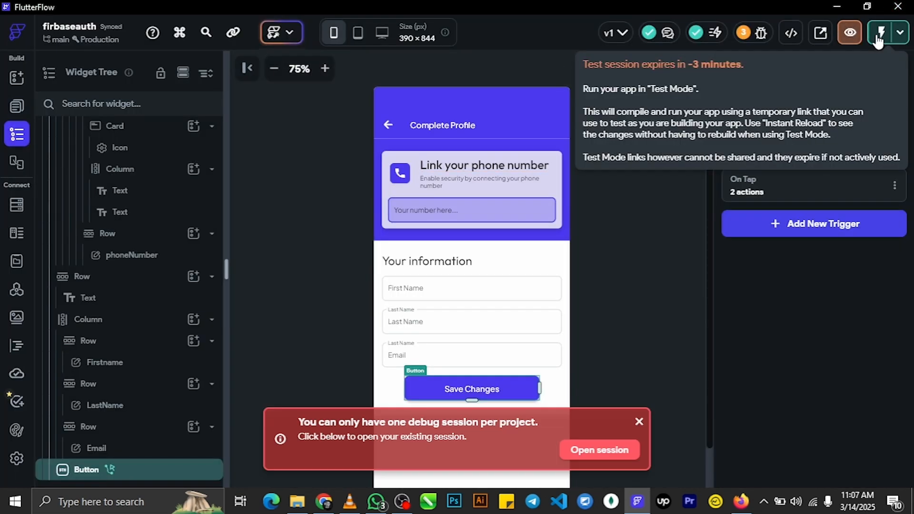
{"action": "left_click", "coordinate": [587, 451]}
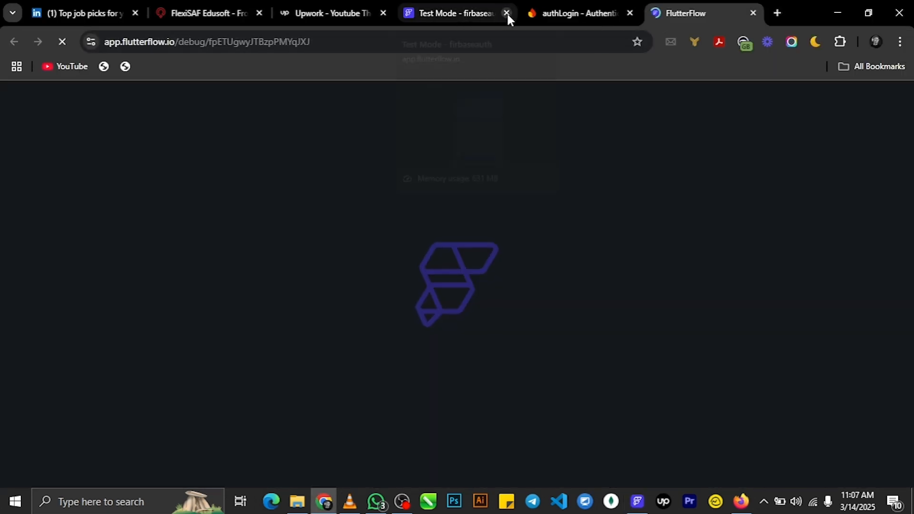
{"action": "left_click", "coordinate": [507, 13]}
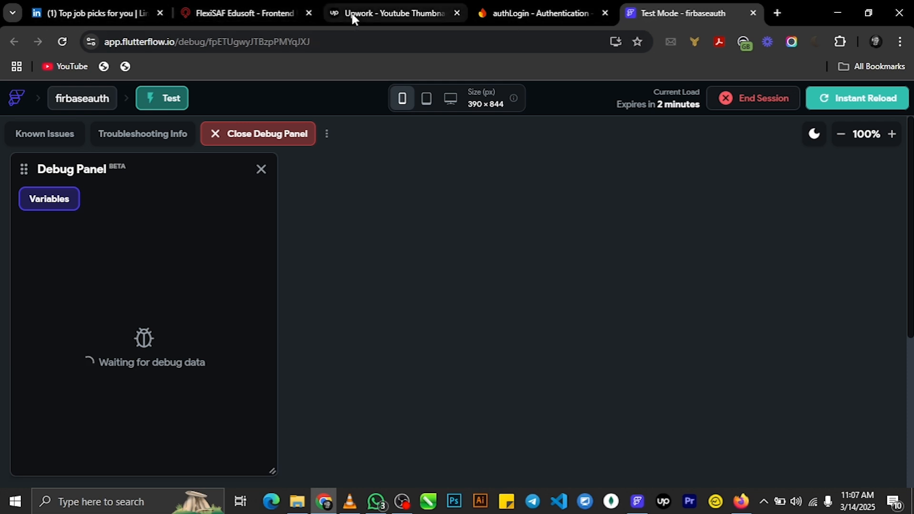
{"action": "left_click", "coordinate": [506, 12]}
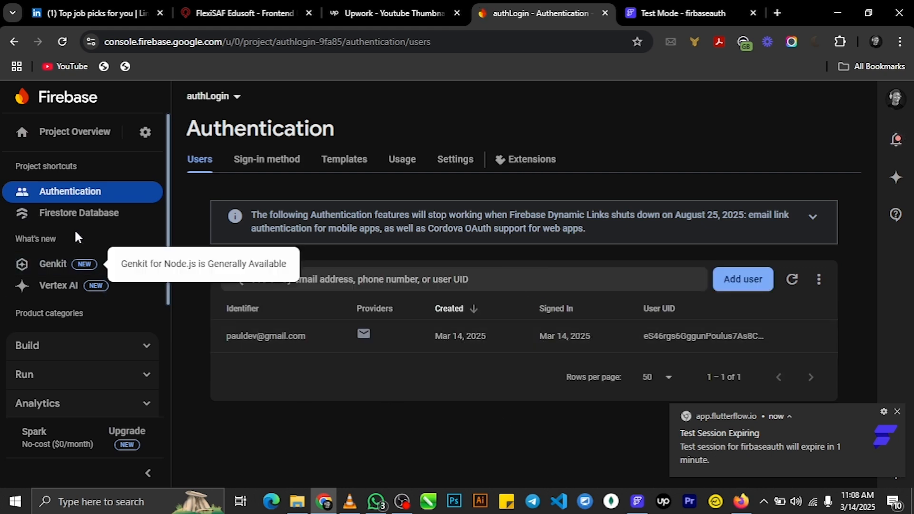
- Open the user document in Firestore Database, then return to the FlutterFlow test tab
{"action": "left_click", "coordinate": [118, 348]}
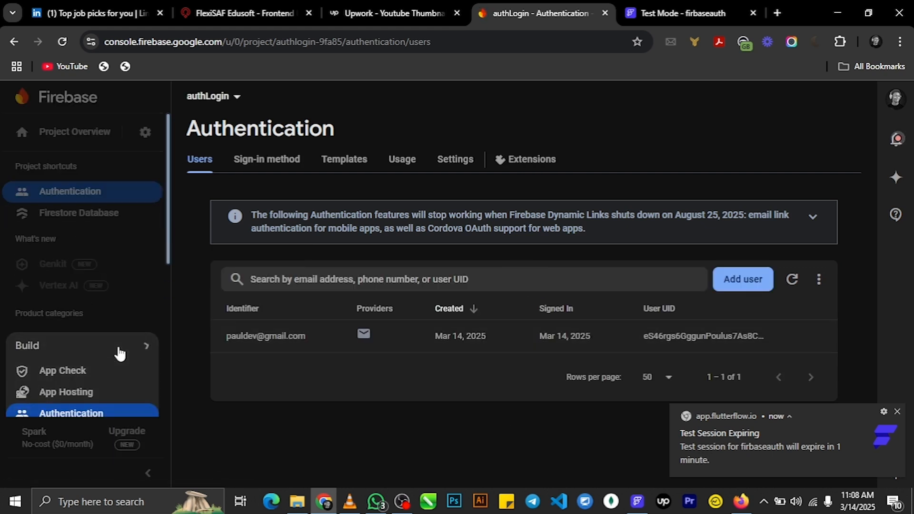
{"action": "scroll", "coordinate": [119, 355], "scroll_direction": "down", "scroll_amount": 8}
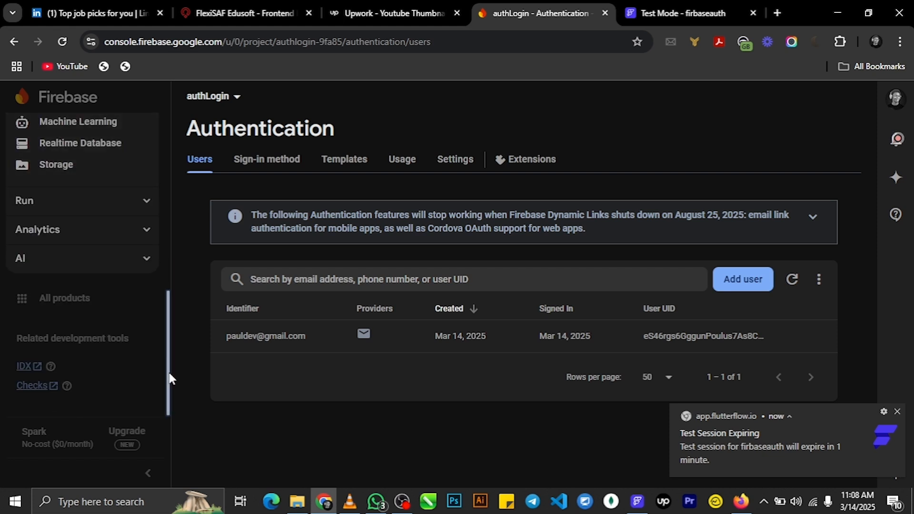
{"action": "left_click_drag", "start_coordinate": [169, 370], "coordinate": [168, 296]}
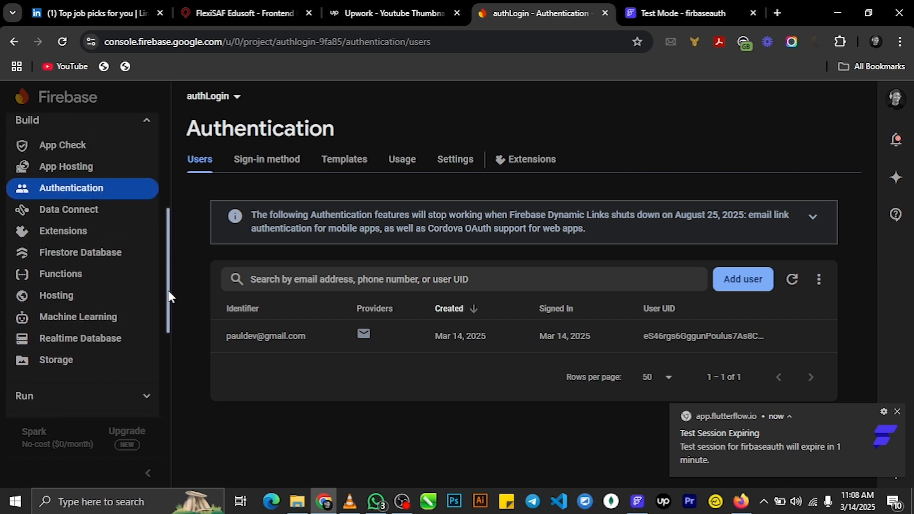
{"action": "left_click", "coordinate": [100, 261]}
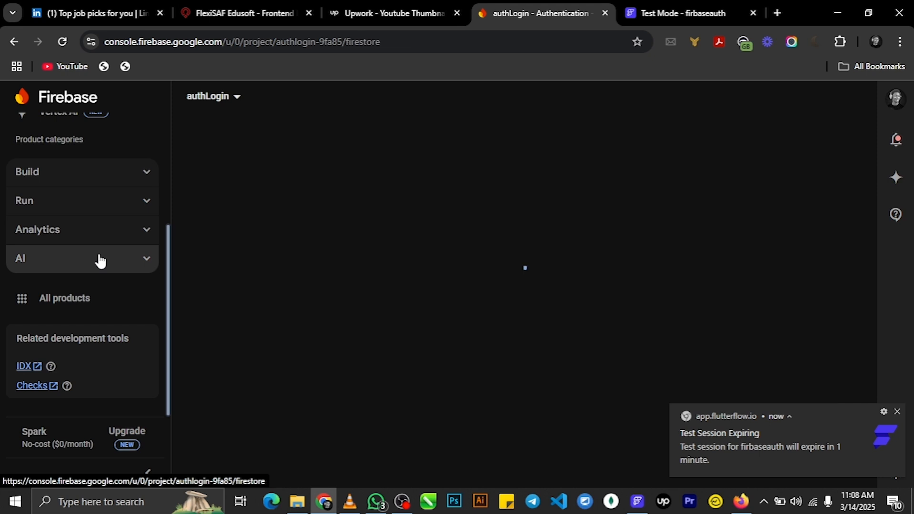
{"action": "left_click", "coordinate": [898, 412]}
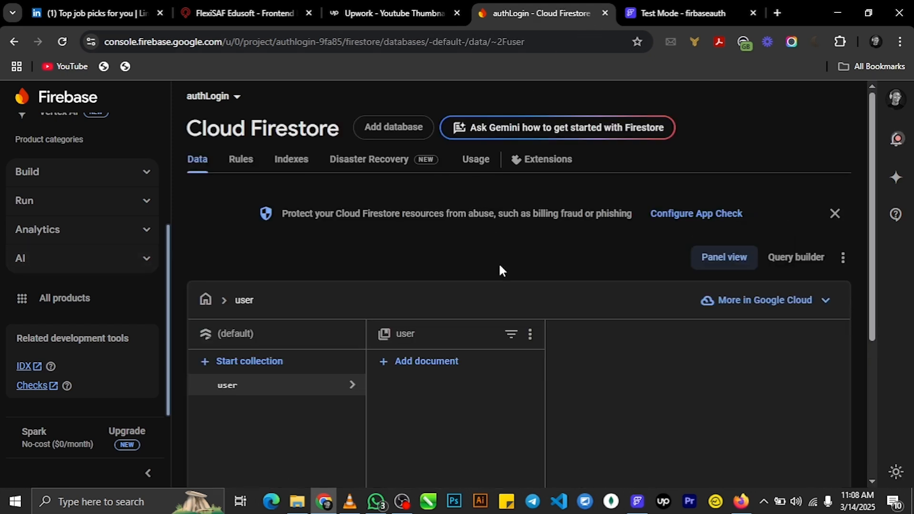
{"action": "scroll", "coordinate": [551, 332], "scroll_direction": "down", "scroll_amount": 5}
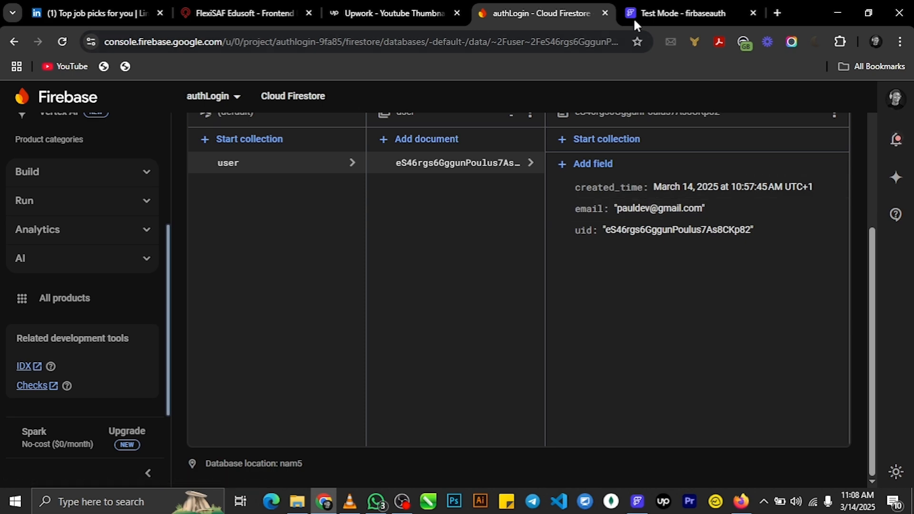
{"action": "left_click", "coordinate": [661, 13]}
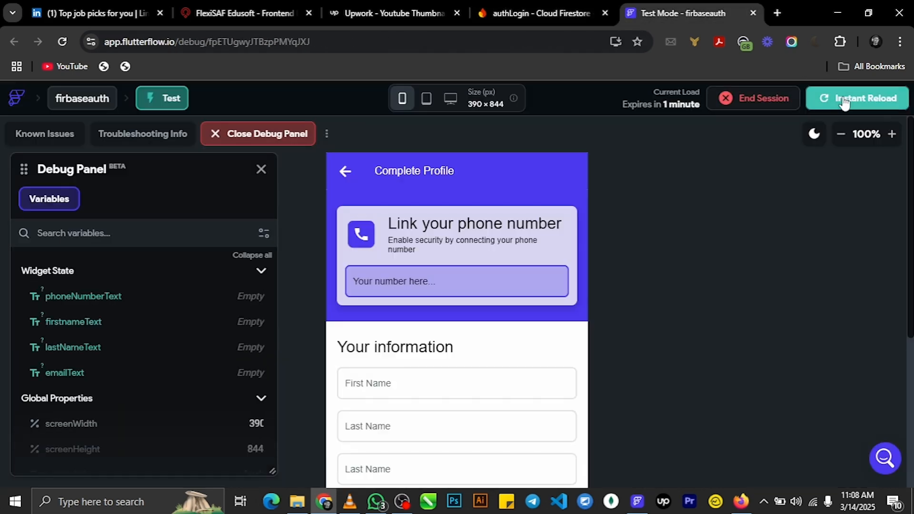
- Reload the test session and enter a phone number, first name and last name in the form
{"action": "left_click", "coordinate": [843, 101]}
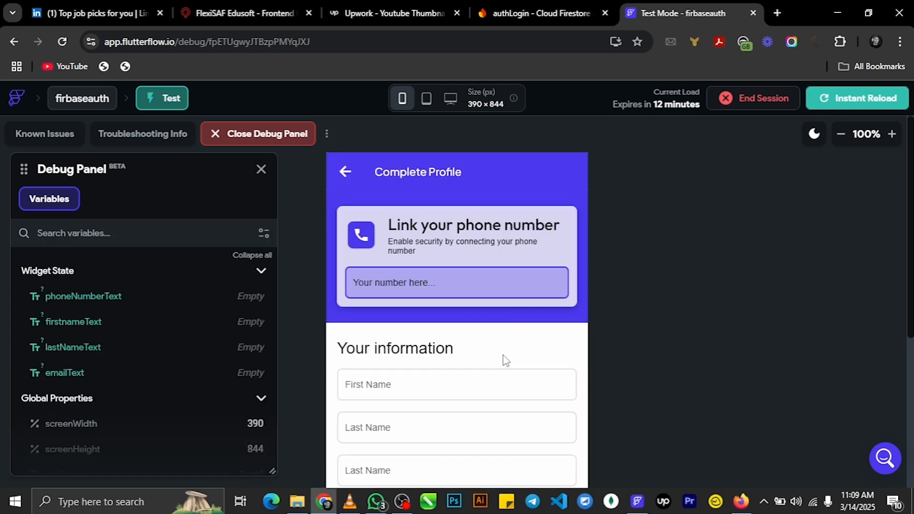
{"action": "scroll", "coordinate": [630, 284], "scroll_direction": "down", "scroll_amount": 5}
{"action": "scroll", "coordinate": [839, 300], "scroll_direction": "up", "scroll_amount": 5}
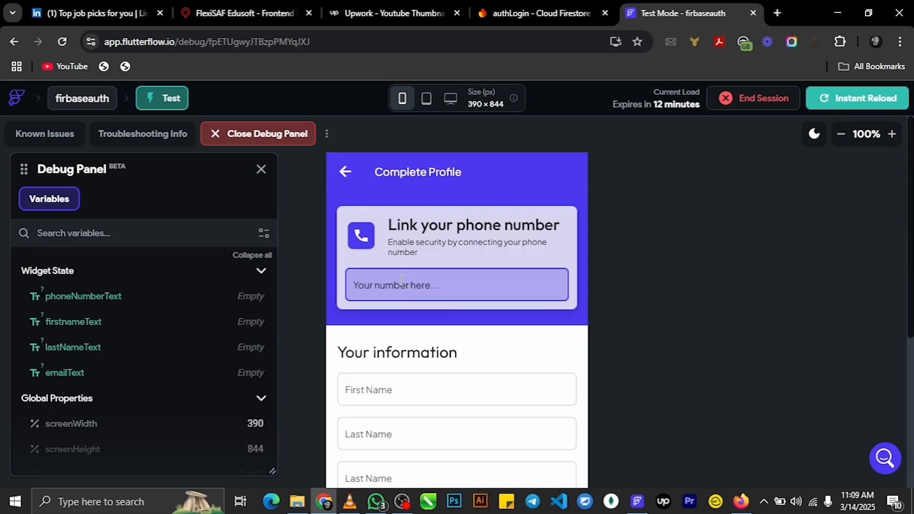
{"action": "type", "text": "5554444456666"}
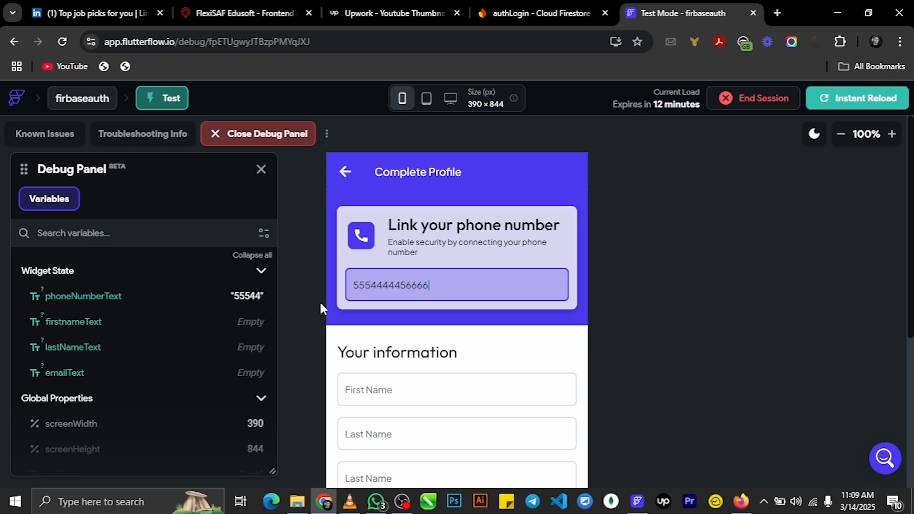
{"action": "left_click", "coordinate": [420, 388]}
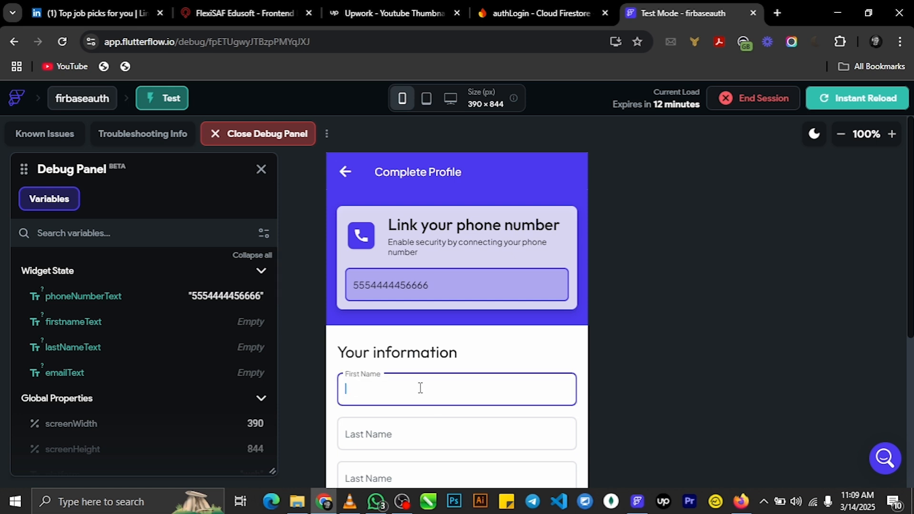
{"action": "type", "text": "Paul"}
{"action": "left_click", "coordinate": [399, 433]}
{"action": "type", "text": "Dev"}
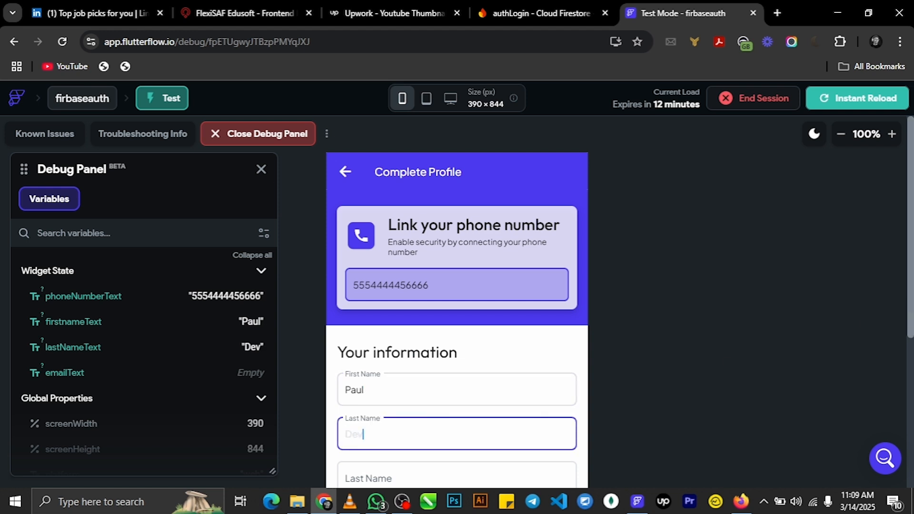
- Type the user's e-mail address into the Email field, correcting mistyped characters
{"action": "scroll", "coordinate": [439, 382], "scroll_direction": "down", "scroll_amount": 2}
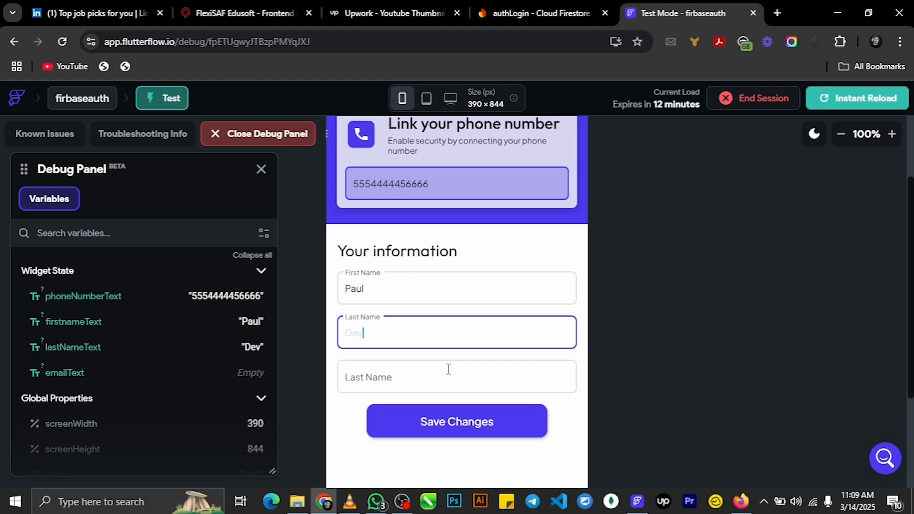
{"action": "left_click", "coordinate": [439, 382]}
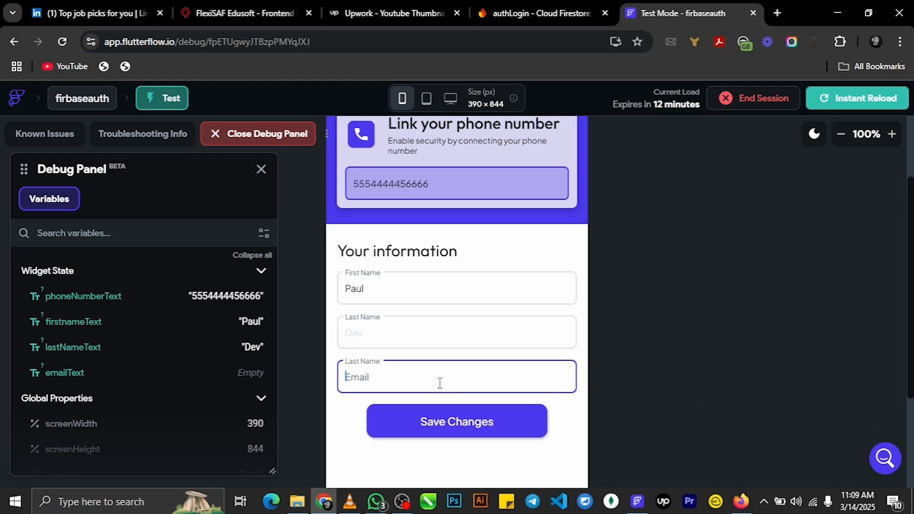
{"action": "type", "text": "P"}
{"action": "key", "text": "BackSpace"}
{"action": "type", "text": "d"}
{"action": "key", "text": "BackSpace"}
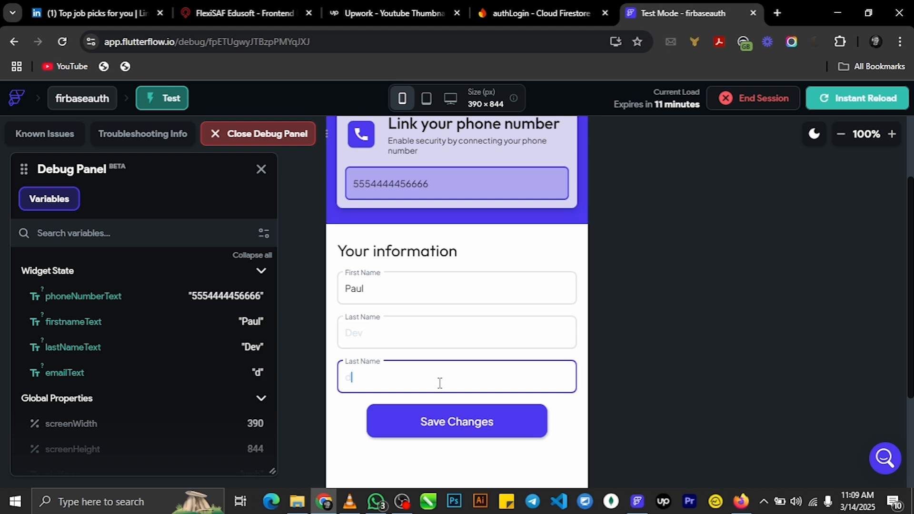
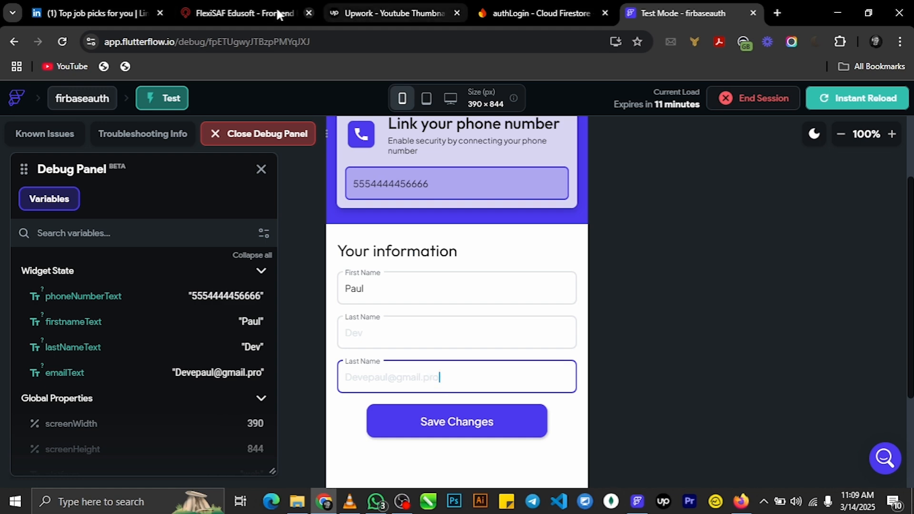
- Zoom the preview out to show the whole form and save the completed profile
{"action": "left_click", "coordinate": [530, 5]}
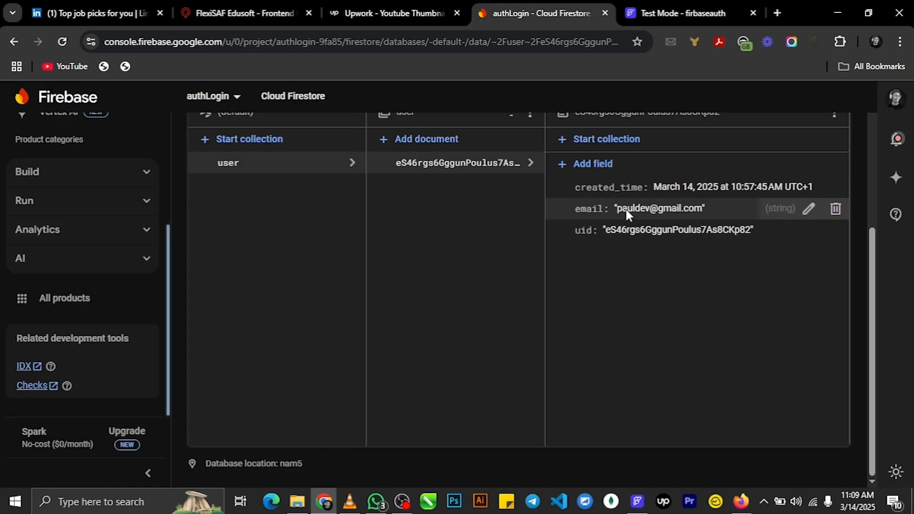
{"action": "left_click", "coordinate": [628, 13]}
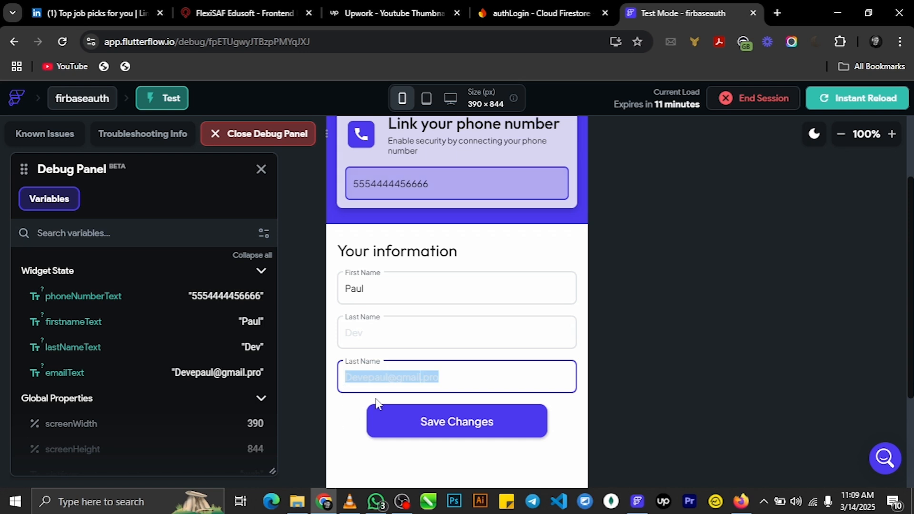
{"action": "left_click", "coordinate": [403, 383]}
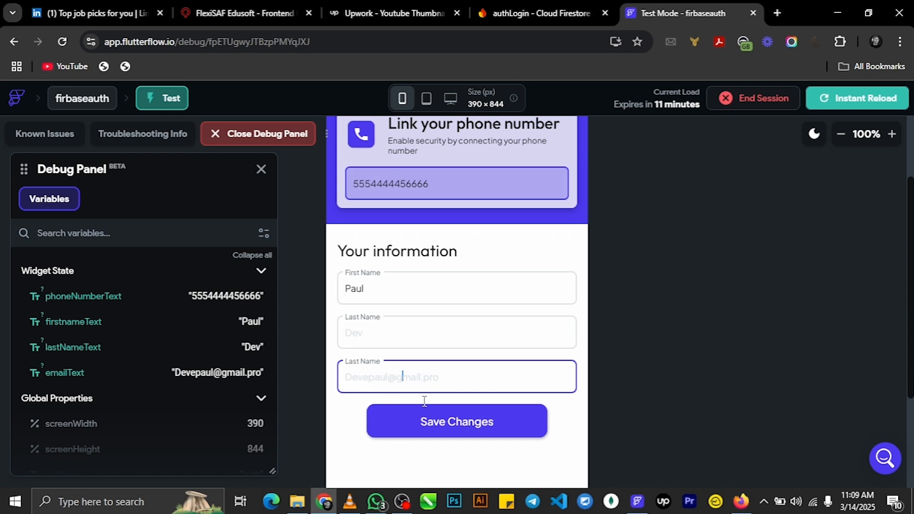
{"action": "left_click", "coordinate": [840, 137]}
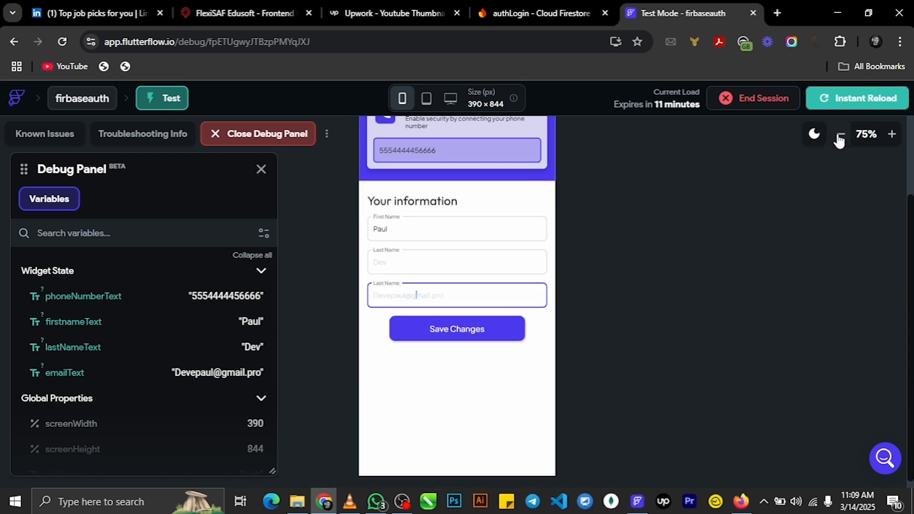
{"action": "left_click", "coordinate": [839, 137]}
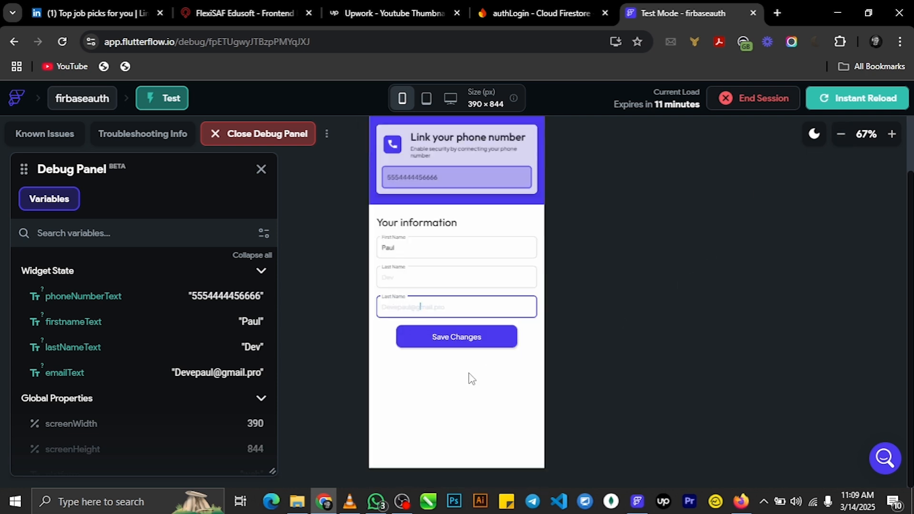
{"action": "left_click", "coordinate": [456, 340]}
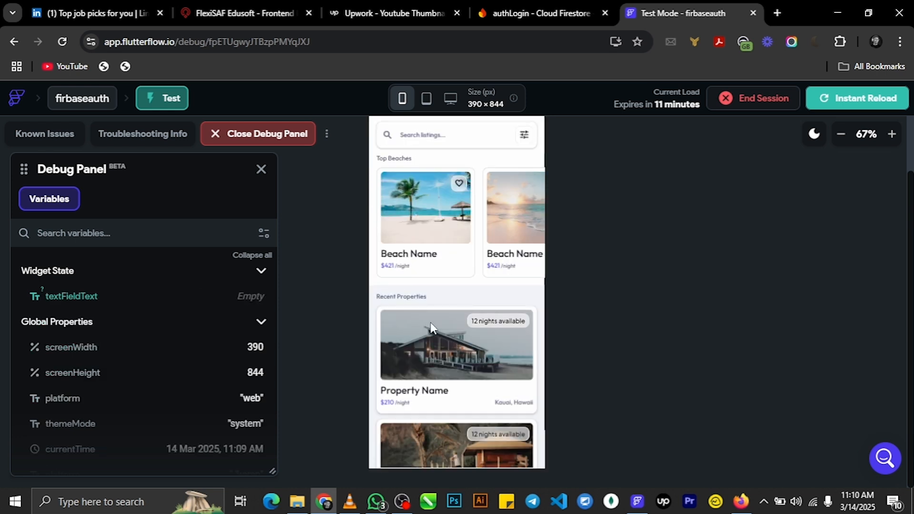
{"action": "left_click", "coordinate": [547, 10]}
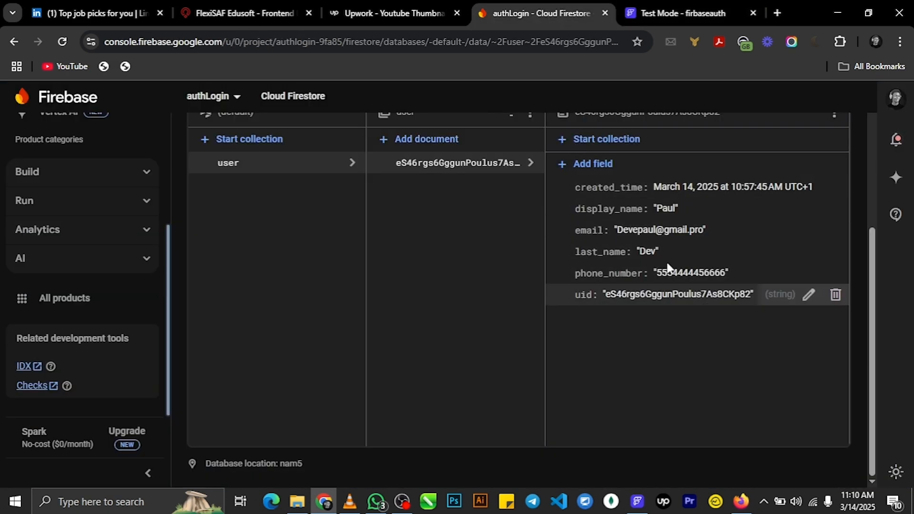
- Reload Firestore to verify display_name, last_name, phone_number and email, then return to FlutterFlow
{"action": "left_click", "coordinate": [64, 42]}
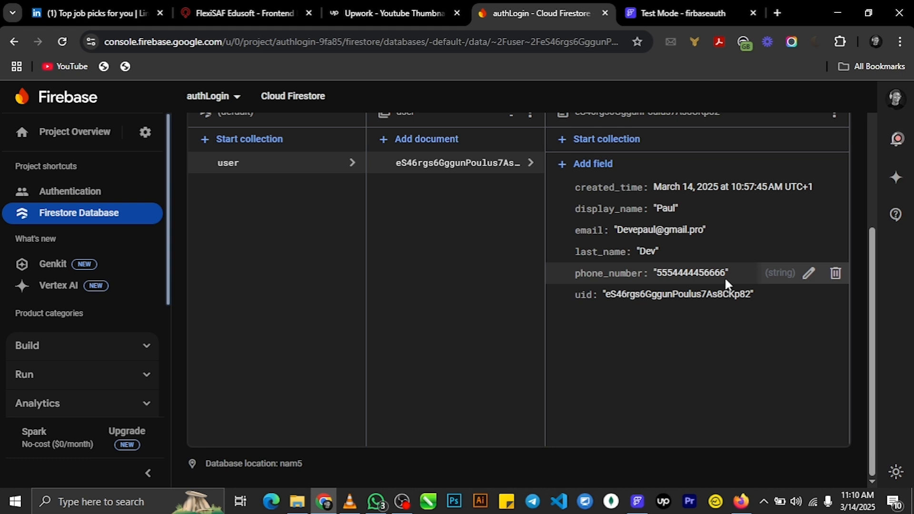
{"action": "left_click", "coordinate": [652, 11]}
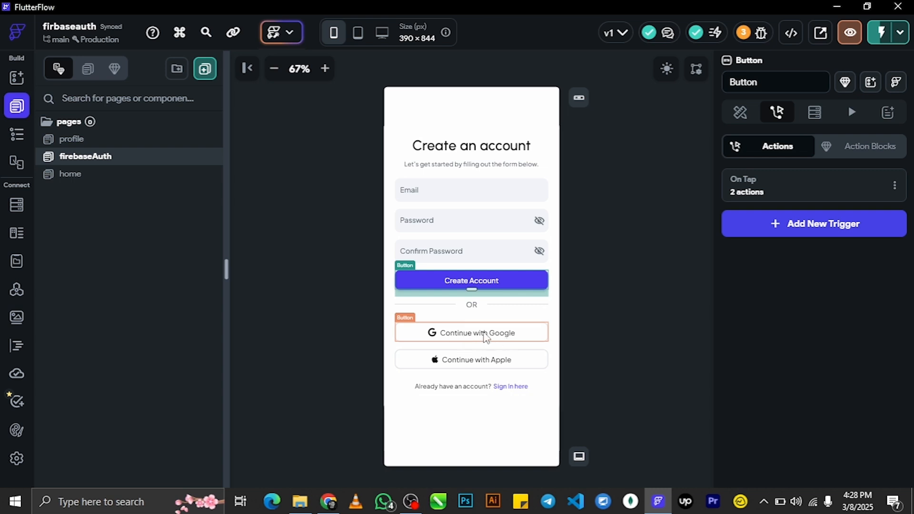
- Give Continue with Google an Auth Create Account action: provider Google, user documents in the user collection
{"action": "left_click", "coordinate": [471, 337]}
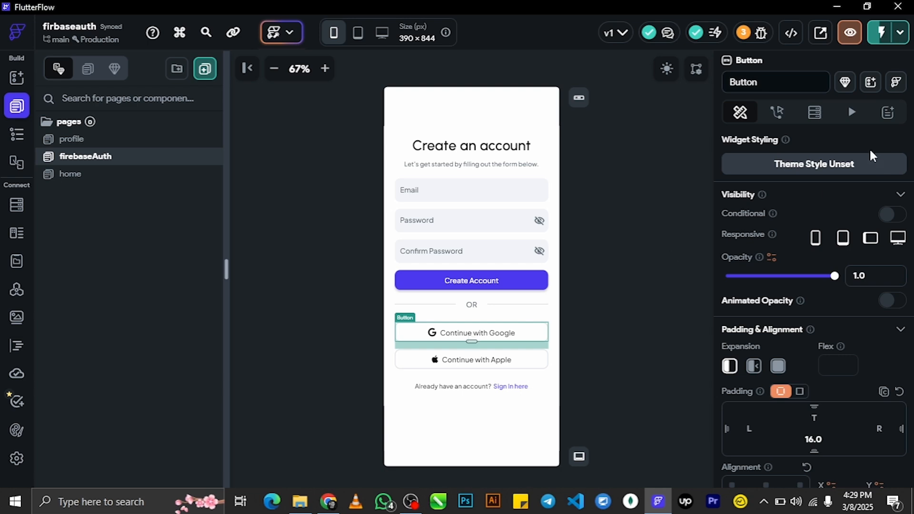
{"action": "left_click", "coordinate": [780, 113]}
{"action": "left_click", "coordinate": [871, 185]}
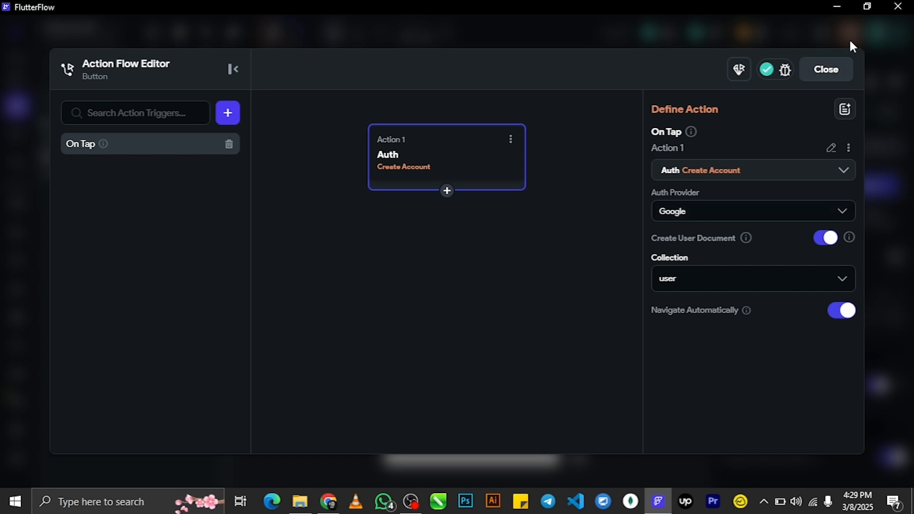
{"action": "left_click", "coordinate": [679, 209]}
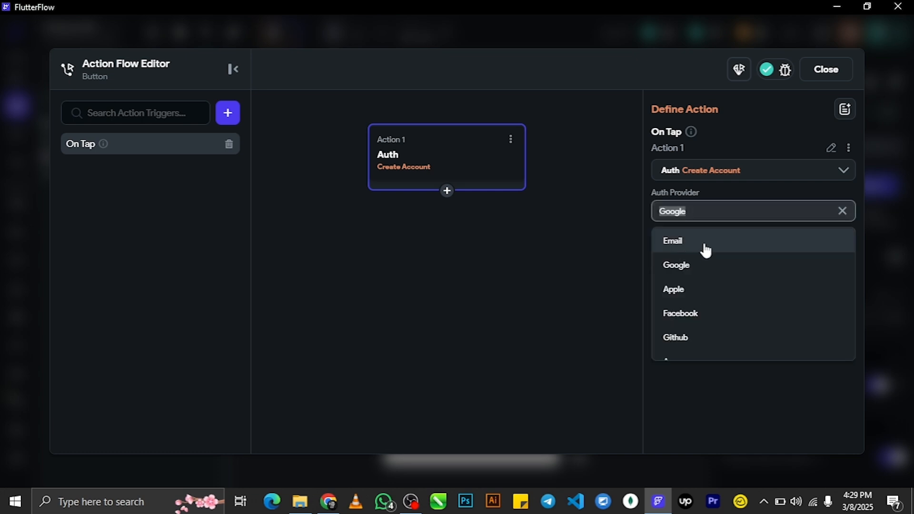
{"action": "left_click", "coordinate": [694, 271]}
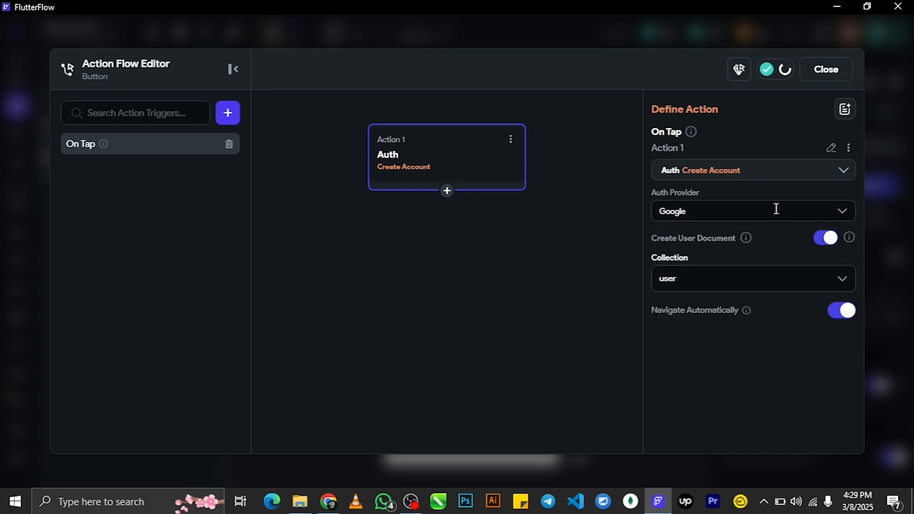
{"action": "left_click", "coordinate": [725, 284]}
{"action": "left_click", "coordinate": [702, 316]}
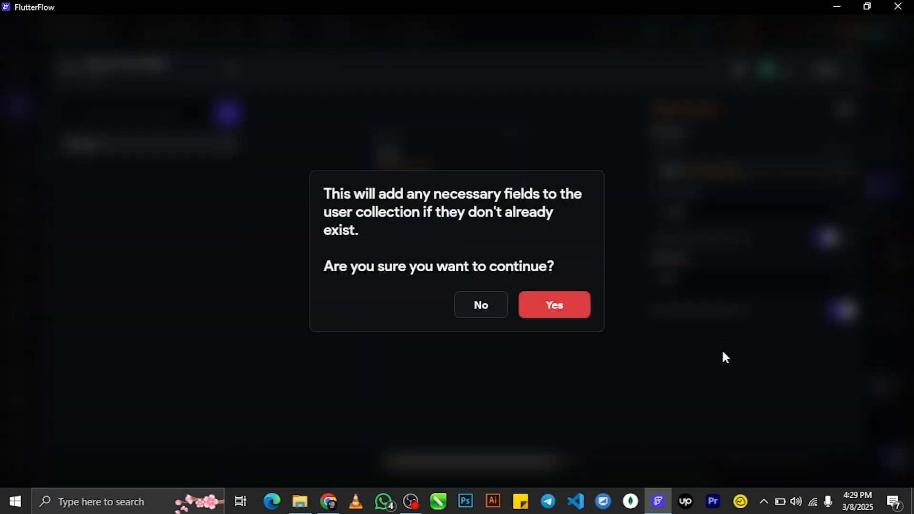
{"action": "left_click", "coordinate": [554, 309]}
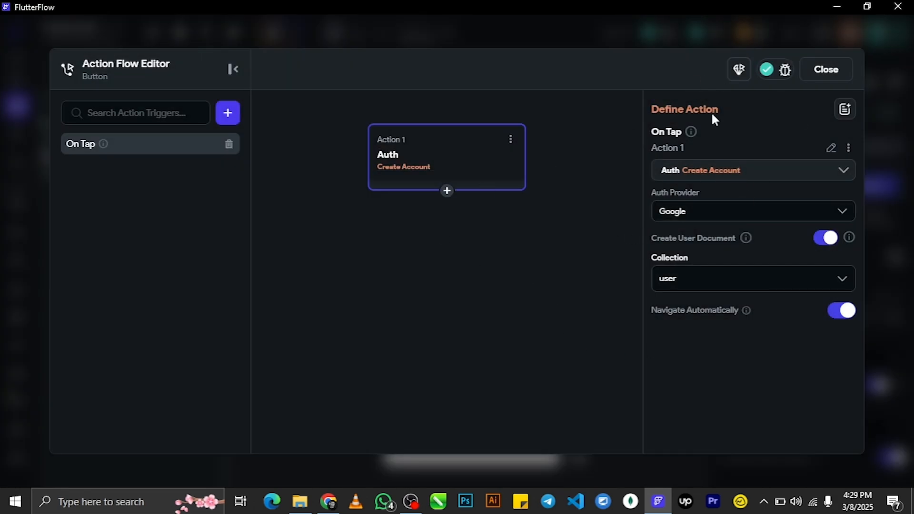
{"action": "left_click", "coordinate": [834, 73]}
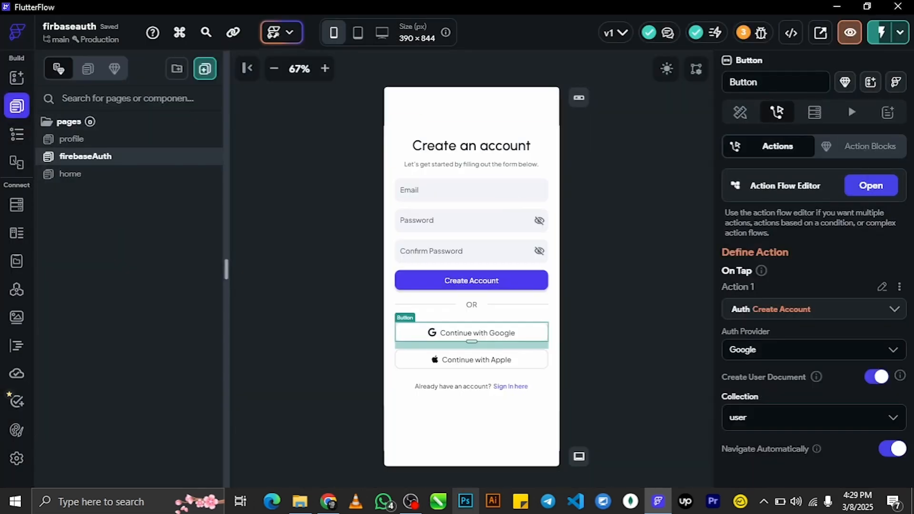
{"action": "mouse_move", "coordinate": [328, 509]}
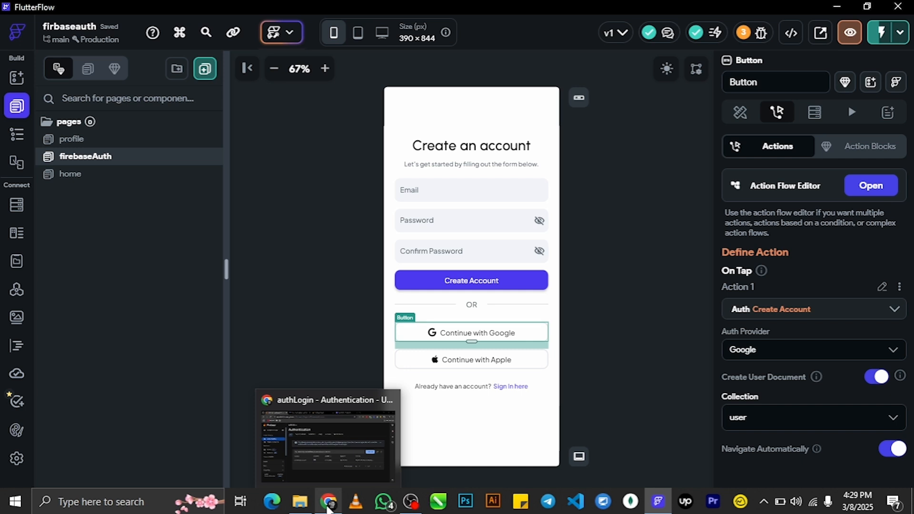
- Delete the only user account from Firebase Authentication
{"action": "left_click", "coordinate": [328, 508]}
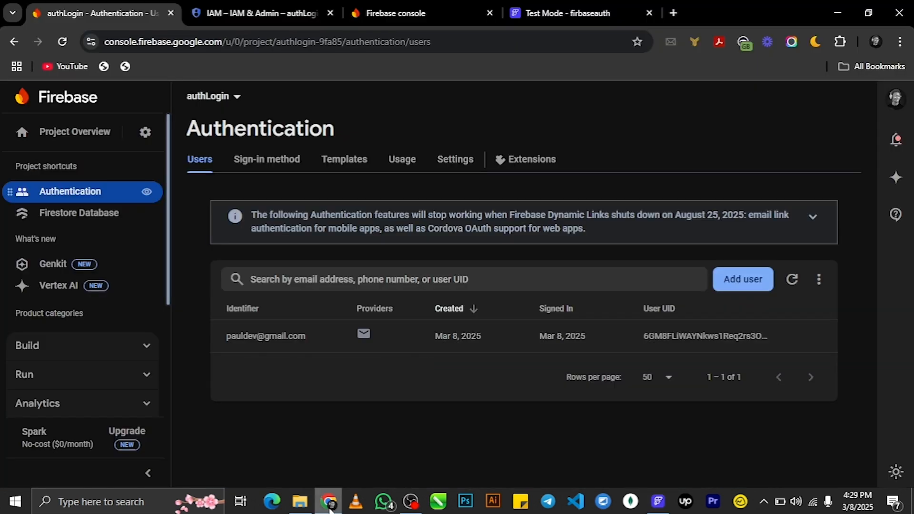
{"action": "mouse_move", "coordinate": [822, 341]}
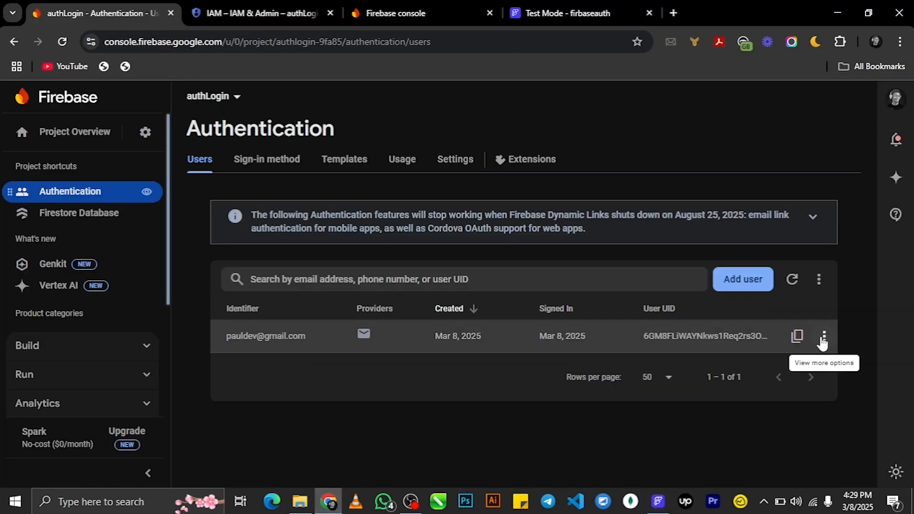
{"action": "left_click", "coordinate": [823, 339]}
{"action": "left_click", "coordinate": [809, 389]}
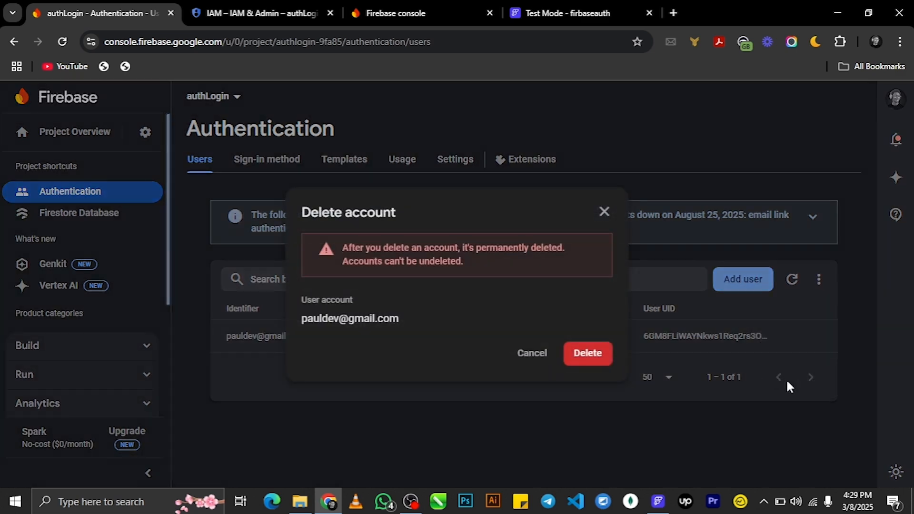
{"action": "left_click", "coordinate": [588, 353]}
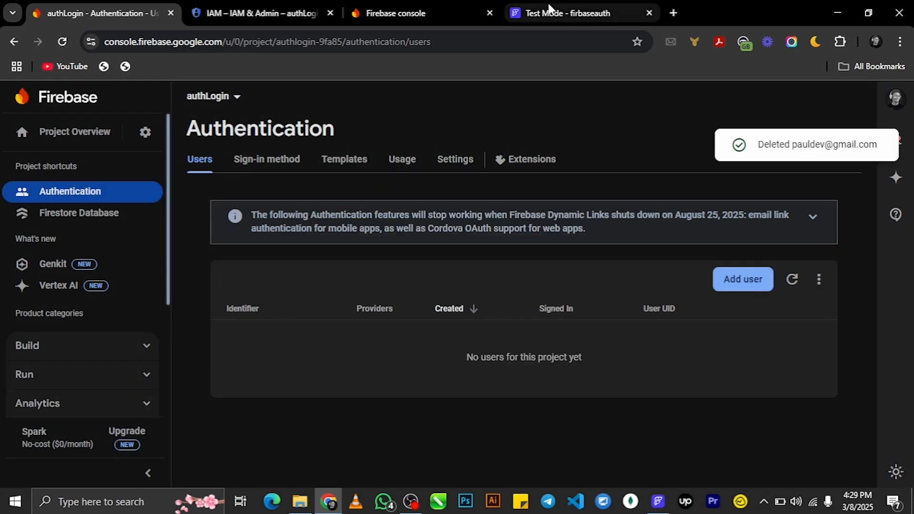
- Delete the user document from Firestore, then switch to the FlutterFlow test tab
{"action": "left_click", "coordinate": [550, 10]}
{"action": "left_click", "coordinate": [76, 13]}
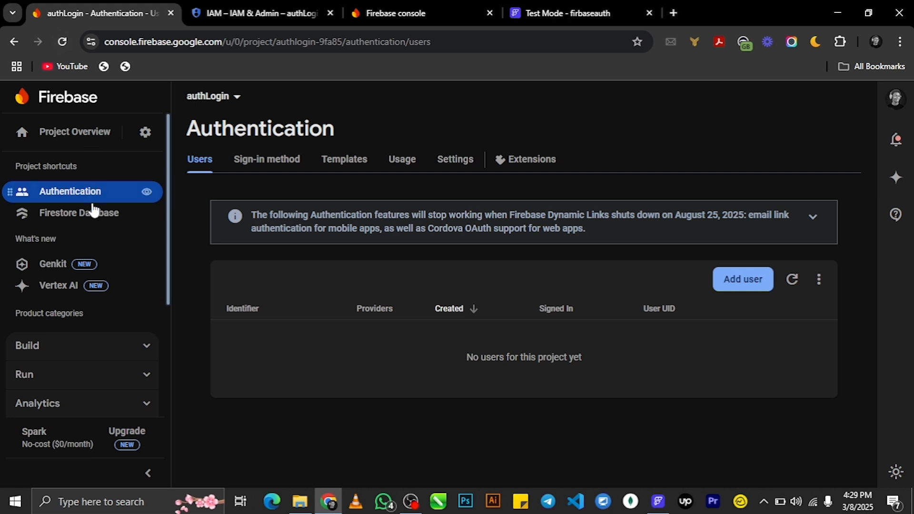
{"action": "left_click", "coordinate": [94, 218]}
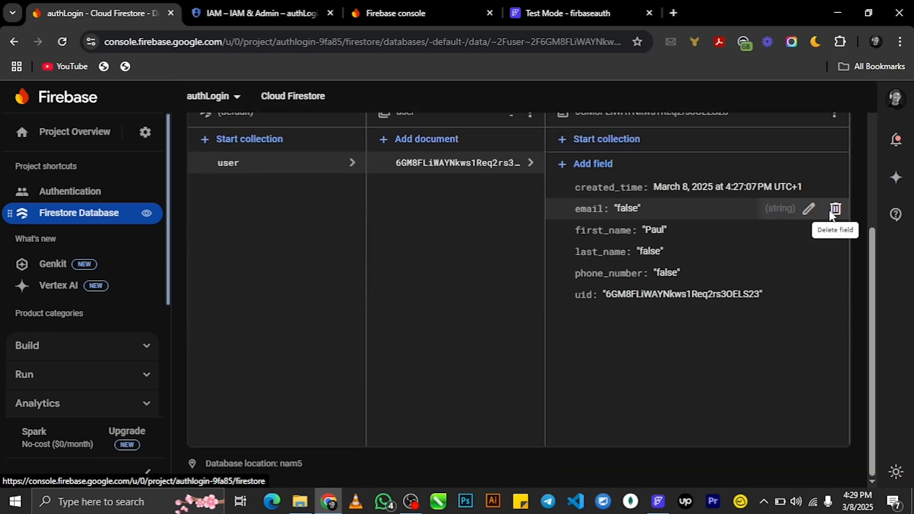
{"action": "left_click", "coordinate": [834, 115]}
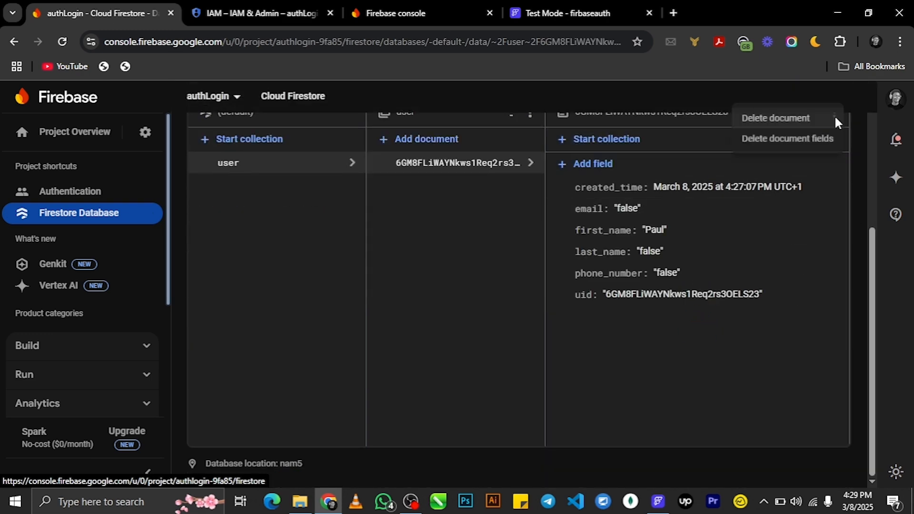
{"action": "left_click", "coordinate": [780, 120]}
{"action": "left_click", "coordinate": [598, 360]}
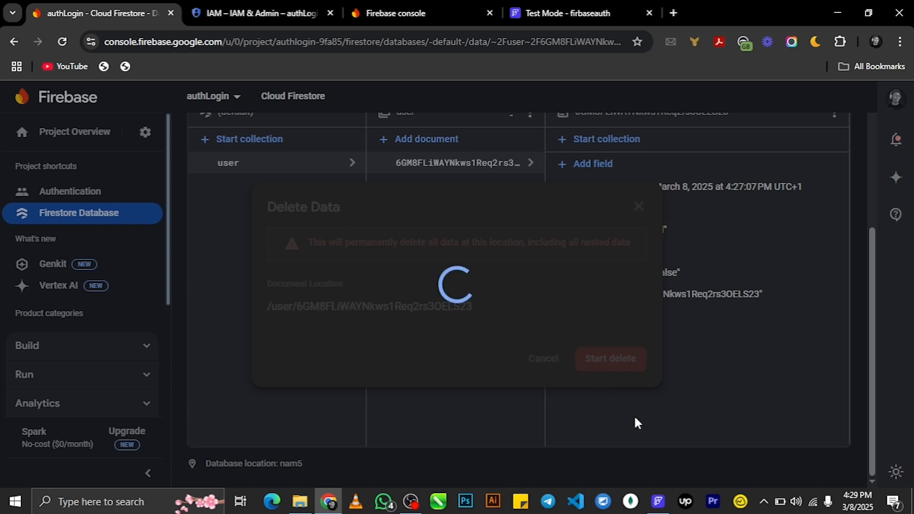
{"action": "left_click", "coordinate": [560, 13]}
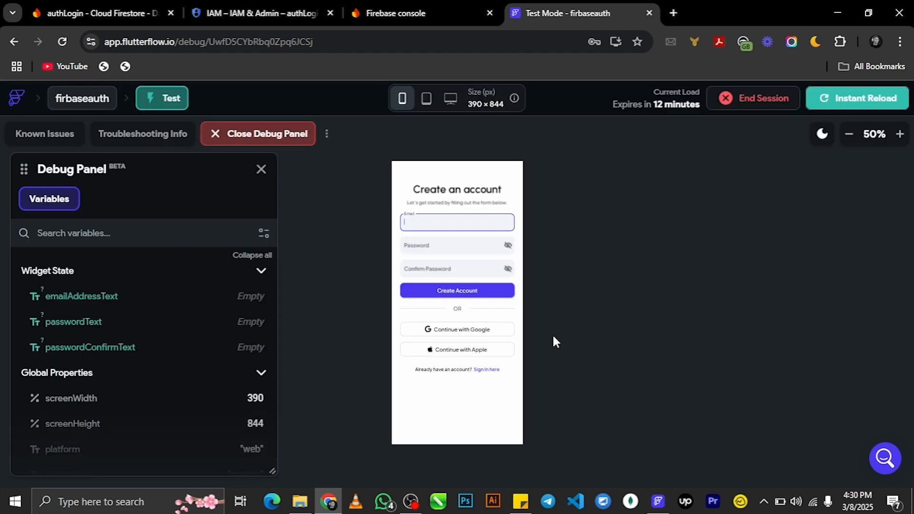
- Try Continue with Google, enlarge the preview to 100%, and retry the Google sign-in
{"action": "left_click", "coordinate": [447, 331]}
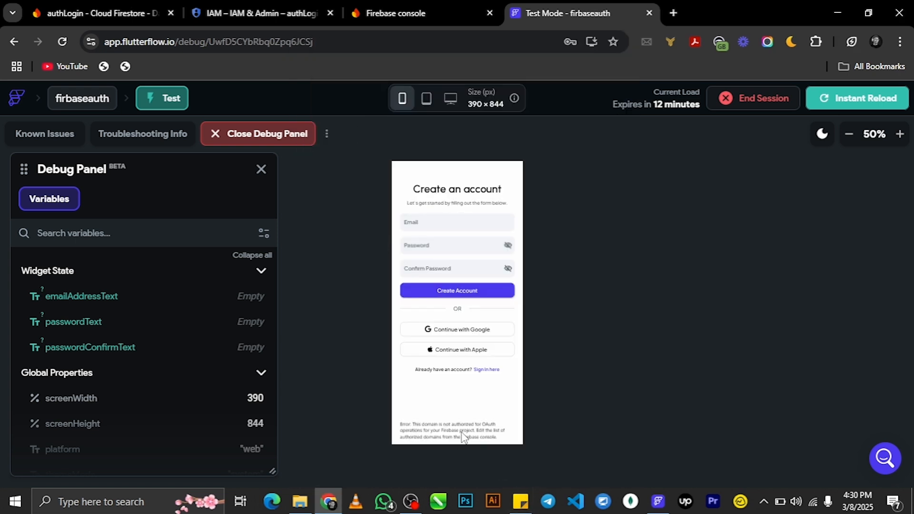
{"action": "left_click", "coordinate": [899, 135]}
{"action": "left_click", "coordinate": [899, 134]}
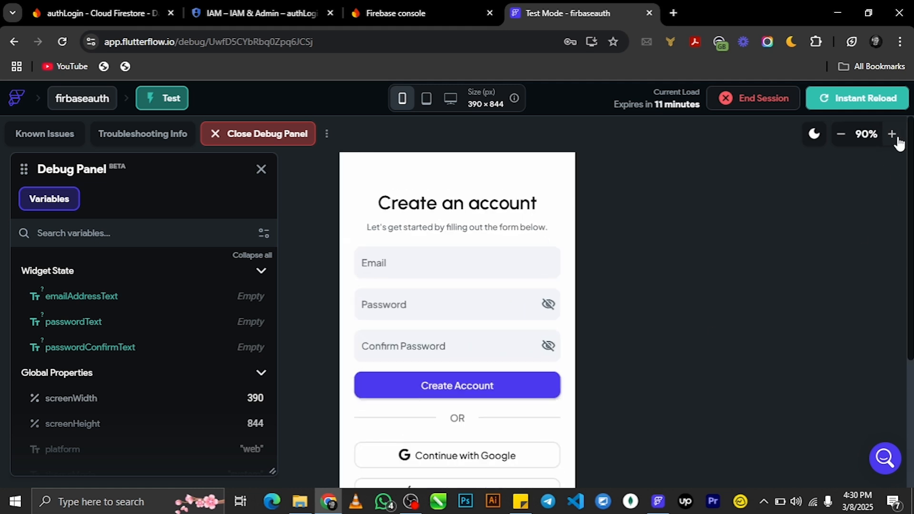
{"action": "left_click", "coordinate": [900, 134]}
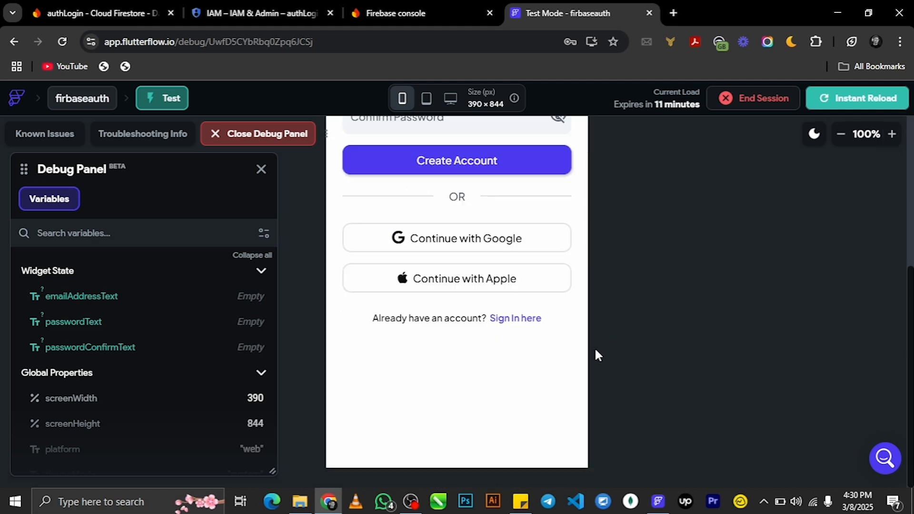
{"action": "left_click", "coordinate": [435, 238]}
- Open the authLogin project's Authentication Settings and scroll down to the Authorized domains section
{"action": "left_click", "coordinate": [422, 10]}
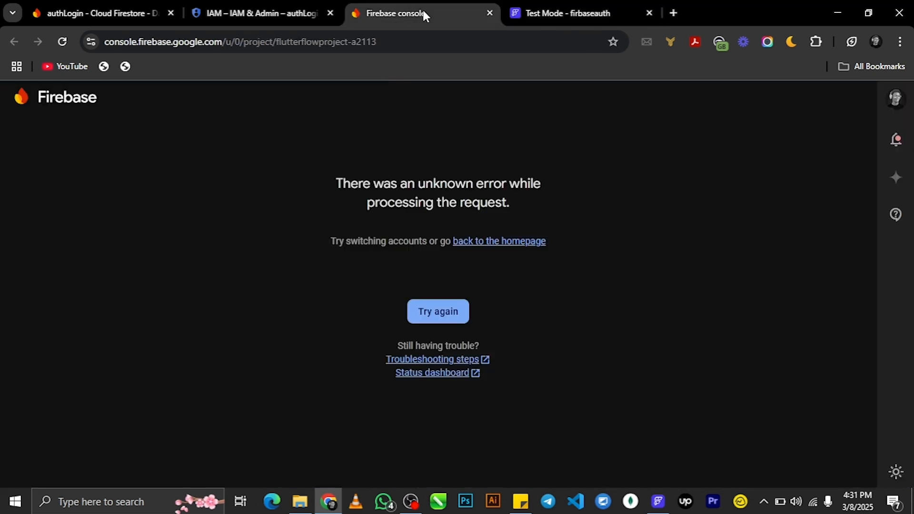
{"action": "left_click", "coordinate": [137, 12]}
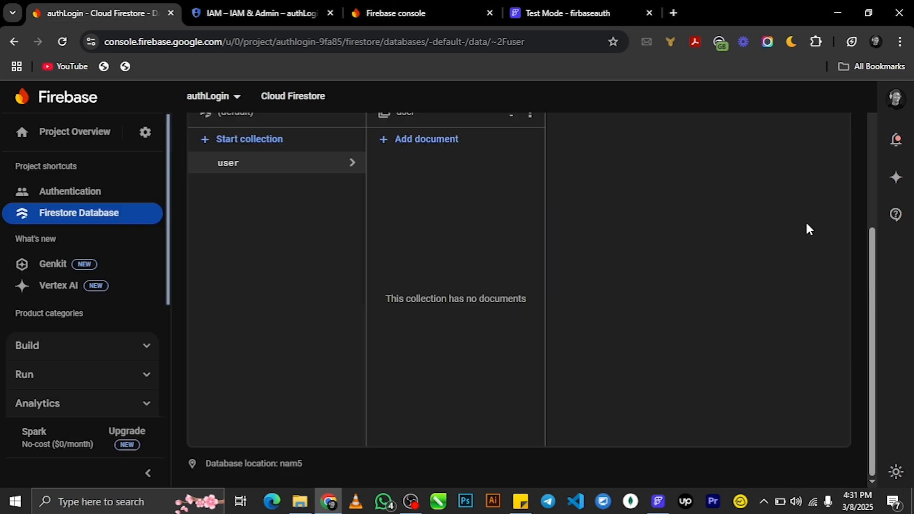
{"action": "scroll", "coordinate": [360, 298], "scroll_direction": "up", "scroll_amount": 5}
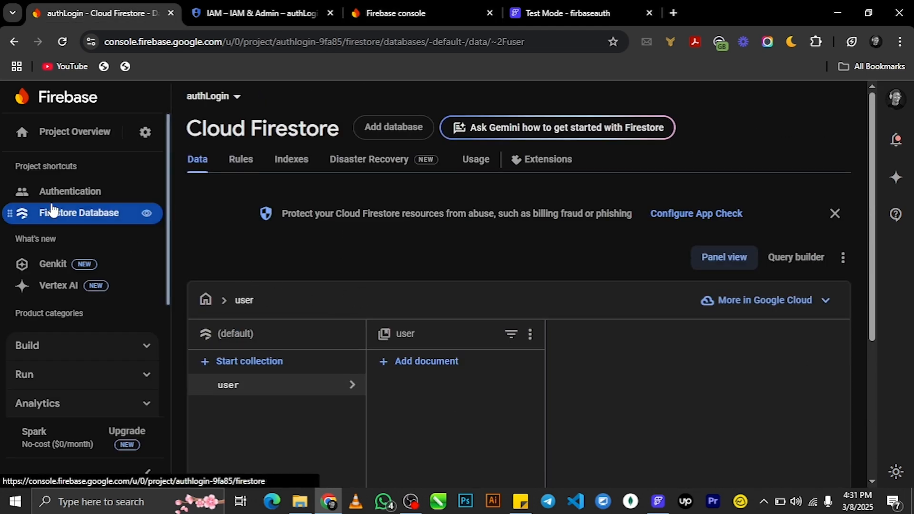
{"action": "left_click", "coordinate": [71, 193]}
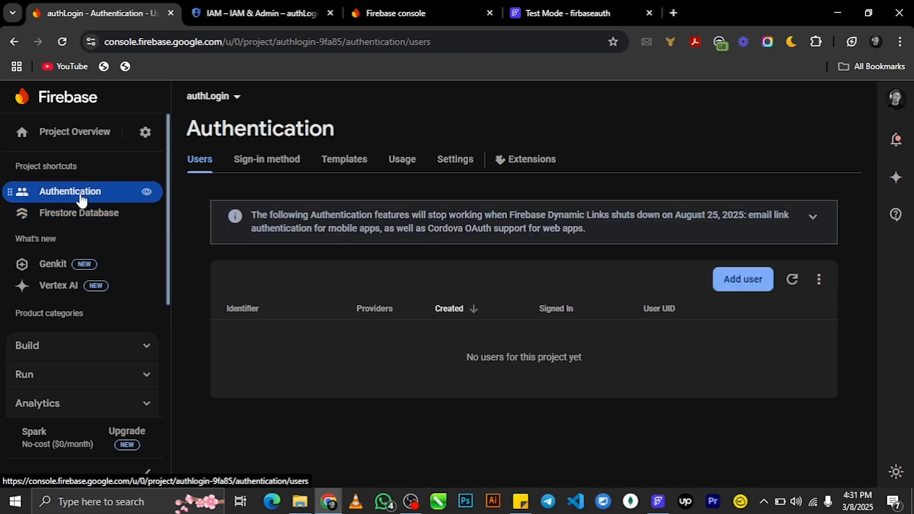
{"action": "left_click", "coordinate": [453, 159]}
{"action": "scroll", "coordinate": [632, 230], "scroll_direction": "down", "scroll_amount": 5}
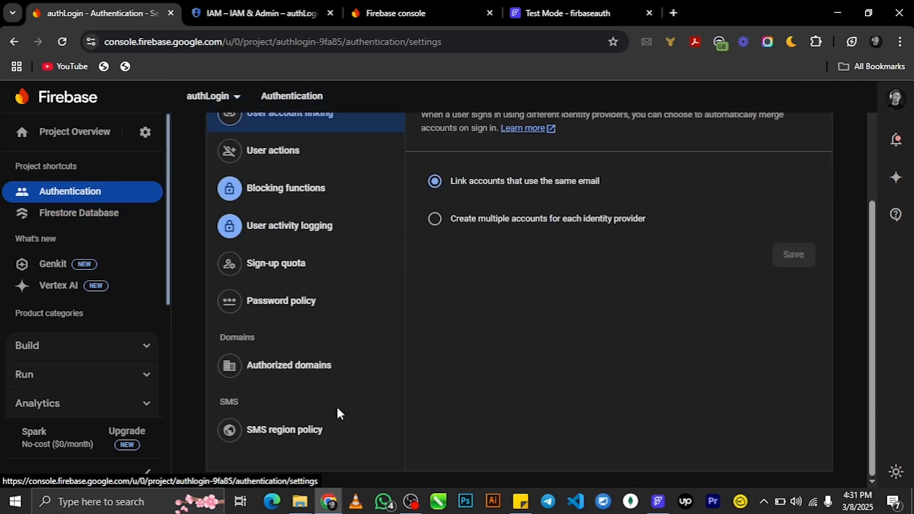
- Add the ff-debug-service run.app debug domain to the authorized domains
{"action": "left_click", "coordinate": [311, 369]}
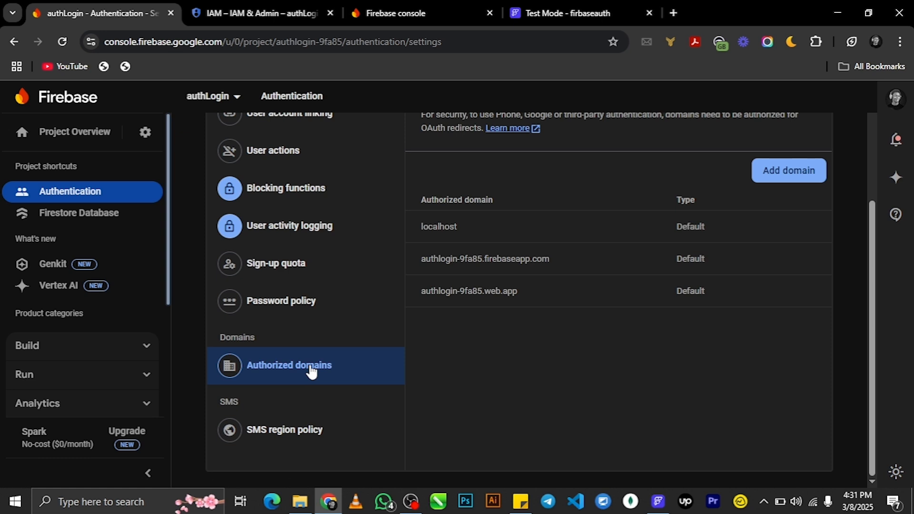
{"action": "left_click", "coordinate": [517, 506]}
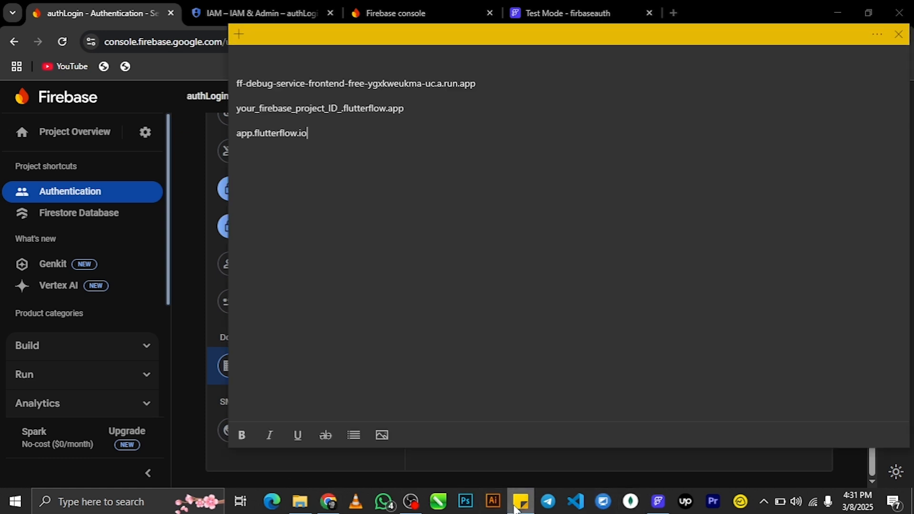
{"action": "triple_click", "coordinate": [293, 85]}
{"action": "key", "text": "ctrl+c"}
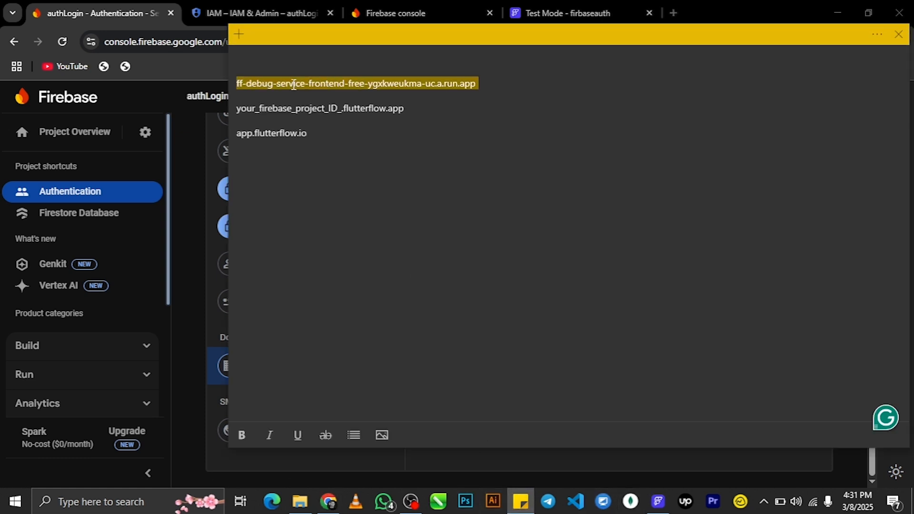
{"action": "left_click", "coordinate": [329, 502]}
{"action": "scroll", "coordinate": [507, 399], "scroll_direction": "up", "scroll_amount": 1}
{"action": "scroll", "coordinate": [504, 401], "scroll_direction": "down", "scroll_amount": 1}
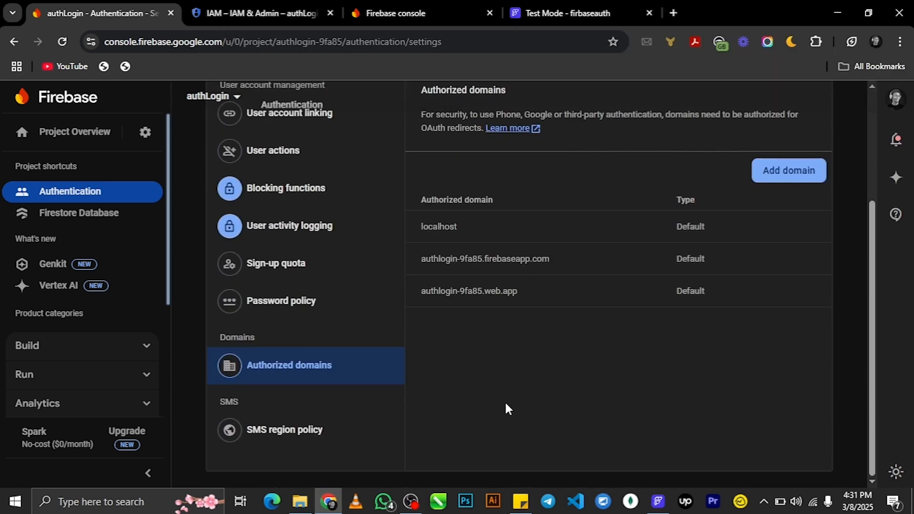
{"action": "left_click", "coordinate": [809, 182]}
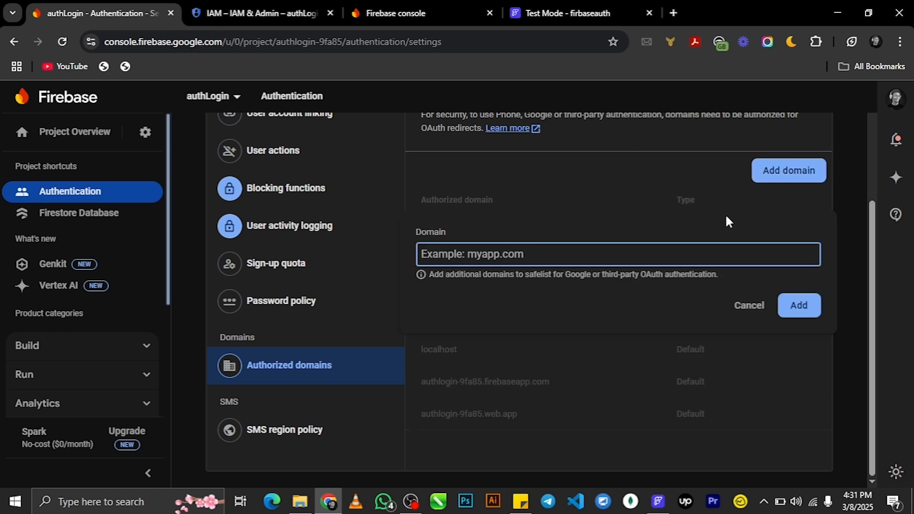
{"action": "key", "text": "ctrl+v"}
{"action": "left_click", "coordinate": [798, 306]}
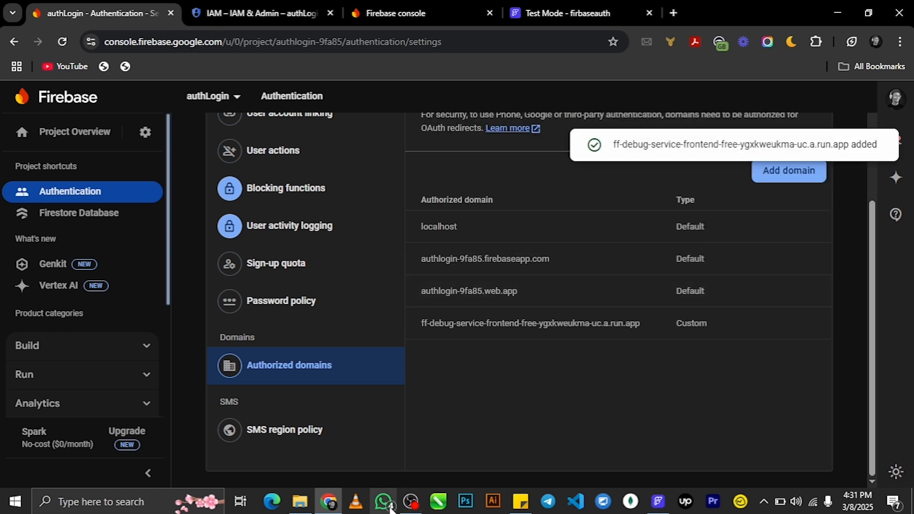
- Add app.flutterflow.io as an authorized domain
{"action": "left_click", "coordinate": [521, 502]}
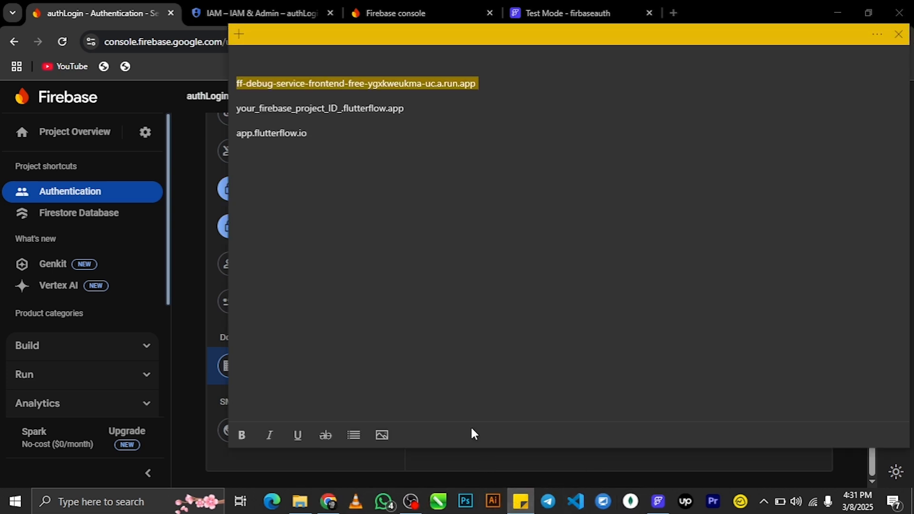
{"action": "triple_click", "coordinate": [273, 135]}
{"action": "key", "text": "ctrl+c"}
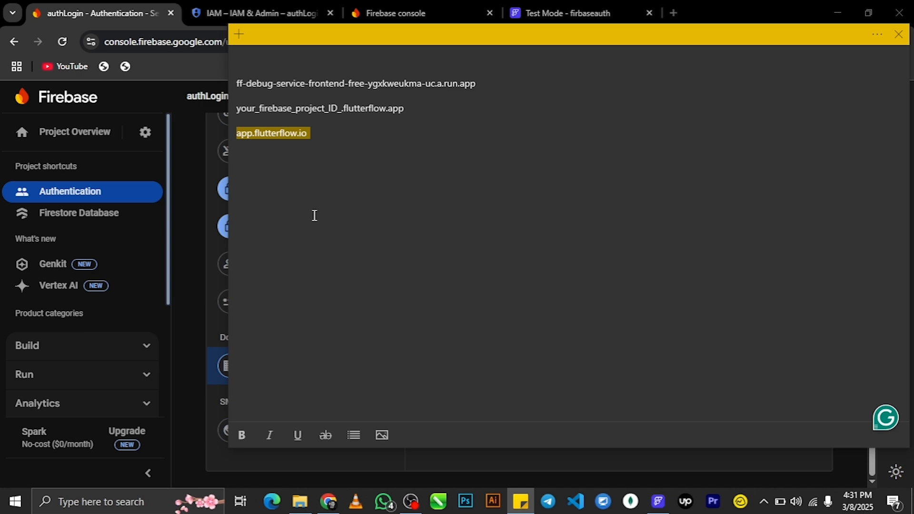
{"action": "left_click", "coordinate": [660, 504]}
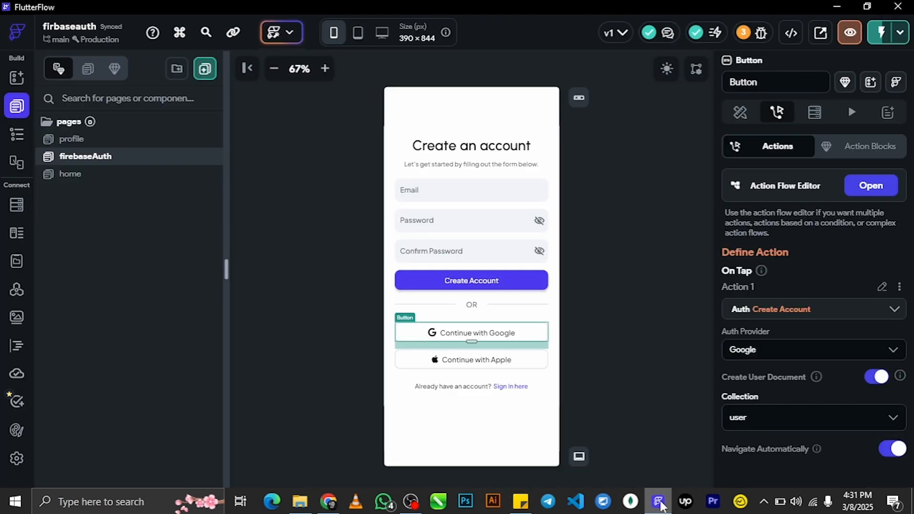
{"action": "left_click", "coordinate": [328, 501]}
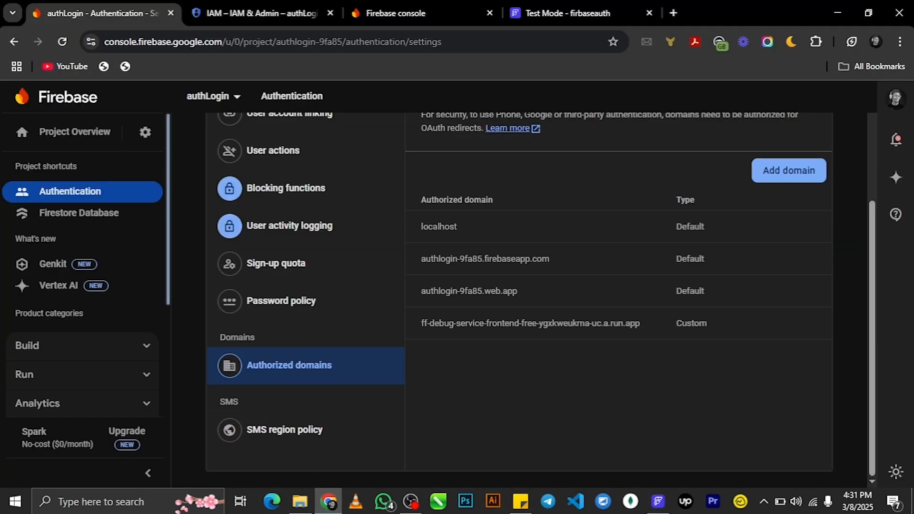
{"action": "left_click", "coordinate": [779, 169]}
{"action": "key", "text": "ctrl+v"}
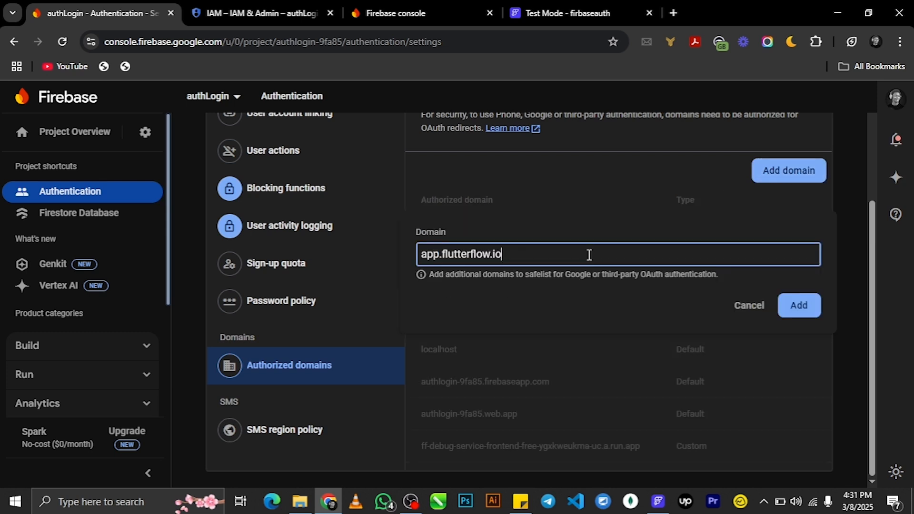
{"action": "left_click", "coordinate": [798, 306]}
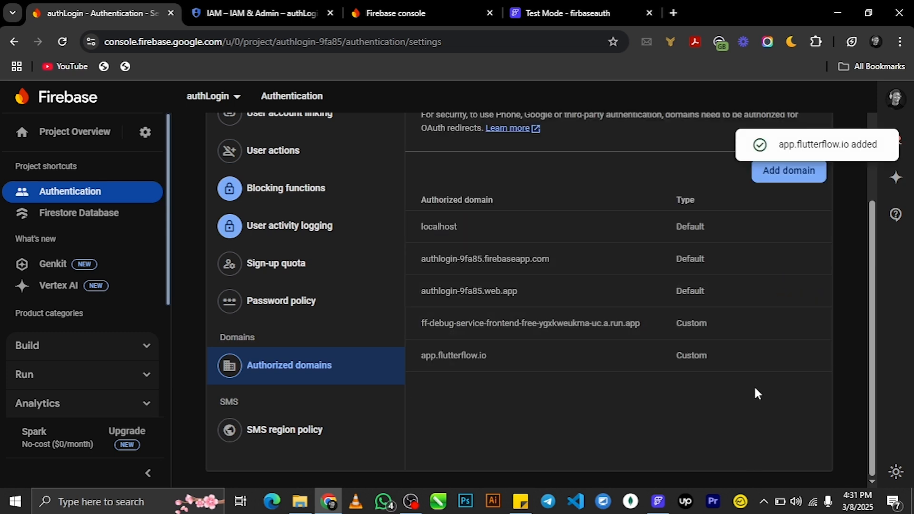
- Open FlutterFlow's Firebase project settings and select the project ID authlogin-9fa85
{"action": "left_click", "coordinate": [658, 502]}
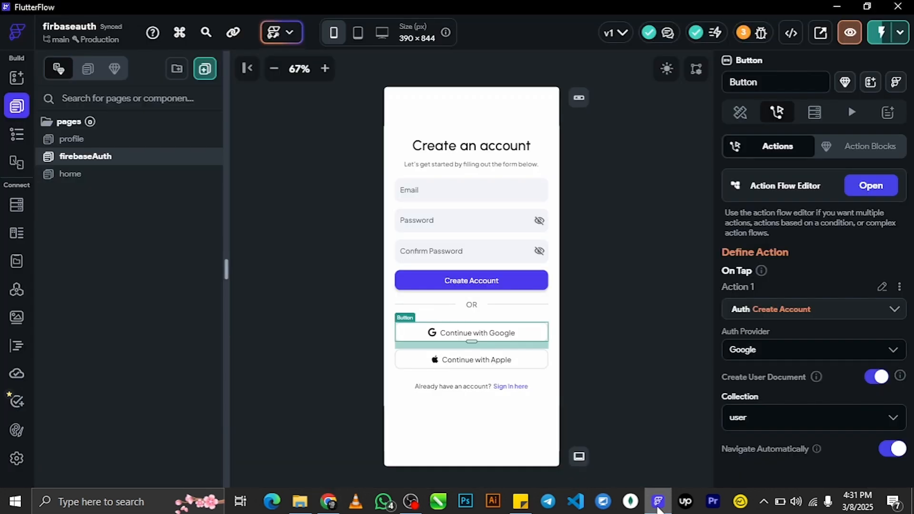
{"action": "left_click", "coordinate": [17, 458]}
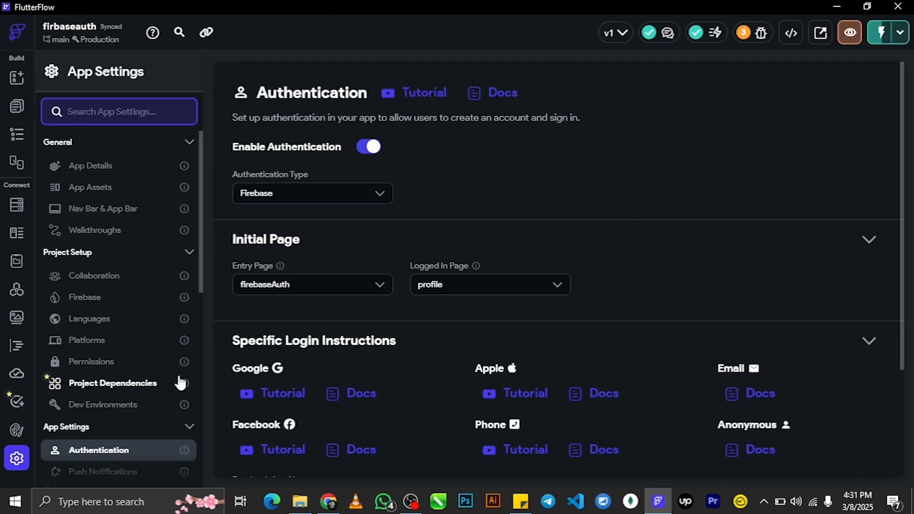
{"action": "left_click", "coordinate": [84, 297]}
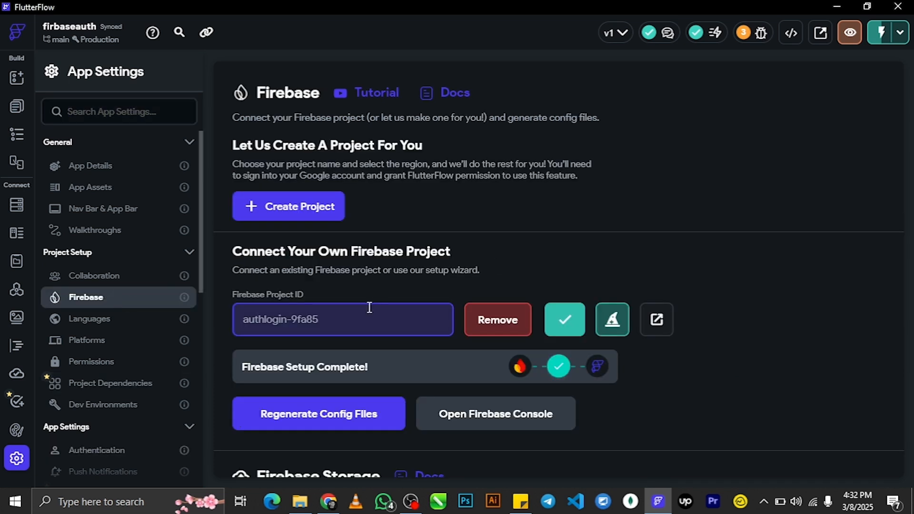
{"action": "left_click_drag", "start_coordinate": [338, 318], "coordinate": [220, 326]}
{"action": "key", "text": "ctrl+c"}
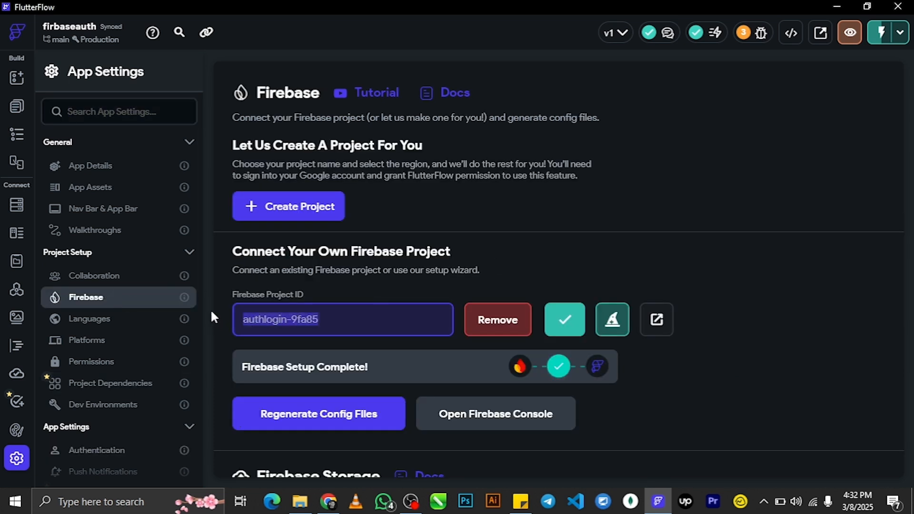
- Compose authlogin-9fa85.flutterflow.app in a new domain field from the project ID and the .flutterflow.app template
{"action": "left_click", "coordinate": [328, 502]}
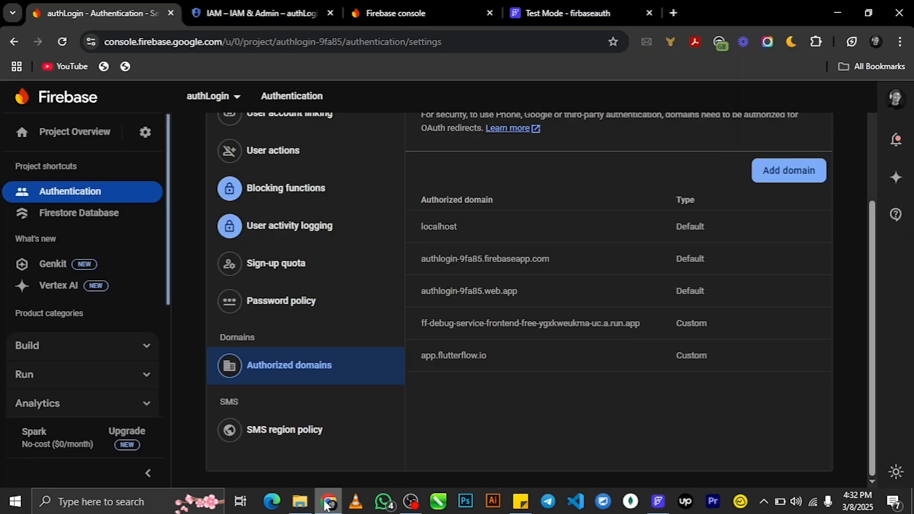
{"action": "left_click", "coordinate": [770, 167]}
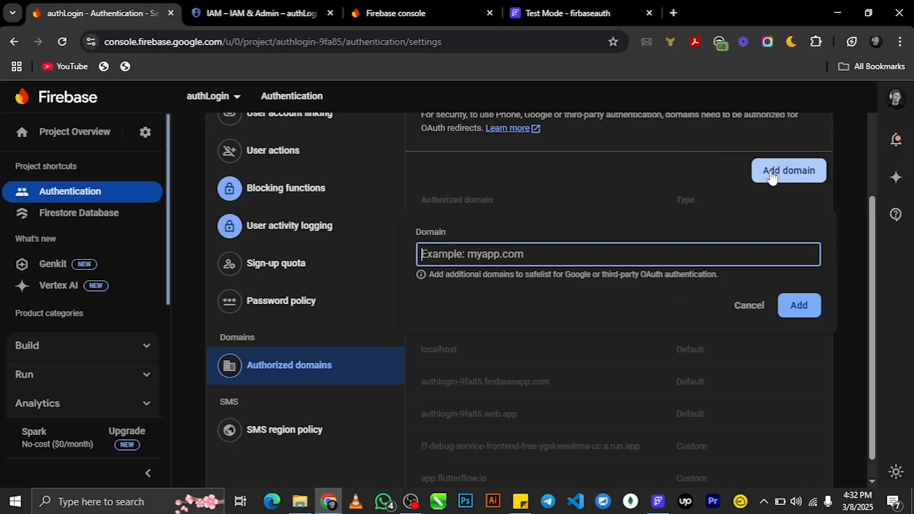
{"action": "key", "text": "ctrl+v"}
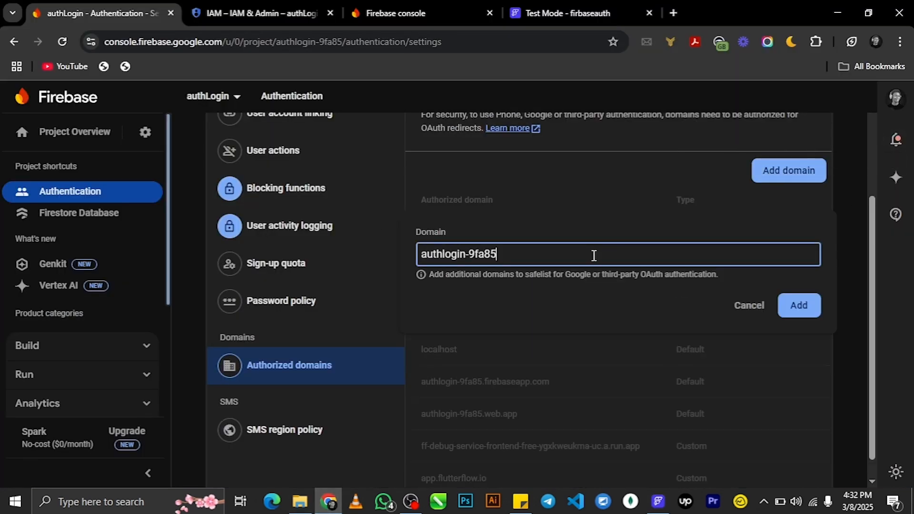
{"action": "left_click", "coordinate": [520, 501]}
{"action": "left_click", "coordinate": [326, 128]}
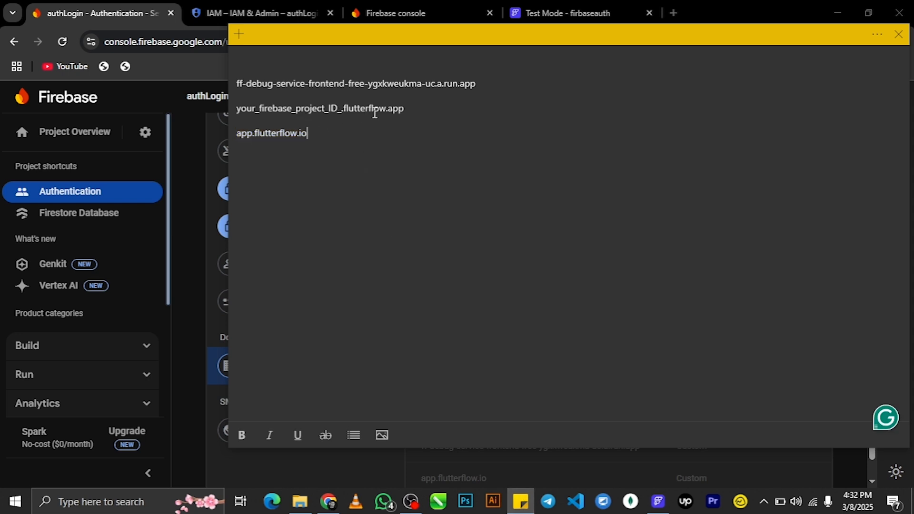
{"action": "left_click_drag", "start_coordinate": [411, 107], "coordinate": [153, 108]}
{"action": "key", "text": "ctrl+c"}
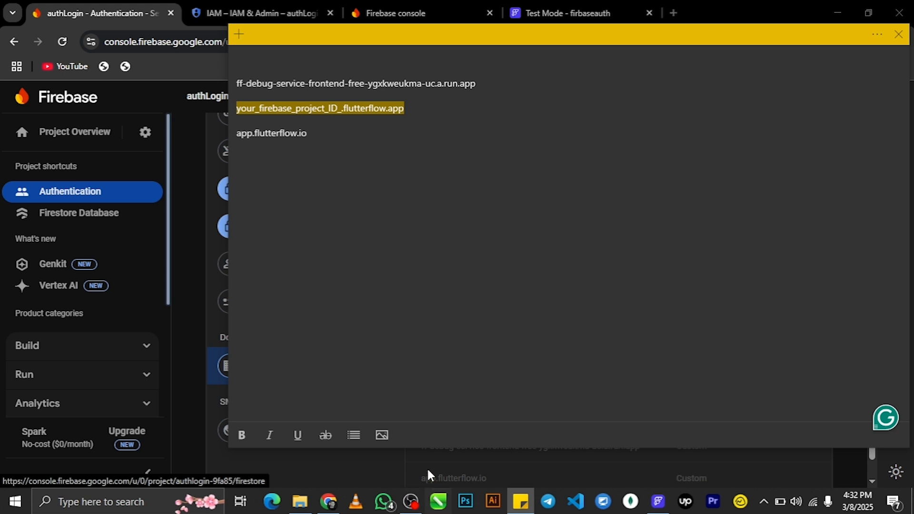
{"action": "left_click", "coordinate": [328, 501]}
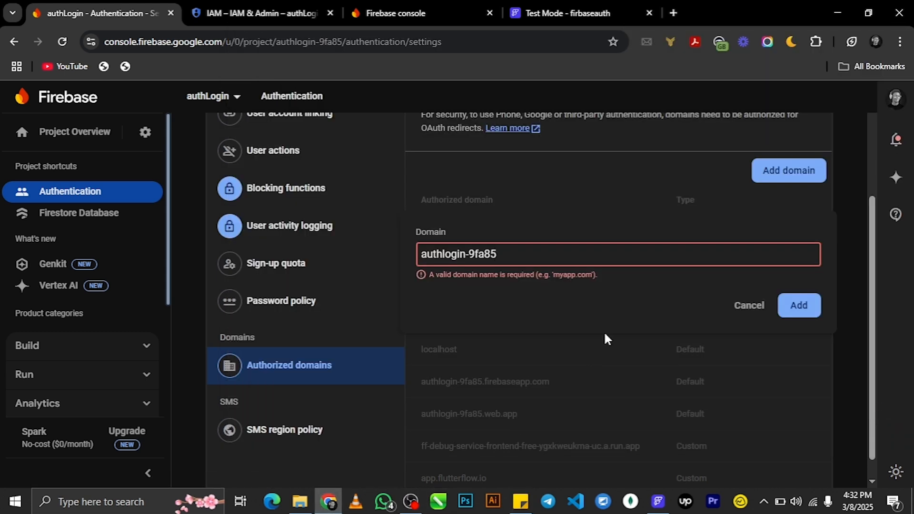
{"action": "key", "text": "ctrl+v"}
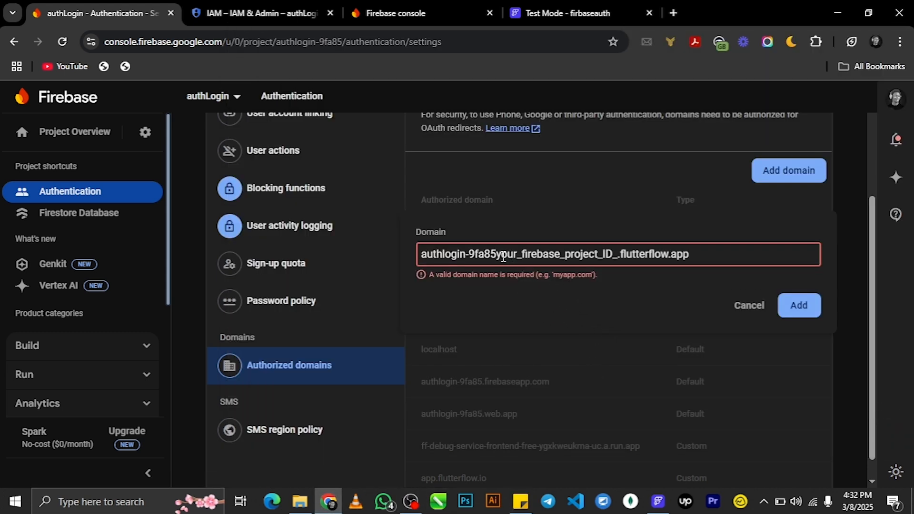
{"action": "left_click_drag", "start_coordinate": [498, 256], "coordinate": [595, 258]}
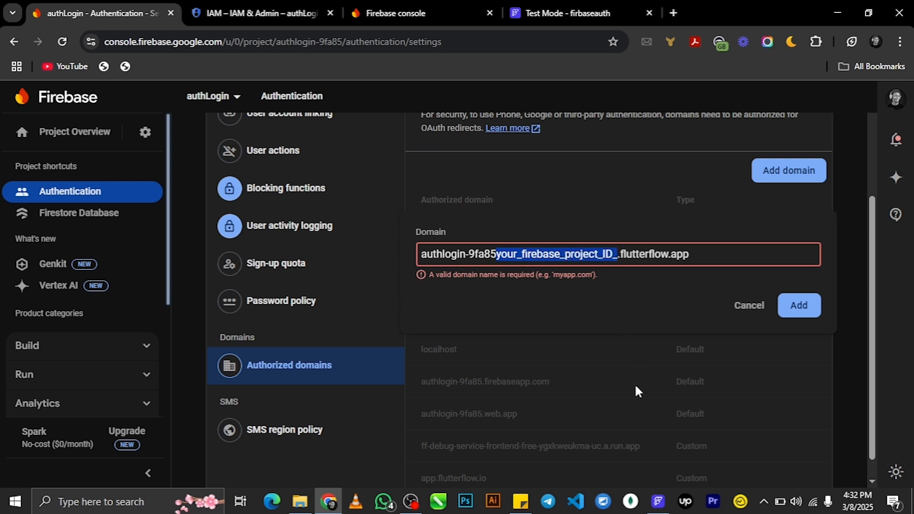
{"action": "key", "text": "BackSpace"}
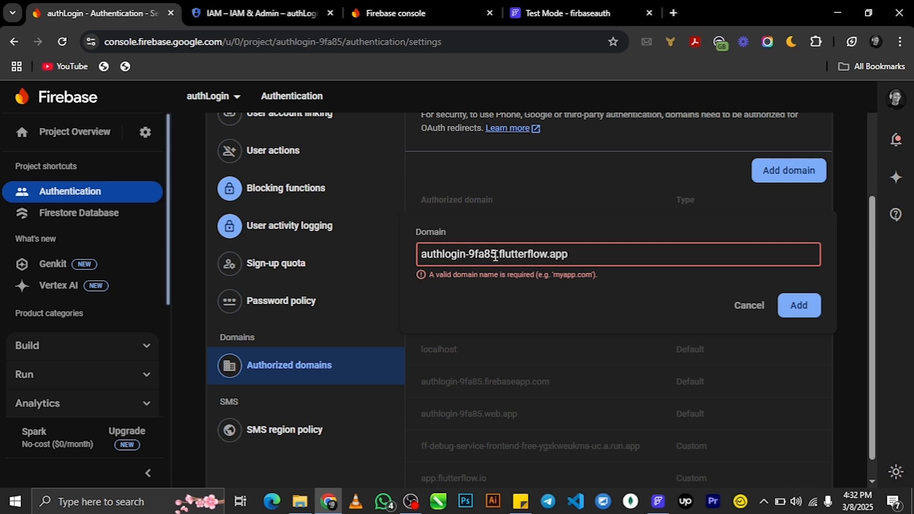
- Add authlogin-9fa85.flutterflow.app as an authorized domain, reload the console, and return to the test session
{"action": "left_click_drag", "start_coordinate": [492, 254], "coordinate": [427, 253]}
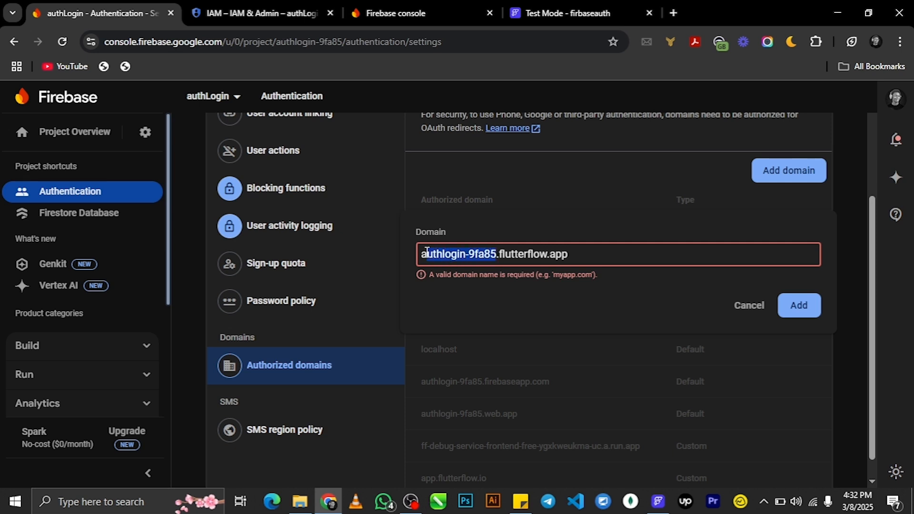
{"action": "left_click", "coordinate": [531, 254]}
{"action": "left_click", "coordinate": [789, 313]}
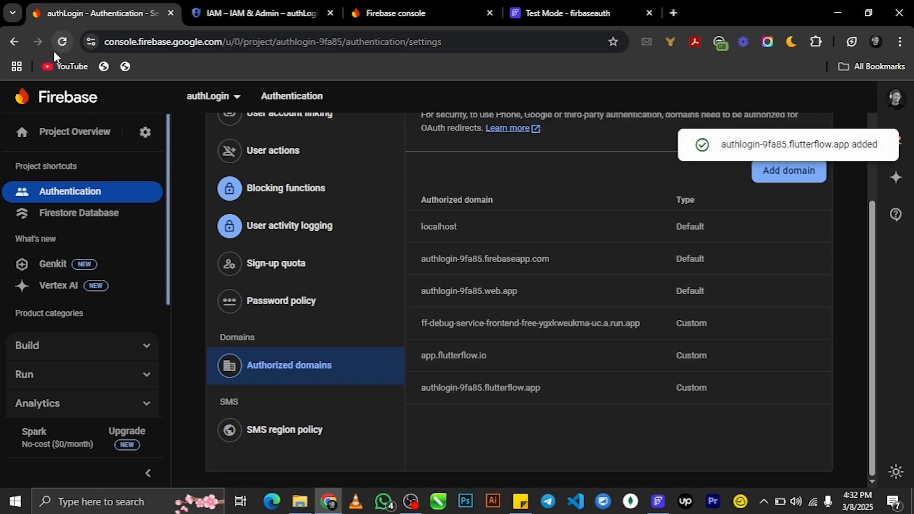
{"action": "left_click", "coordinate": [21, 131]}
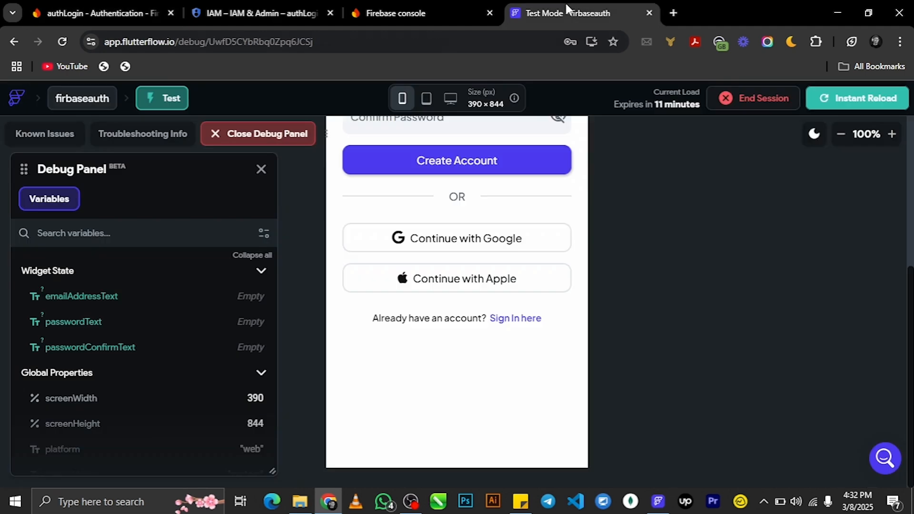
{"action": "left_click", "coordinate": [567, 10]}
- Instant-reload the test app and sign in with Google using the first listed account
{"action": "left_click", "coordinate": [887, 98]}
{"action": "left_click", "coordinate": [455, 241]}
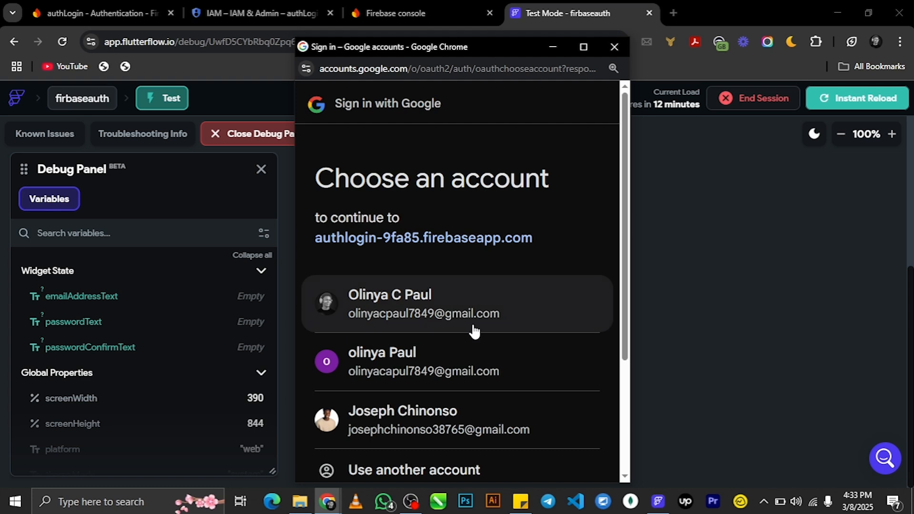
{"action": "left_click", "coordinate": [450, 316]}
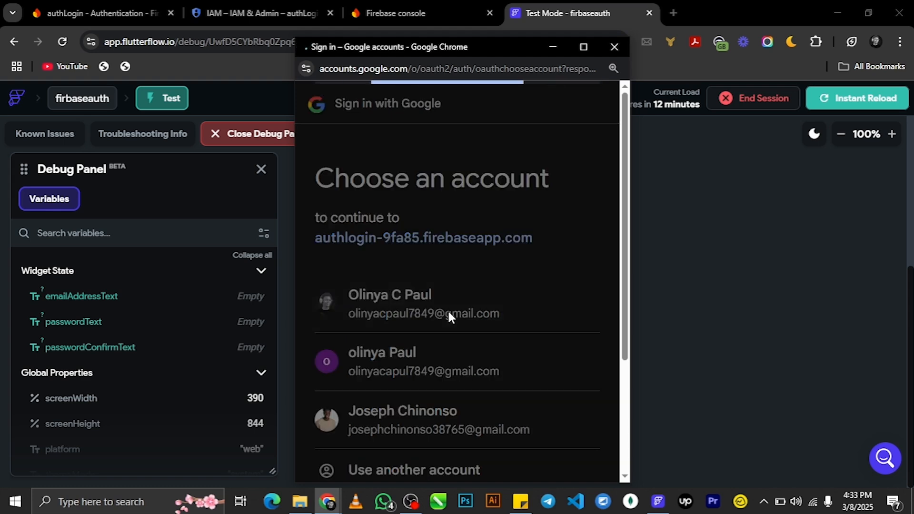
{"action": "scroll", "coordinate": [448, 309], "scroll_direction": "down", "scroll_amount": 3}
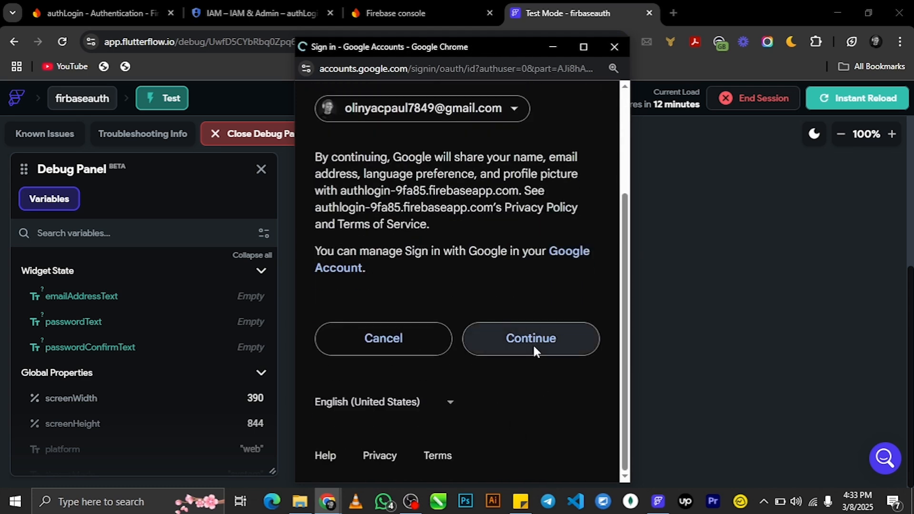
{"action": "left_click", "coordinate": [532, 343]}
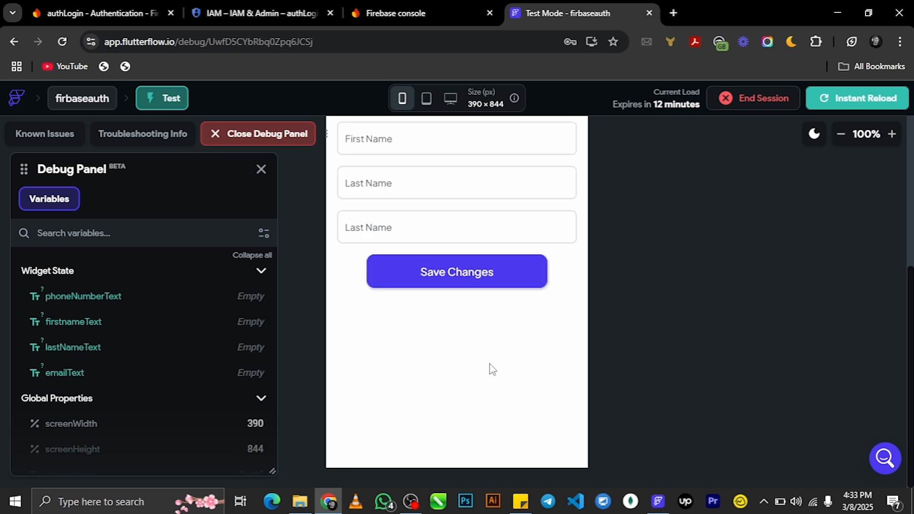
{"action": "left_click", "coordinate": [107, 7]}
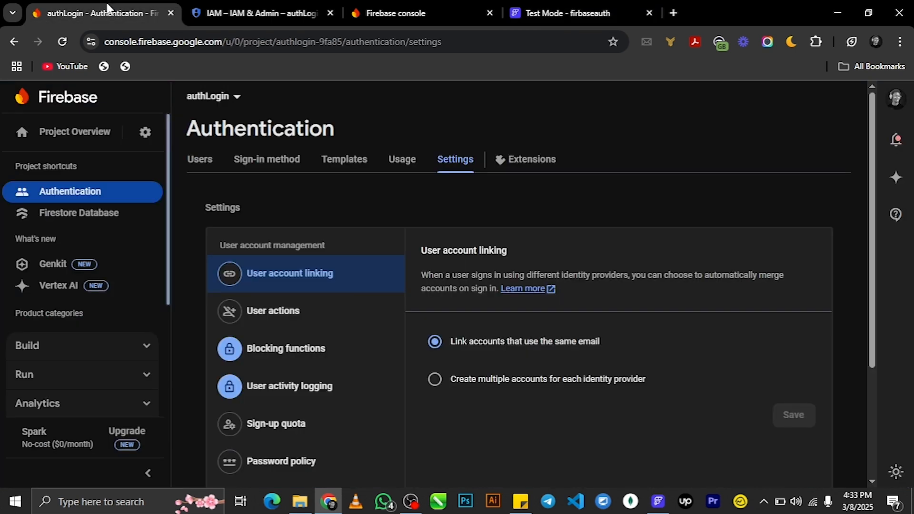
- Open Firestore Database and scroll to the new user document in the user collection
{"action": "left_click", "coordinate": [71, 213]}
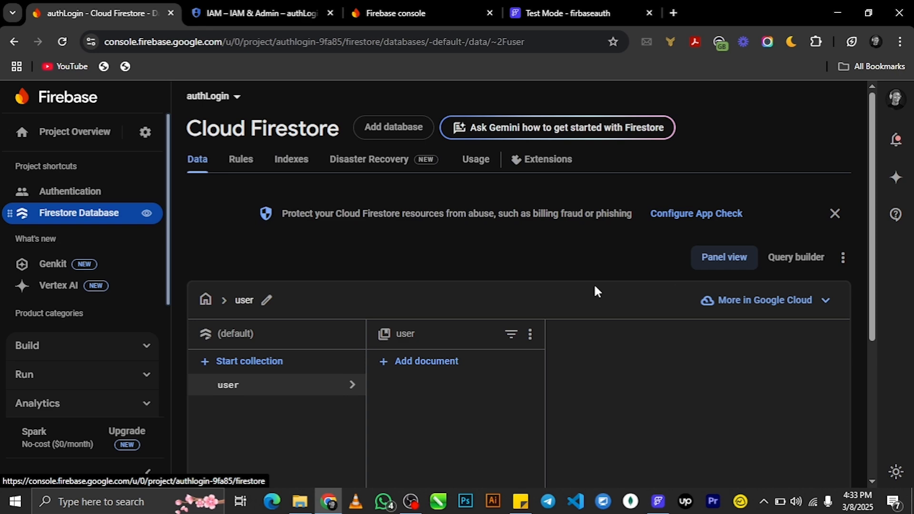
{"action": "scroll", "coordinate": [590, 290], "scroll_direction": "down", "scroll_amount": 5}
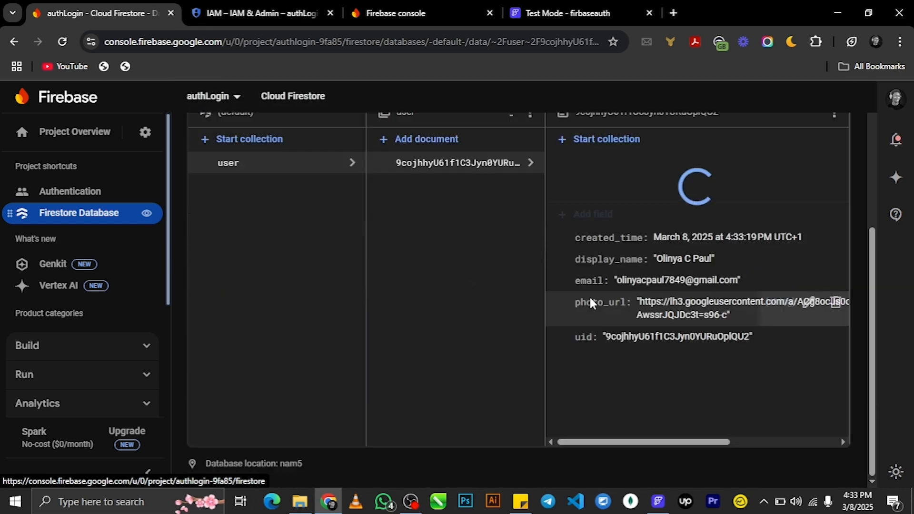